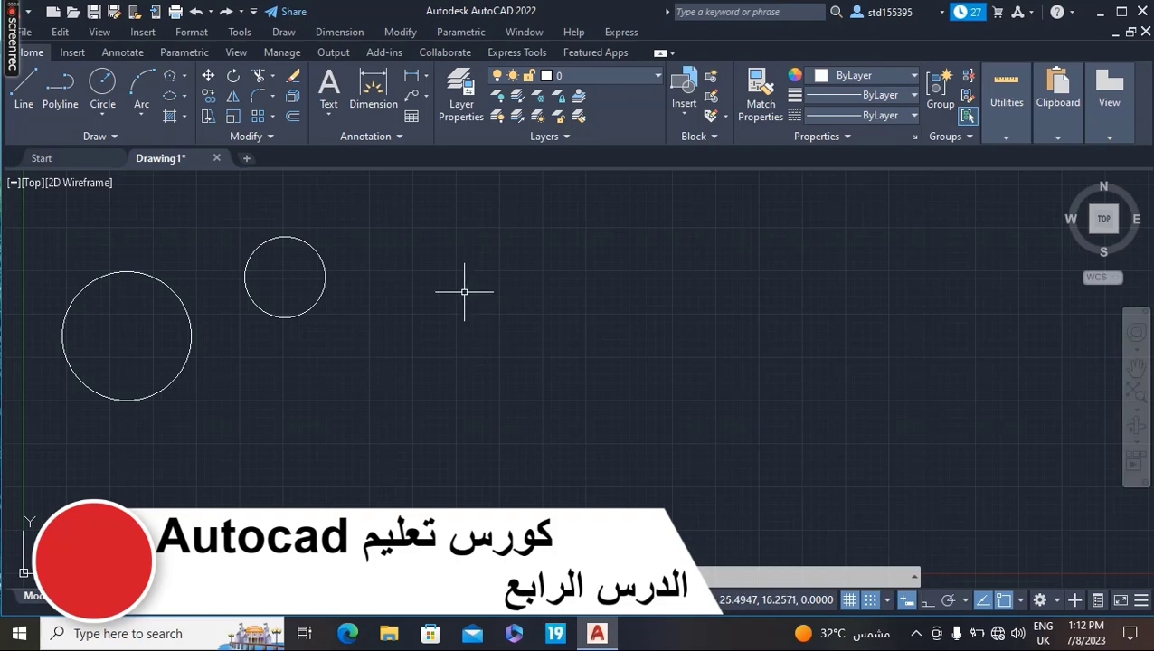
# - Draw a rectangle from Draw > Rectangle by picking two opposite corners right of the circles
pyautogui.click(282, 34)
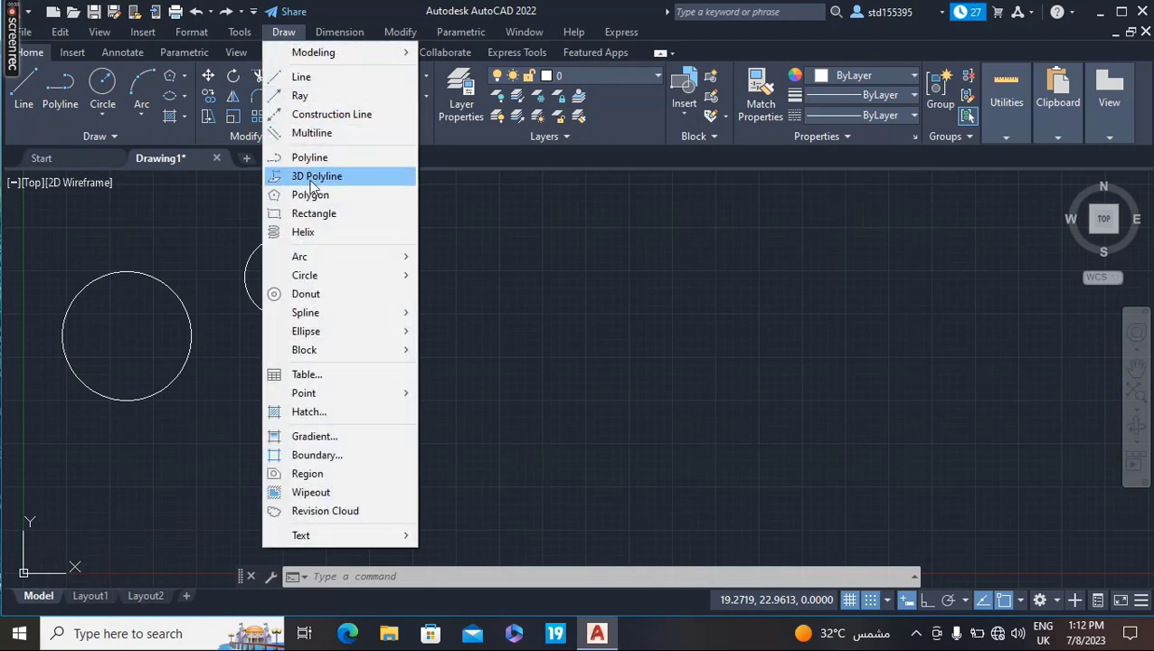
pyautogui.click(342, 225)
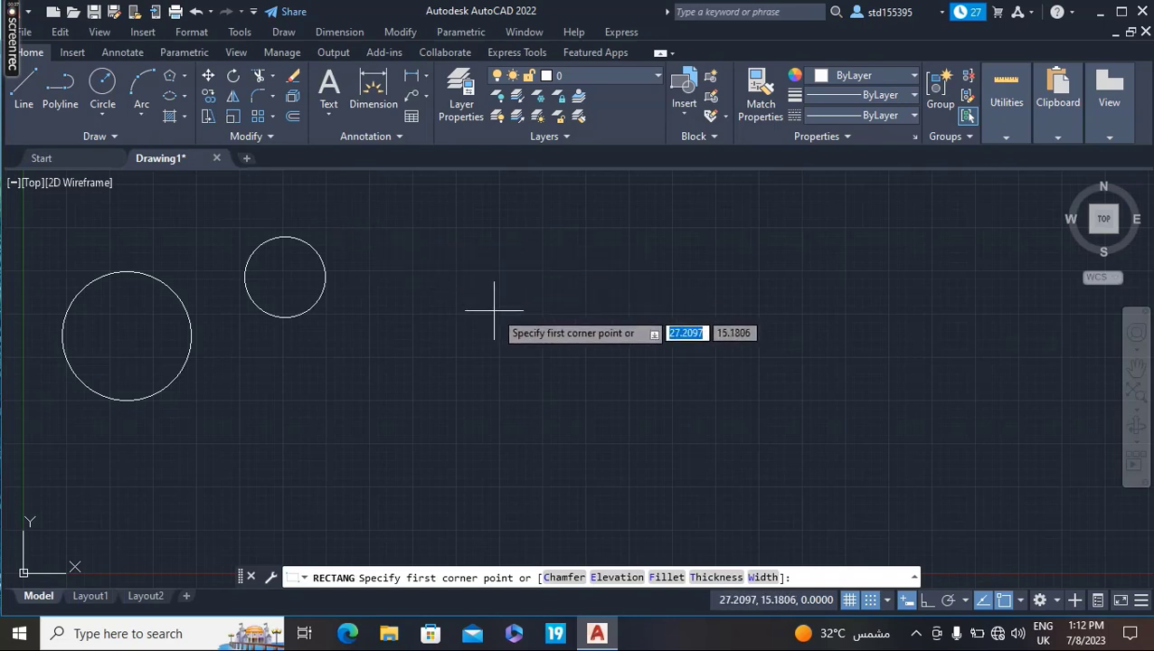
pyautogui.click(522, 268)
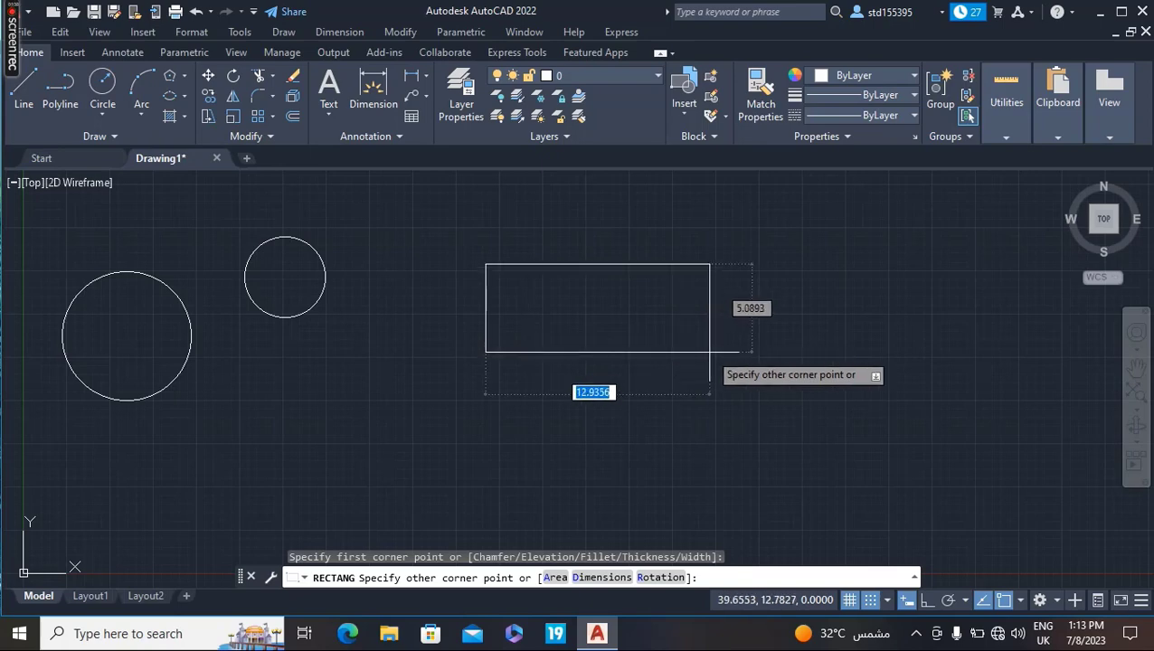
pyautogui.click(668, 339)
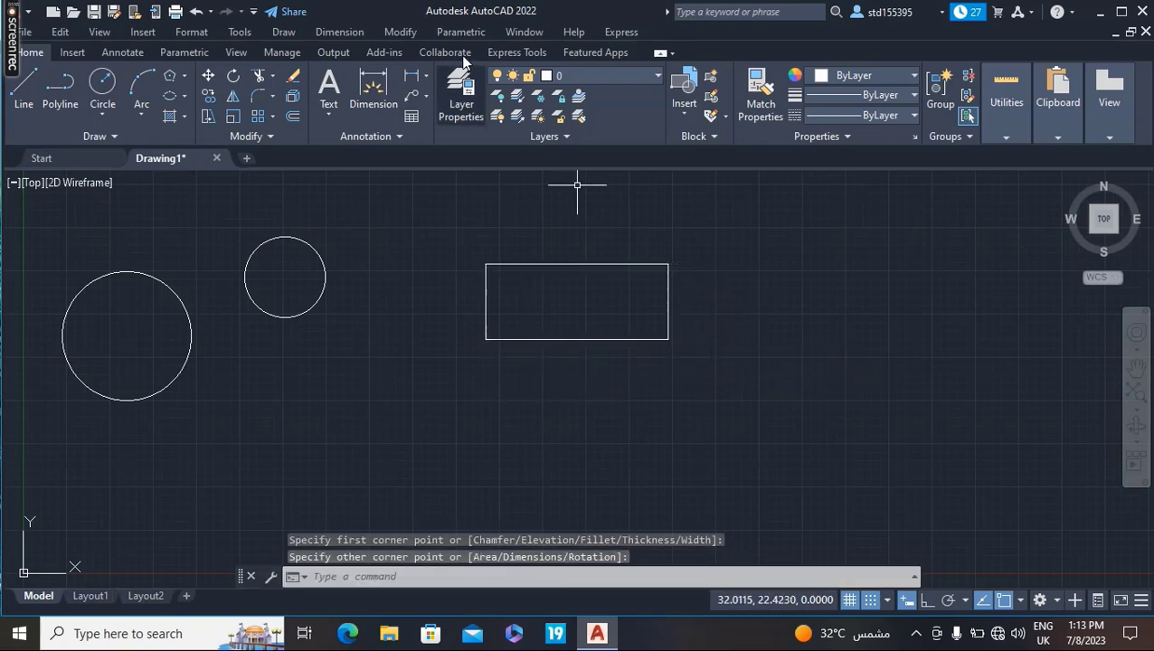
# - Draw a 10 by 5 rectangle just right of the first rectangle
pyautogui.click(284, 34)
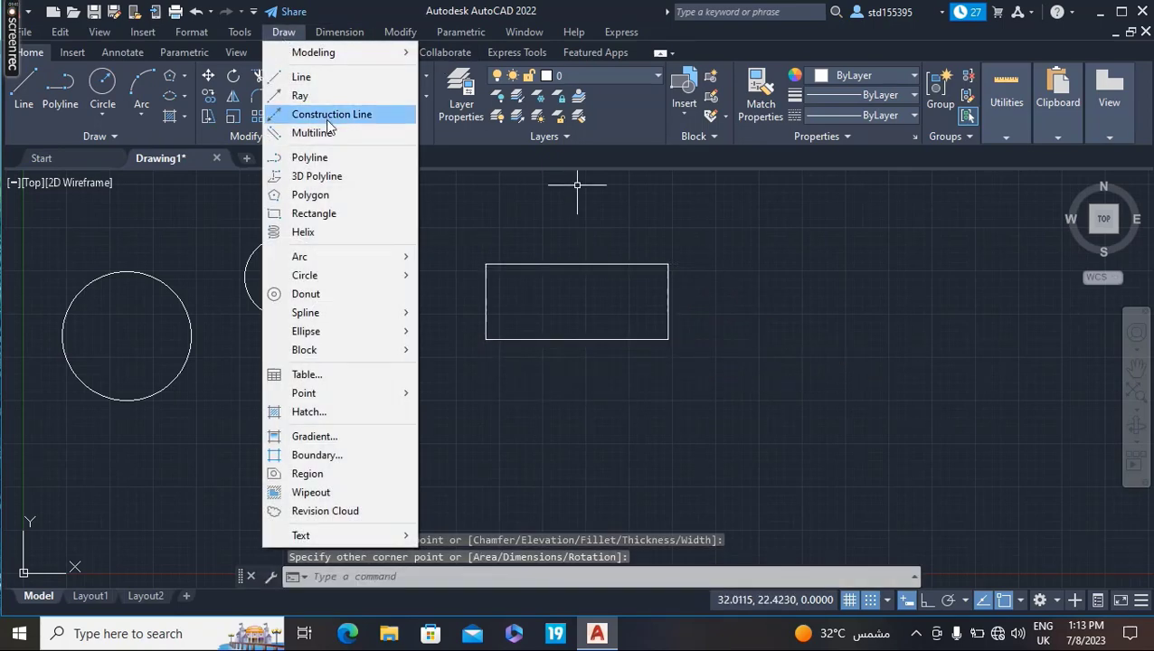
pyautogui.click(326, 215)
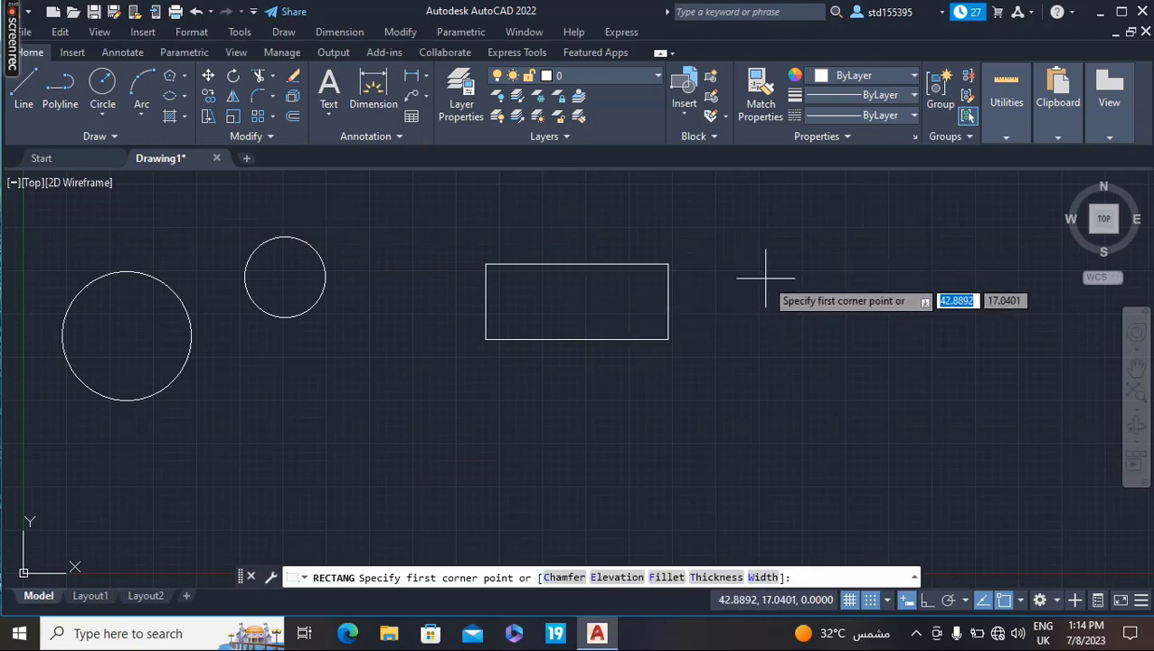
pyautogui.click(740, 339)
pyautogui.write('10')
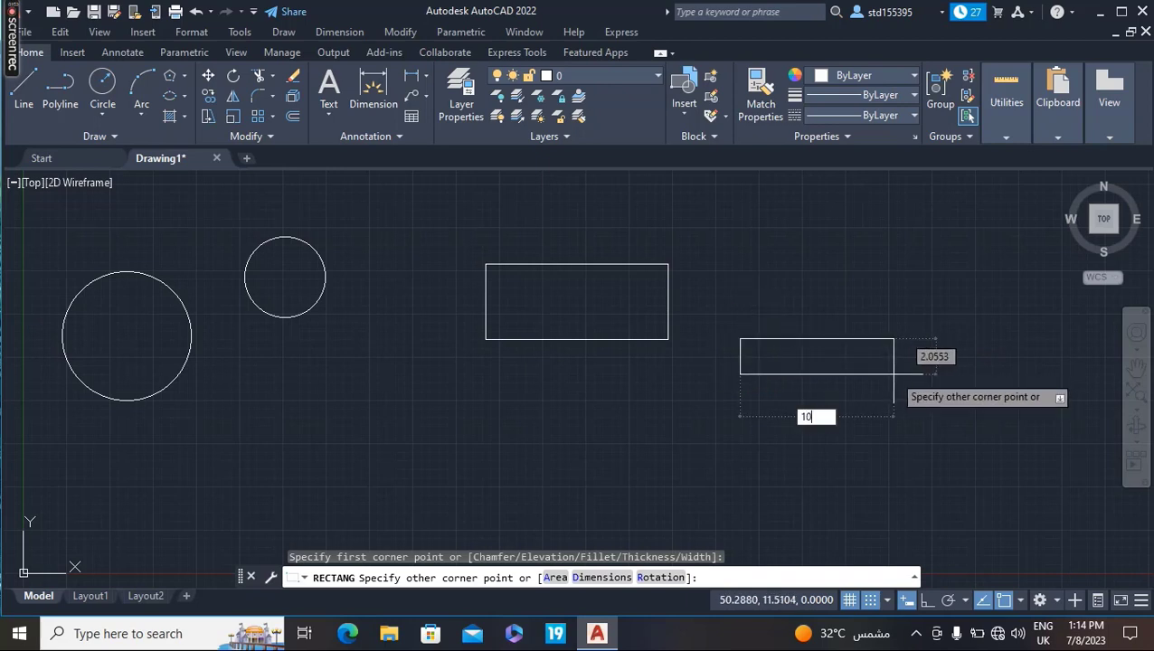
pyautogui.press('Tab')
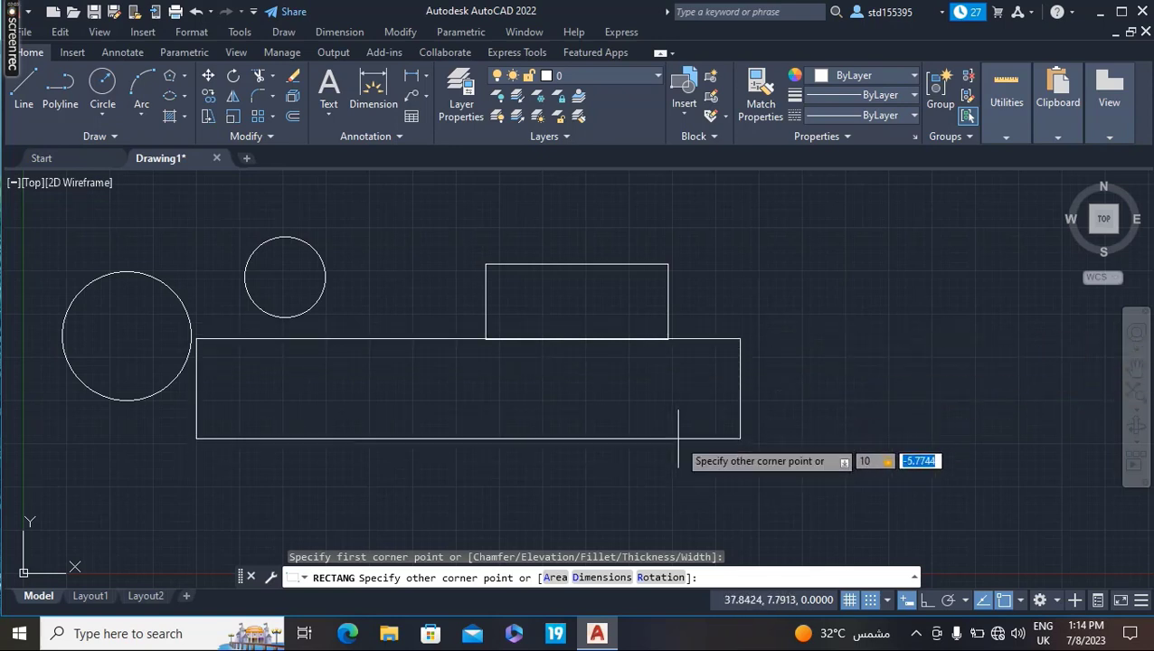
pyautogui.write('5')
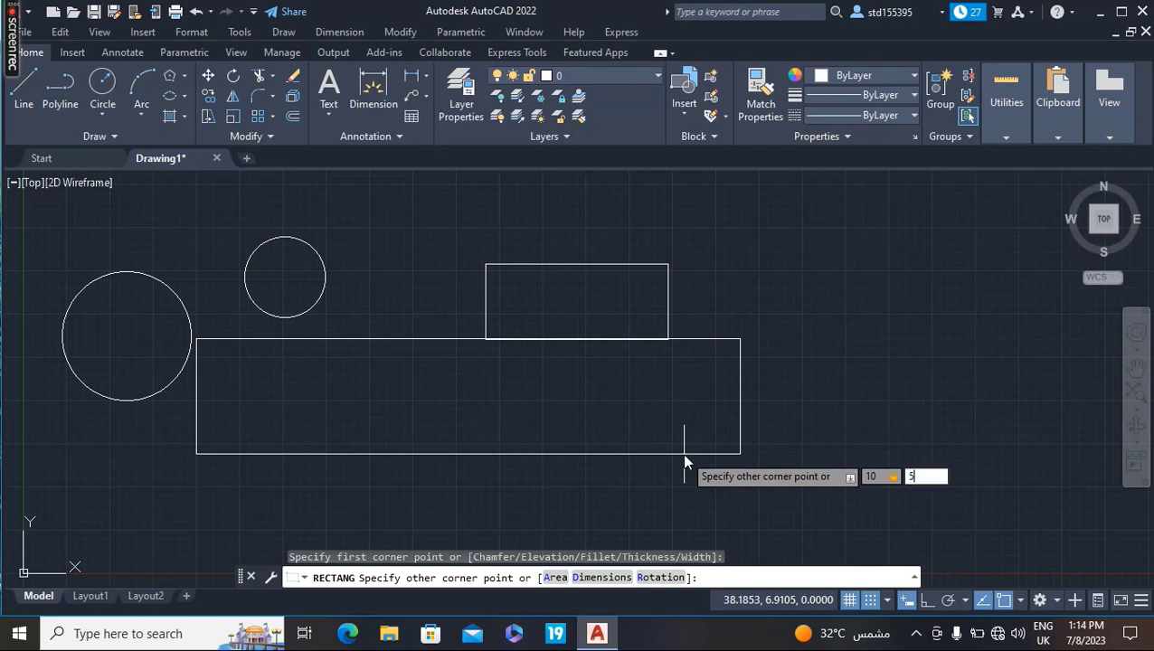
pyautogui.press('Return')
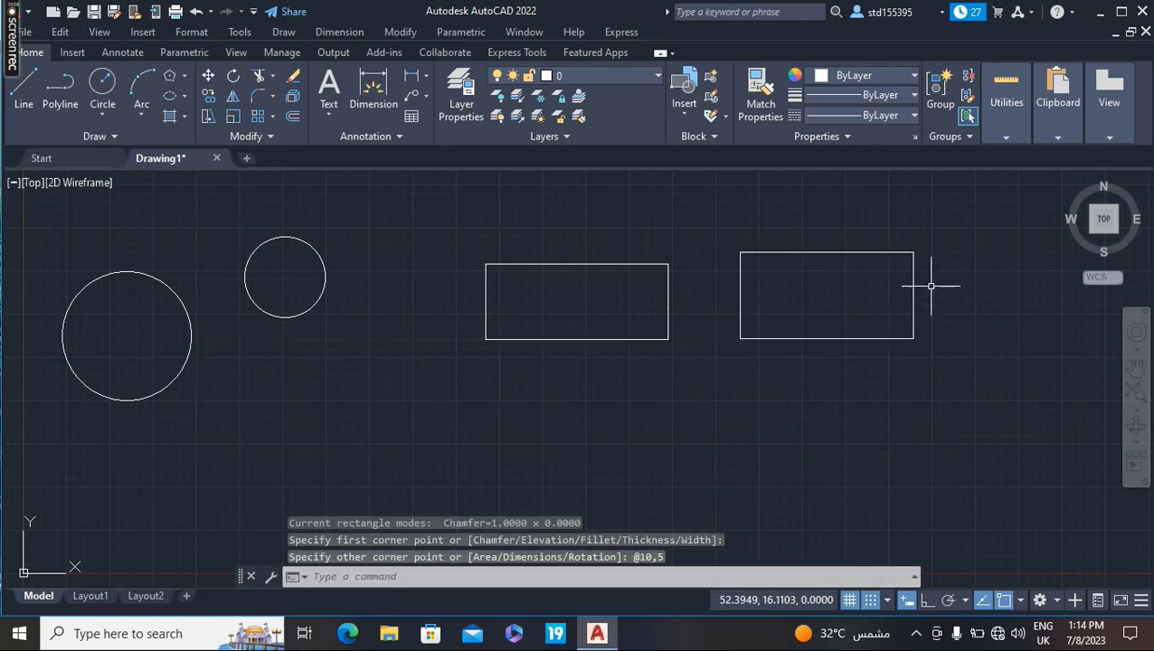
pyautogui.click(382, 93)
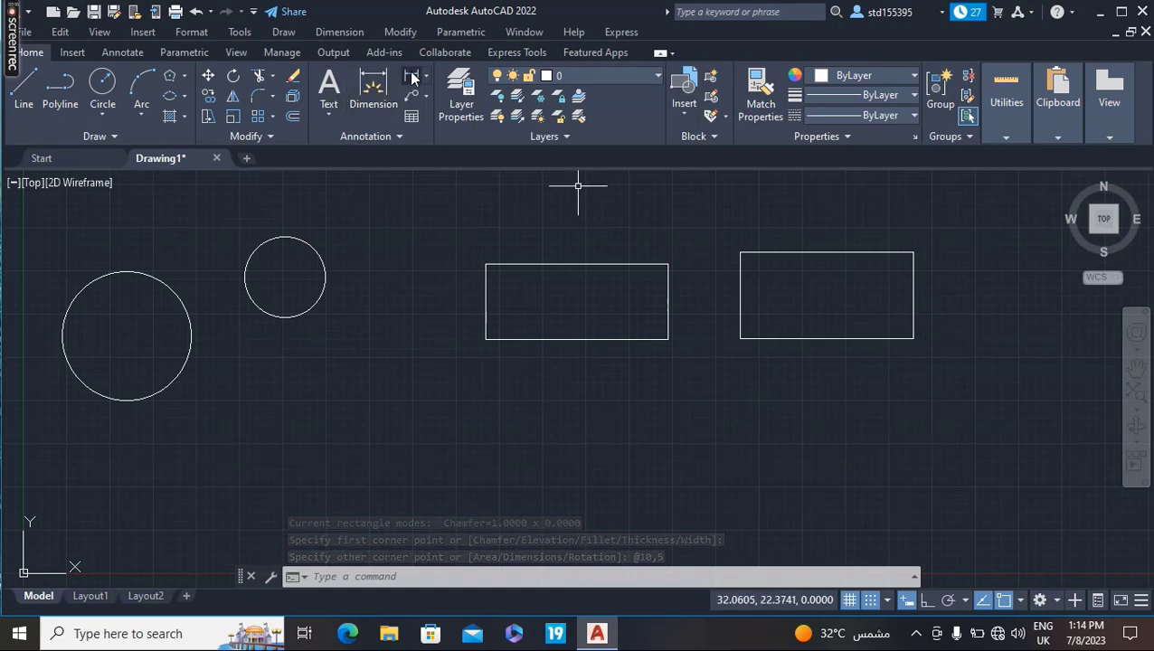
pyautogui.click(748, 339)
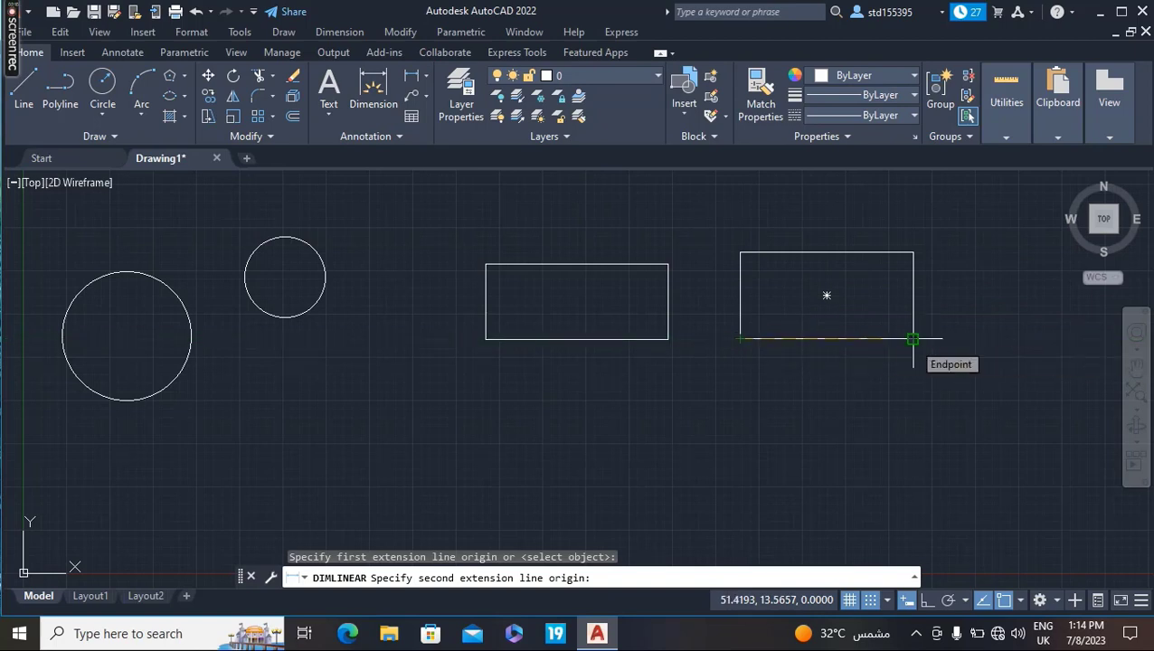
pyautogui.click(914, 340)
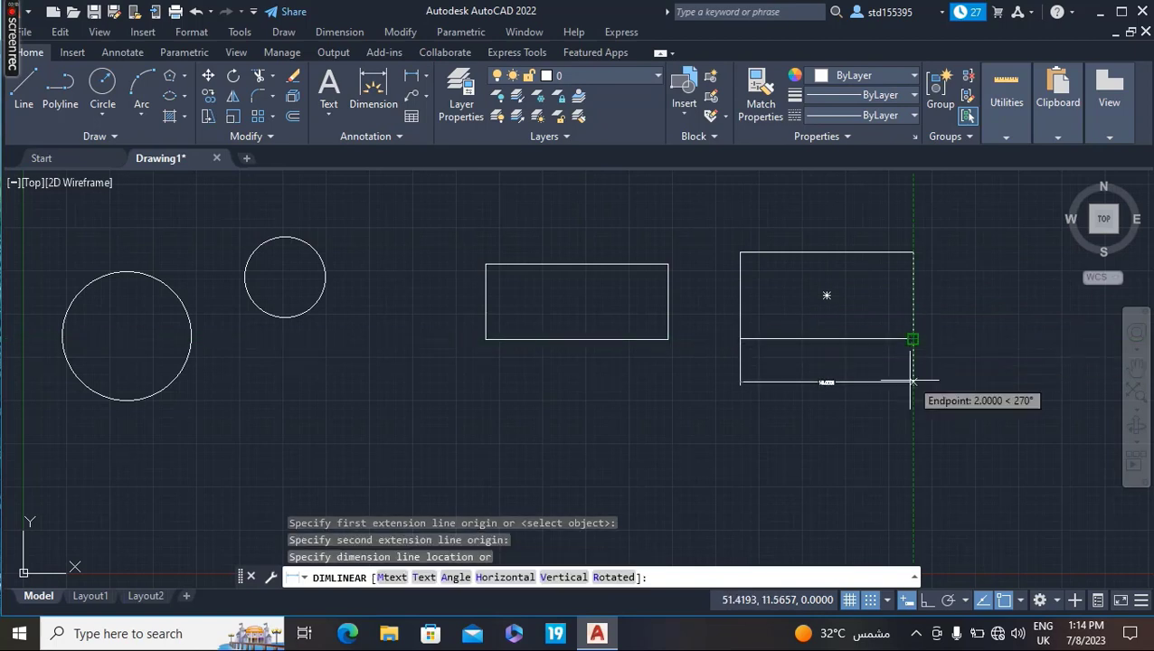
pyautogui.scroll(3, 827, 421)
pyautogui.scroll(3, 831, 424)
pyautogui.scroll(-2, 832, 424)
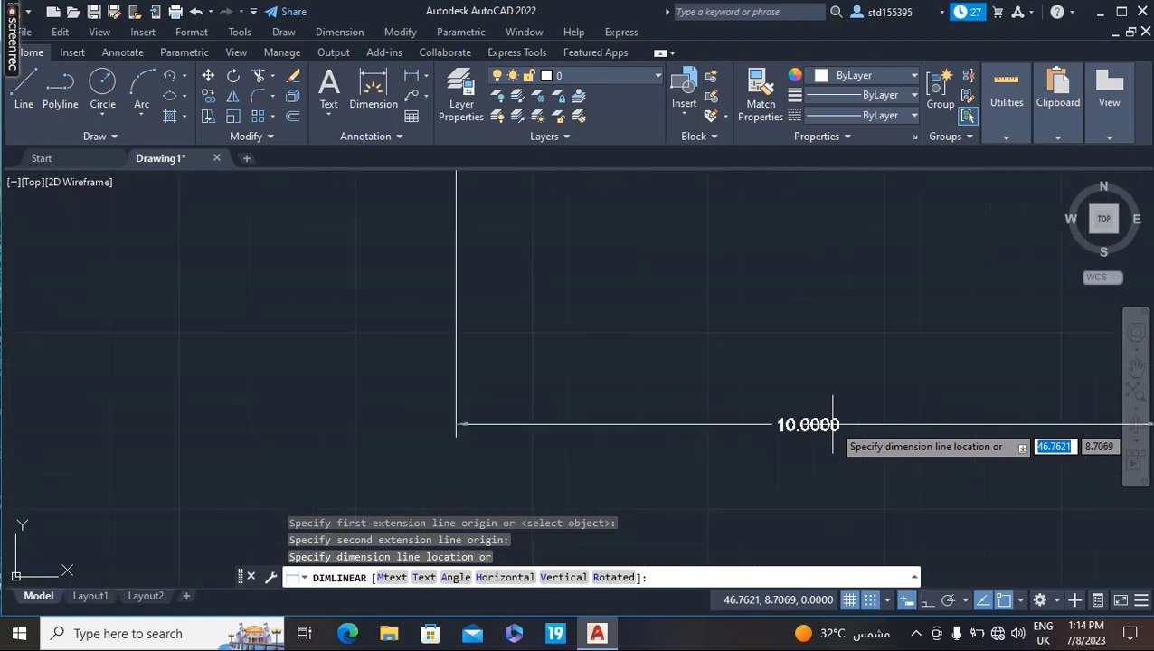
pyautogui.scroll(-3, 832, 405)
pyautogui.scroll(-2, 824, 420)
pyautogui.press('Escape')
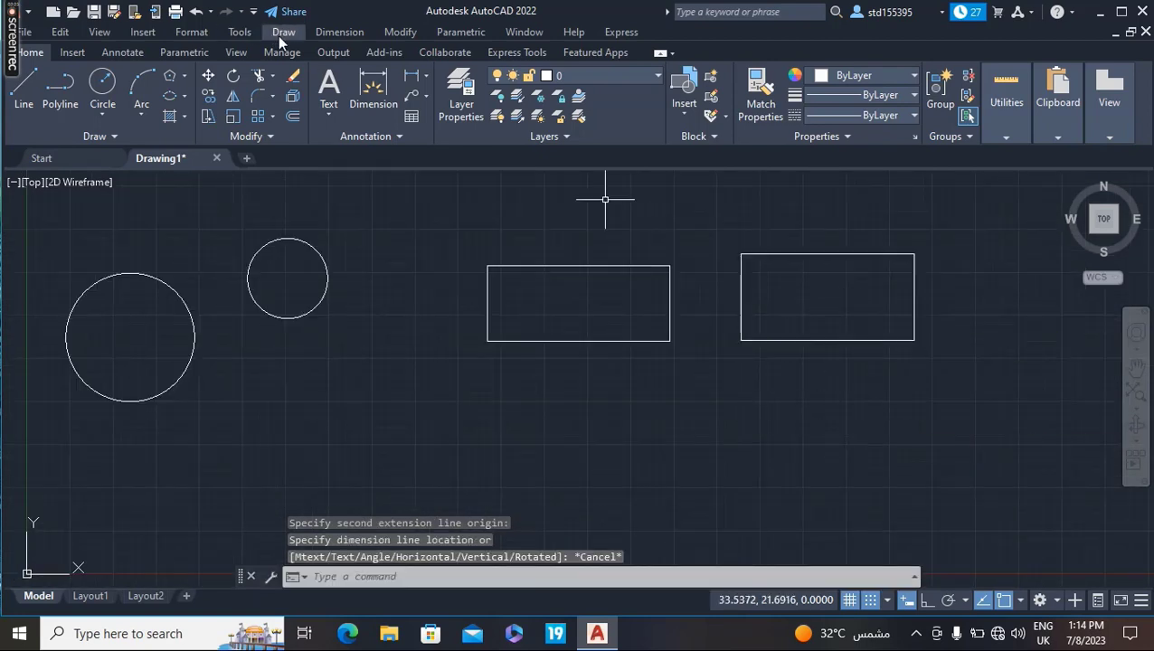
pyautogui.click(410, 79)
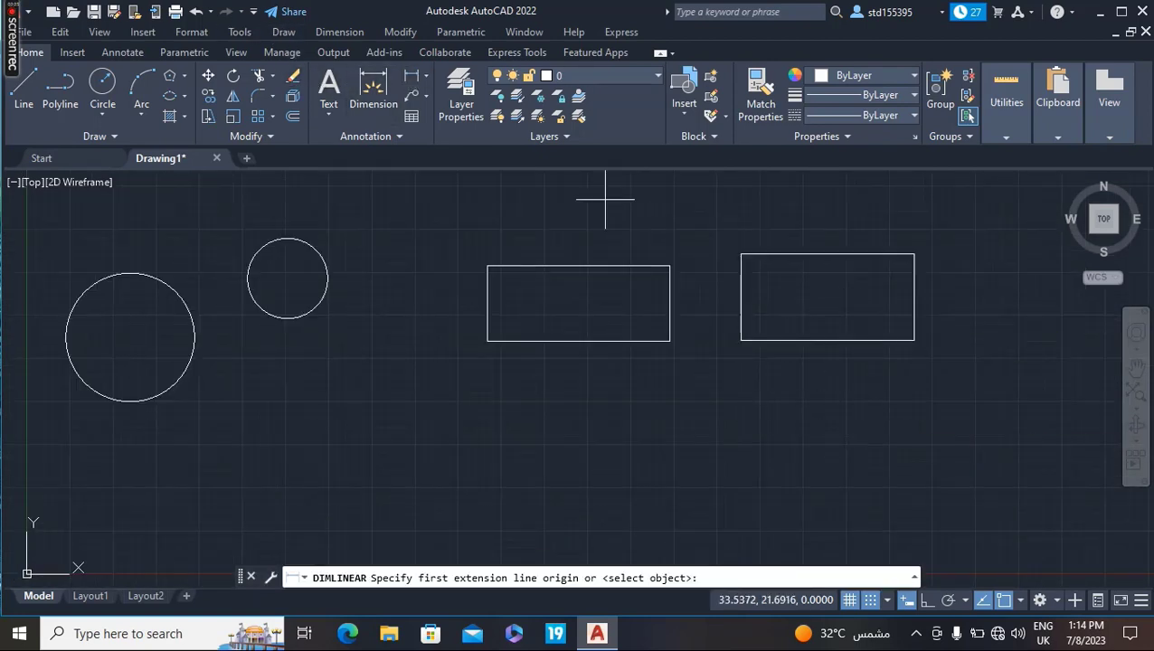
pyautogui.click(914, 254)
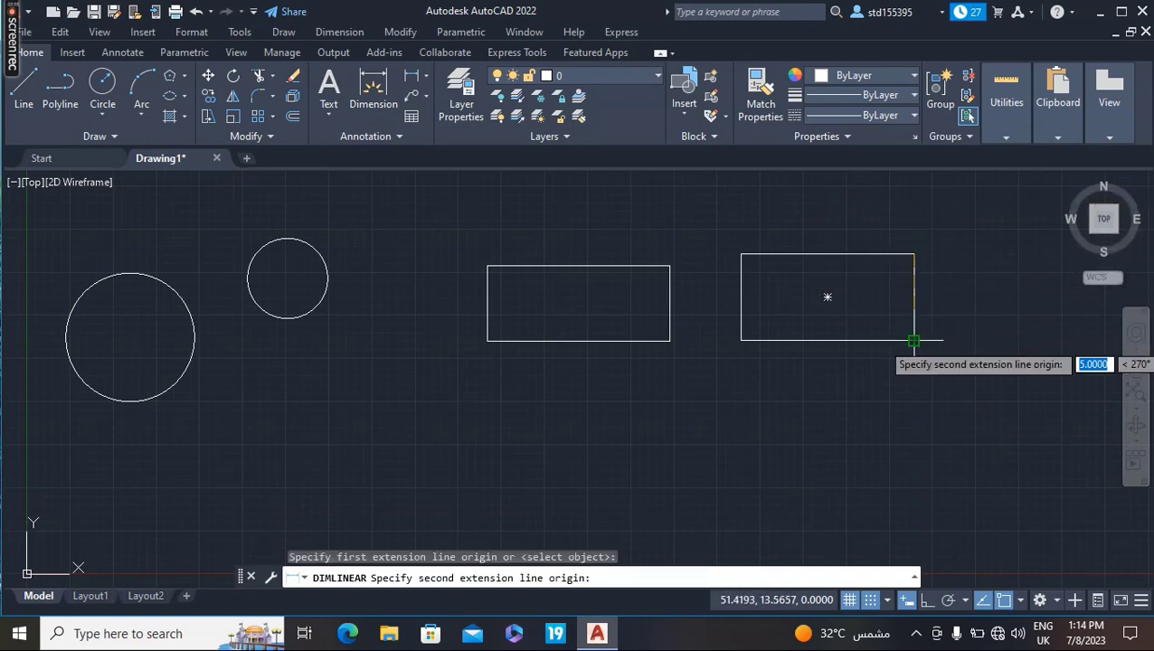
pyautogui.click(914, 341)
pyautogui.scroll(2, 913, 341)
pyautogui.scroll(3, 950, 334)
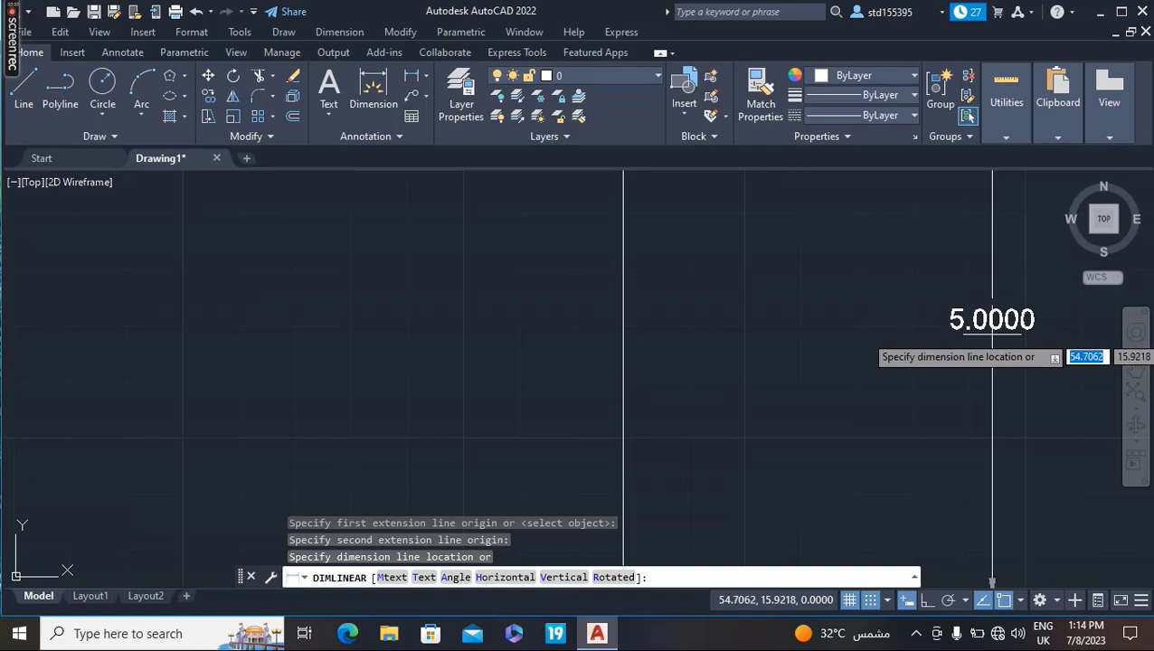
pyautogui.scroll(-5, 992, 337)
pyautogui.scroll(2, 992, 333)
pyautogui.scroll(4, 992, 333)
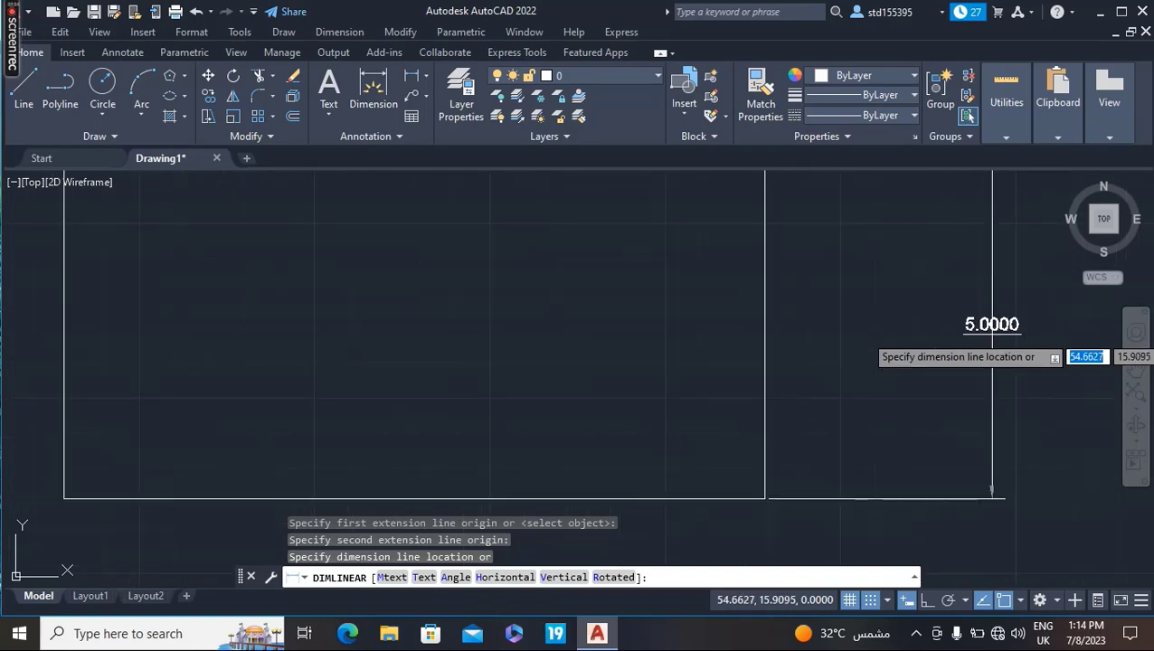
pyautogui.scroll(-4, 992, 333)
# - Cancel the pending dimension and draw a long, narrow rectangle below the two rectangles
pyautogui.press('Escape')
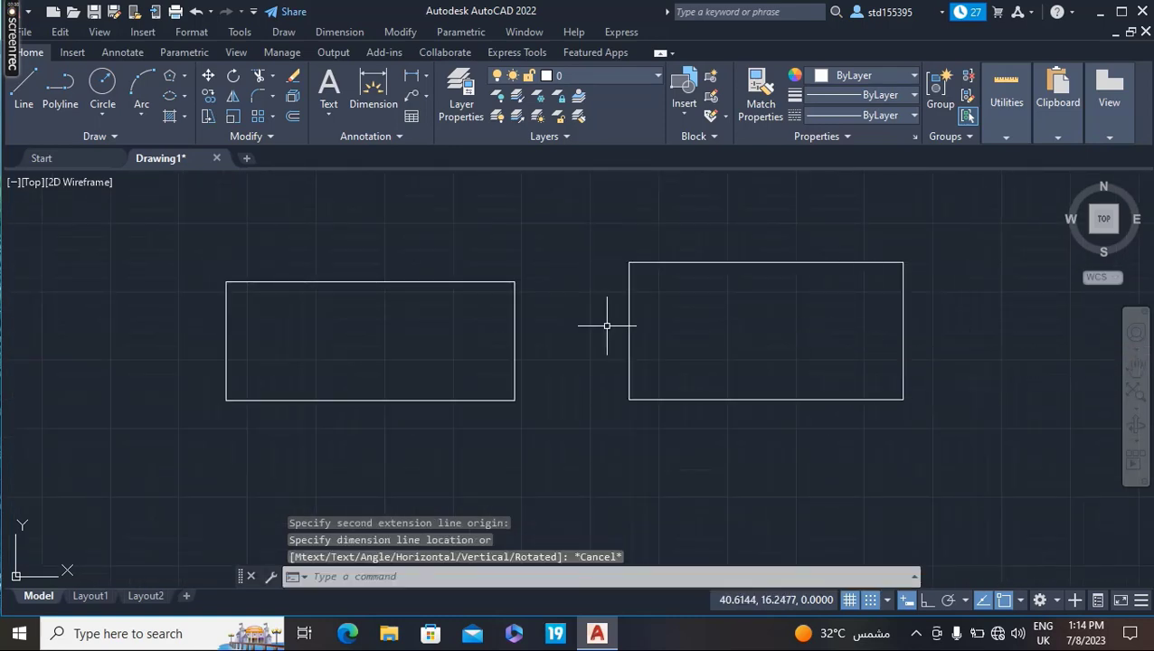
pyautogui.scroll(-2, 608, 322)
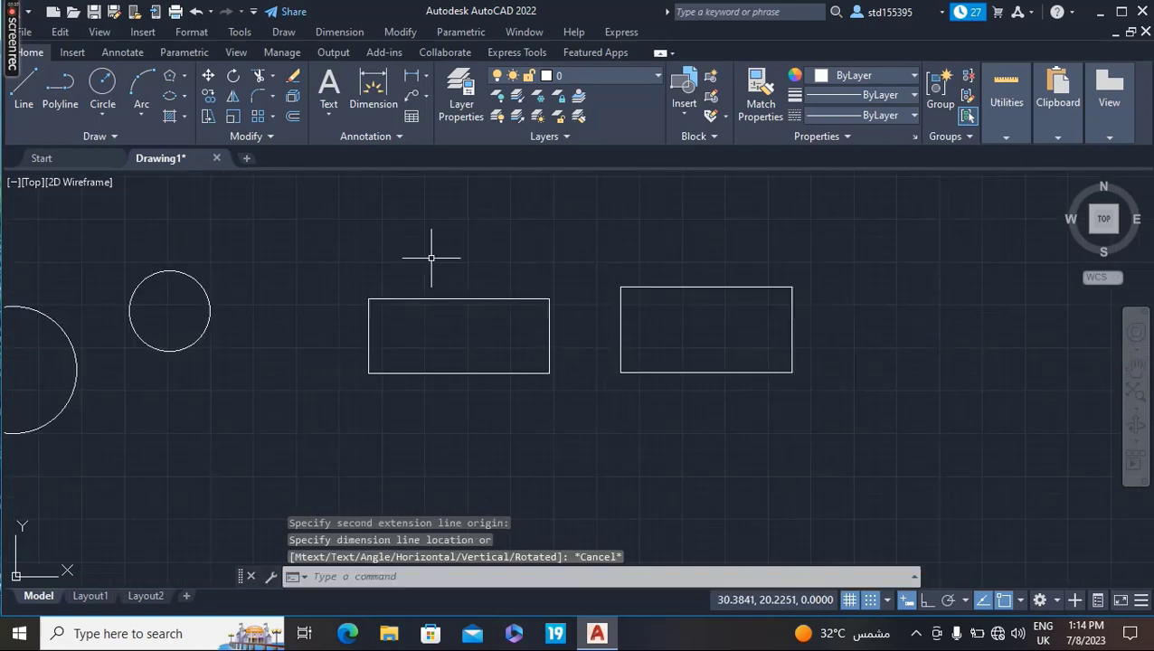
pyautogui.click(183, 71)
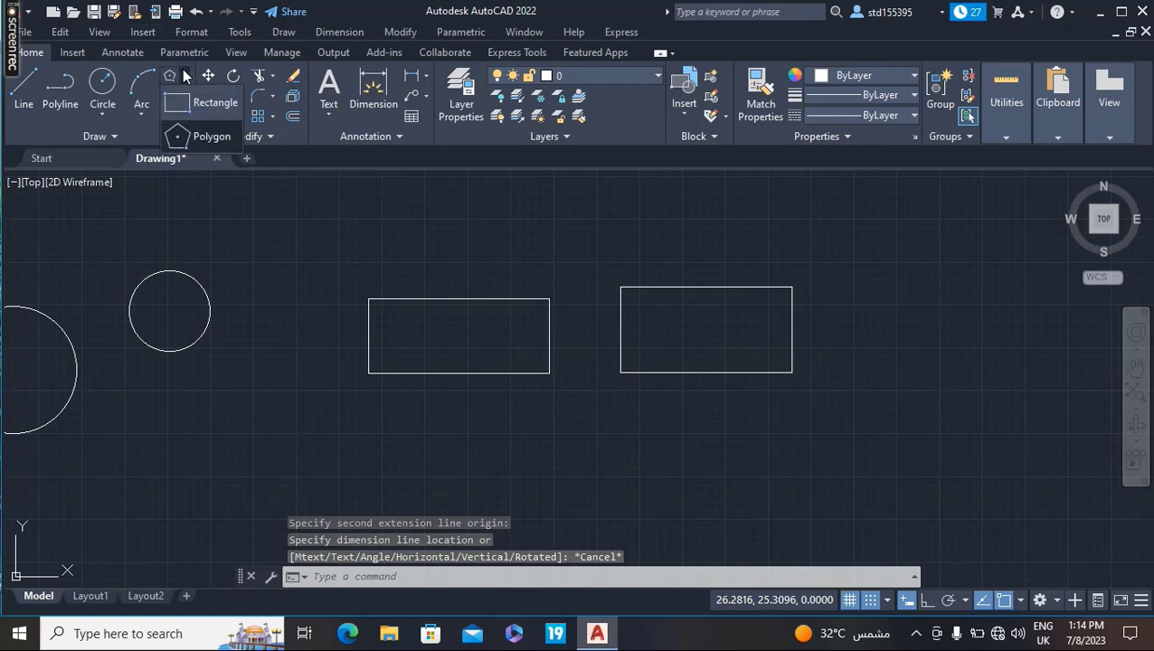
pyautogui.click(212, 108)
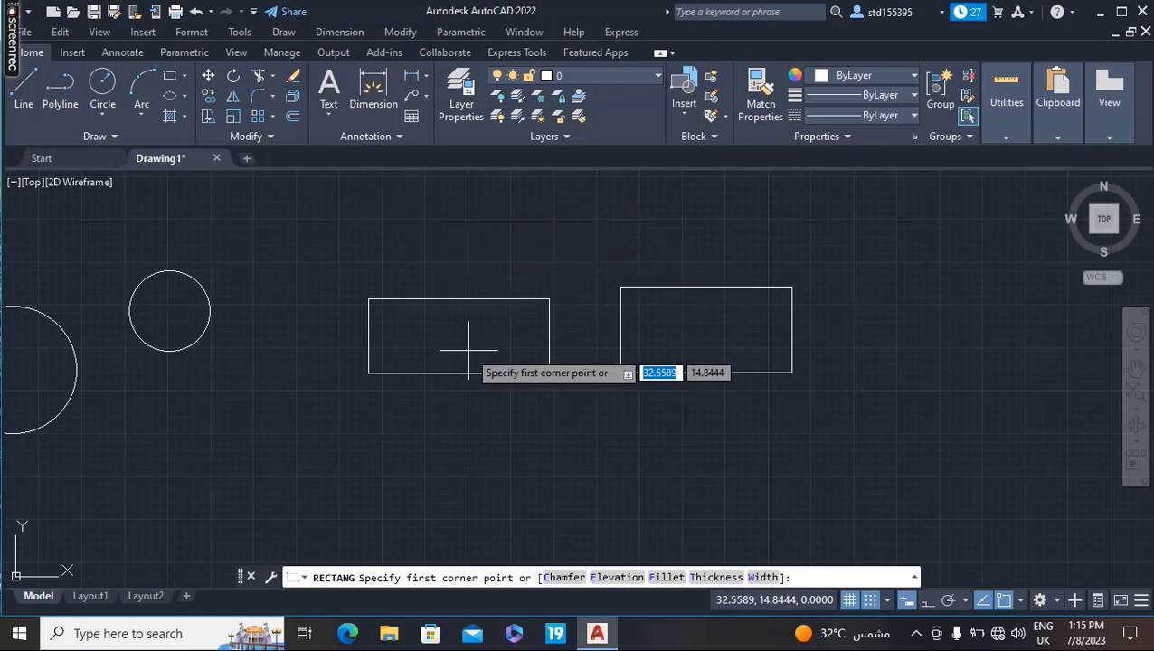
pyautogui.press('Escape')
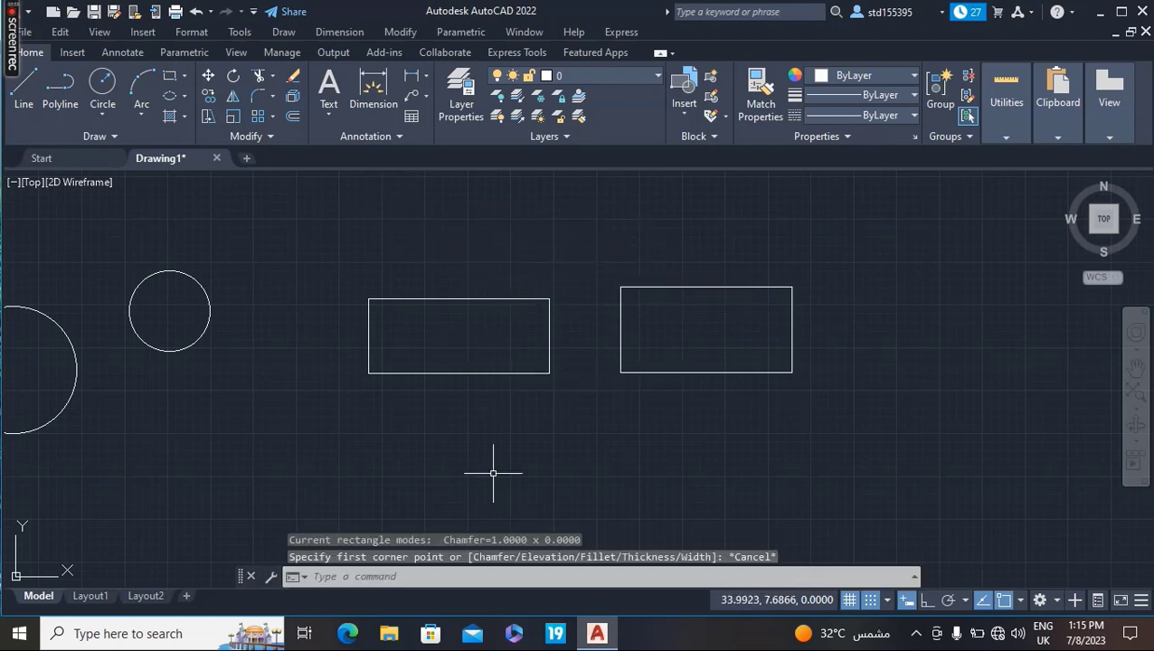
pyautogui.write('REc')
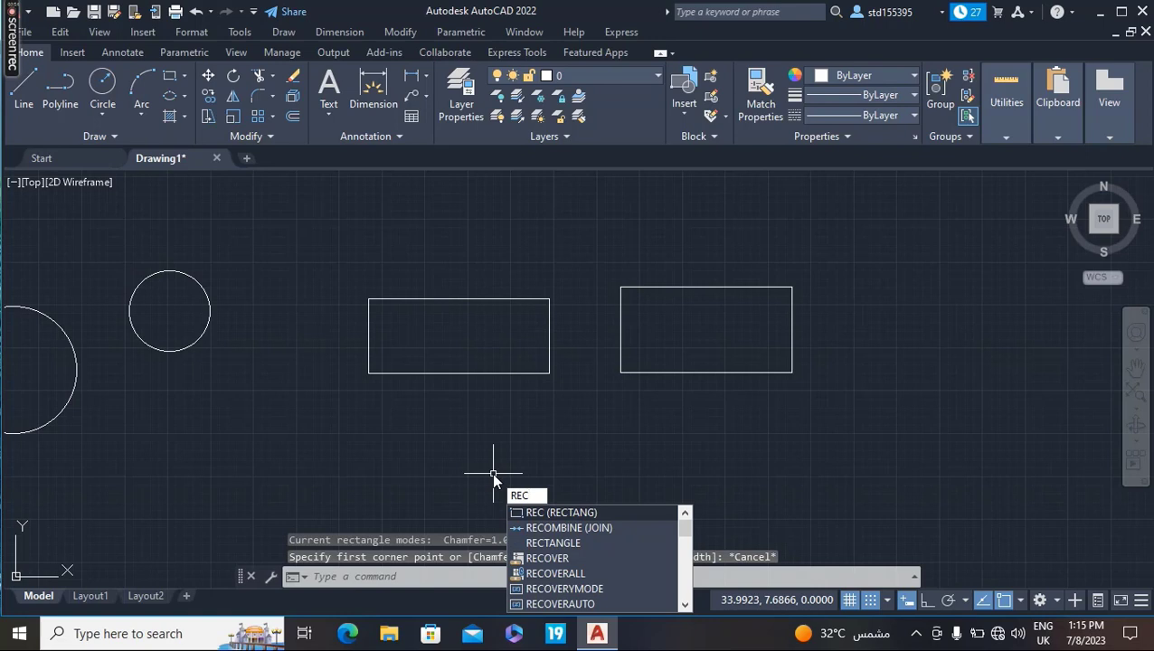
pyautogui.press('Return')
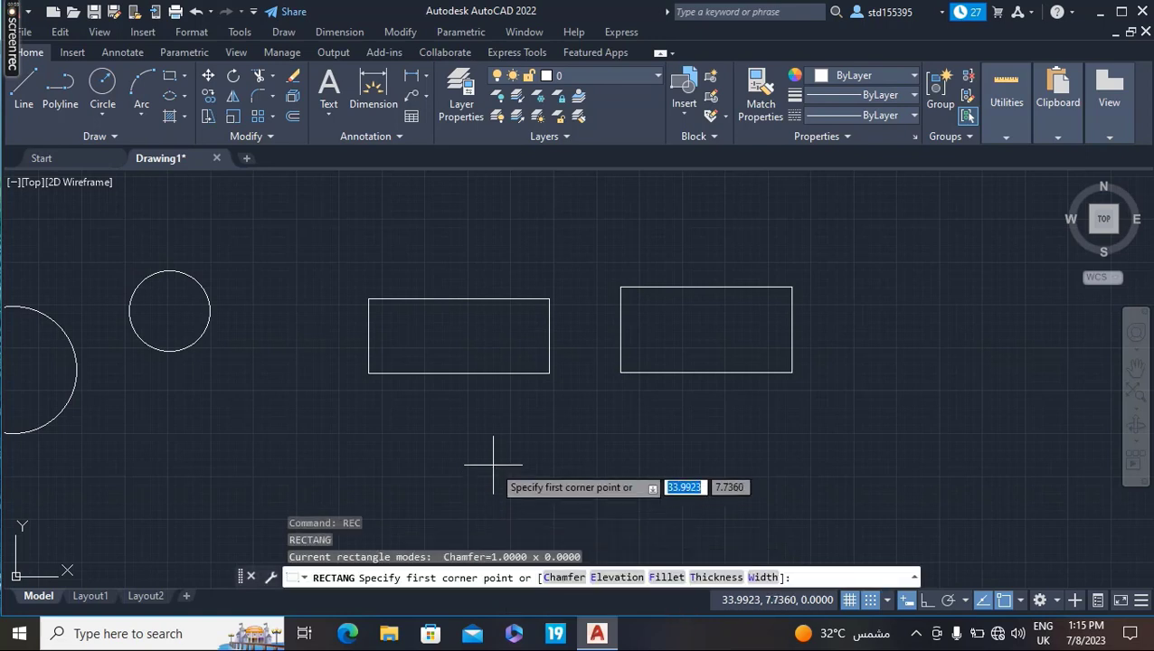
pyautogui.click(488, 445)
pyautogui.click(763, 485)
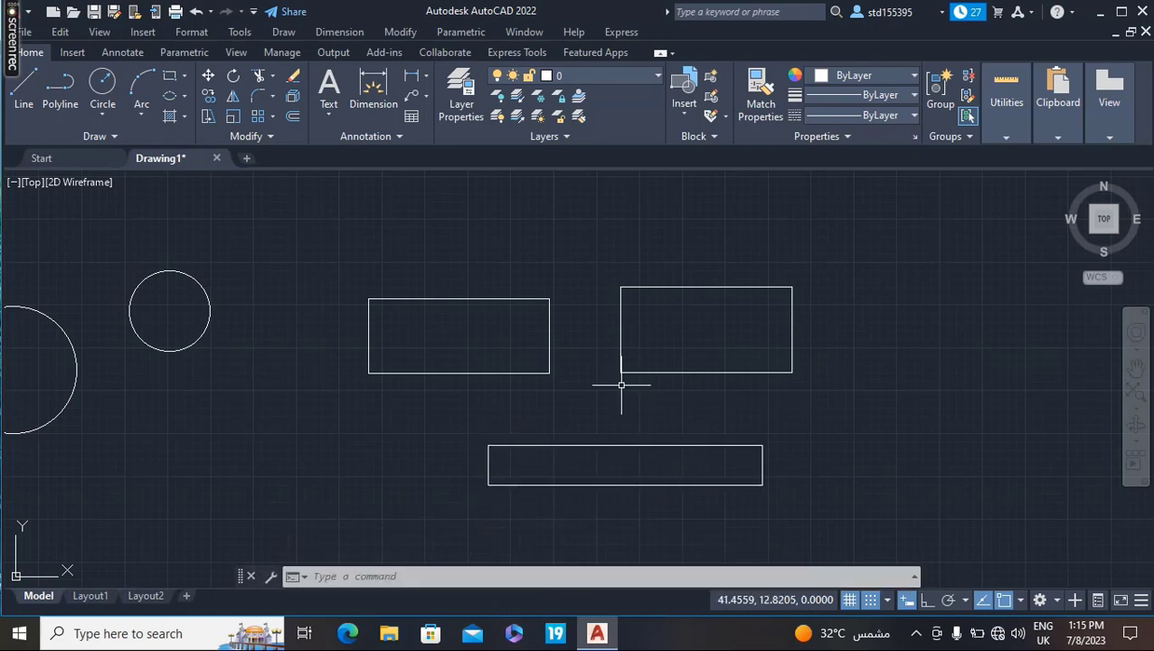
pyautogui.write('REC')
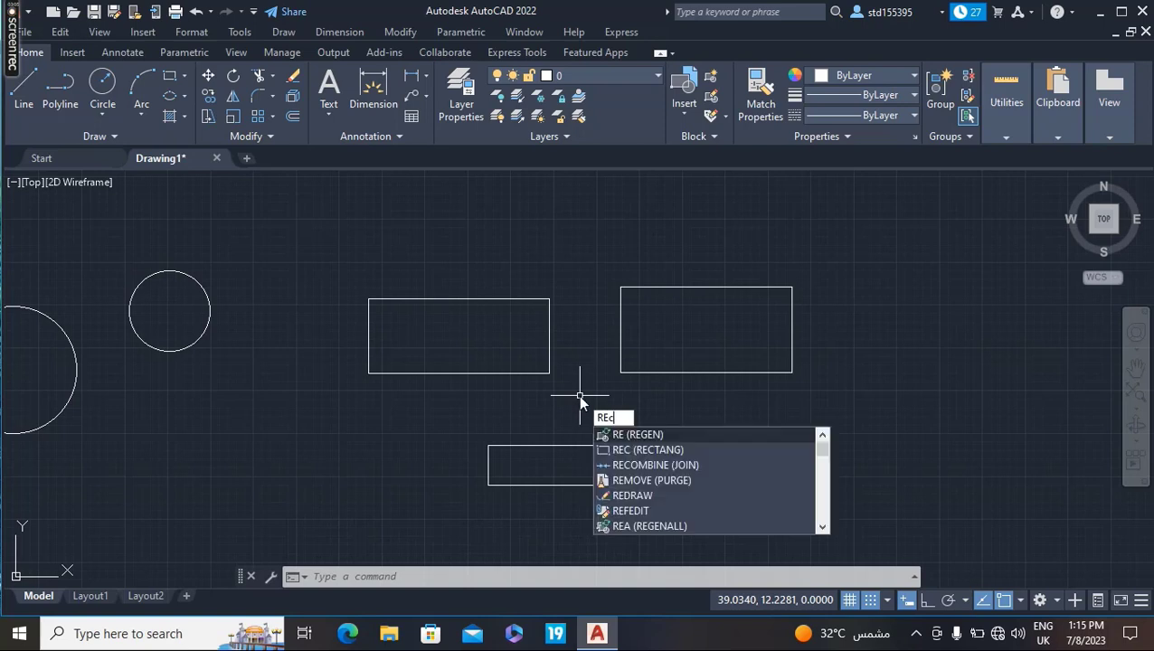
pyautogui.press('Return')
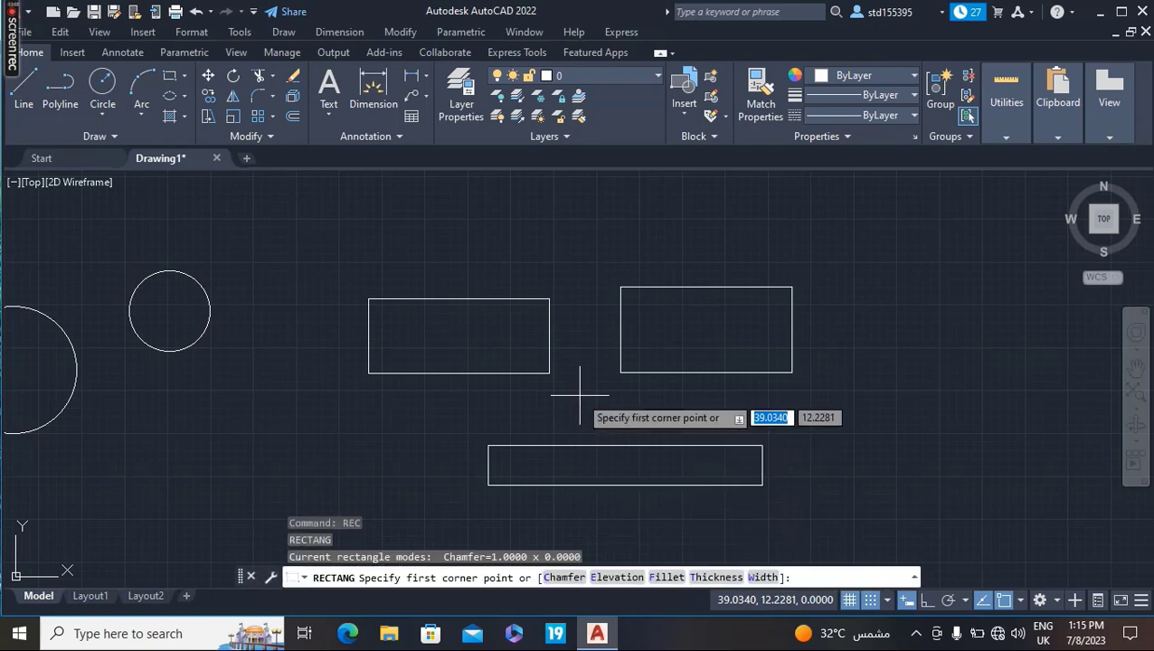
pyautogui.press('Escape')
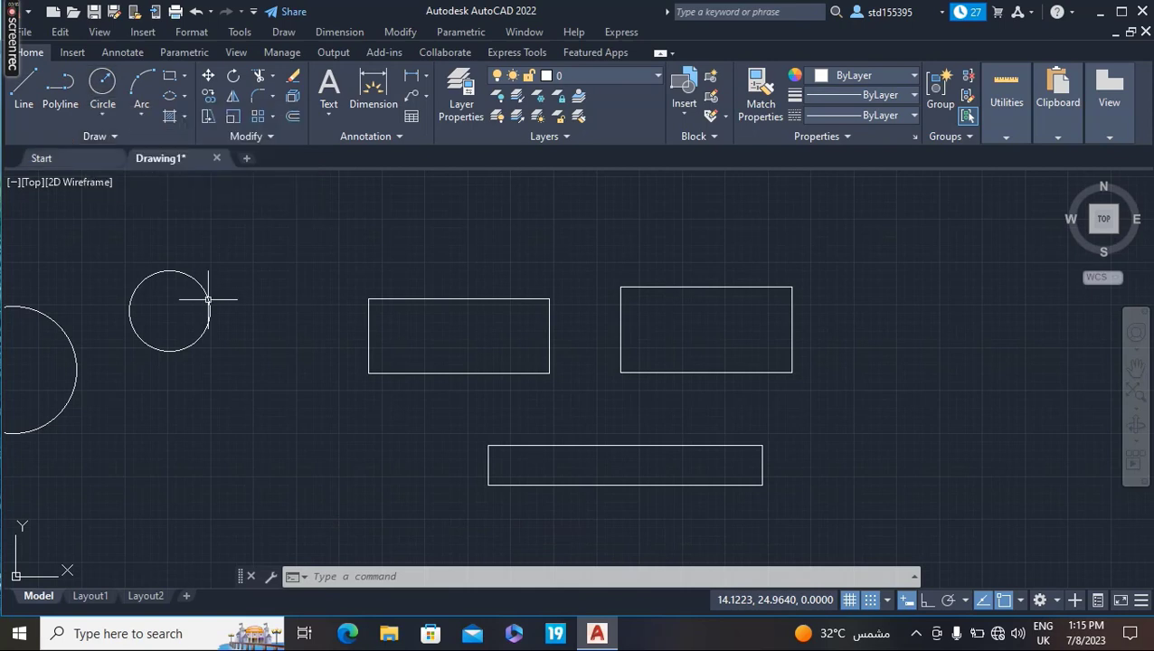
# - Start a circle at the lower left, then cancel it without drawing
pyautogui.write('c')
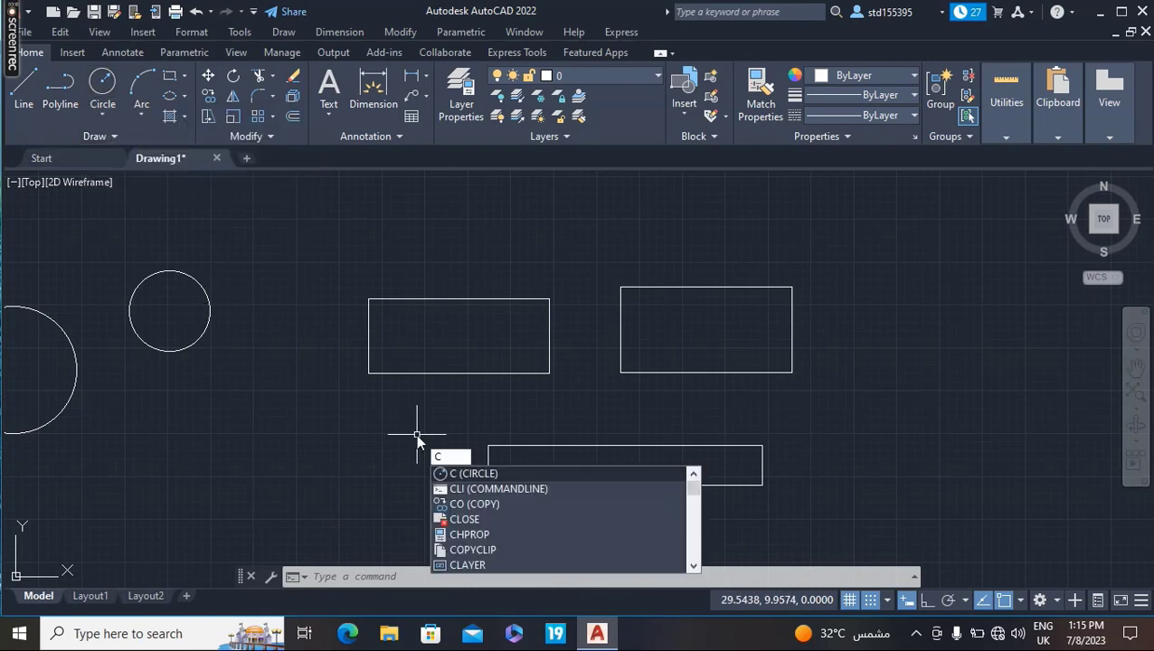
pyautogui.press('Return')
pyautogui.click(361, 446)
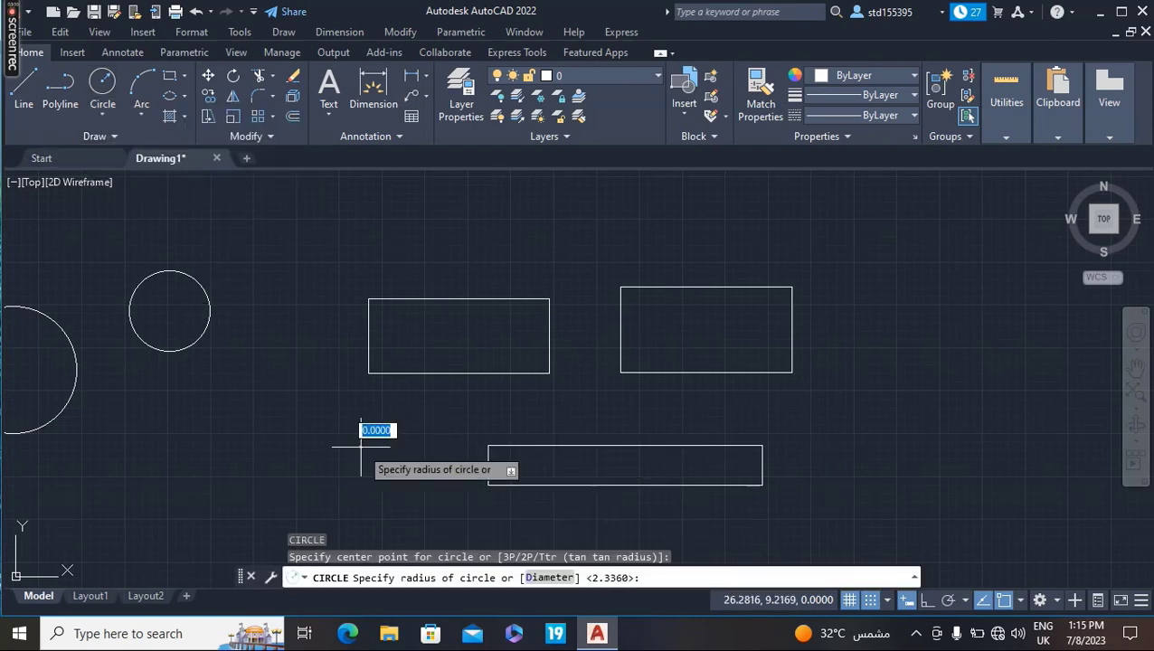
pyautogui.press('Escape')
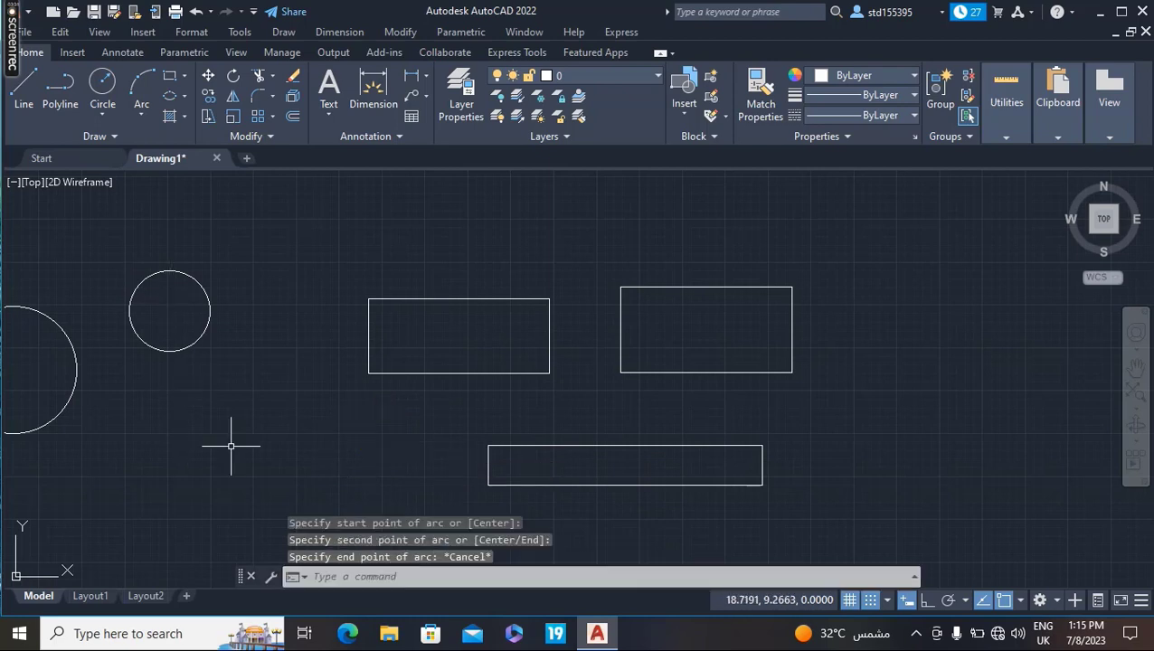
# - Undo a trial line, then undo the three rectangles and the linear dimension
pyautogui.write('l')
pyautogui.press('Return')
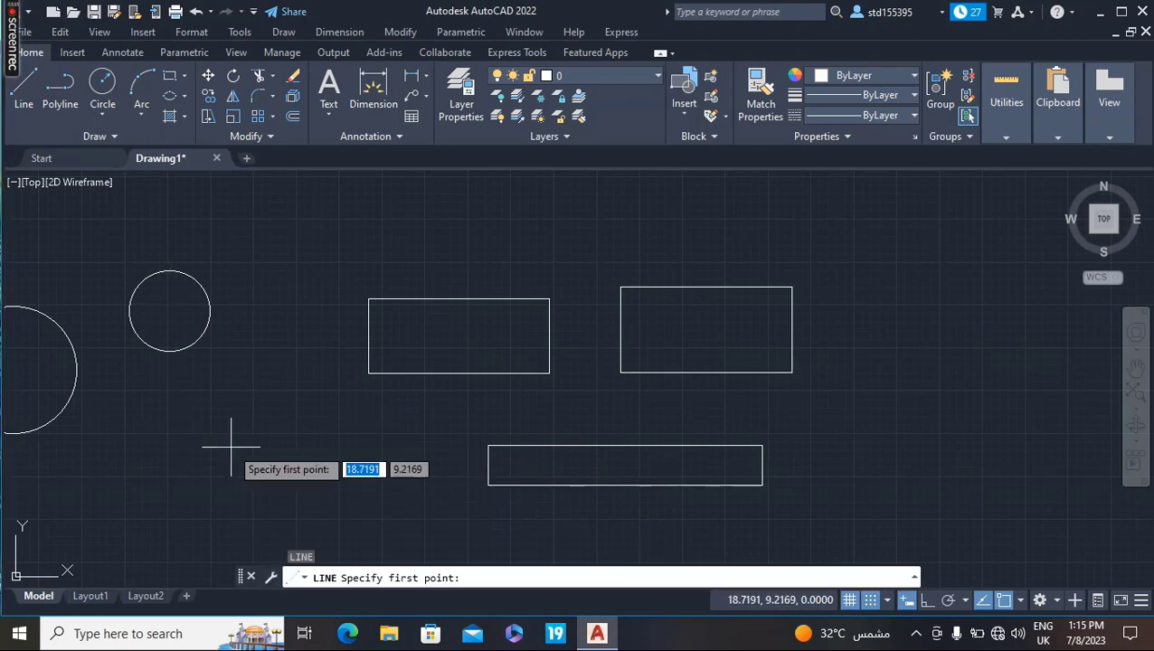
pyautogui.click(231, 447)
pyautogui.click(404, 447)
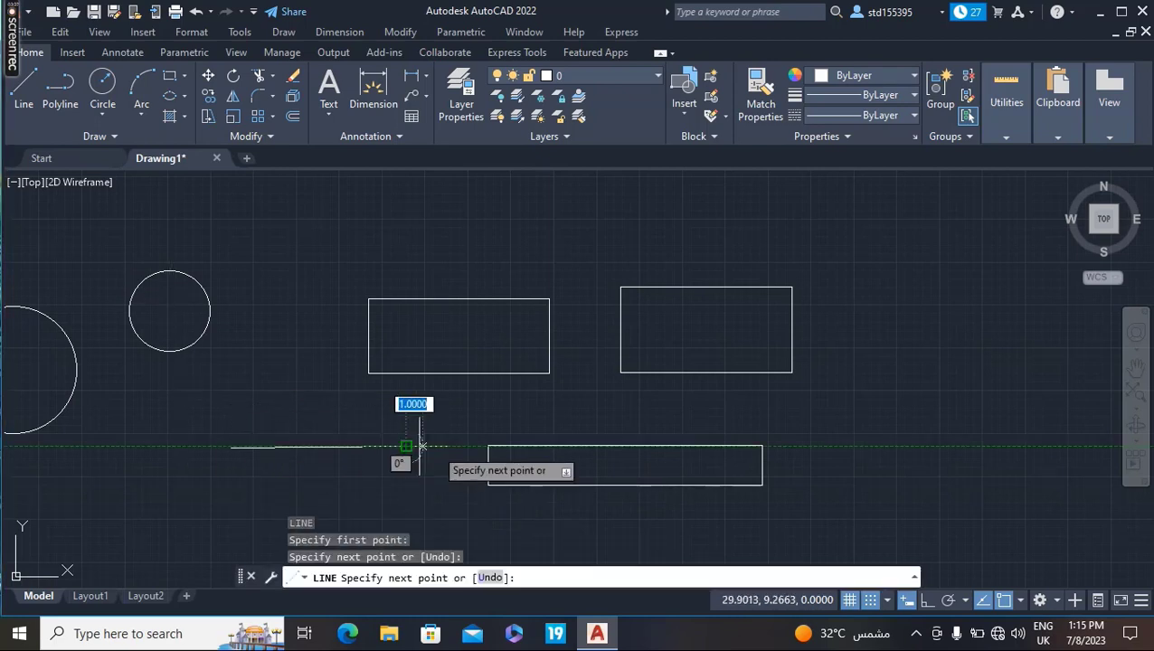
pyautogui.hotkey('ctrl', 'z')
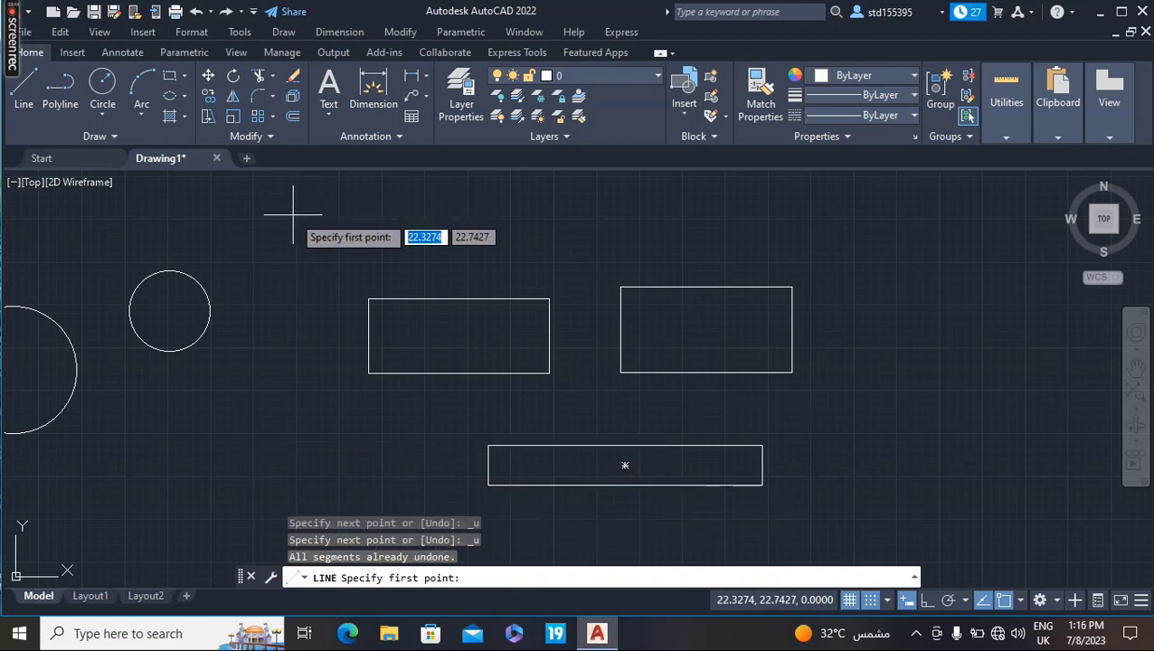
pyautogui.press('Escape')
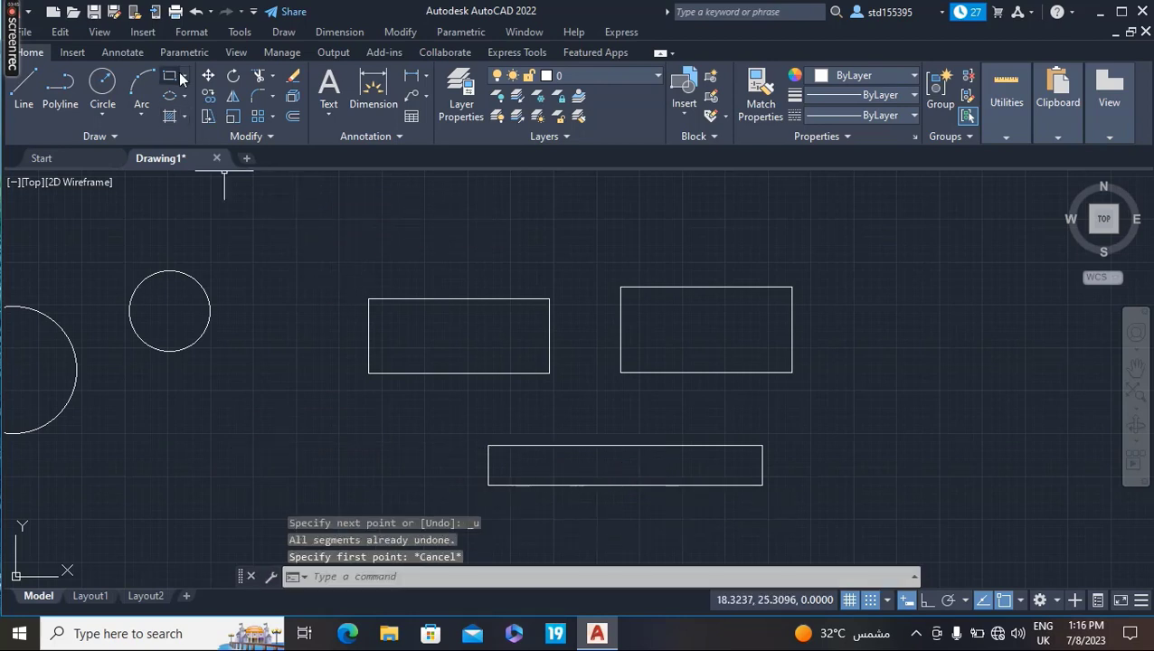
pyautogui.click(180, 78)
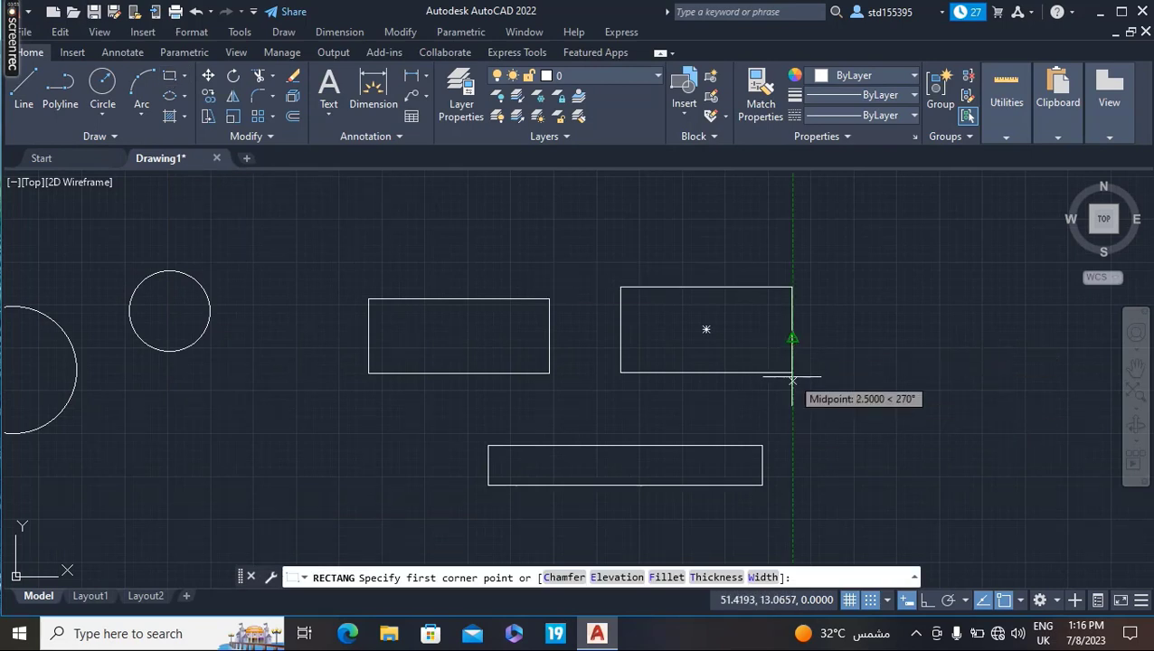
pyautogui.hotkey('ctrl', 'z')
pyautogui.hotkey('ctrl', 'z')
pyautogui.hotkey('ctrl', 'z')
pyautogui.hotkey('ctrl', 'z')
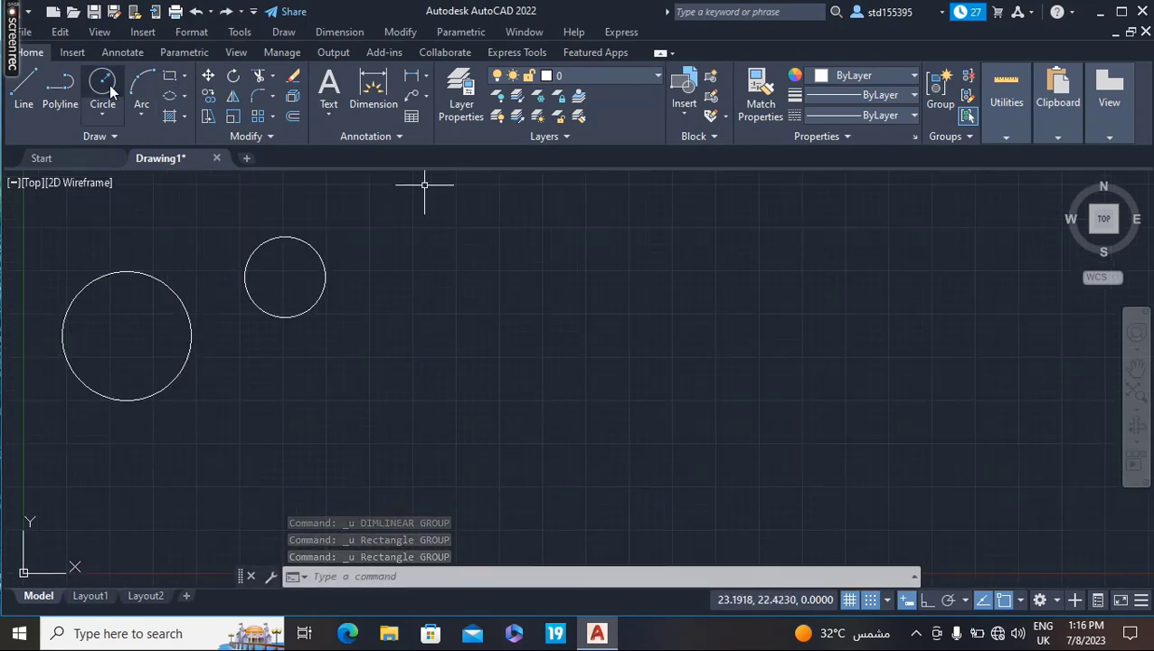
# - Draw a plain rectangle to the right of the two circles with the Rectangle tool
pyautogui.click(176, 80)
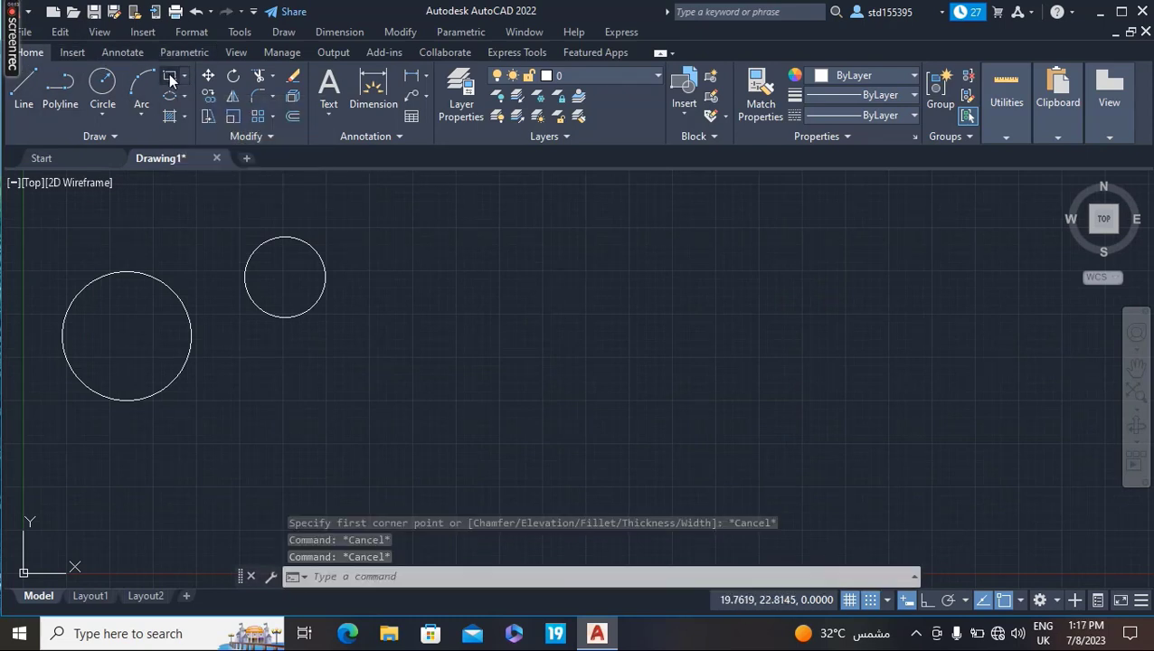
pyautogui.click(500, 265)
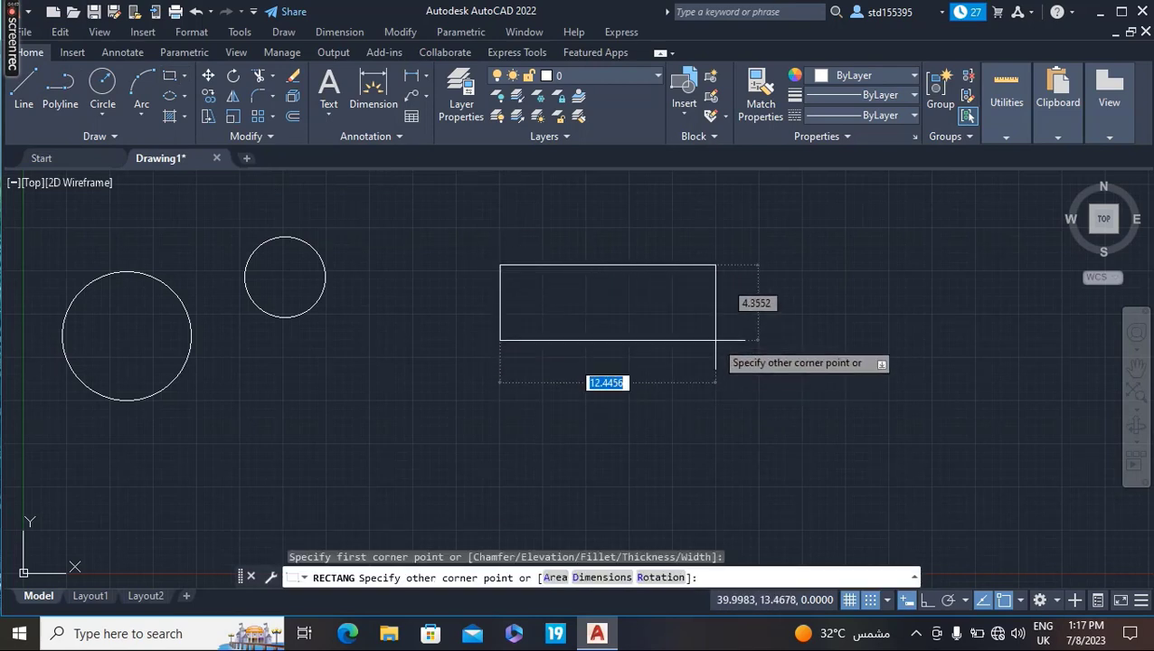
pyautogui.press('Escape')
pyautogui.press('Return')
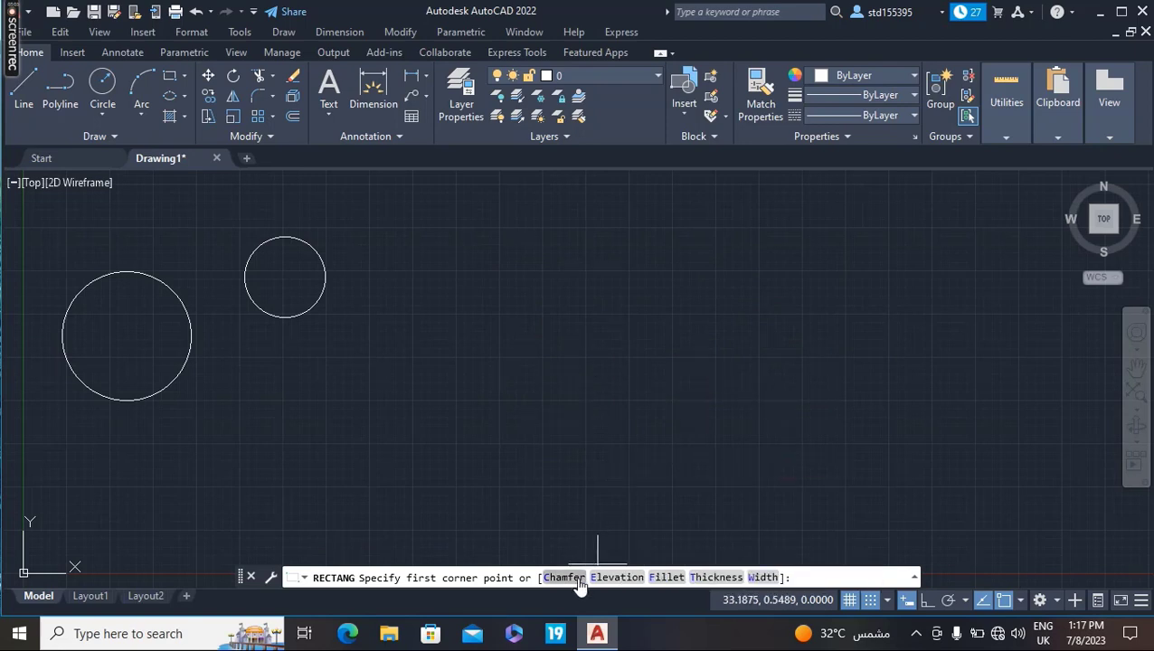
pyautogui.click(540, 261)
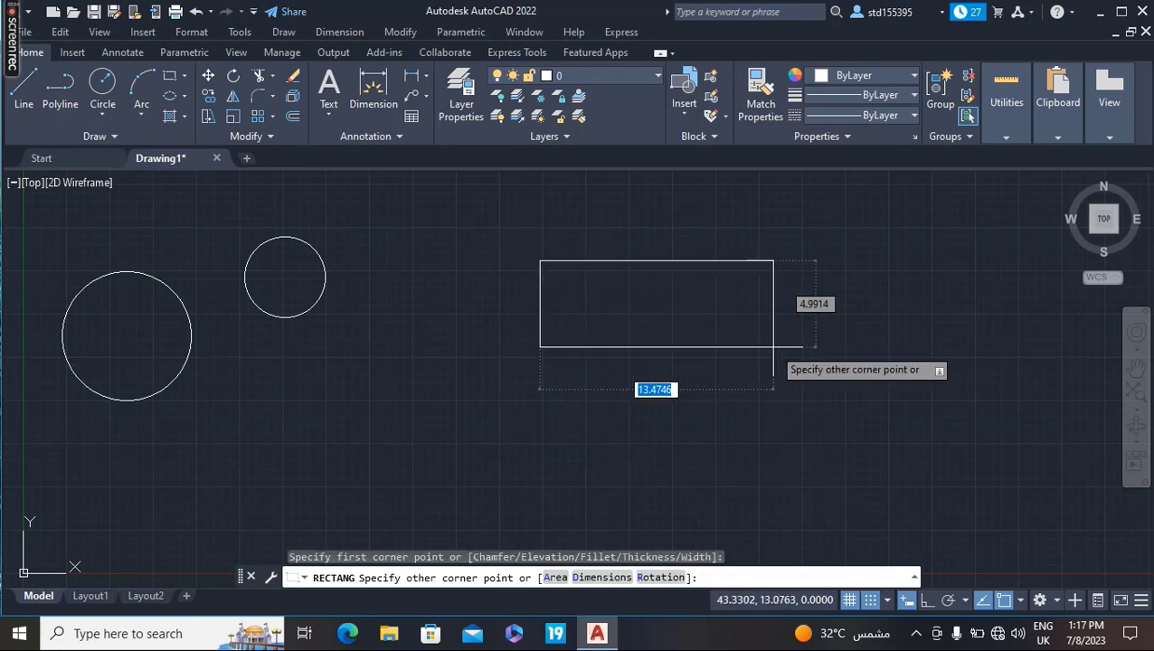
pyautogui.click(795, 352)
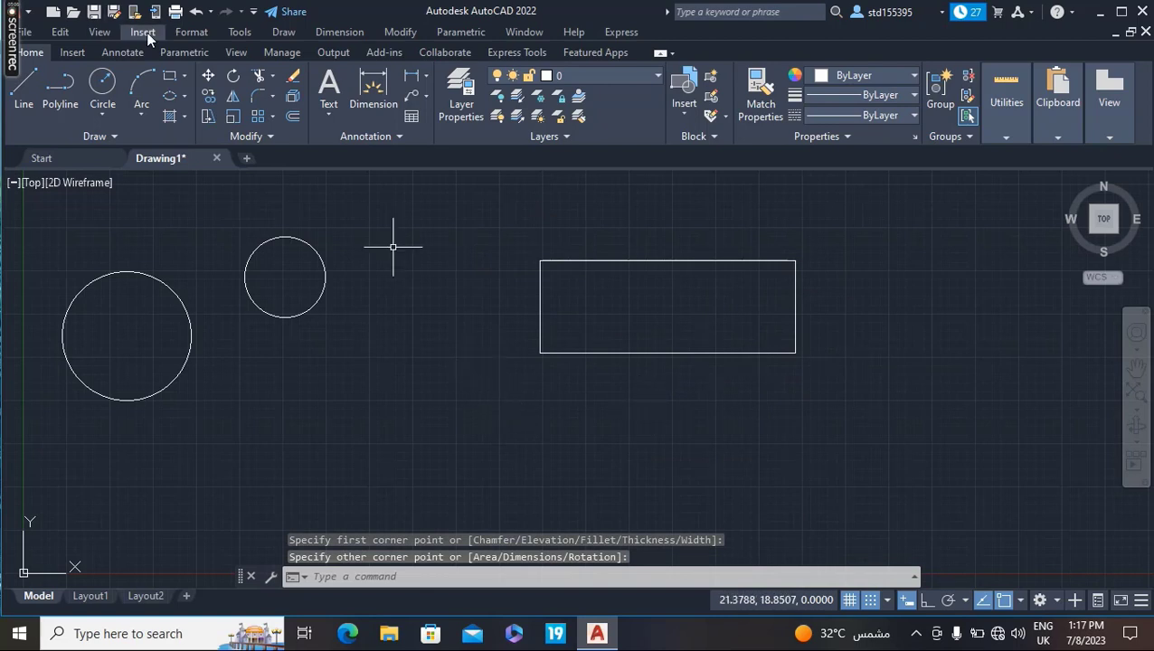
pyautogui.click(174, 78)
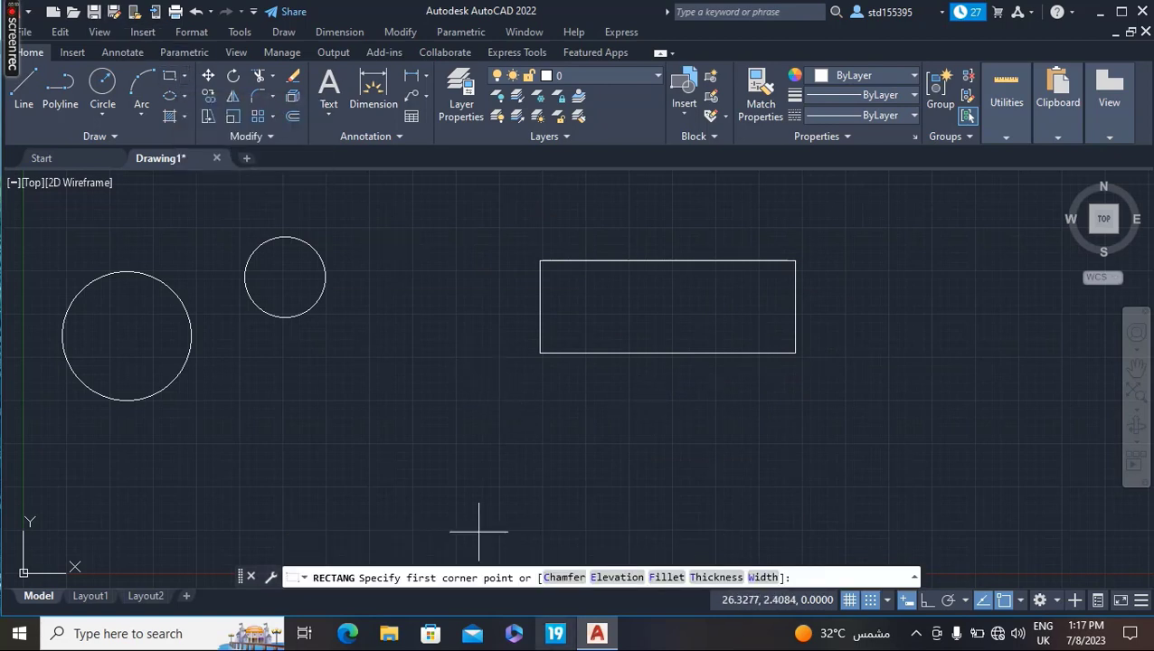
# - Draw a rectangle with 1 by 1 chamfered corners below the plain rectangle
pyautogui.click(564, 579)
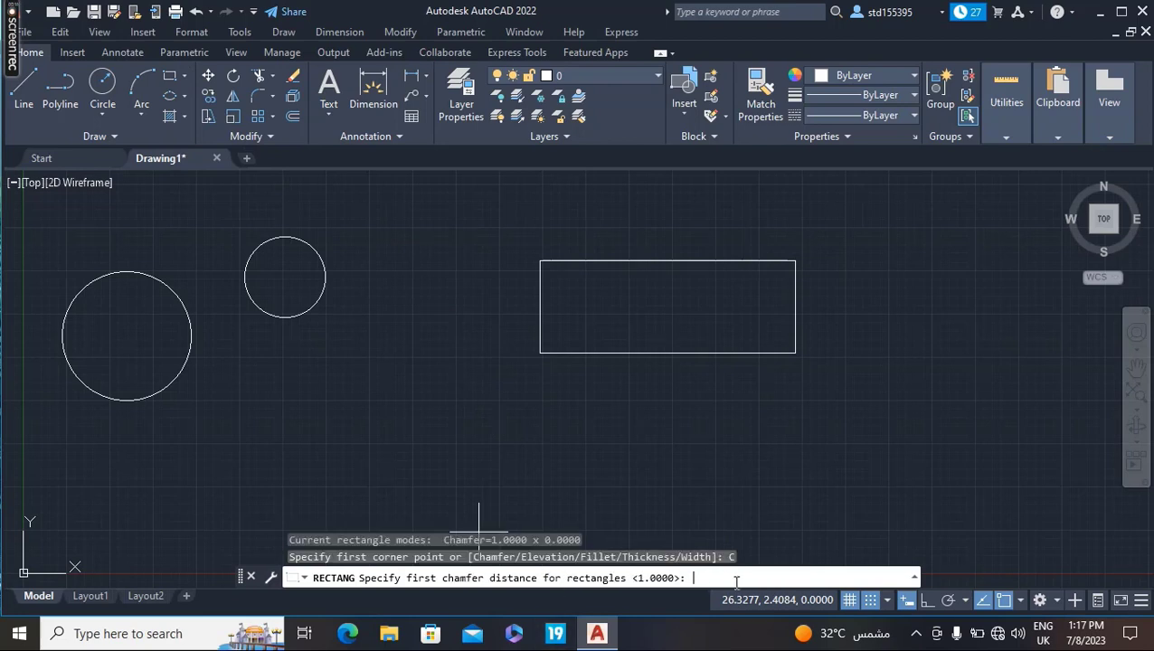
pyautogui.write('1')
pyautogui.press('Return')
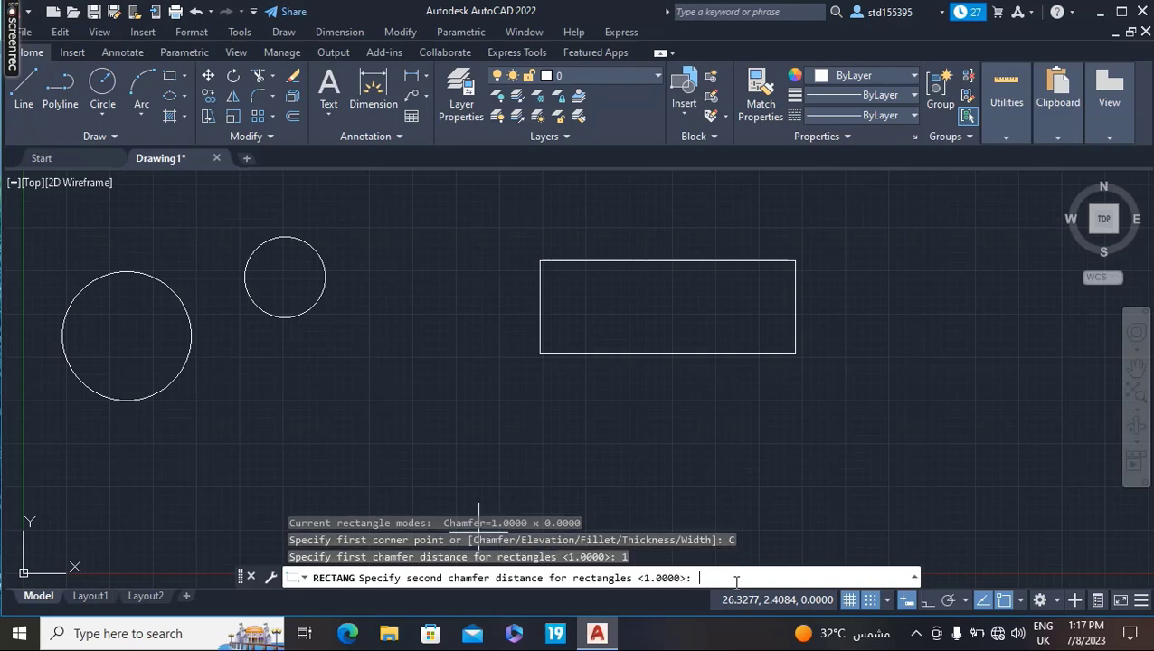
pyautogui.press('Return')
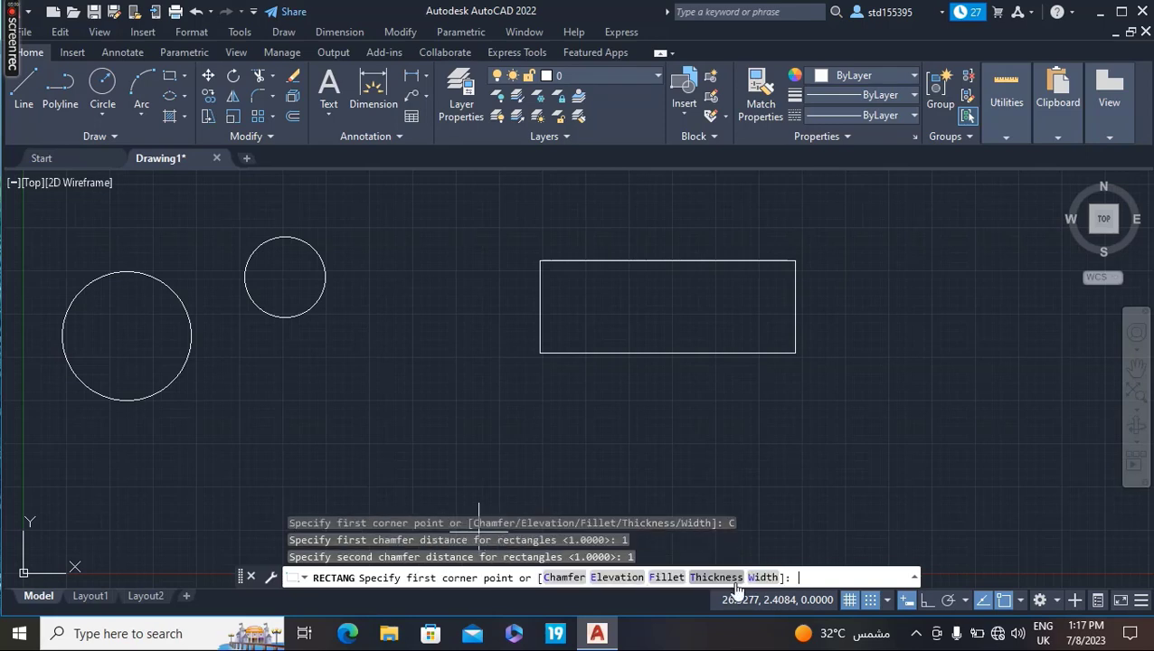
pyautogui.click(552, 381)
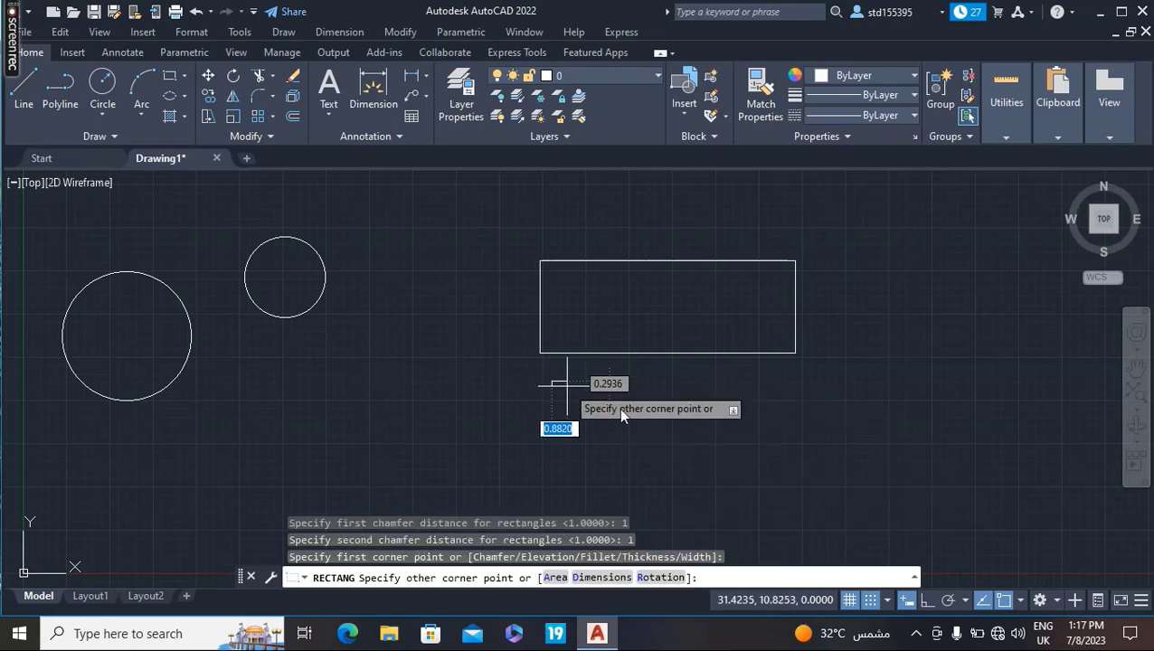
pyautogui.click(767, 472)
pyautogui.scroll(2, 767, 472)
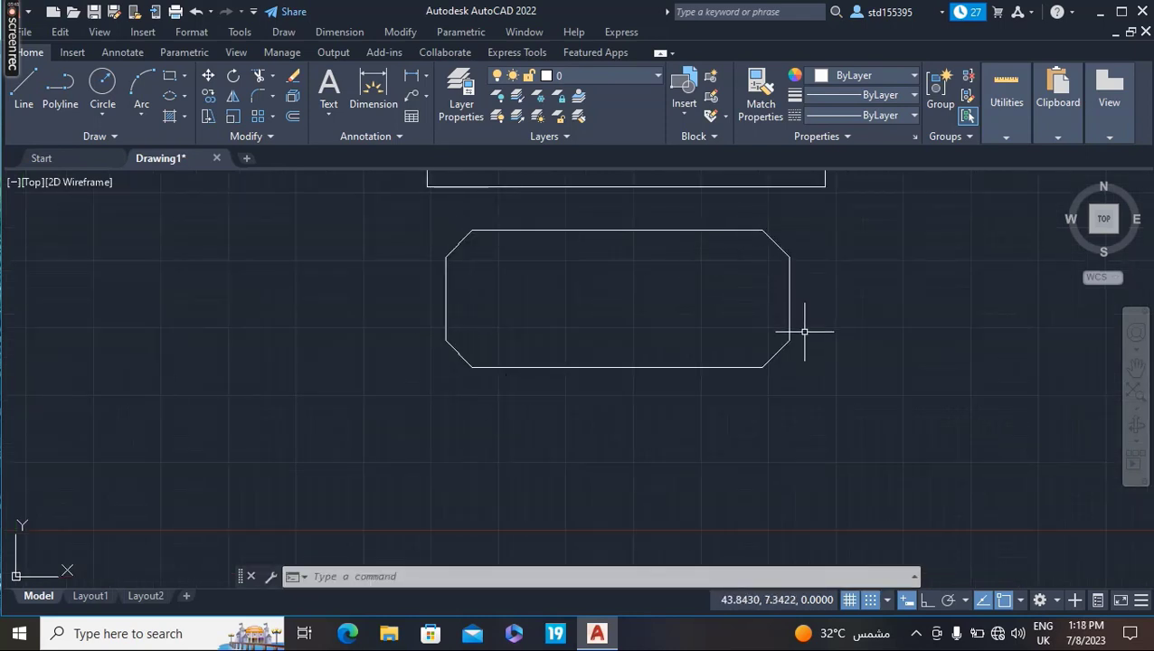
# - Reset both RECTANG chamfer distances back to 0
pyautogui.write('rec')
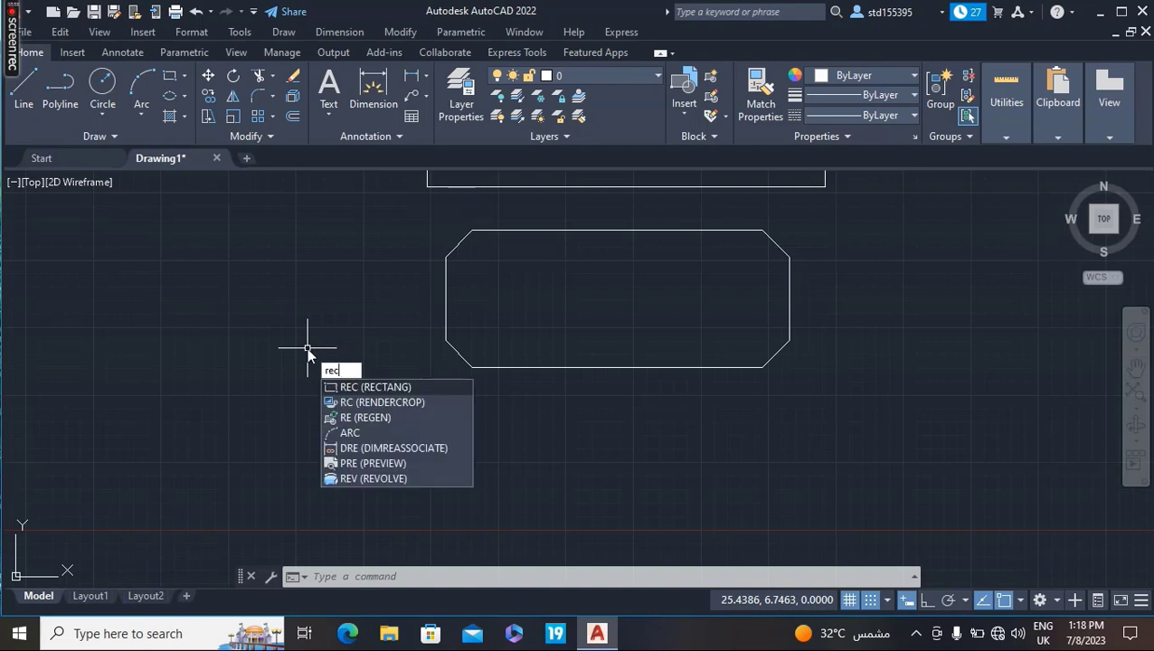
pyautogui.press('Return')
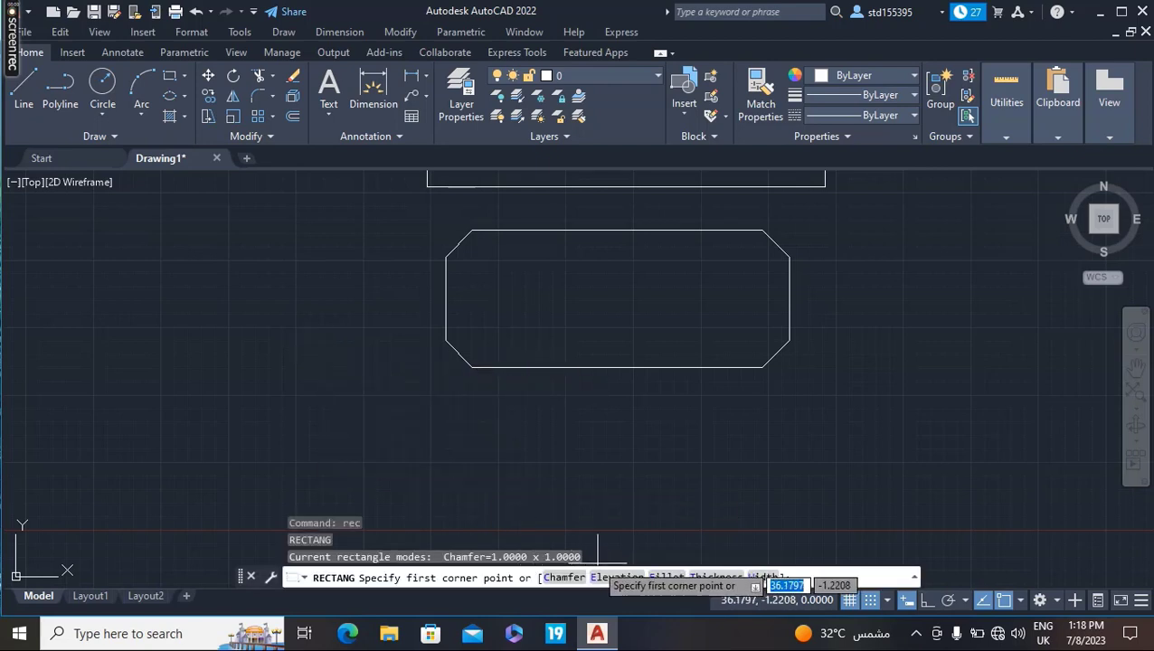
pyautogui.click(565, 577)
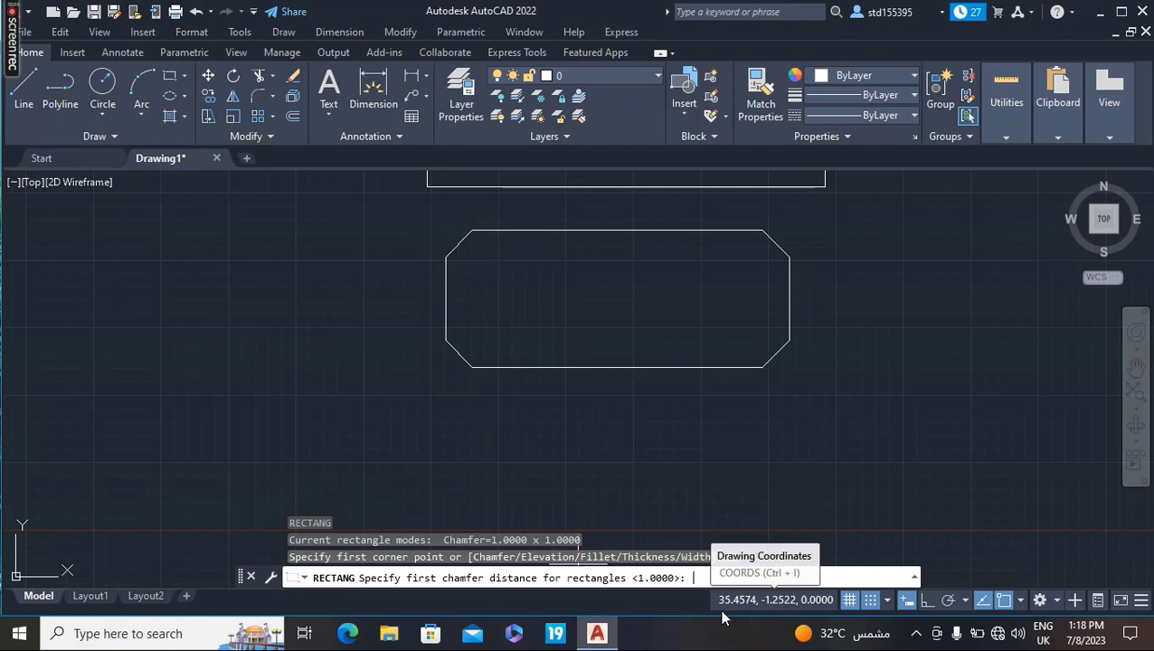
pyautogui.write('0')
pyautogui.press('Return')
pyautogui.write('0')
pyautogui.press('Return')
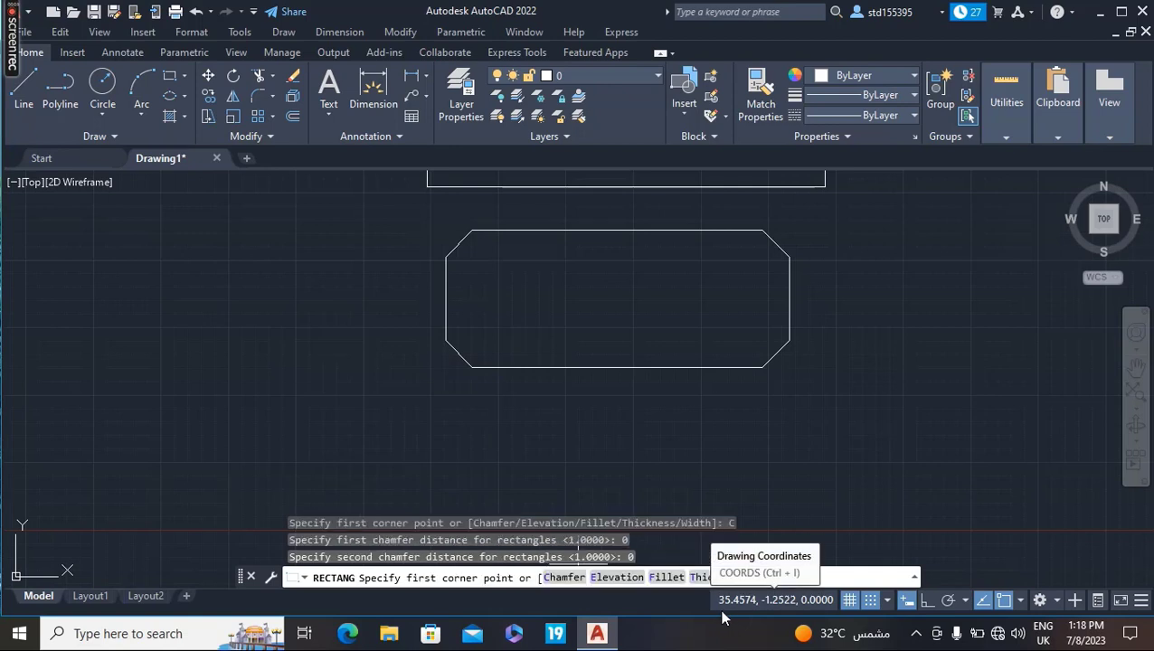
pyautogui.press('Escape')
# - Draw a rectangle with fillet radius 1 left of the chamfered rectangle
pyautogui.write('re')
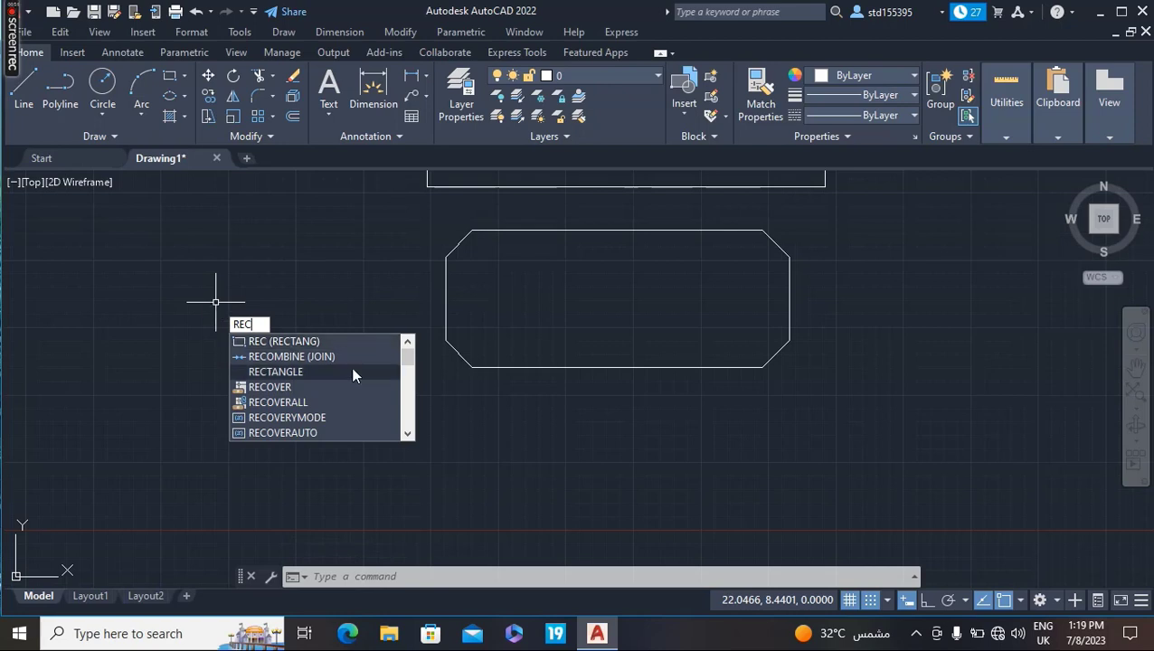
pyautogui.click(316, 343)
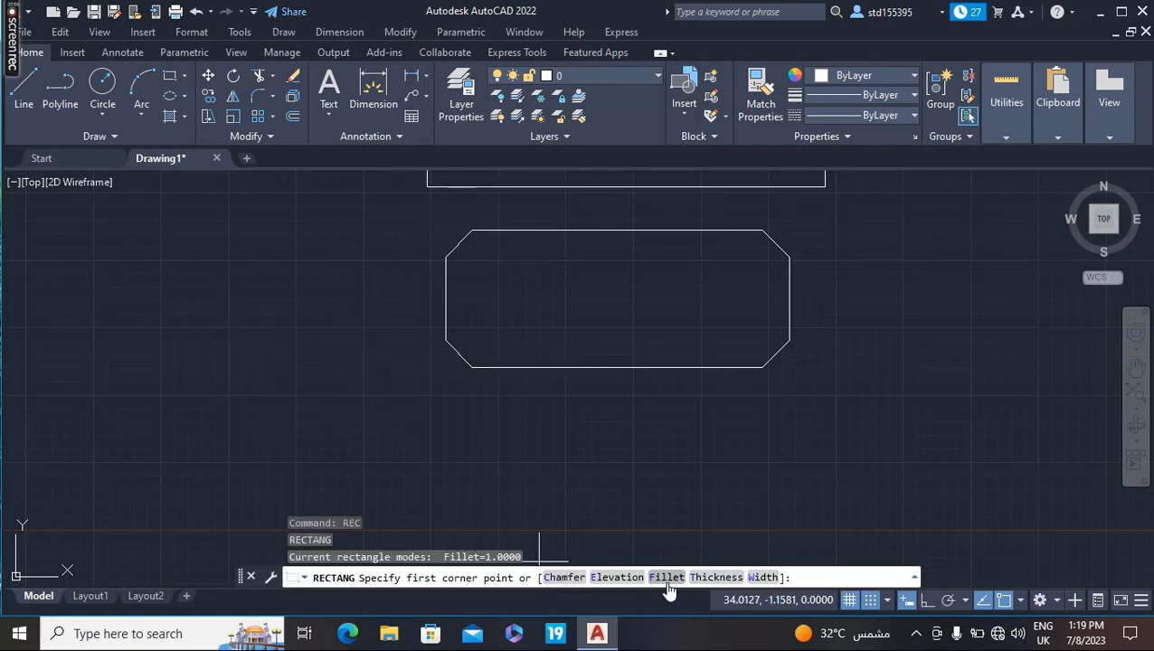
pyautogui.click(667, 583)
pyautogui.write('1')
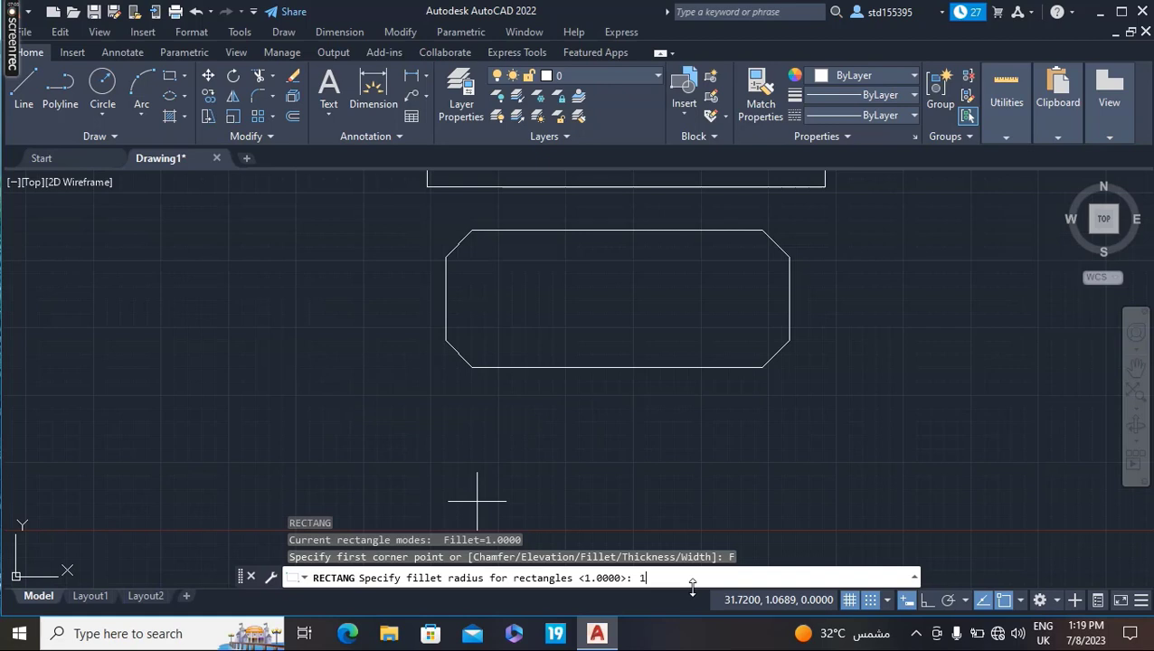
pyautogui.press('Return')
pyautogui.click(60, 271)
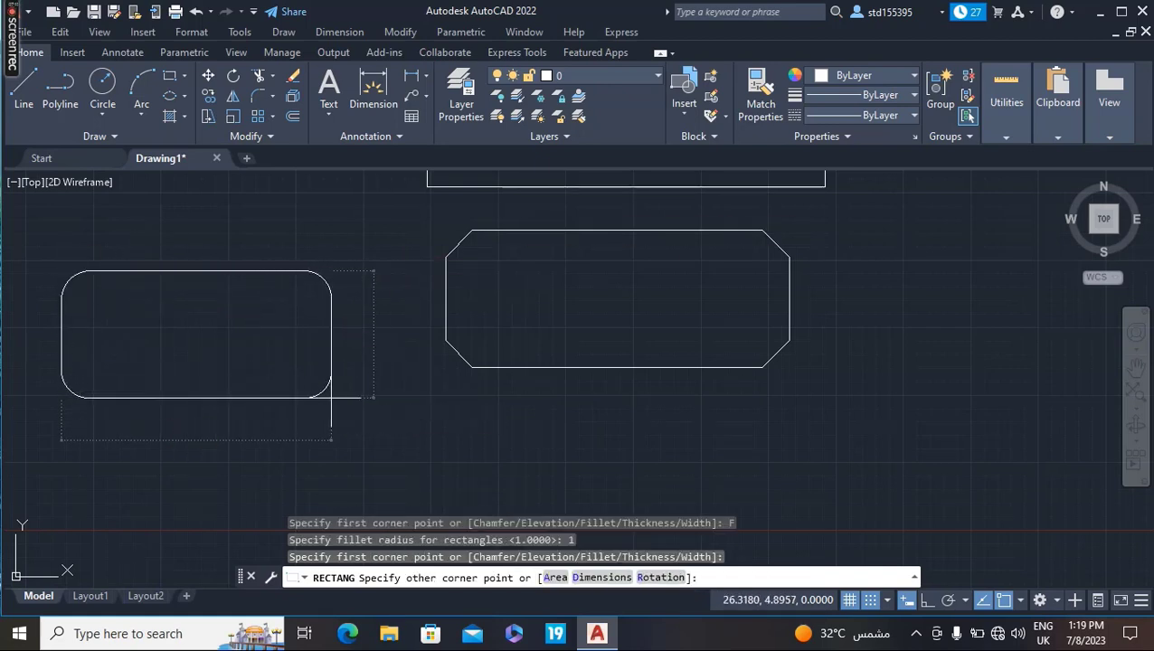
pyautogui.click(332, 398)
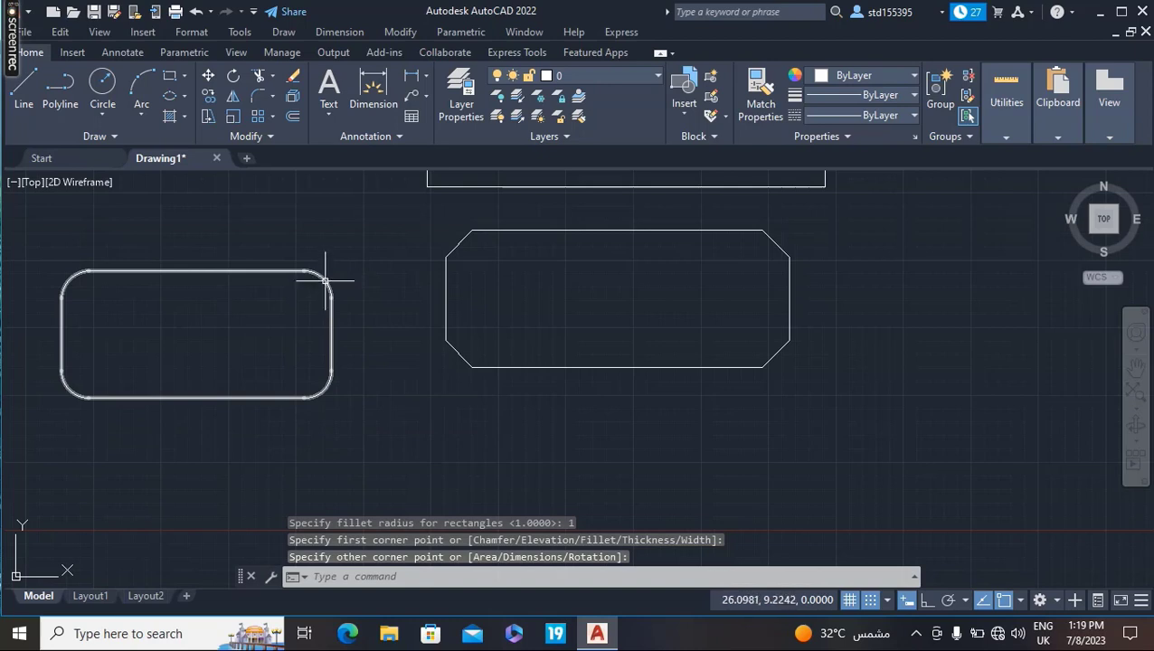
pyautogui.scroll(4, 458, 242)
# - Set the rectangle fillet radius to 0 and draw a sharp-cornered rectangle at the right
pyautogui.click(463, 251)
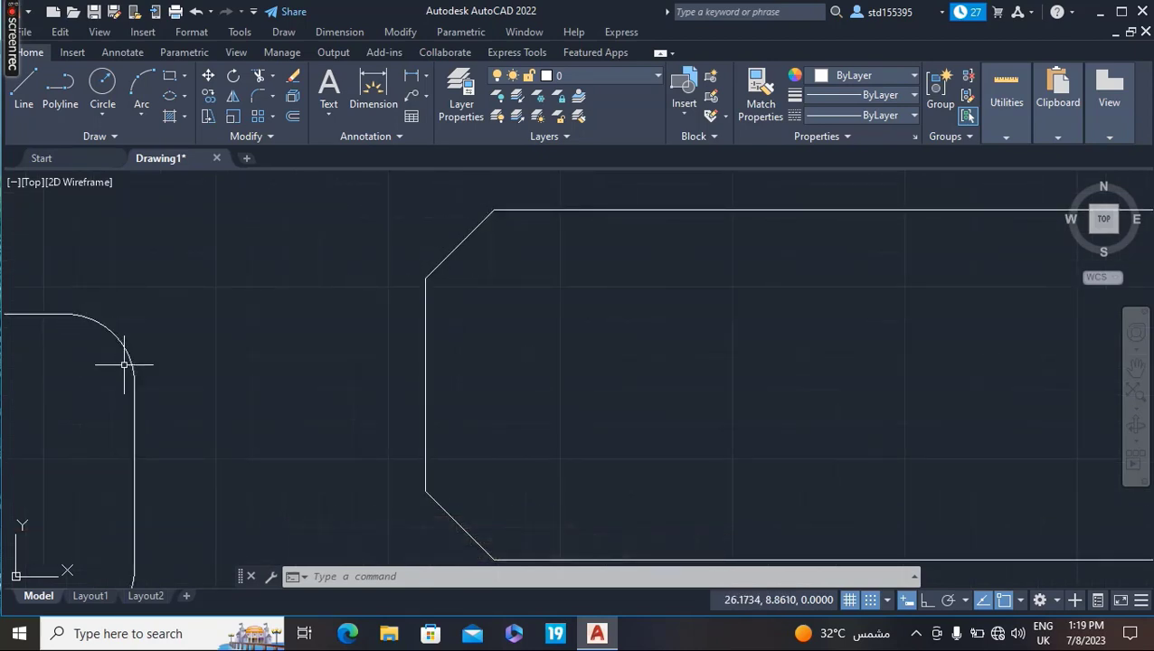
pyautogui.scroll(-5, 237, 407)
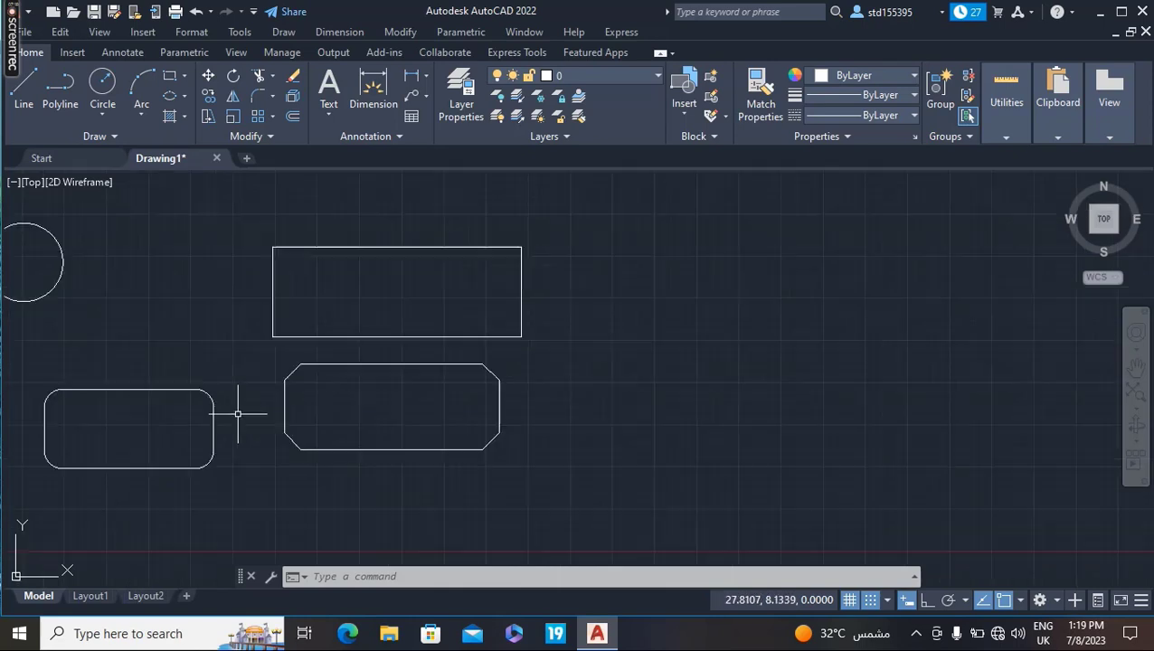
pyautogui.click(417, 579)
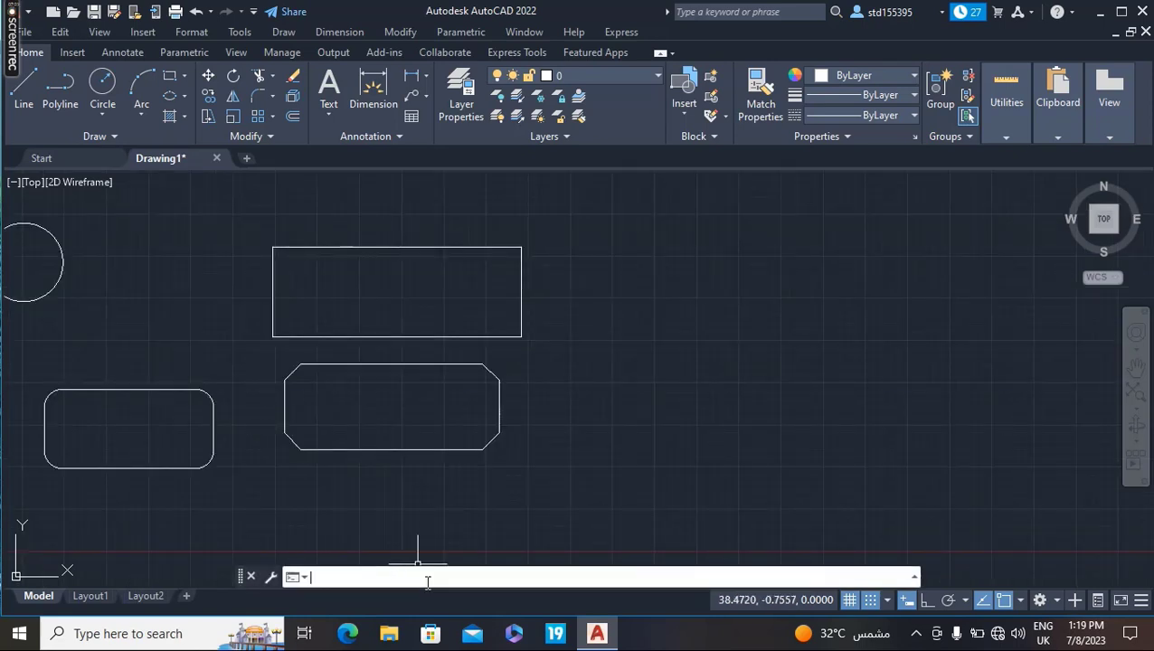
pyautogui.write('re')
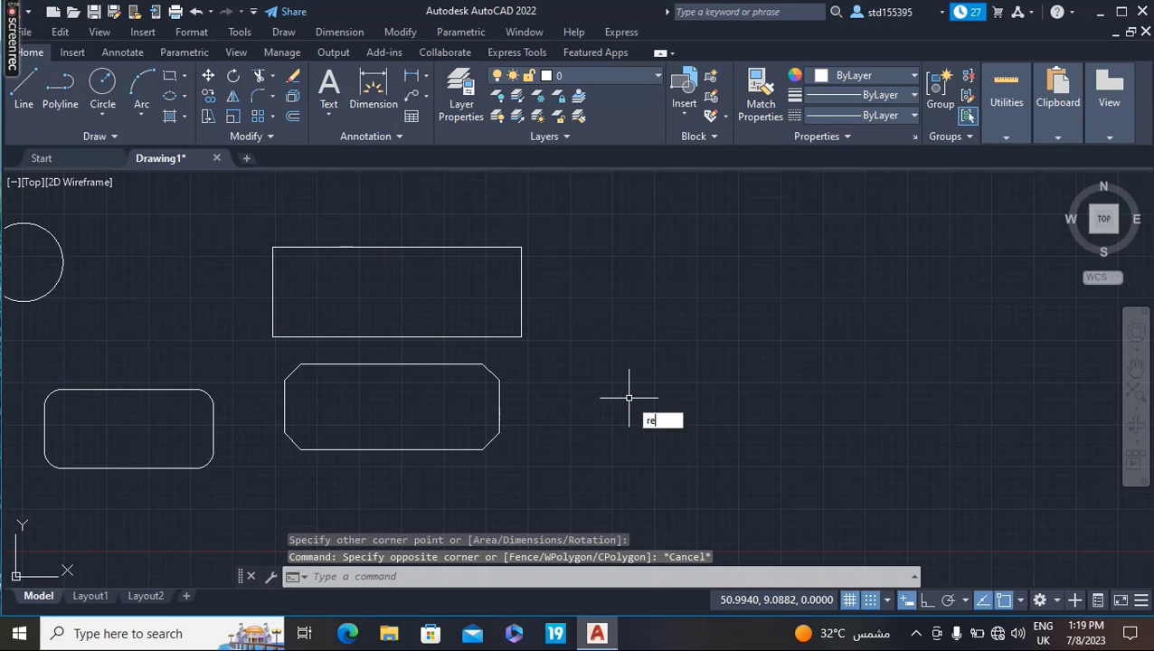
pyautogui.write('c')
pyautogui.press('Return')
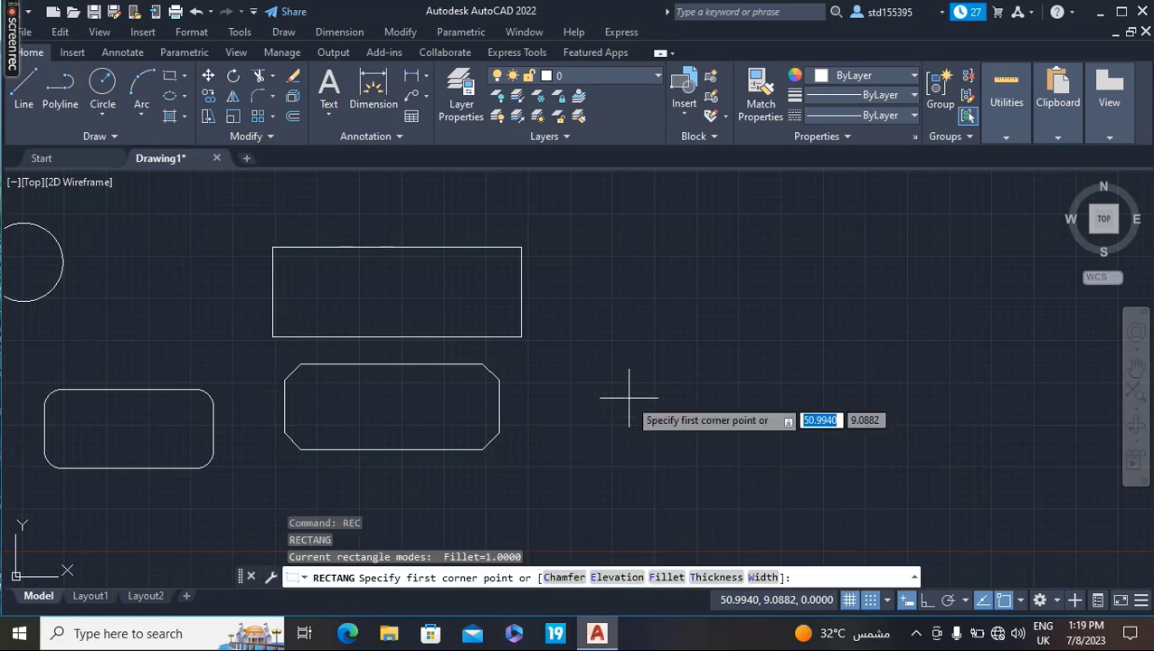
pyautogui.click(672, 584)
pyautogui.write('0')
pyautogui.press('Return')
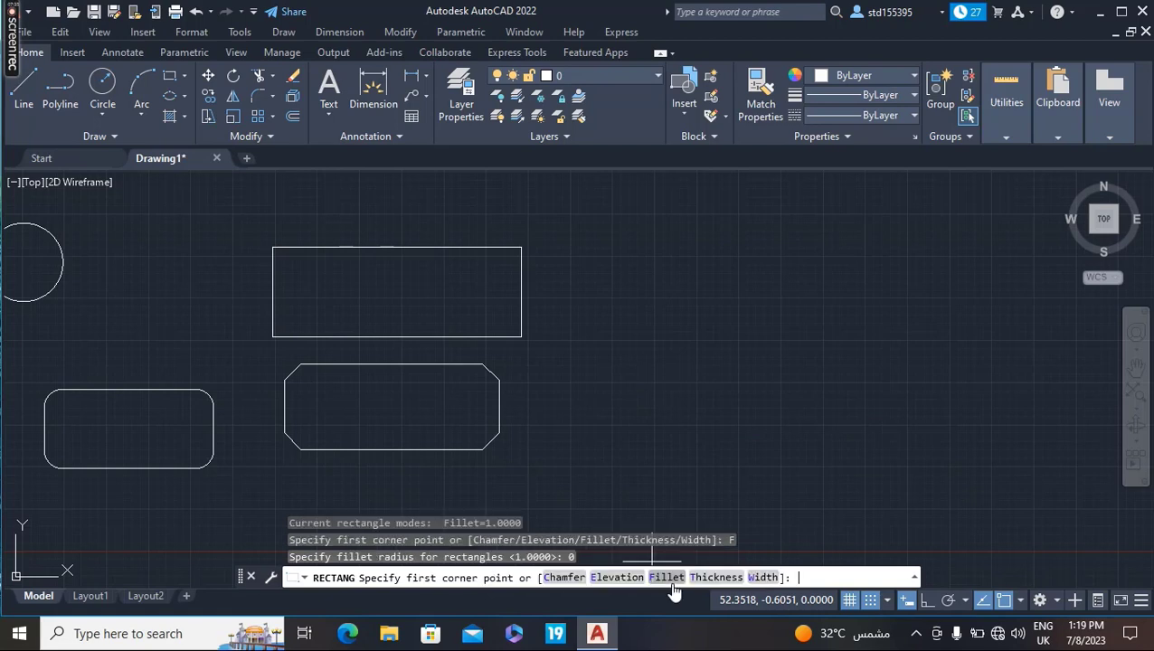
pyautogui.click(708, 305)
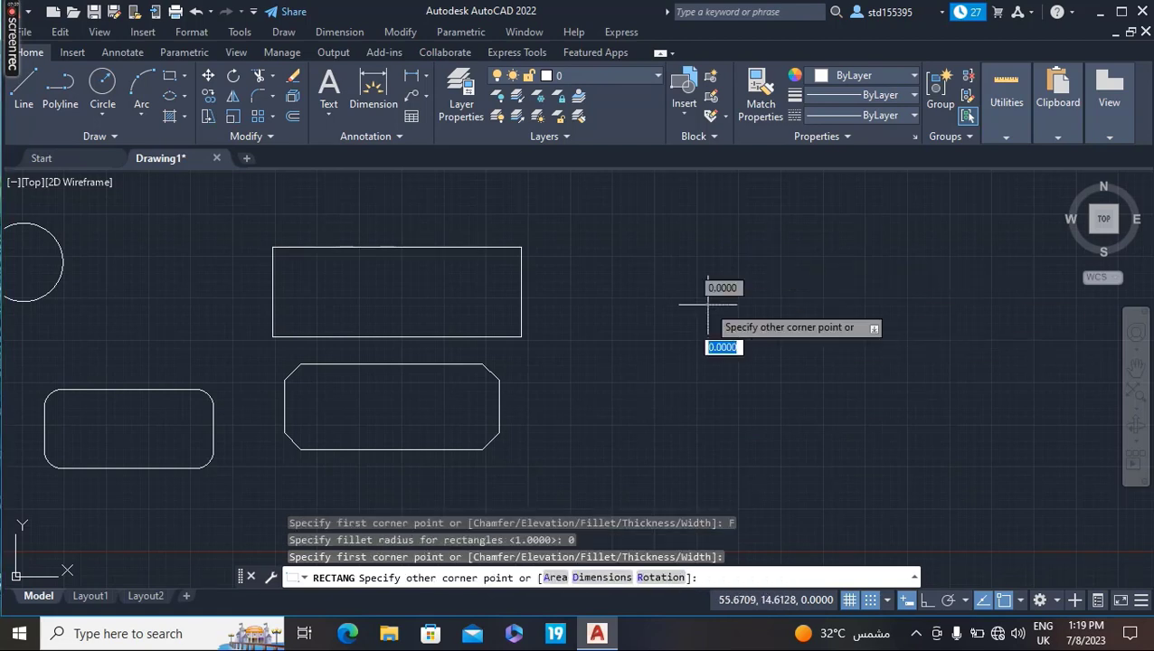
pyautogui.click(874, 387)
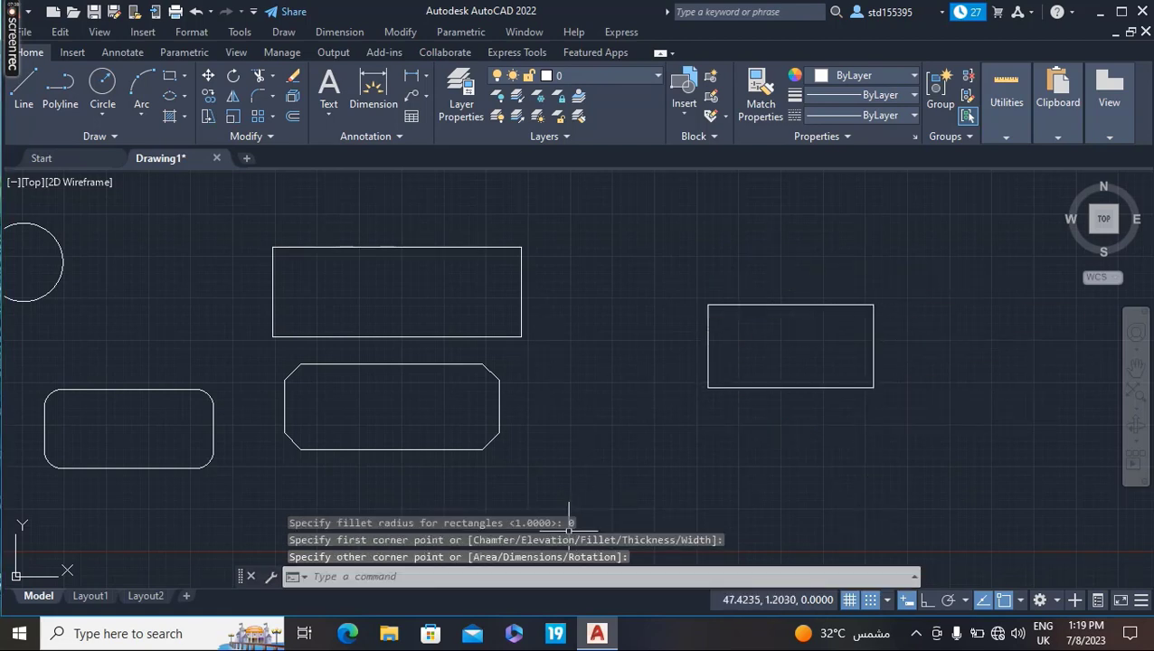
pyautogui.write('REC')
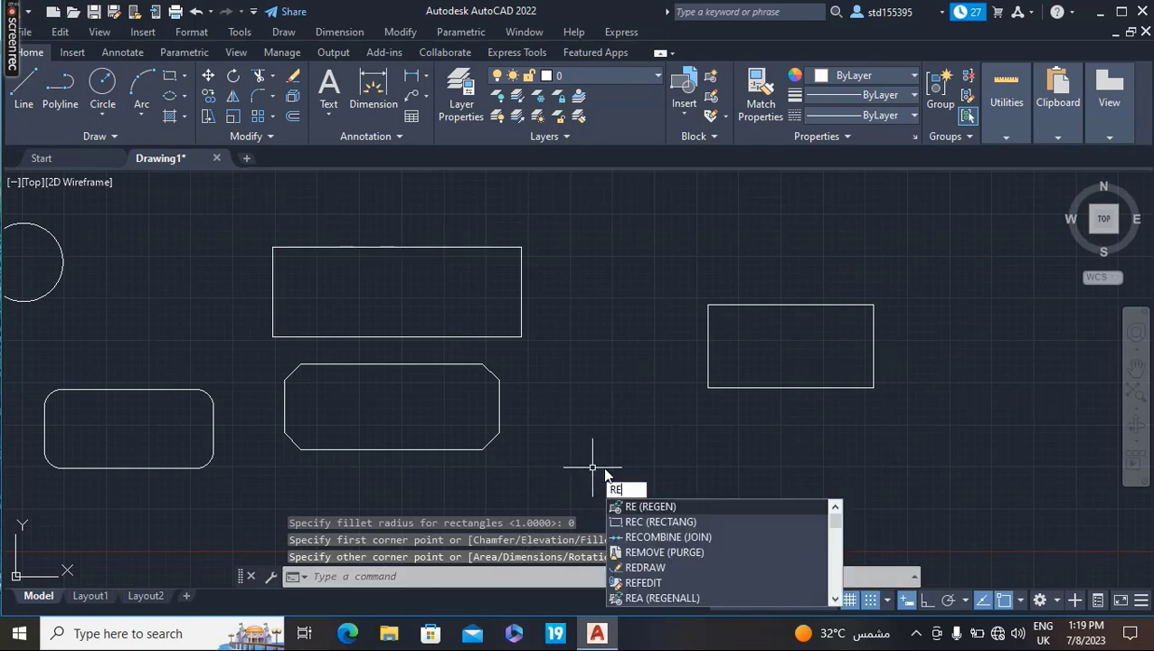
# - Draw a rectangle with line width 3 at the lower right of the drawing
pyautogui.press('Return')
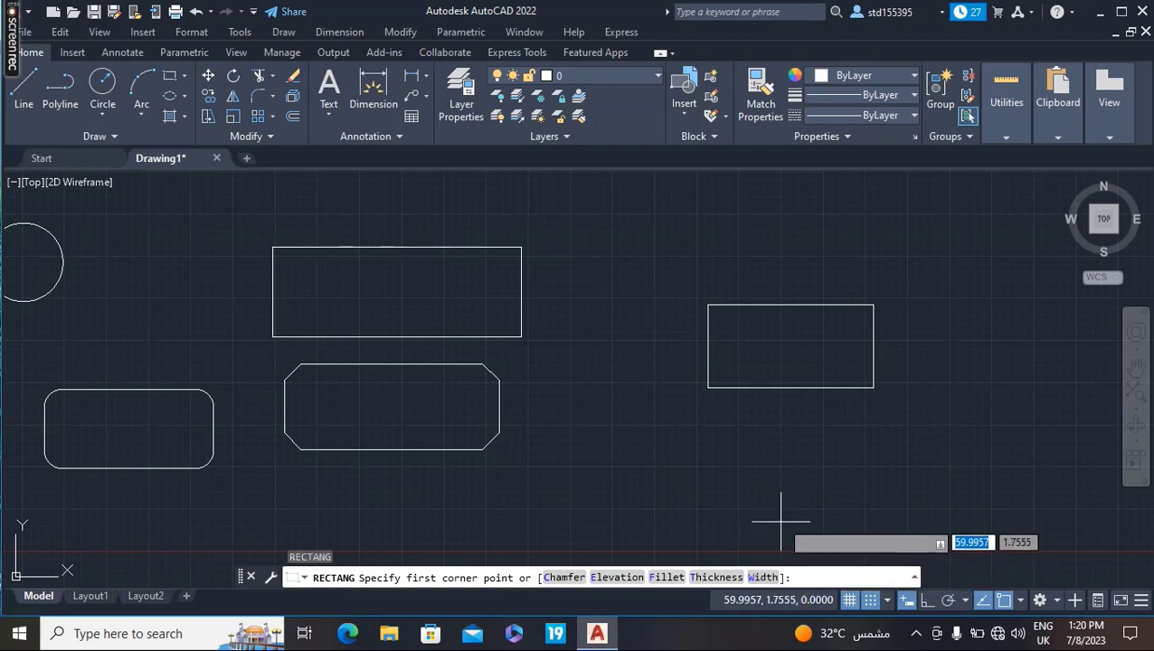
pyautogui.write('w')
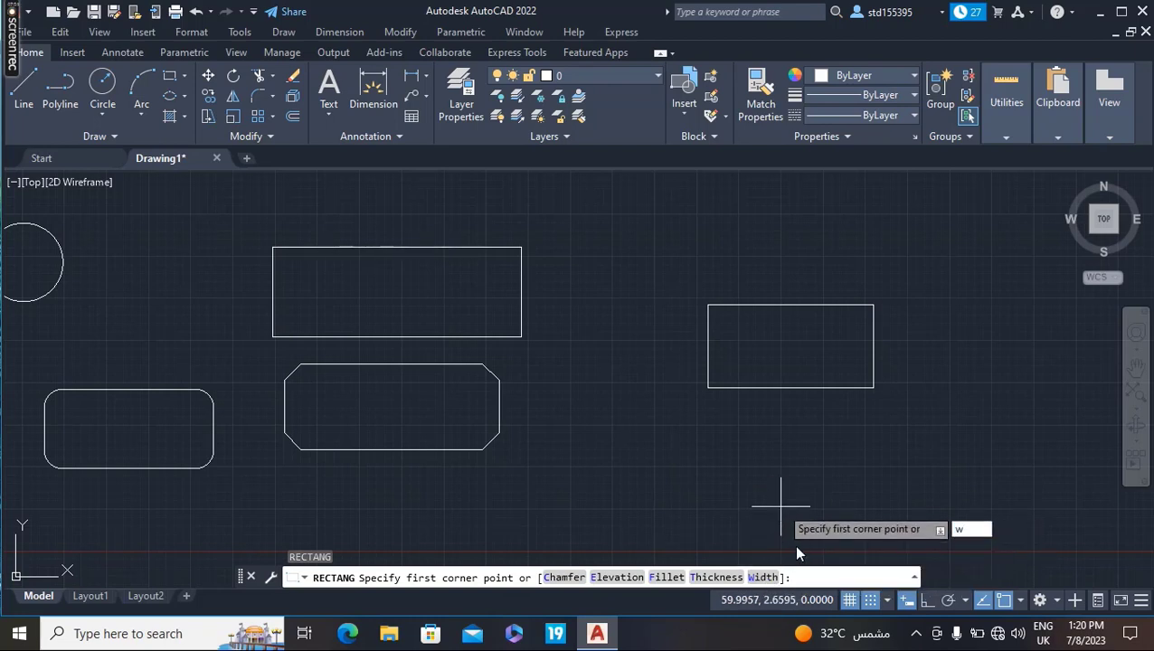
pyautogui.press('Return')
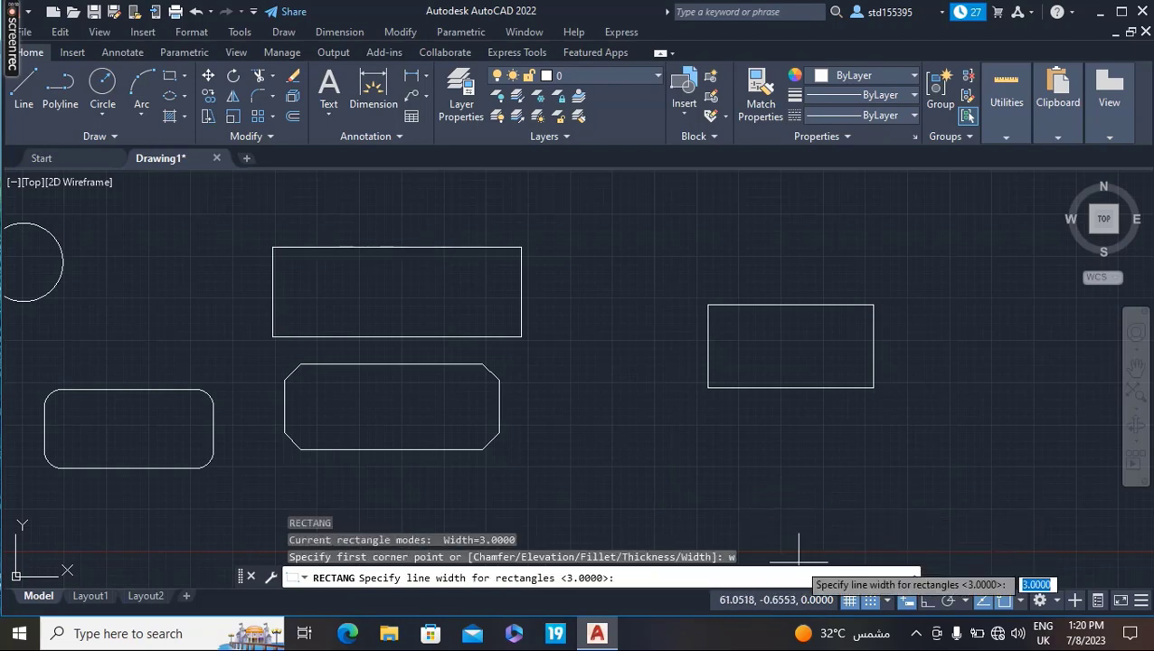
pyautogui.write('3')
pyautogui.press('Return')
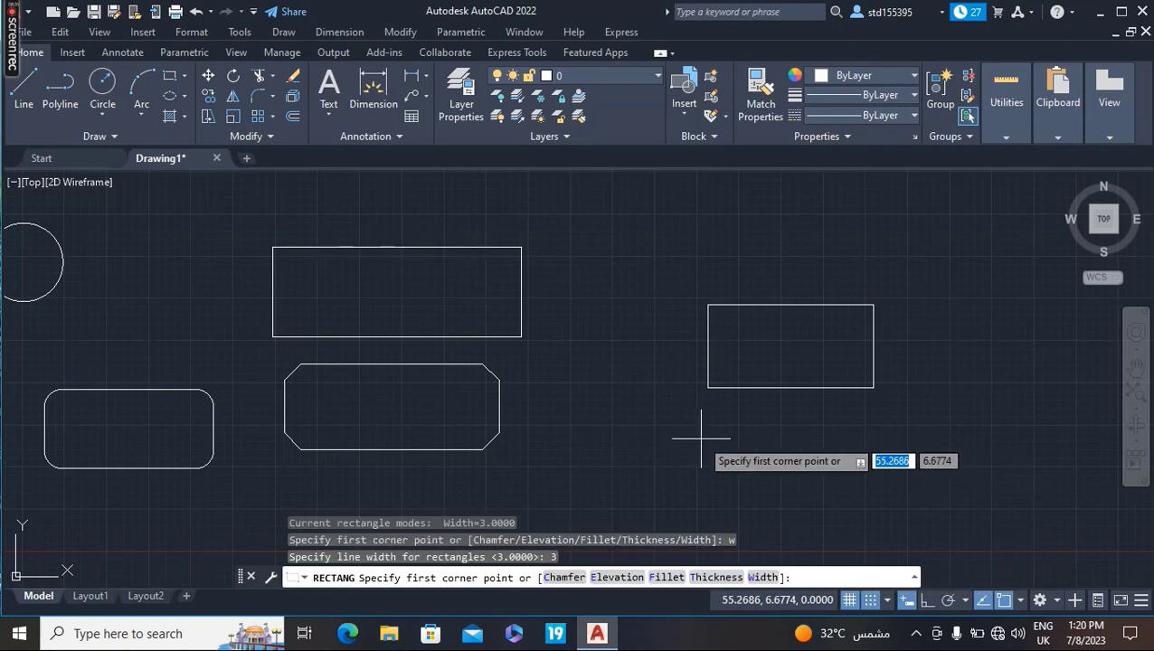
pyautogui.click(702, 437)
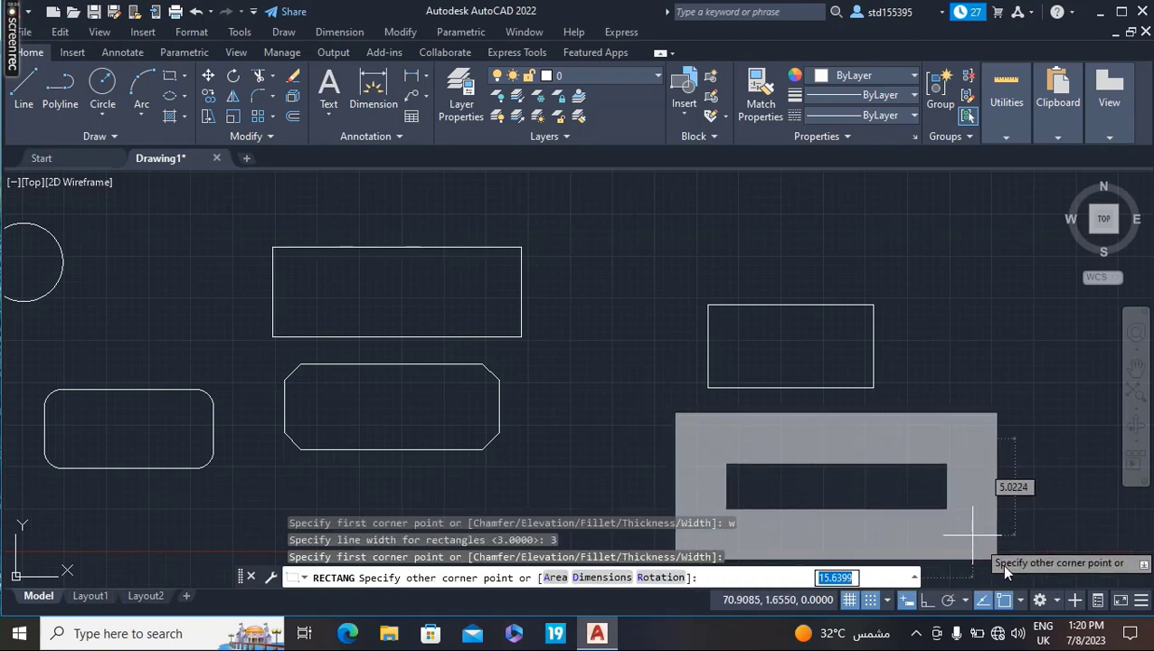
pyautogui.click(1029, 546)
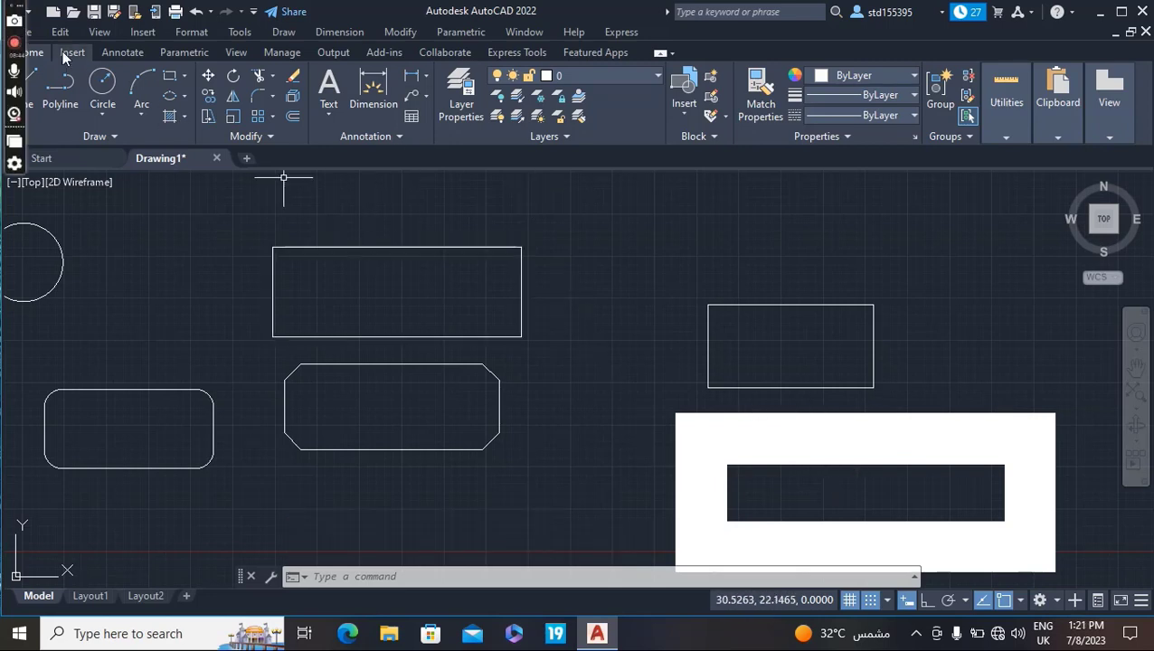
# - Abandon a polyline with starting width 2, then undo the width-3 rectangle
pyautogui.click(60, 89)
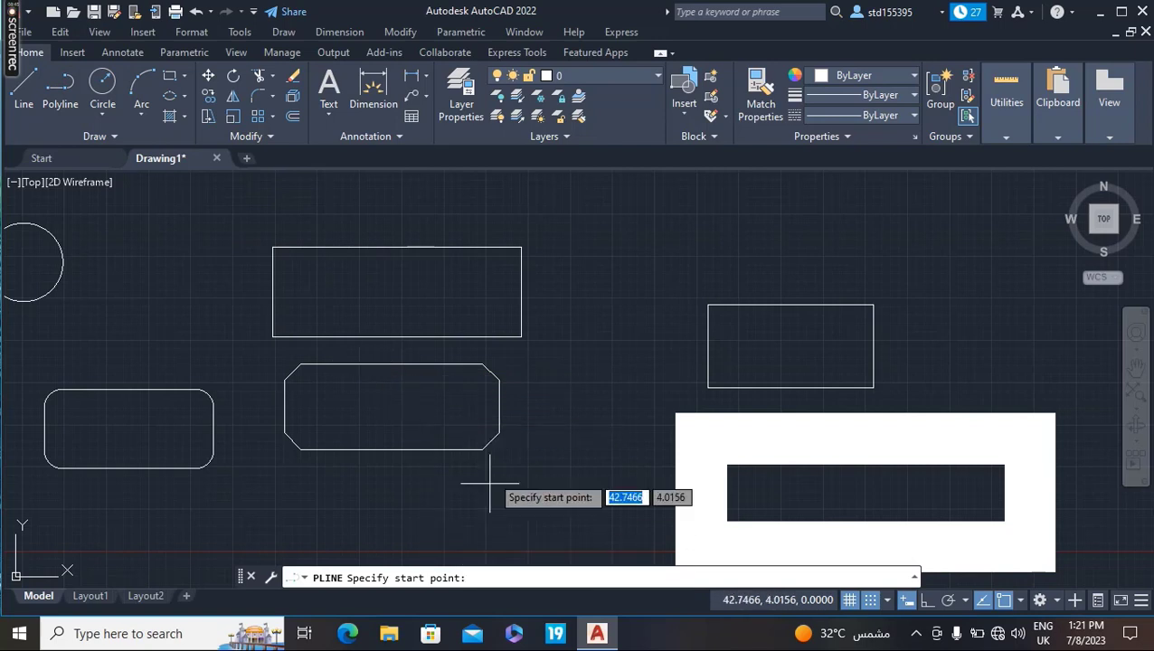
pyautogui.click(550, 220)
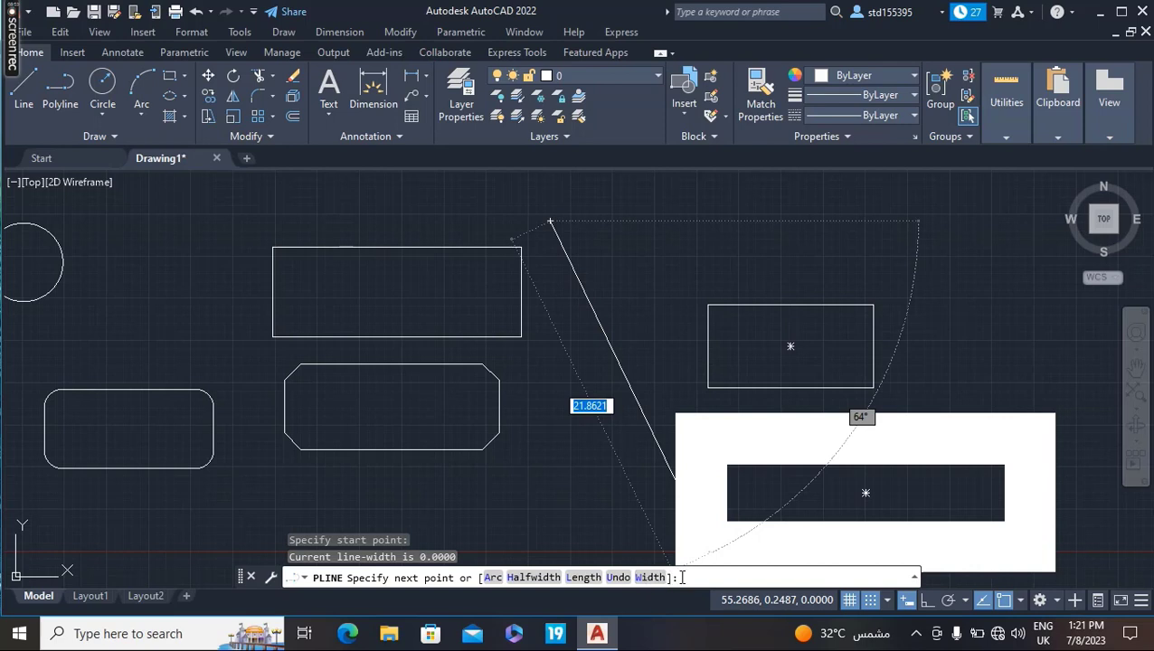
pyautogui.write('w')
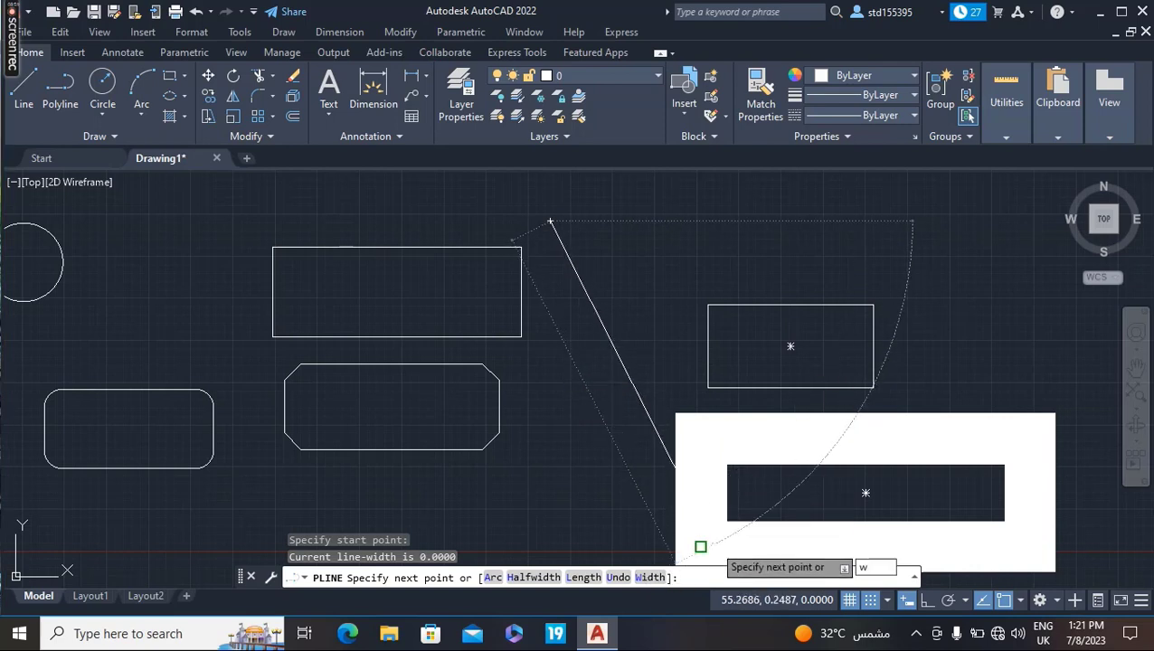
pyautogui.press('Return')
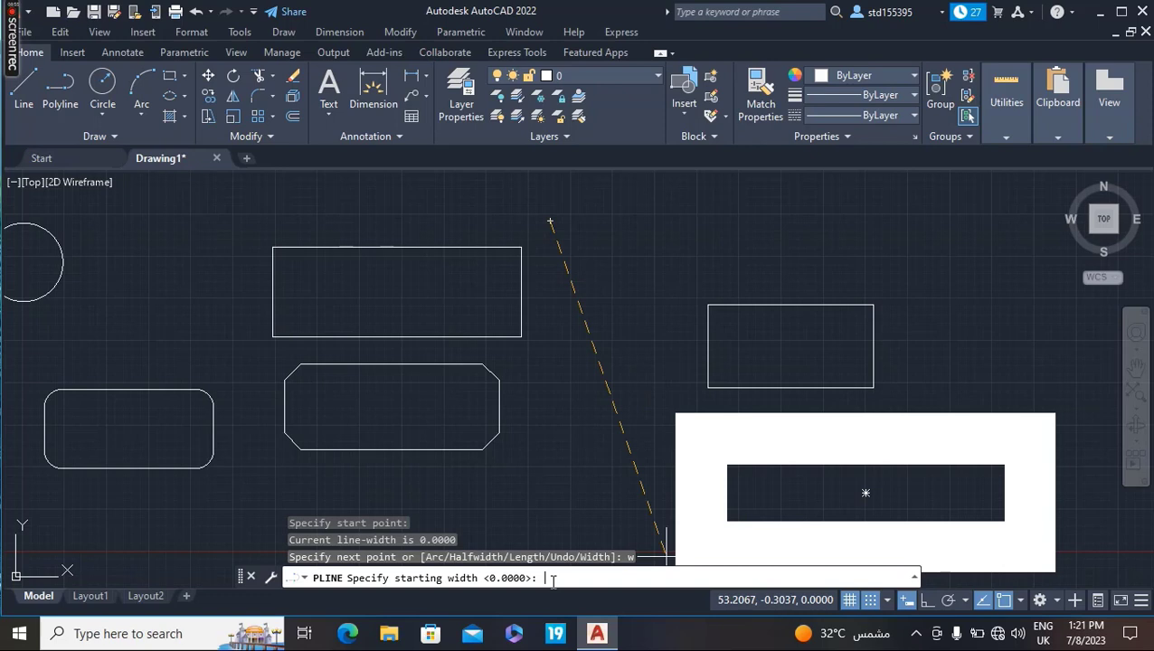
pyautogui.write('2')
pyautogui.press('Return')
pyautogui.press('Return')
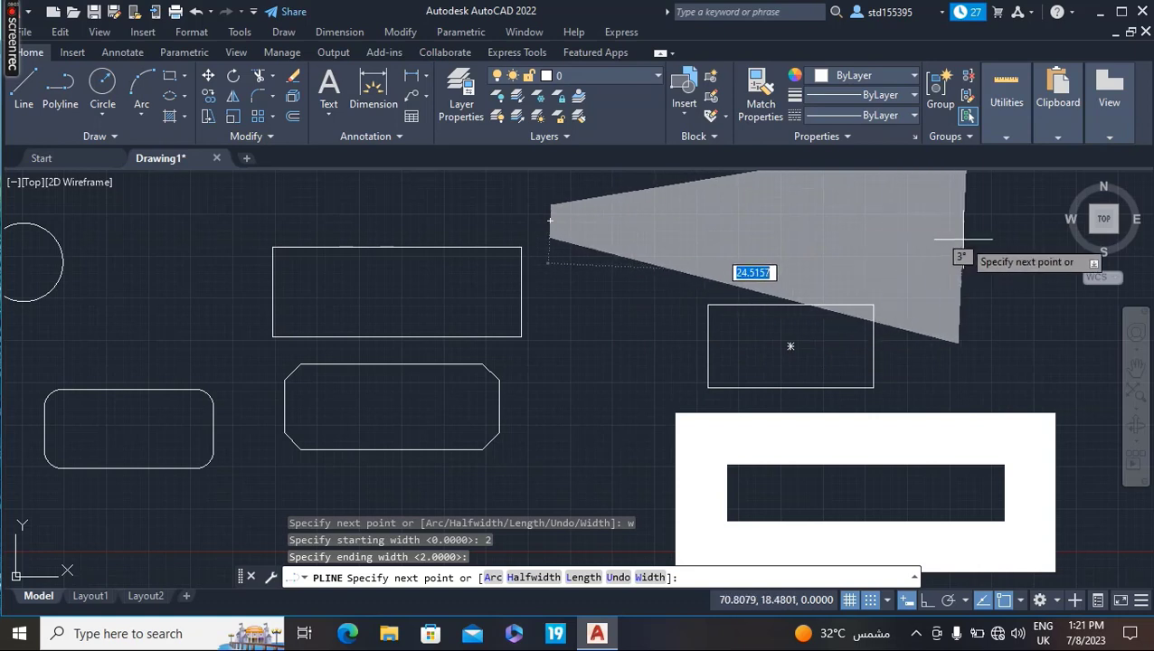
pyautogui.hotkey('ctrl', 'z')
pyautogui.hotkey('ctrl', 'z')
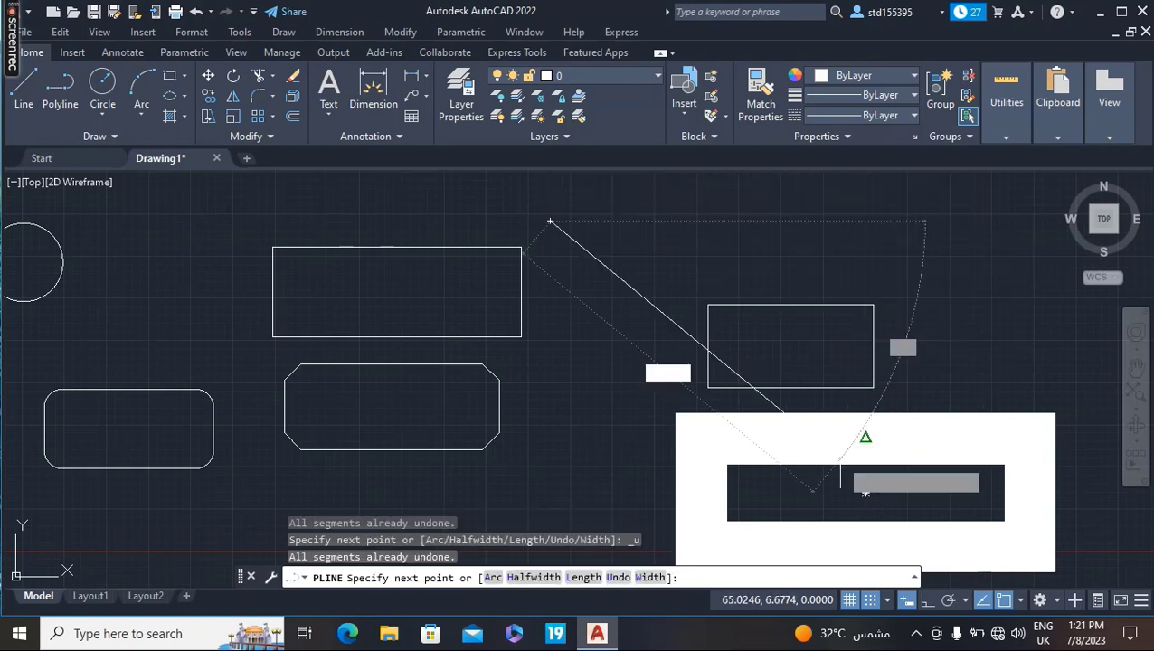
pyautogui.press('Escape')
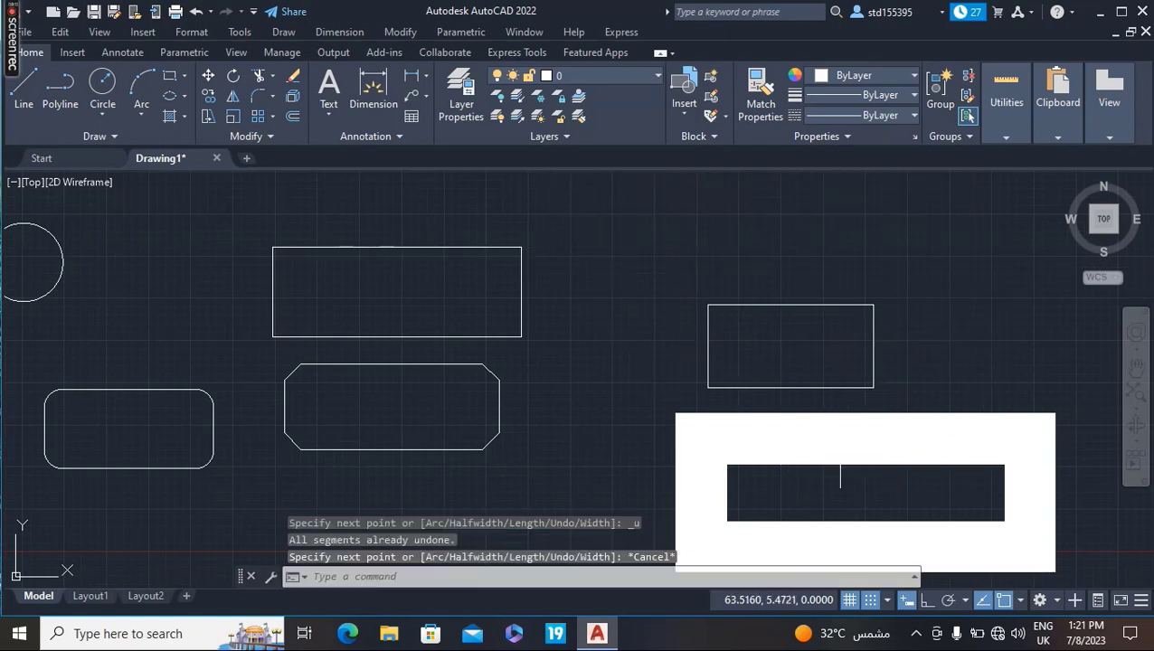
pyautogui.hotkey('ctrl', 'z')
pyautogui.hotkey('ctrl', 'z')
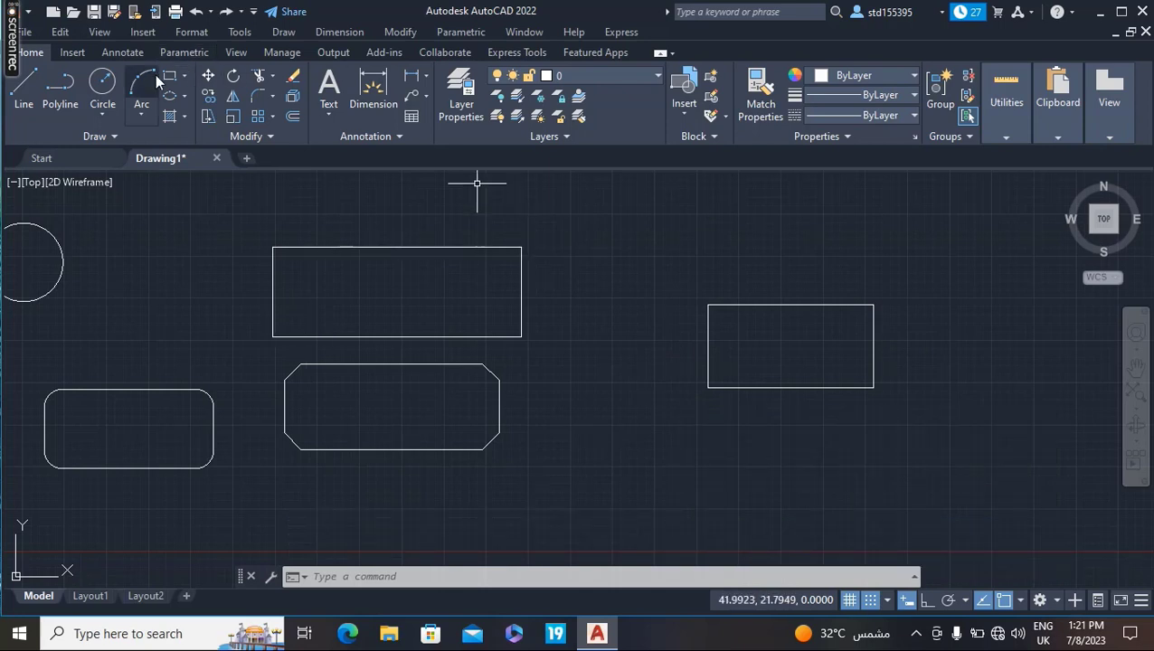
# - Undo the rectangles with Ctrl+Z, keeping only the two circles, and start the Polygon tool
pyautogui.click(185, 76)
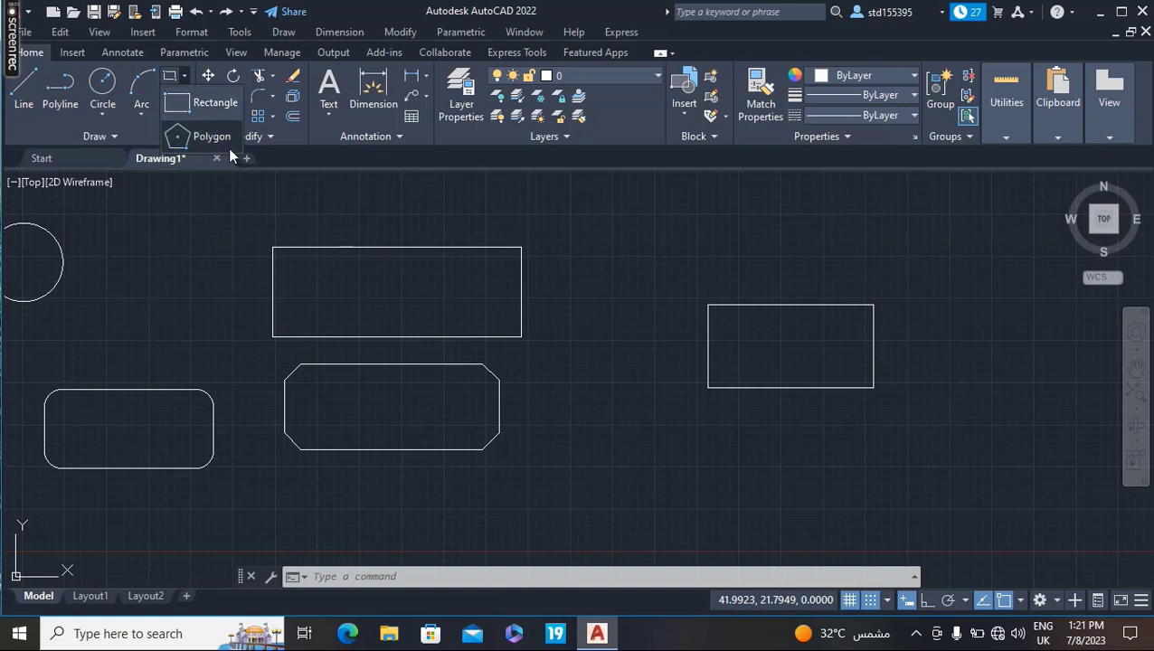
pyautogui.click(310, 337)
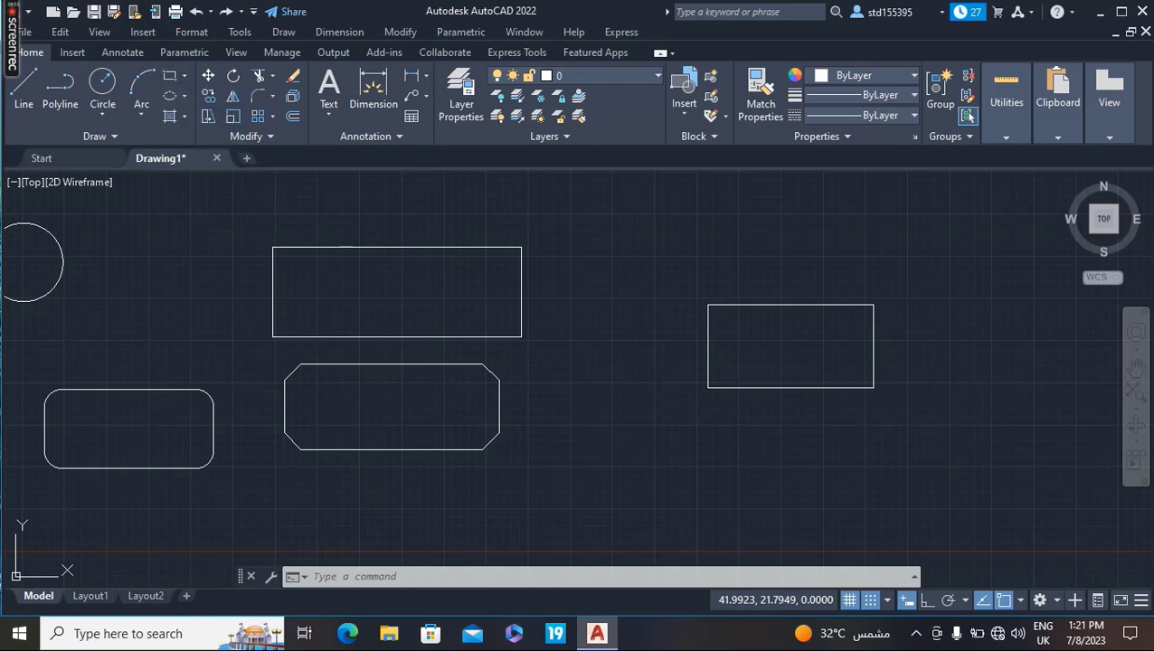
pyautogui.hotkey('ctrl', 'z')
pyautogui.hotkey('ctrl', 'z')
pyautogui.hotkey('ctrl', 'z')
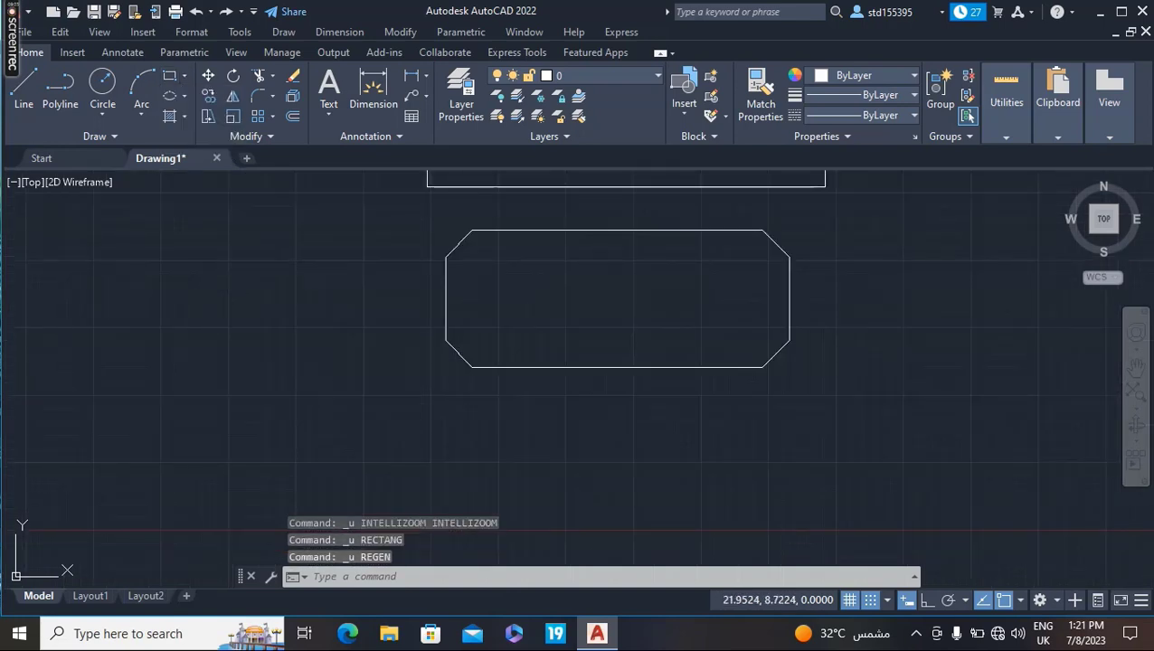
pyautogui.hotkey('ctrl', 'z')
pyautogui.hotkey('ctrl', 'z')
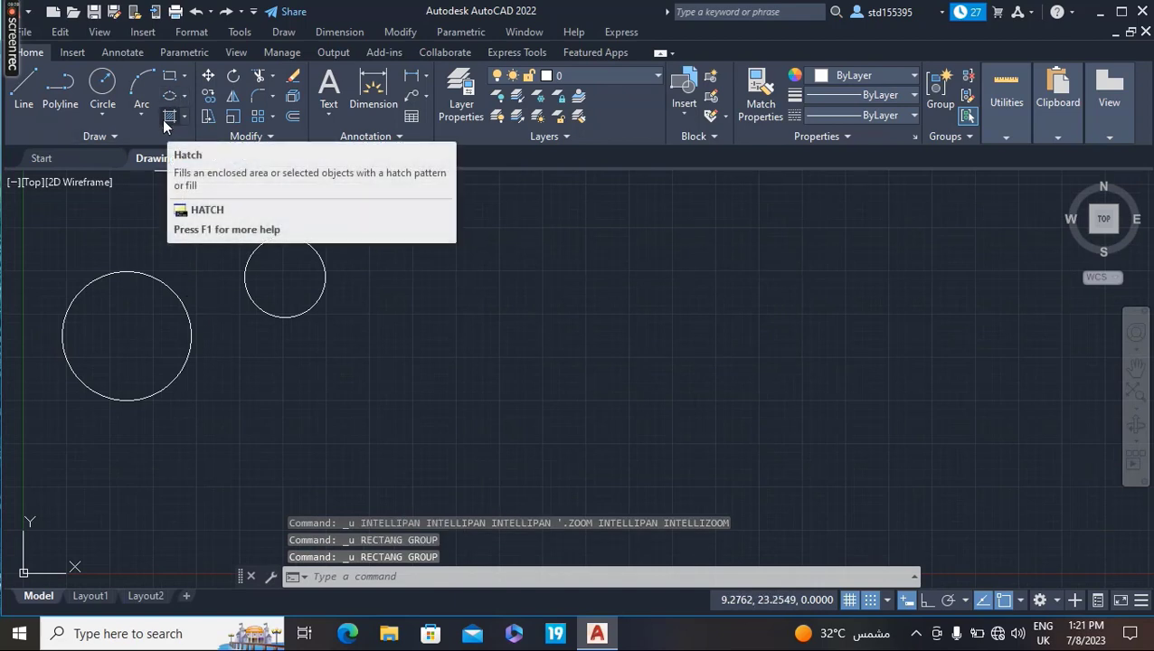
pyautogui.click(182, 77)
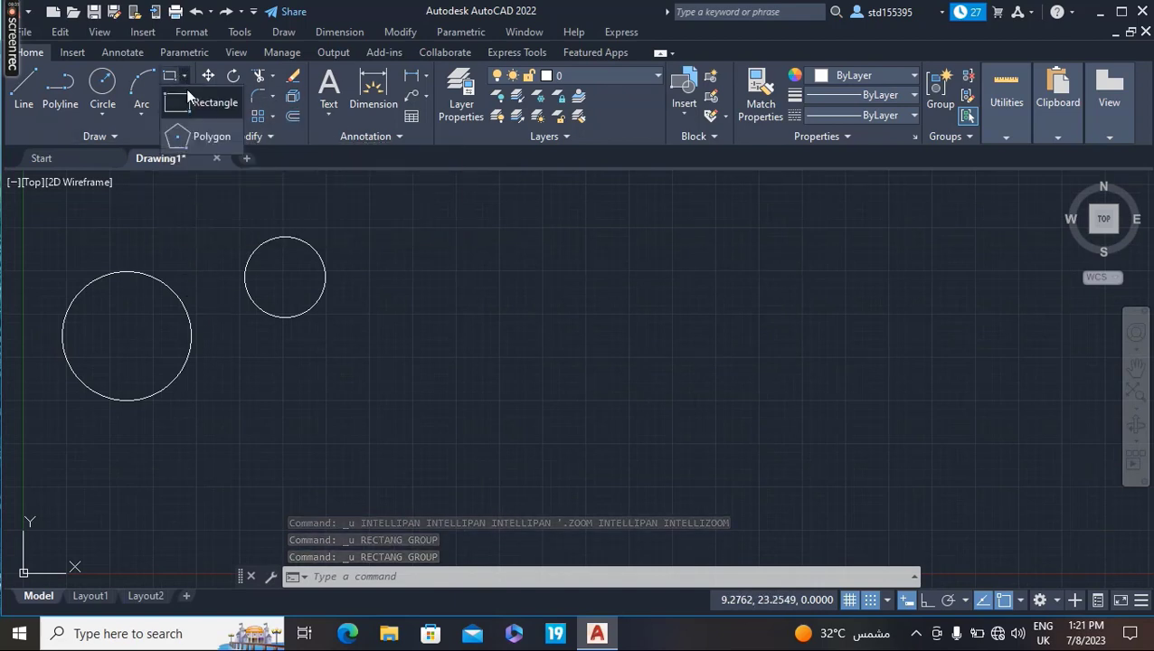
pyautogui.click(195, 138)
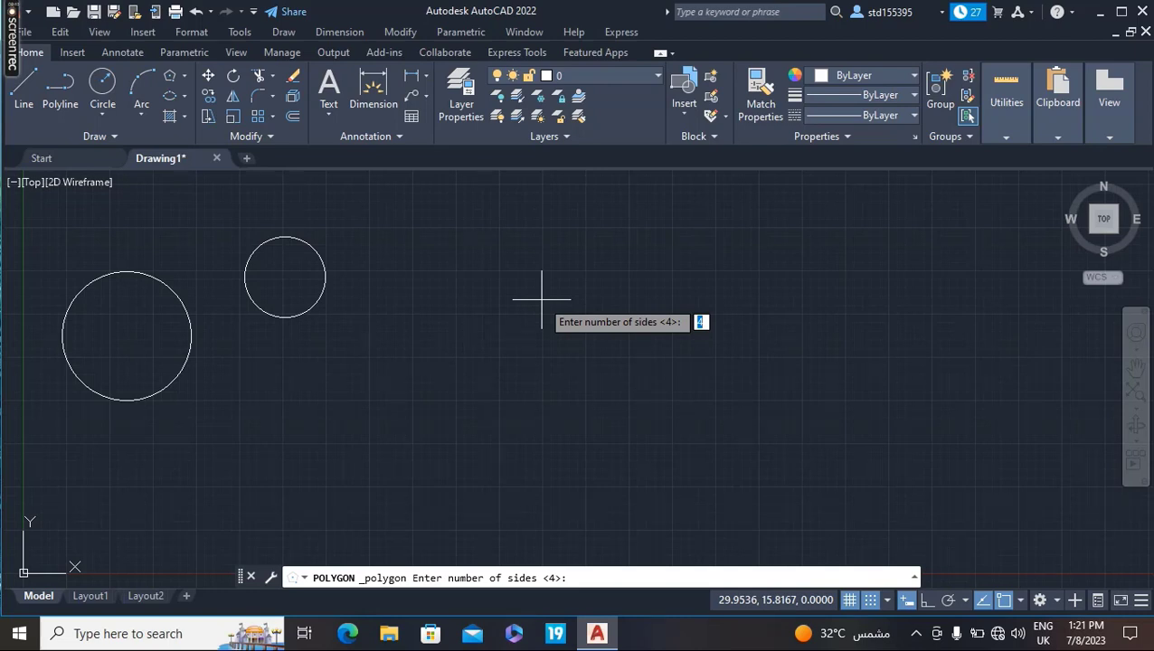
# - Draw a 3-sided polygon inscribed in a radius-12 circle, making a triangle beside the circles
pyautogui.write('3')
pyautogui.press('Return')
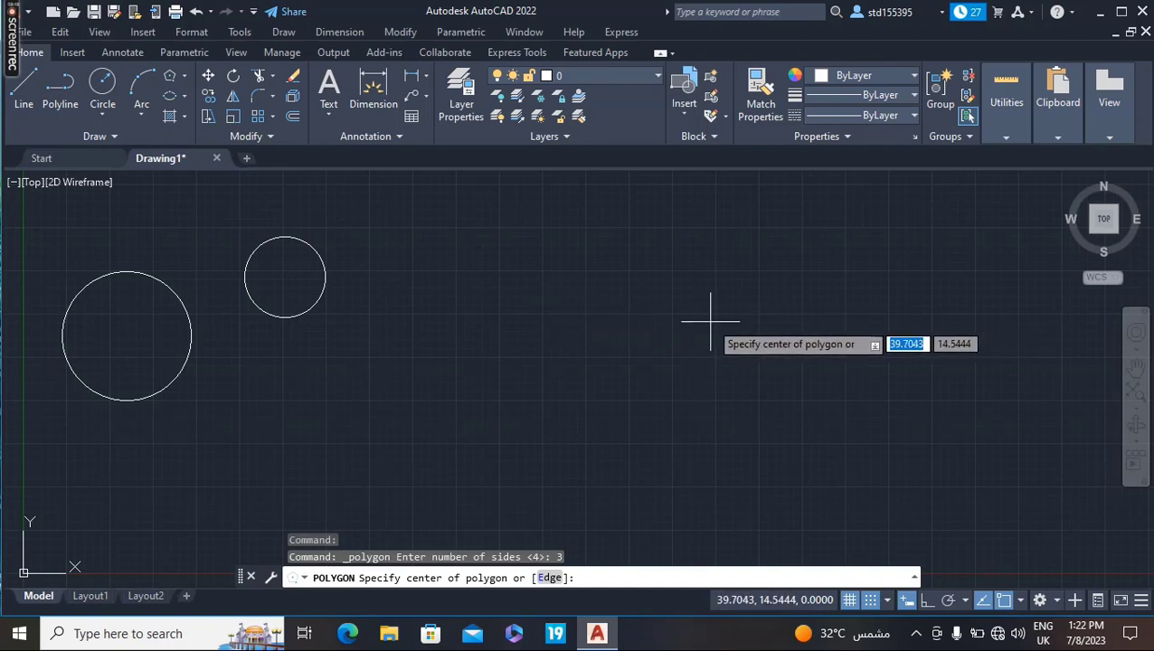
pyautogui.click(716, 315)
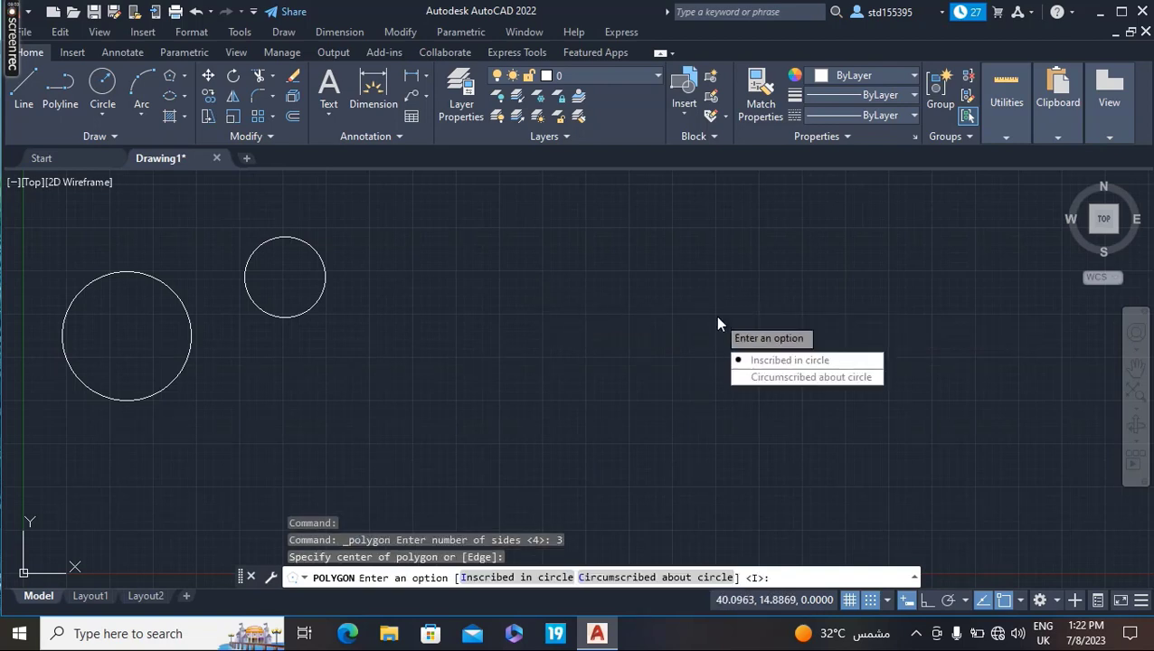
pyautogui.click(767, 364)
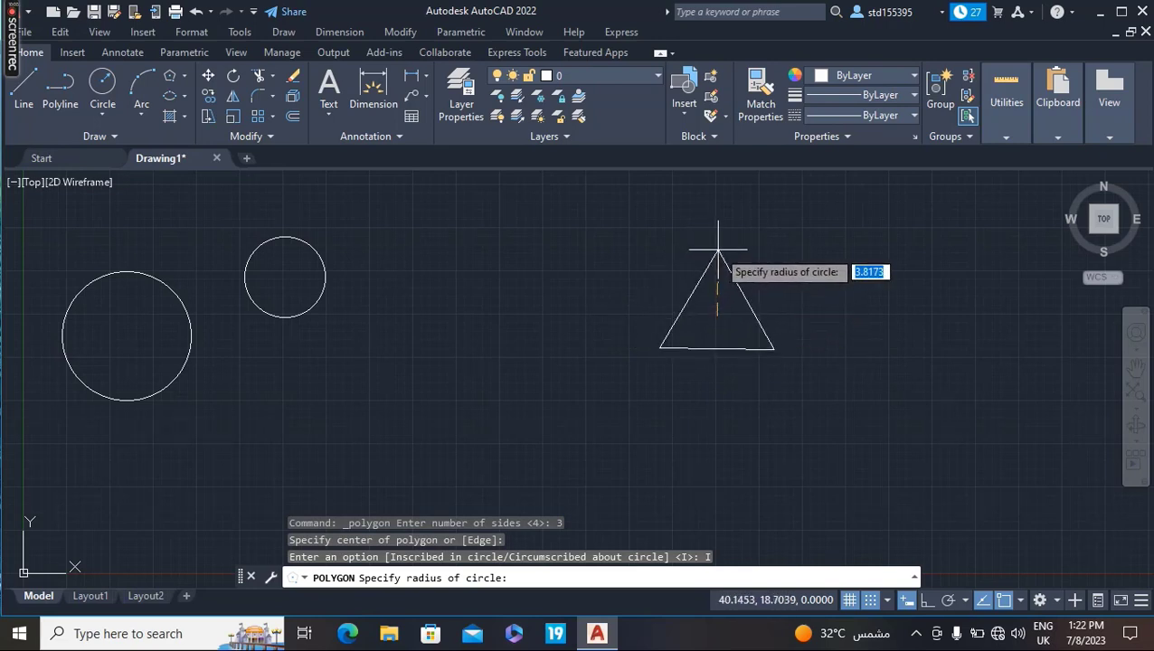
pyautogui.write('12')
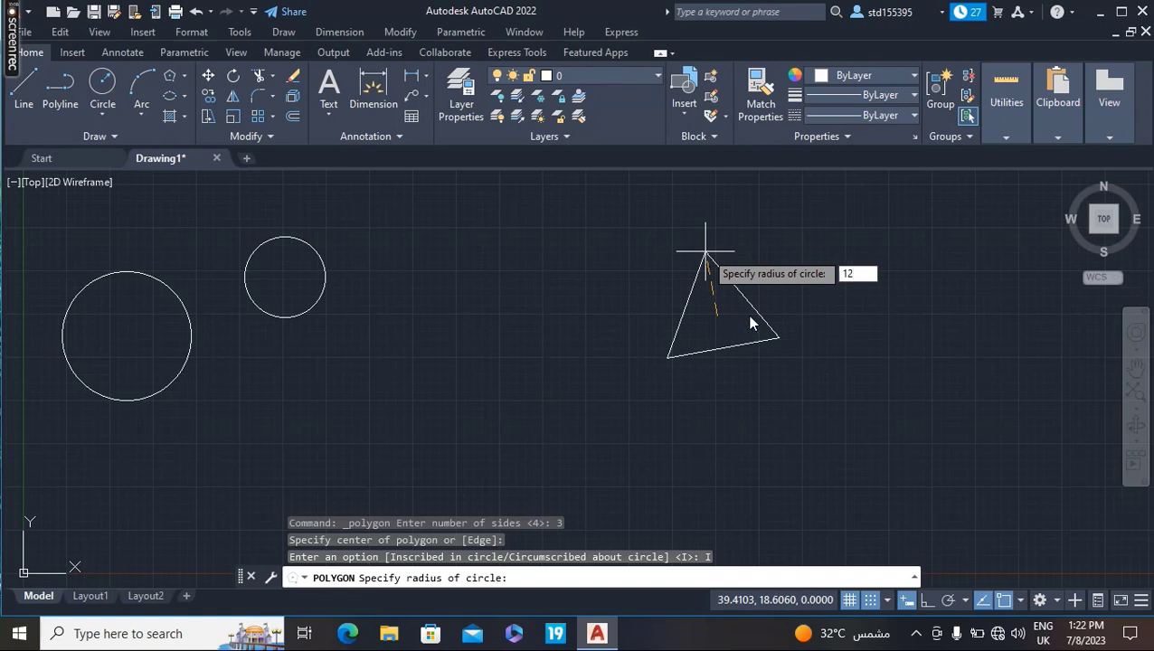
pyautogui.press('Return')
pyautogui.scroll(-1, 727, 333)
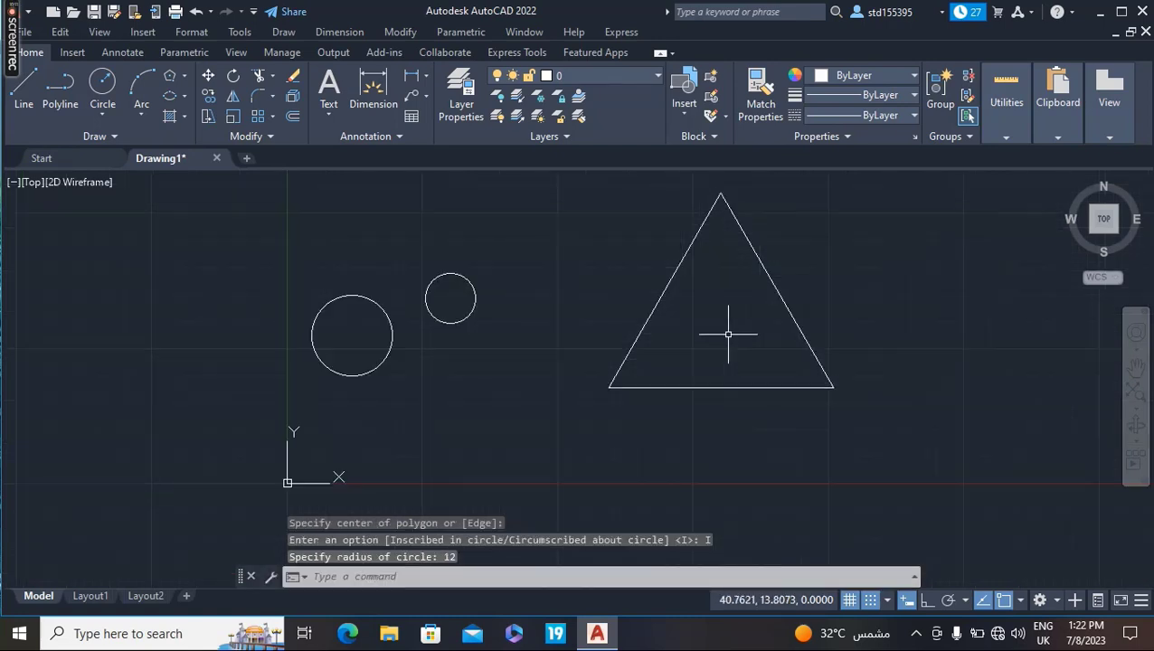
pyautogui.click(756, 251)
# - Erase the selected triangle
pyautogui.moveTo(570, 315); pyautogui.dragTo(570, 316)
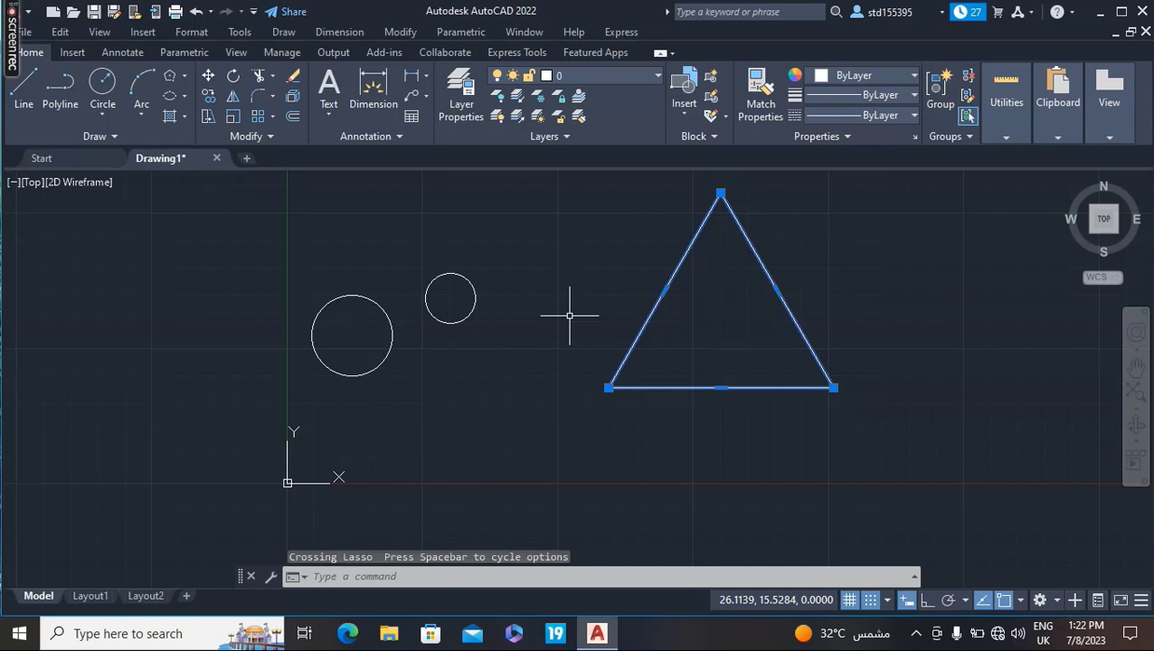
pyautogui.press('Delete')
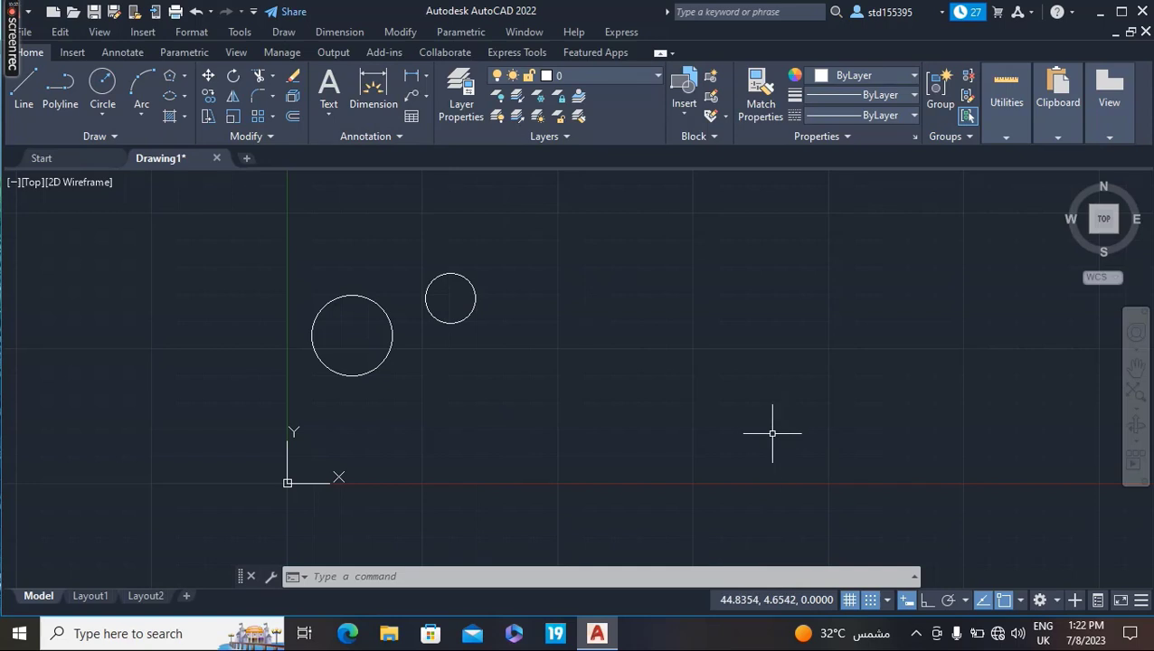
# - Draw a 4-sided POL polygon inscribed in a radius-2 circle, forming a square right of the circles
pyautogui.write('P')
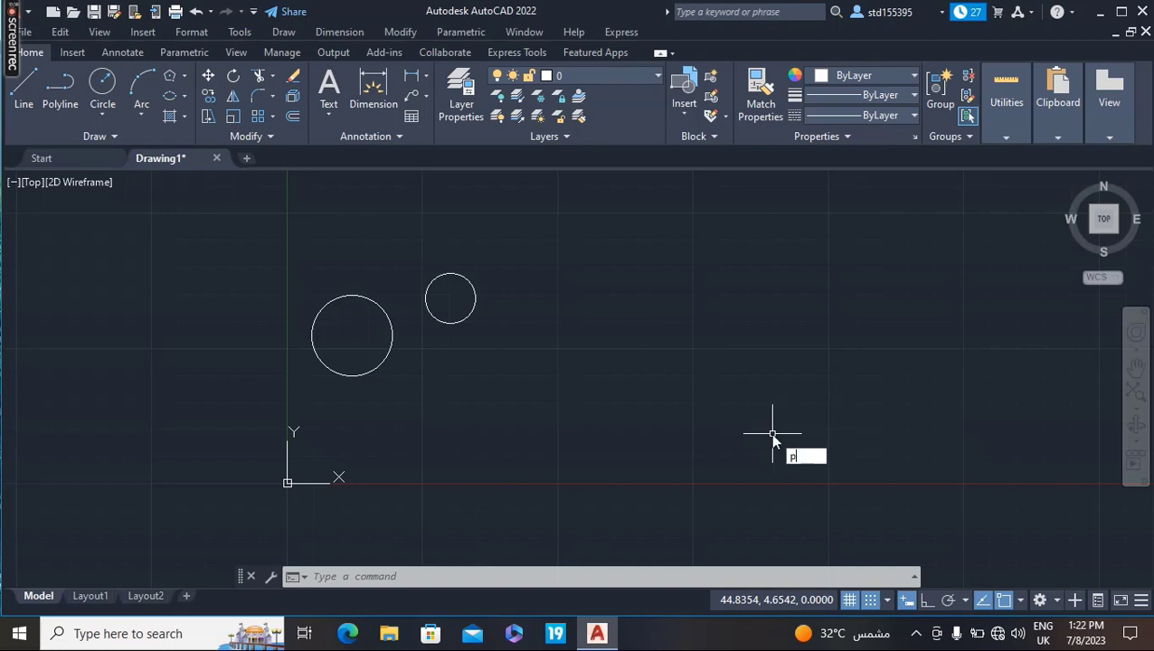
pyautogui.write('O')
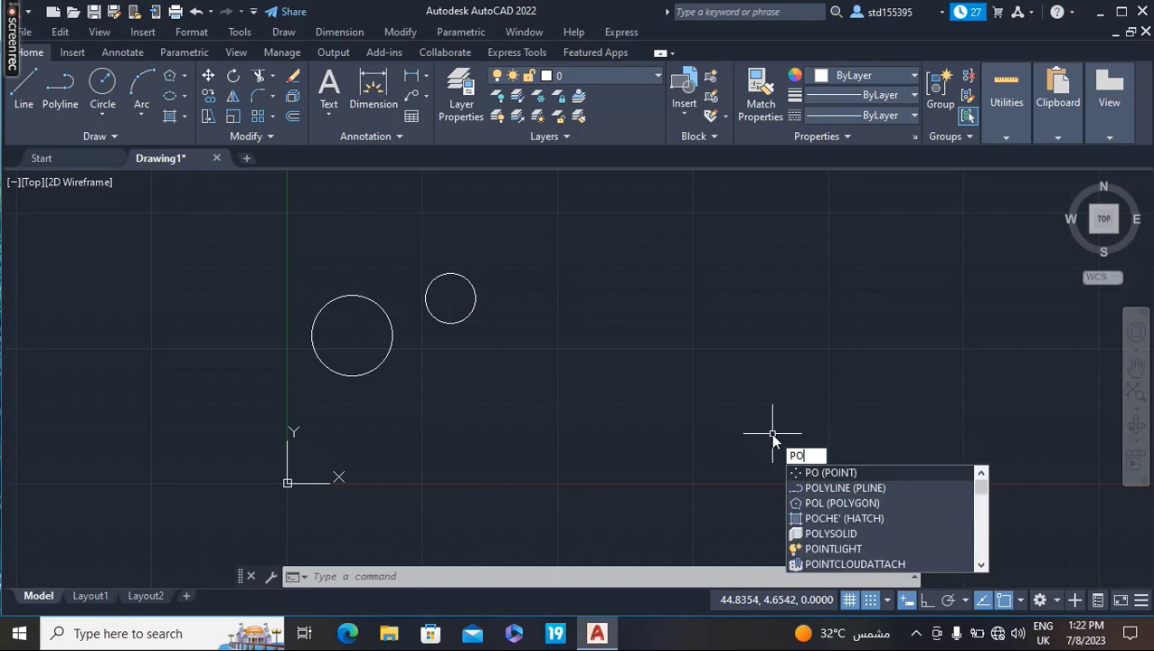
pyautogui.write('L')
pyautogui.press('Return')
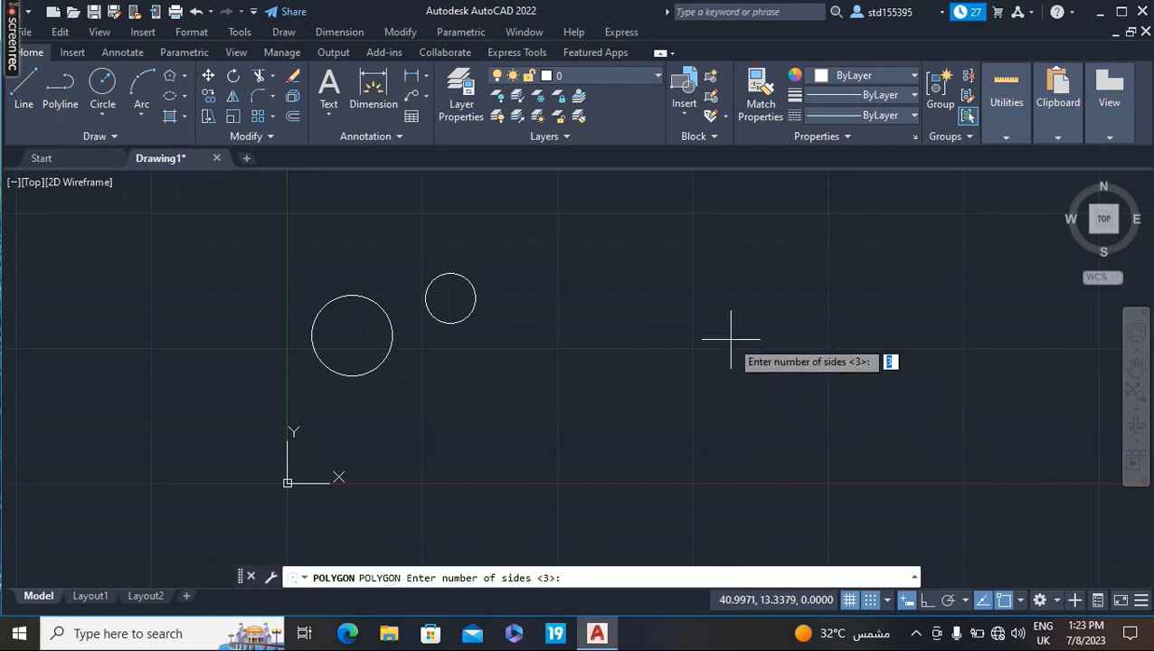
pyautogui.write('4')
pyautogui.press('Return')
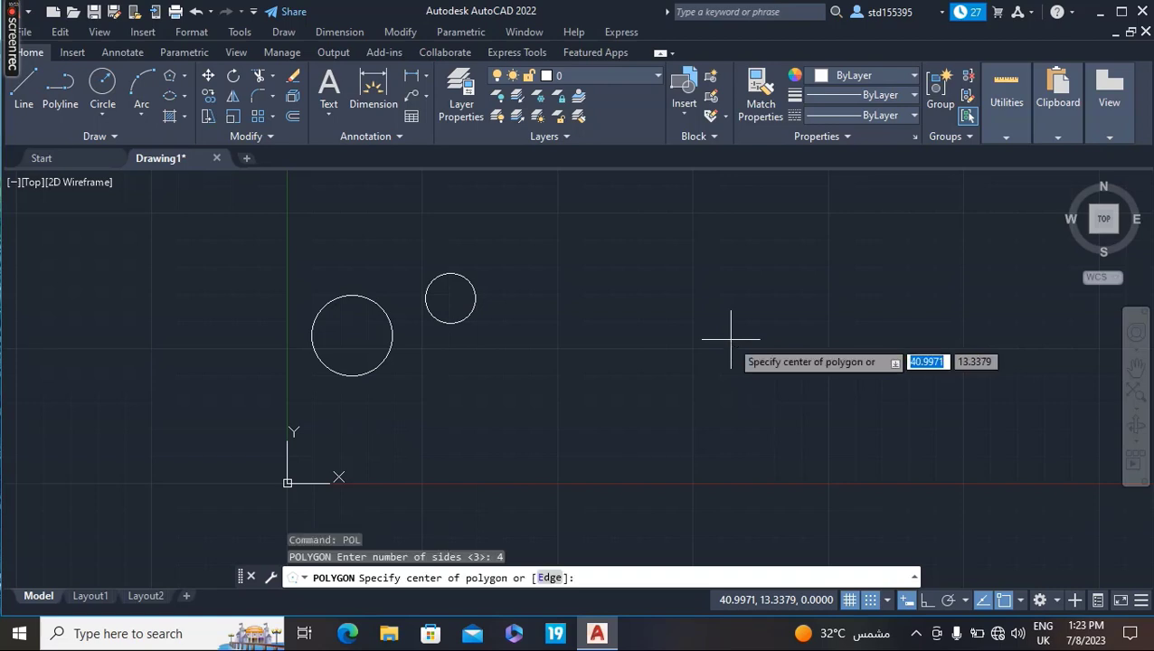
pyautogui.click(731, 340)
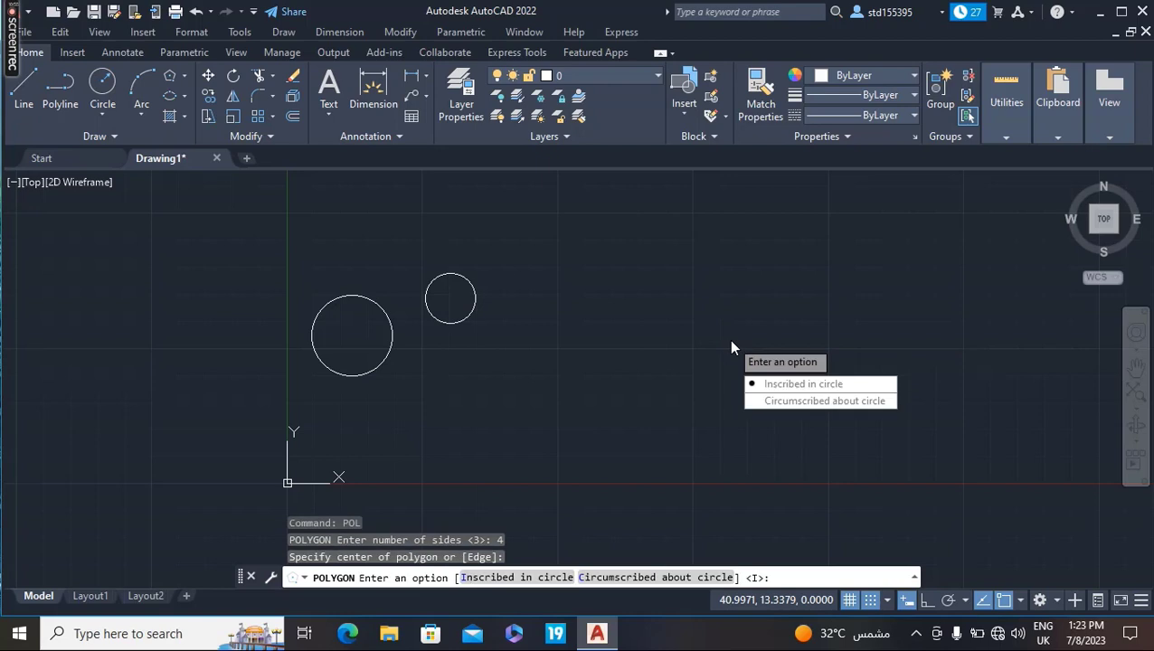
pyautogui.press('Down')
pyautogui.press('Up')
pyautogui.press('Return')
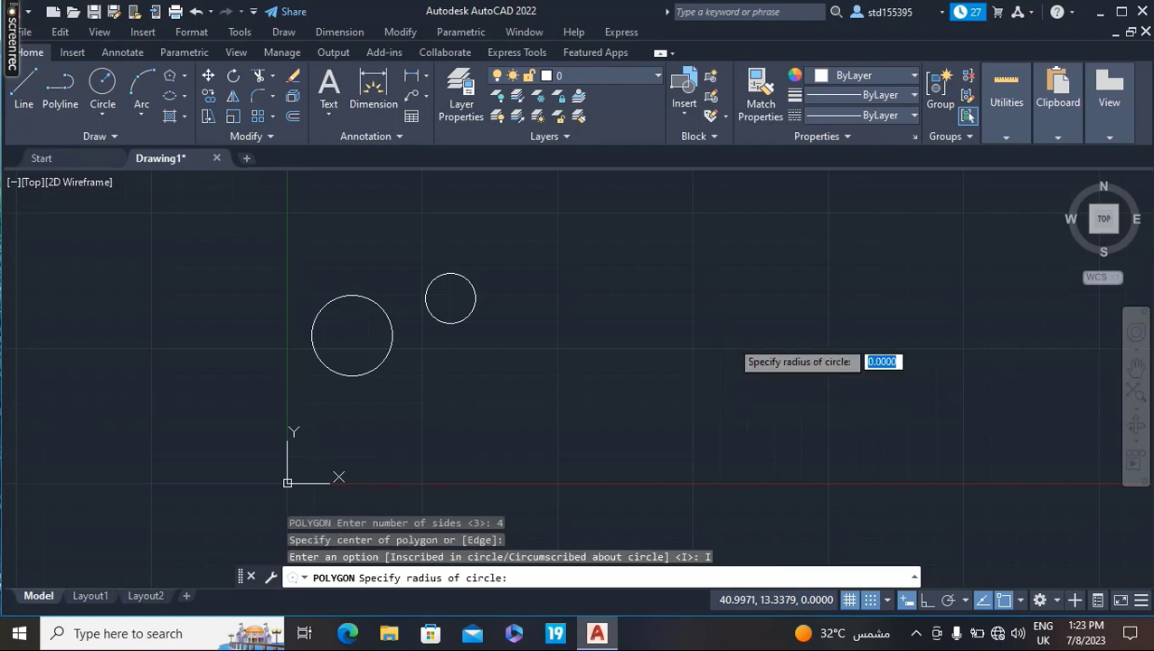
pyautogui.write('2')
pyautogui.press('Return')
pyautogui.scroll(3, 737, 360)
pyautogui.moveTo(738, 360); pyautogui.dragTo(746, 354, button='middle')
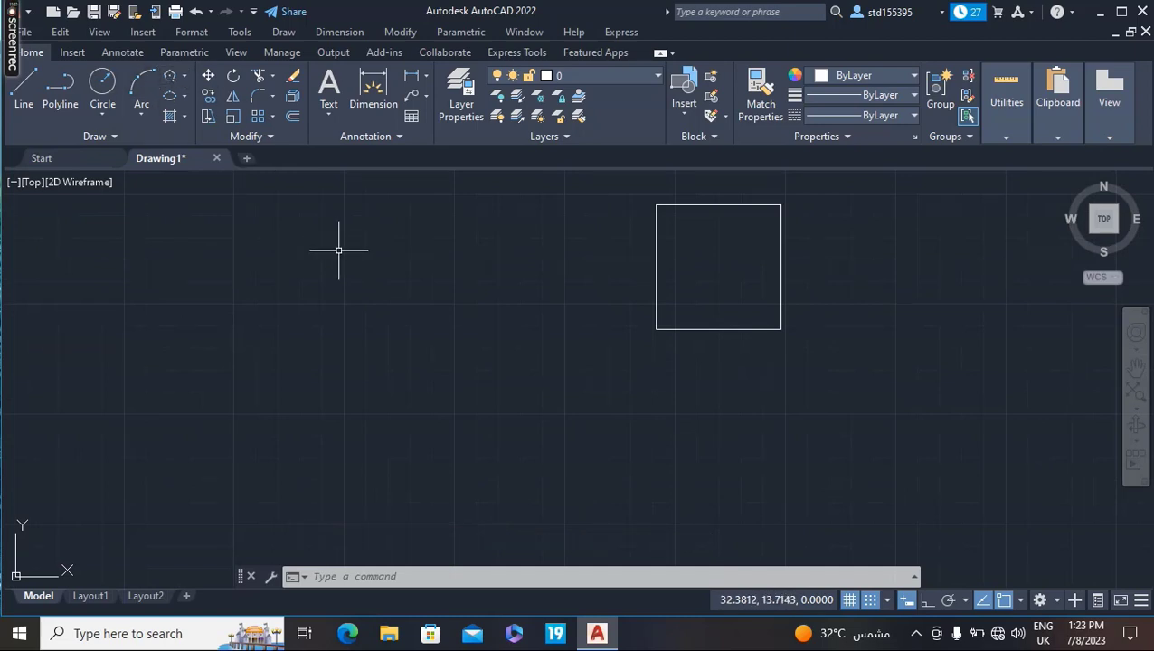
# - Start a 4-sided polygon defined by its Edge
pyautogui.write('pol')
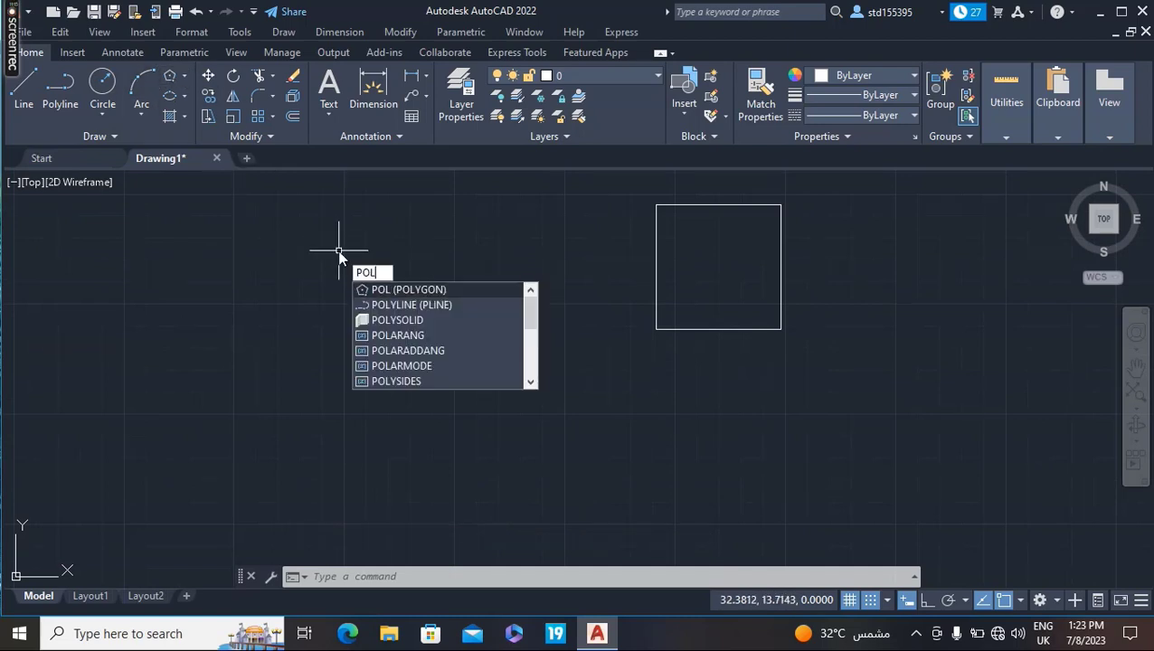
pyautogui.press('Escape')
pyautogui.write('pol')
pyautogui.press('Return')
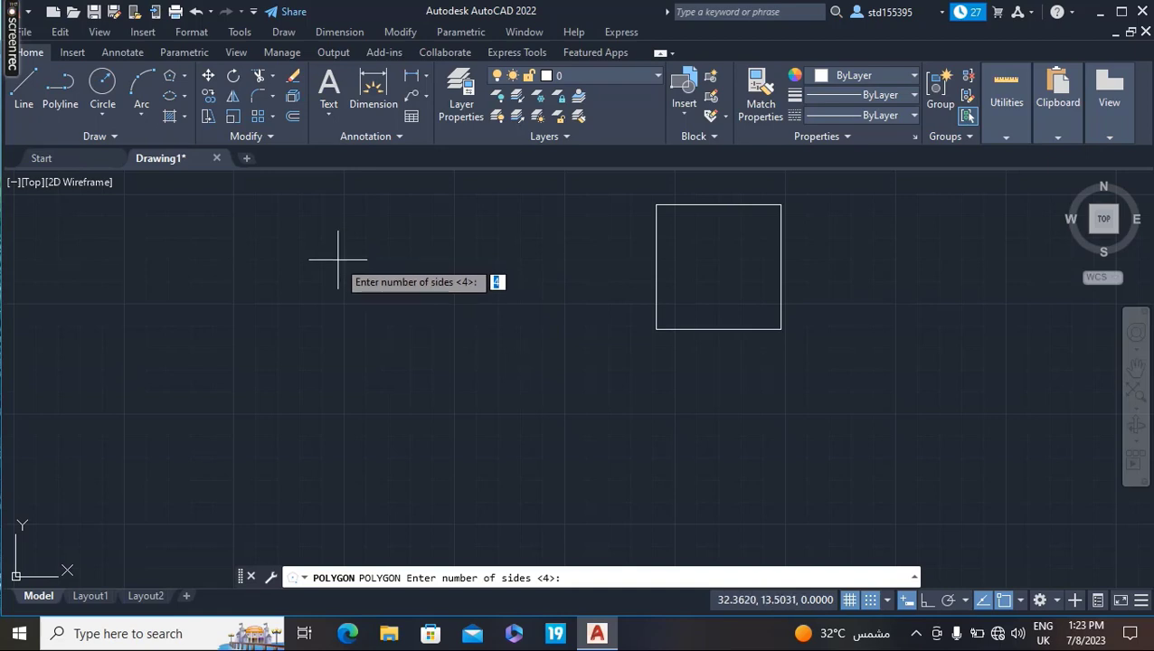
pyautogui.write('4')
pyautogui.press('Return')
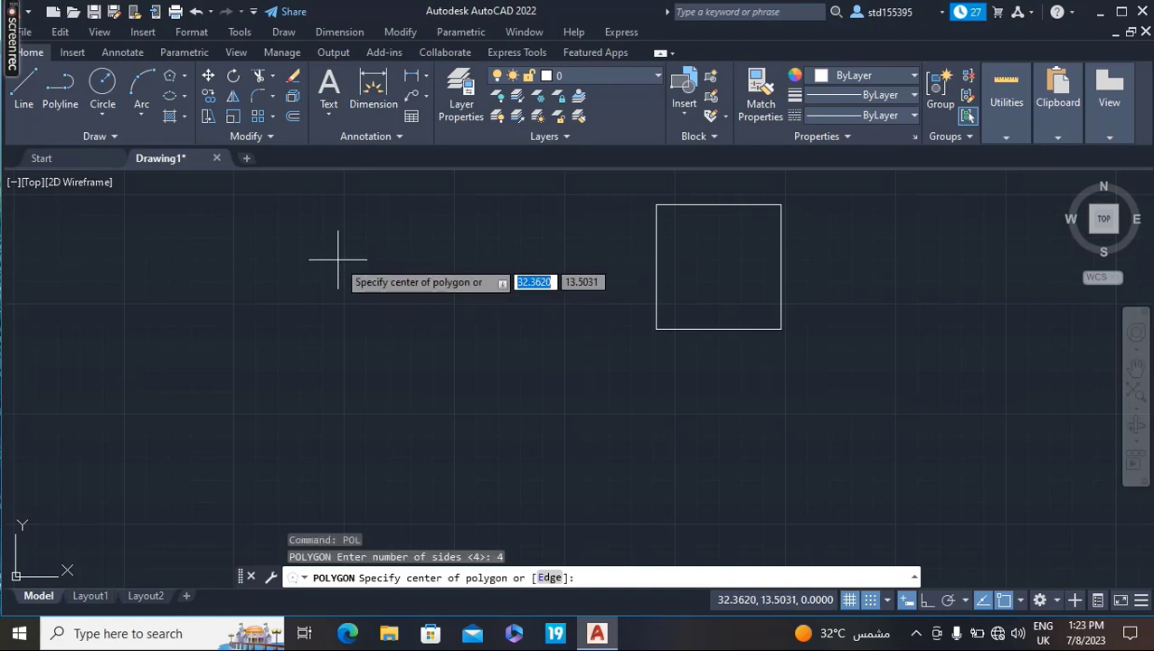
pyautogui.write('e')
pyautogui.press('Return')
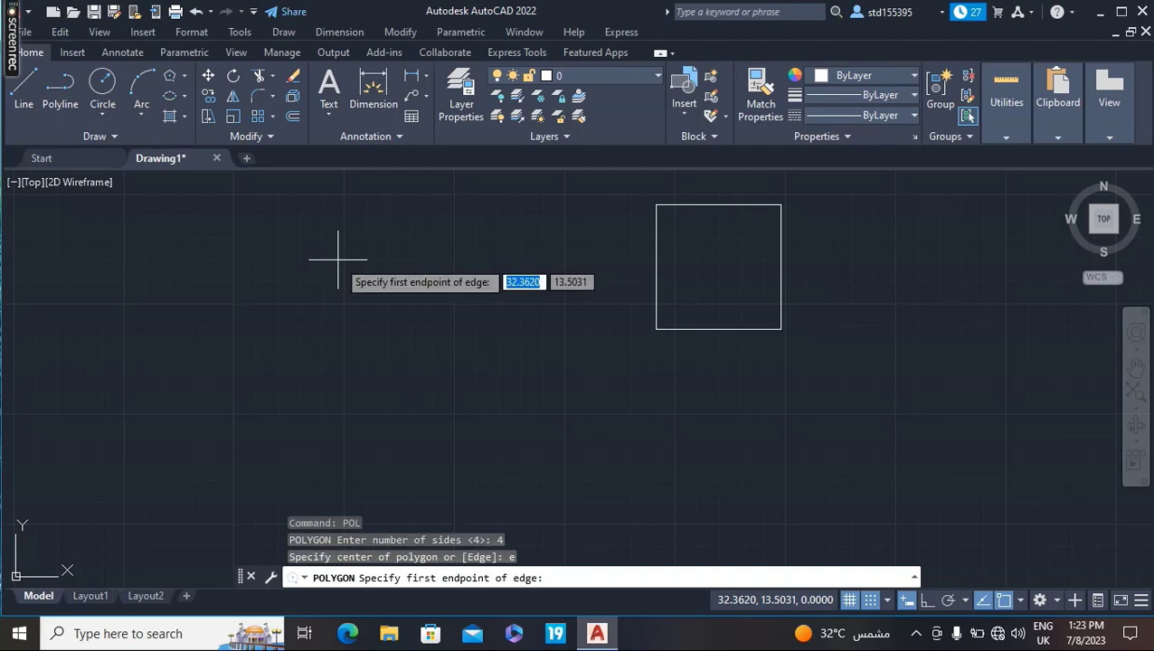
# - Pick the edge's first endpoint and enter @5,5 as the second, producing a diamond
pyautogui.click(265, 289)
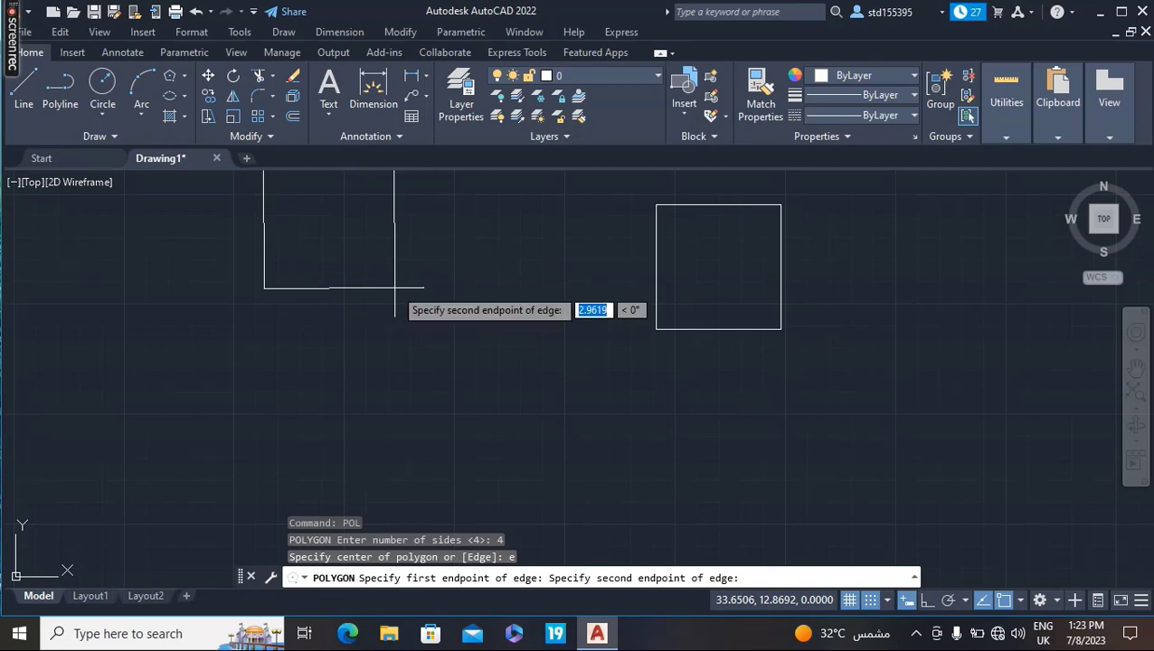
pyautogui.middleClick(396, 280)
pyautogui.middleClick(396, 281)
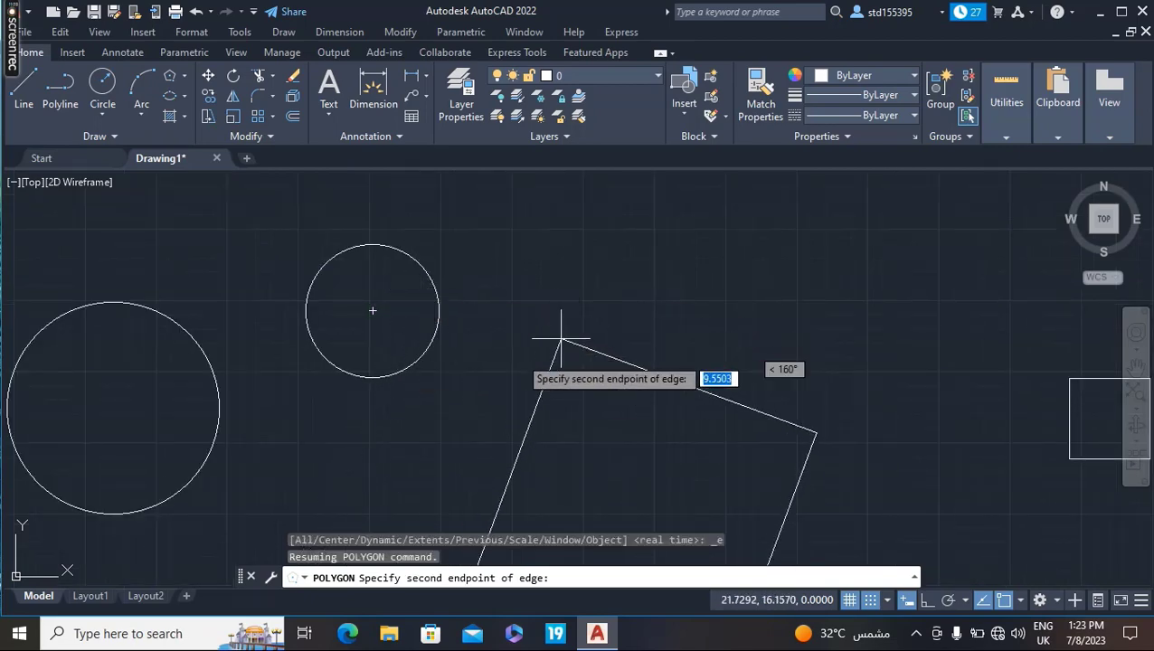
pyautogui.moveTo(490, 378); pyautogui.dragTo(435, 242, button='middle')
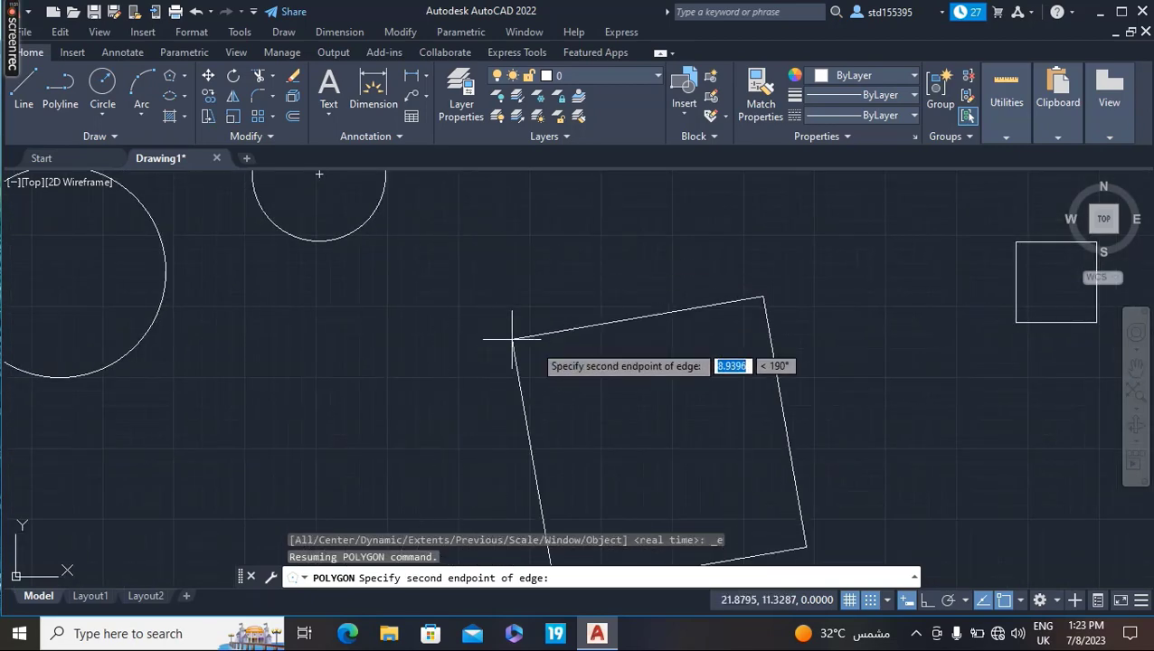
pyautogui.write('5')
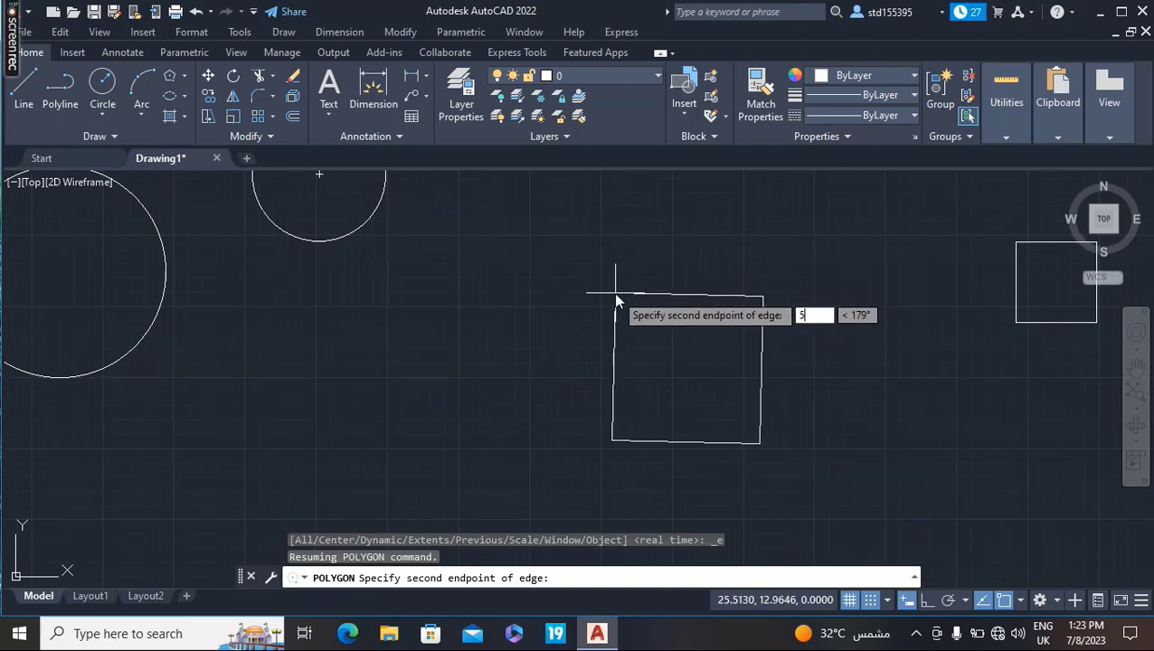
pyautogui.press('Tab')
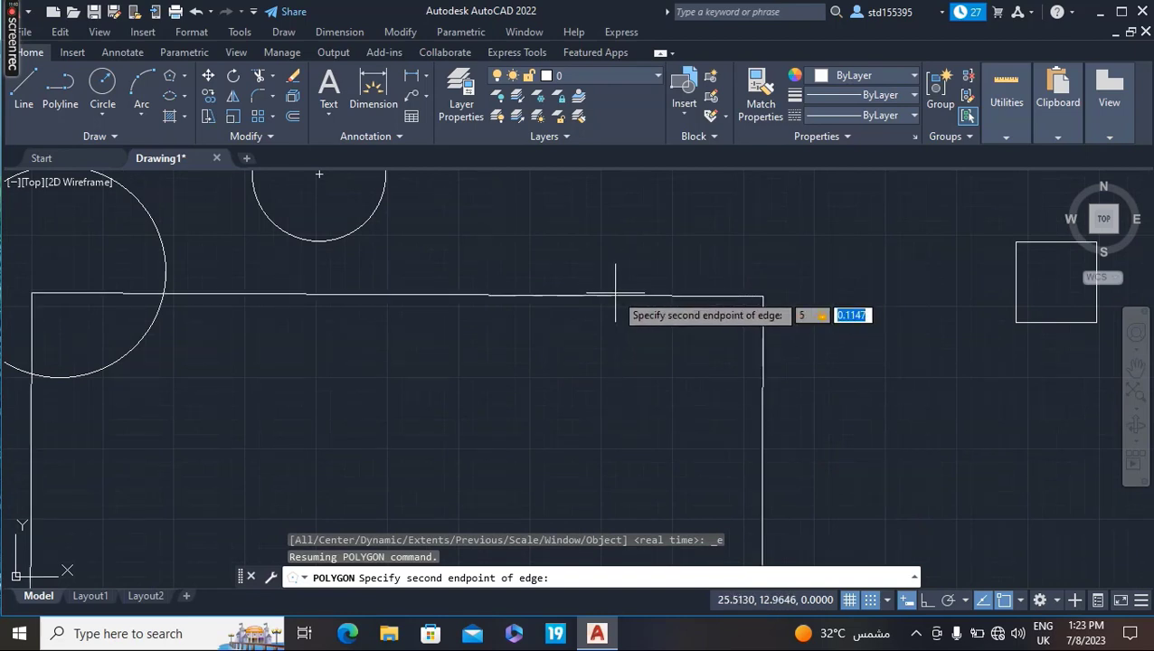
pyautogui.write('@5,5')
pyautogui.press('Return')
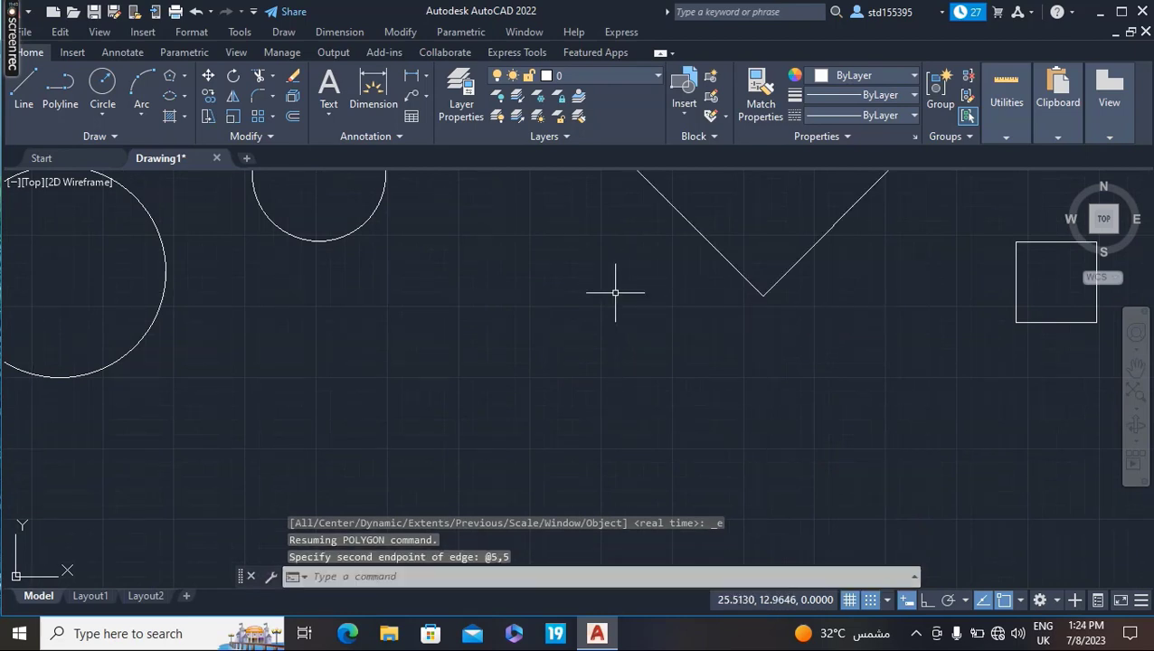
pyautogui.scroll(2, 676, 283)
pyautogui.scroll(-2, 824, 309)
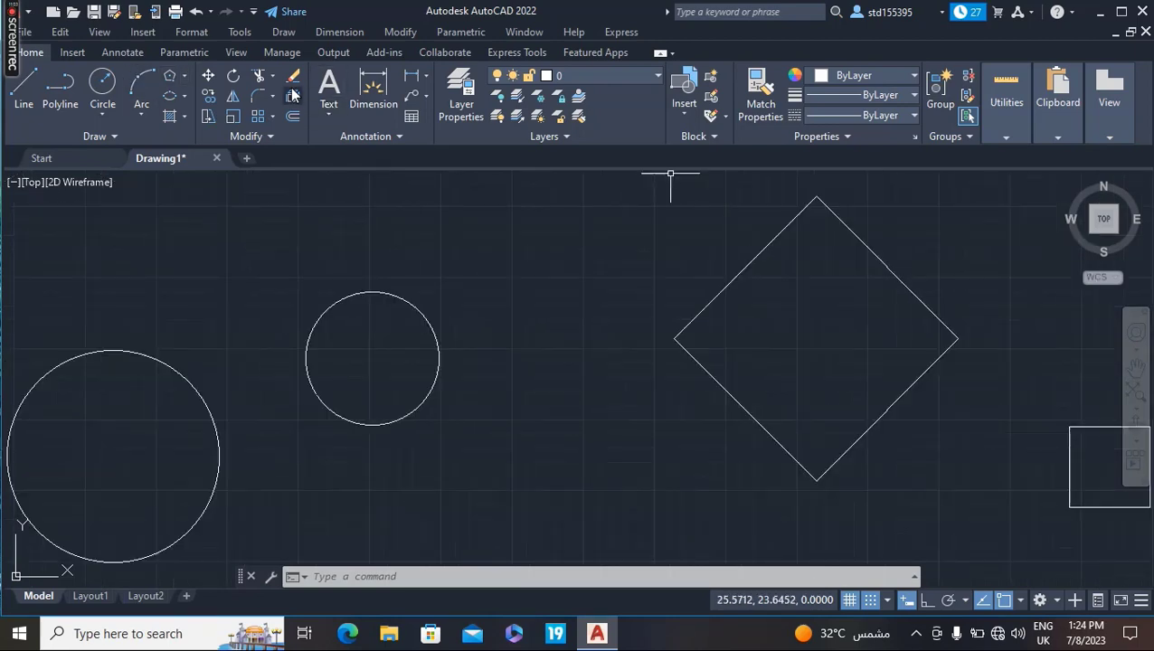
# - Begin a linear dimension from the diamond's top to right vertex, then cancel it
pyautogui.click(412, 78)
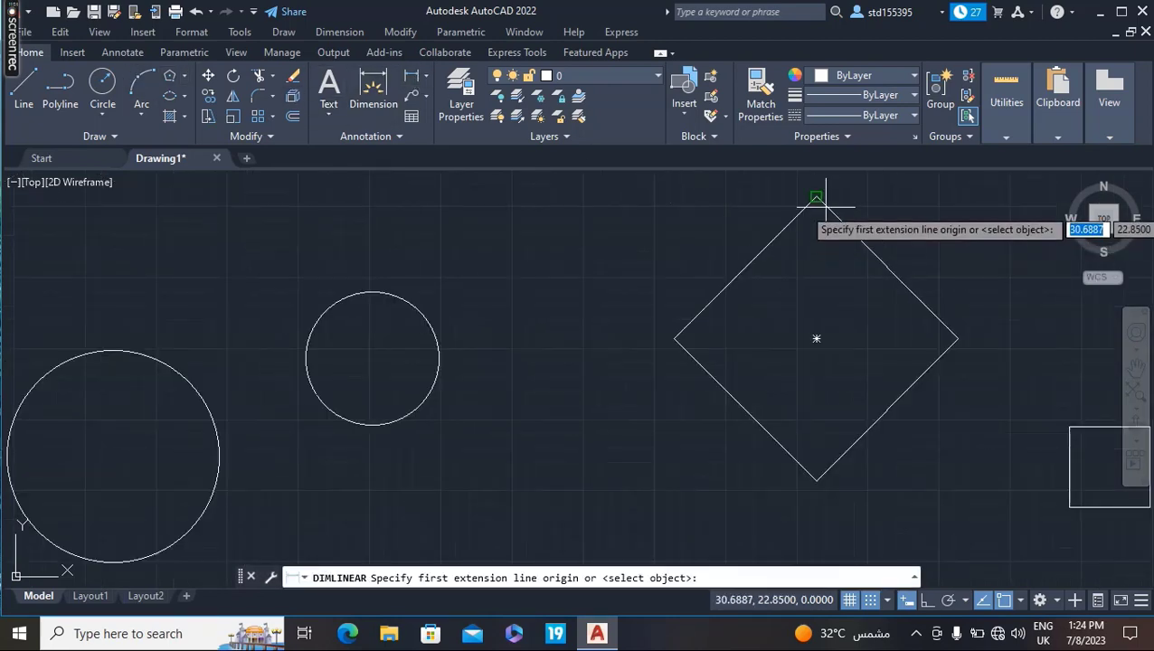
pyautogui.click(816, 195)
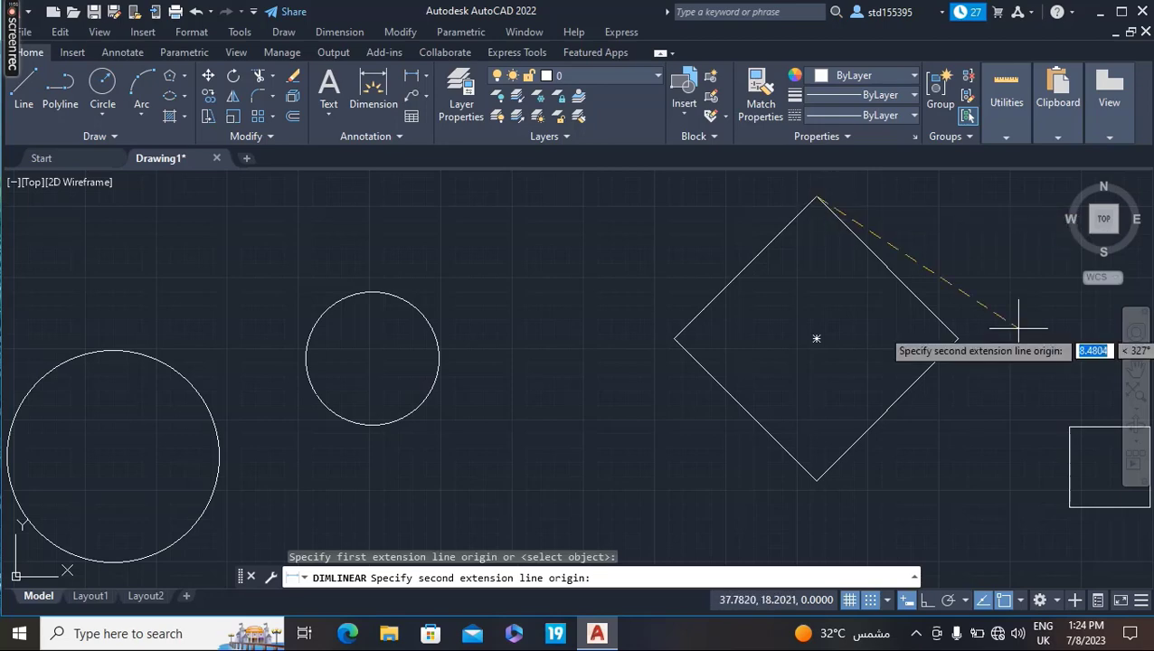
pyautogui.click(958, 340)
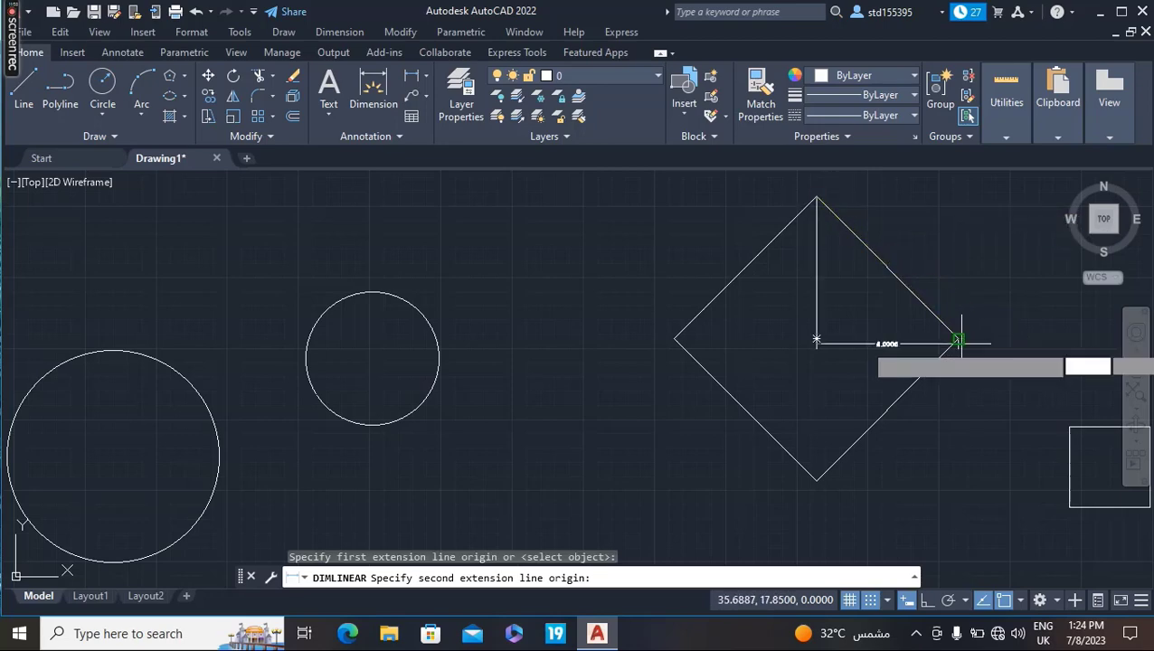
pyautogui.scroll(6, 889, 366)
pyautogui.scroll(-6, 886, 358)
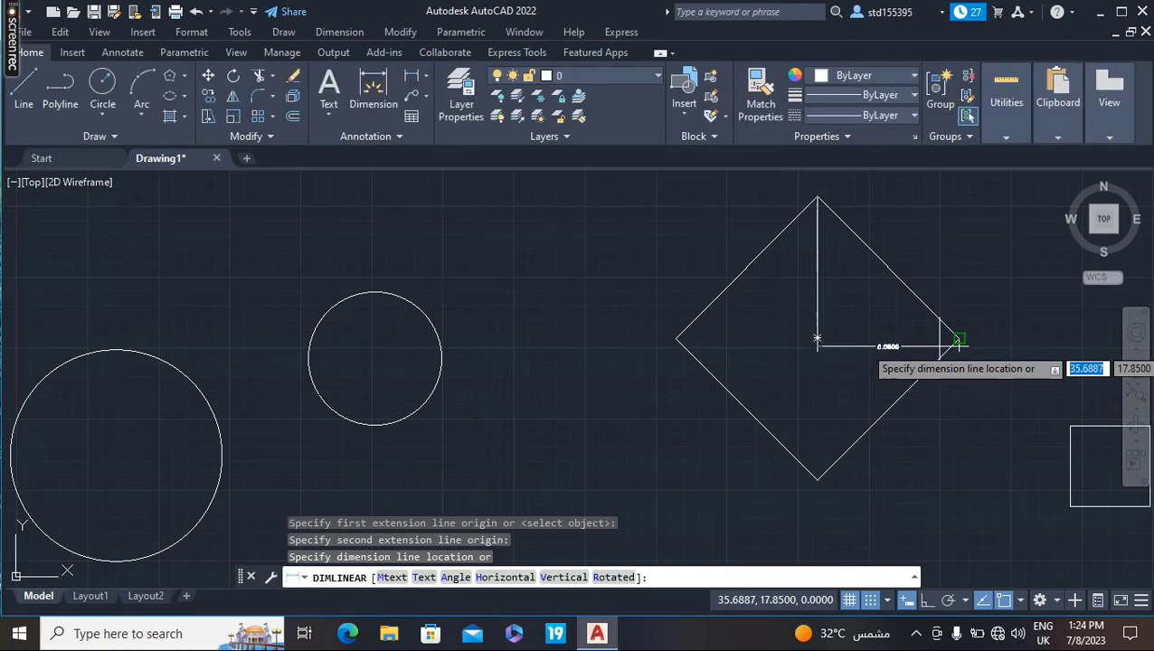
pyautogui.press('Escape')
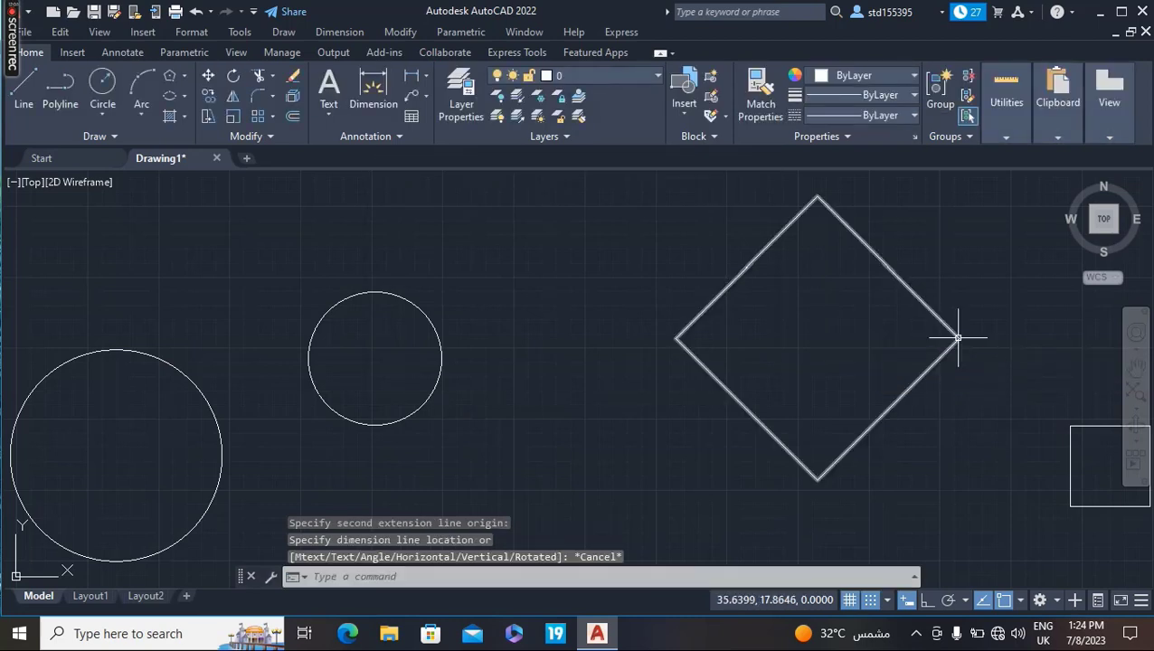
# - Retry a linear dimension from right to bottom vertex, cancel it, and start window-selecting the diamond
pyautogui.press('Return')
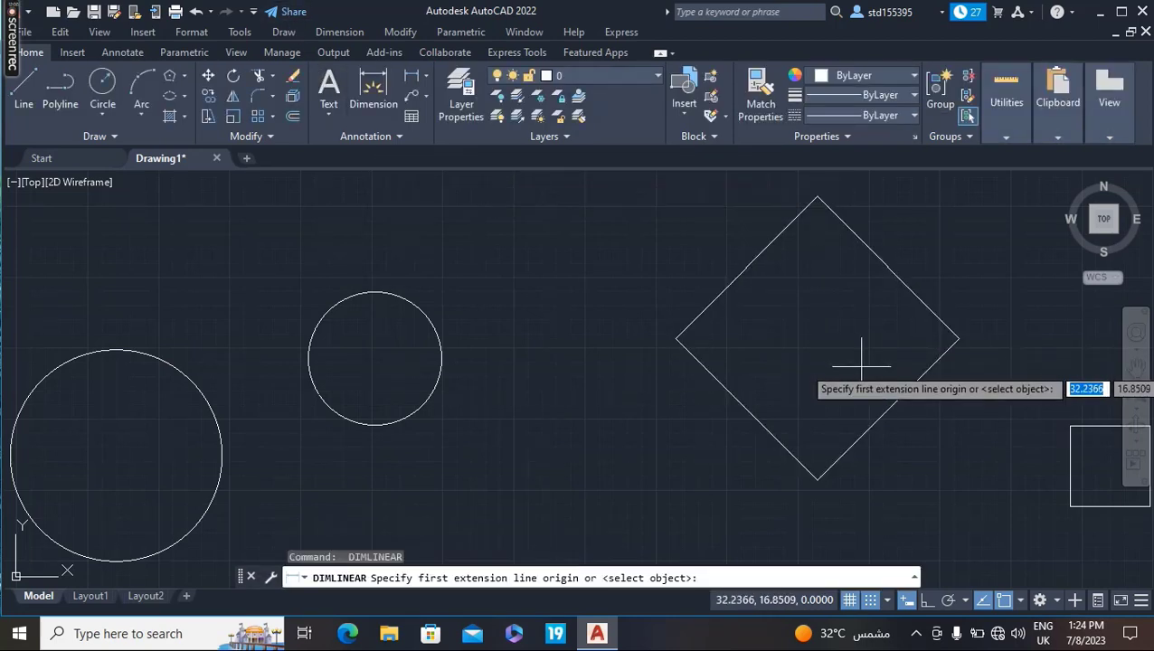
pyautogui.click(960, 339)
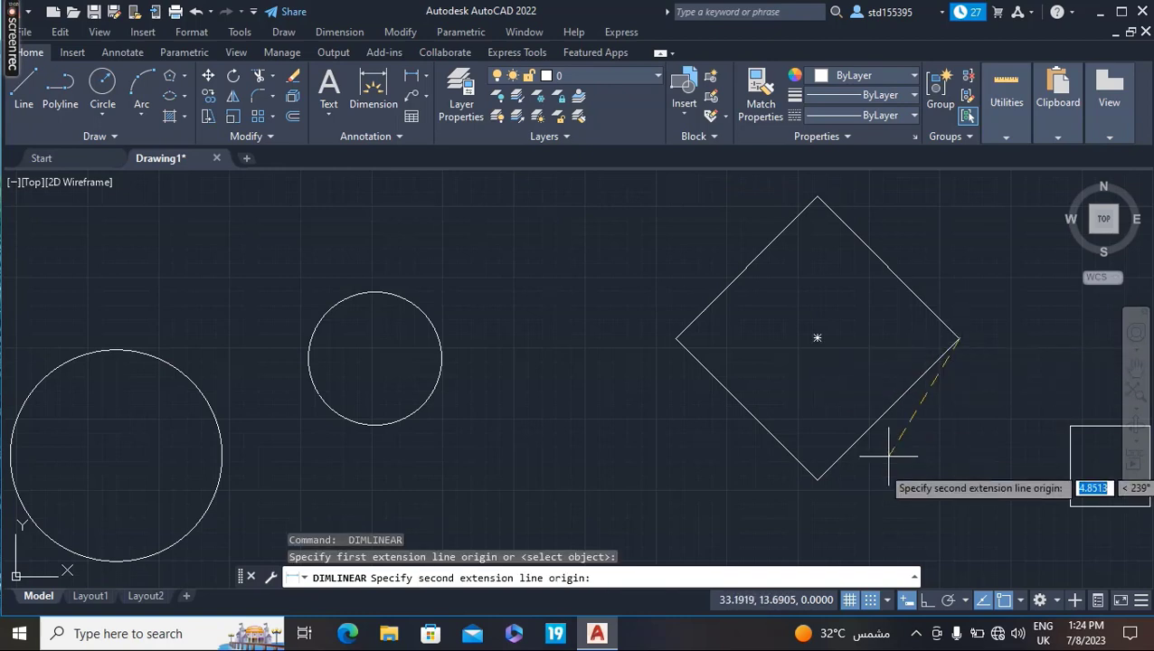
pyautogui.click(817, 480)
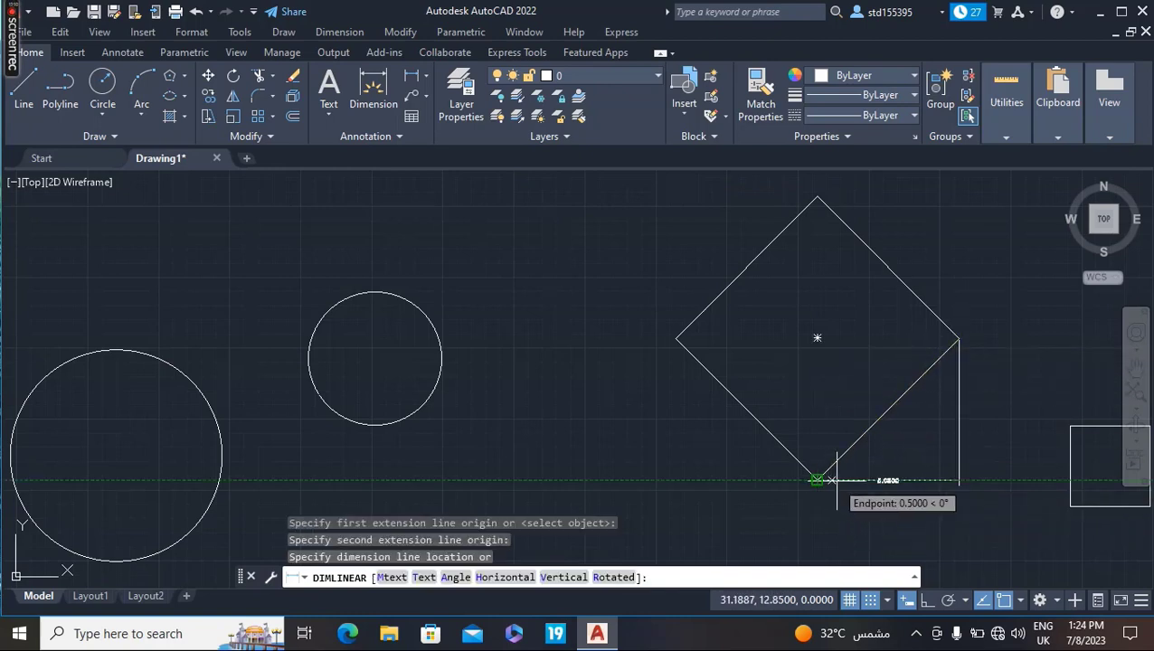
pyautogui.scroll(3, 818, 478)
pyautogui.scroll(1, 900, 459)
pyautogui.scroll(-2, 902, 458)
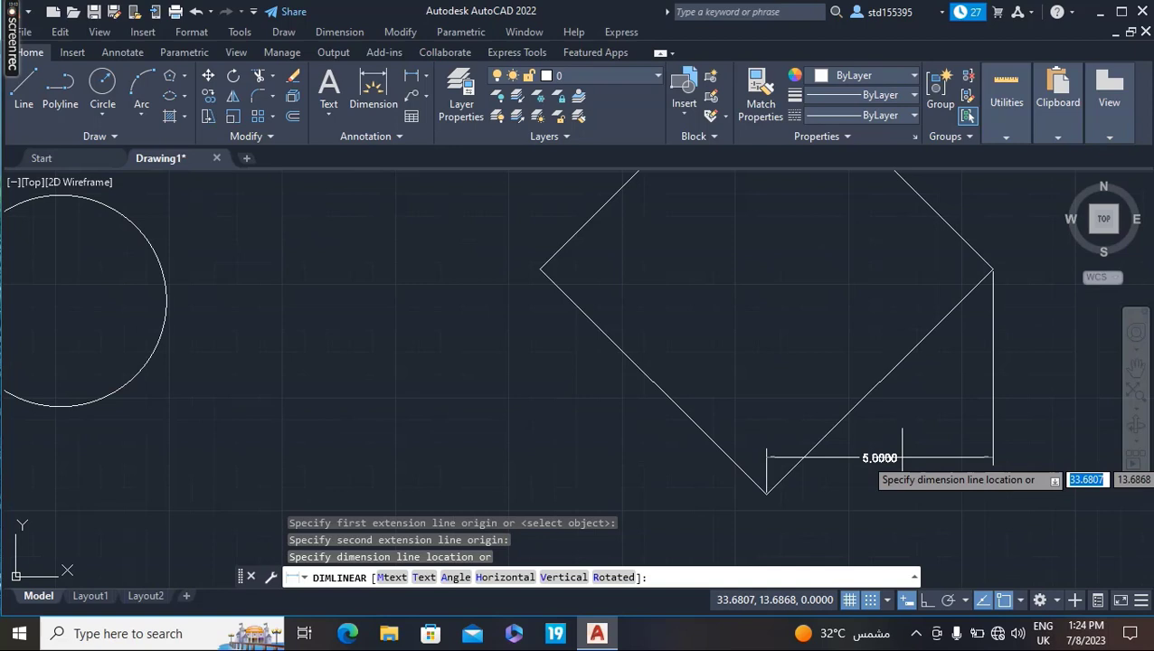
pyautogui.press('Escape')
pyautogui.click(902, 456)
# - Delete the window-selected diamond, then begin a rectangle and cancel it
pyautogui.click(708, 337)
pyautogui.press('Delete')
pyautogui.click(183, 75)
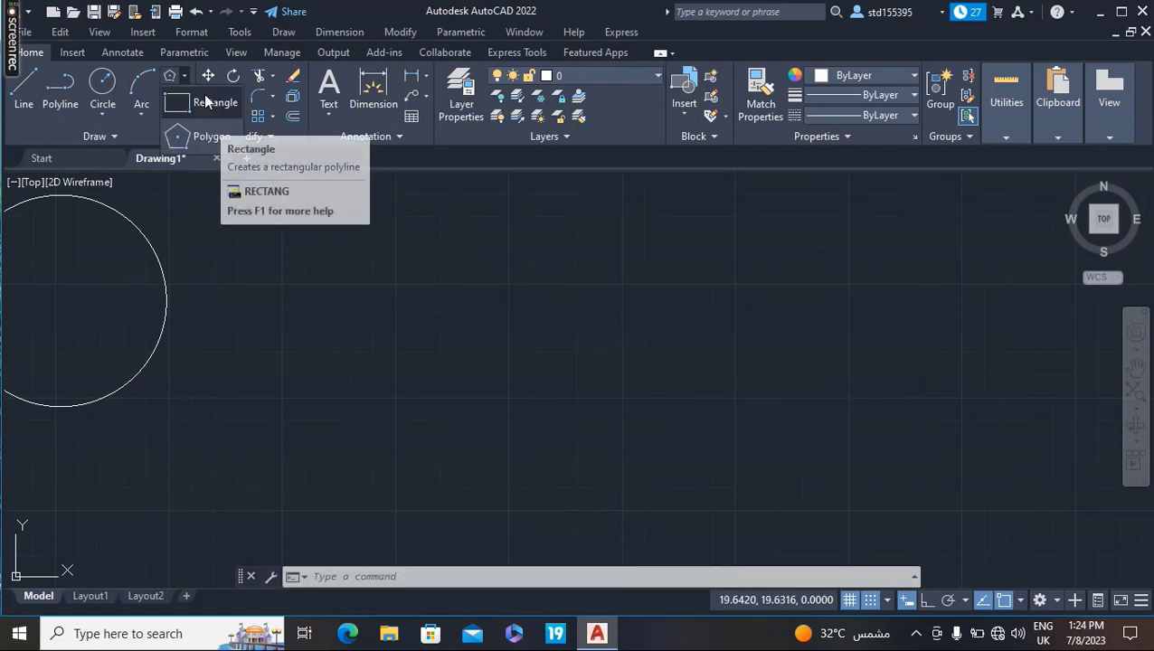
pyautogui.click(206, 102)
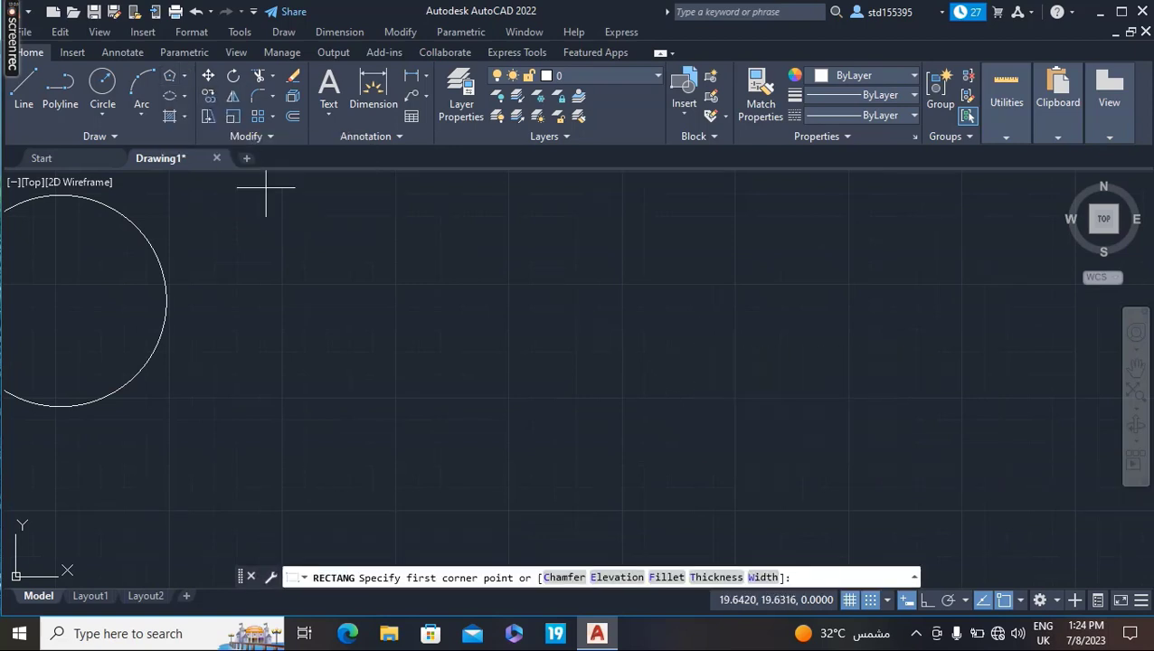
pyautogui.click(435, 304)
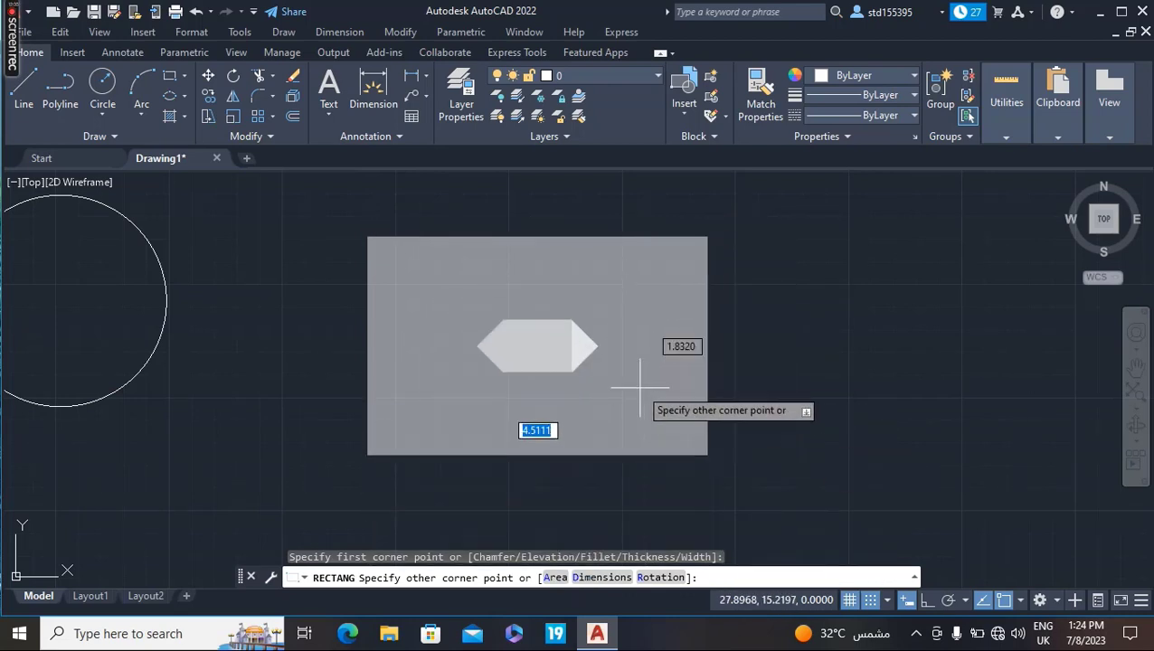
pyautogui.press('Escape')
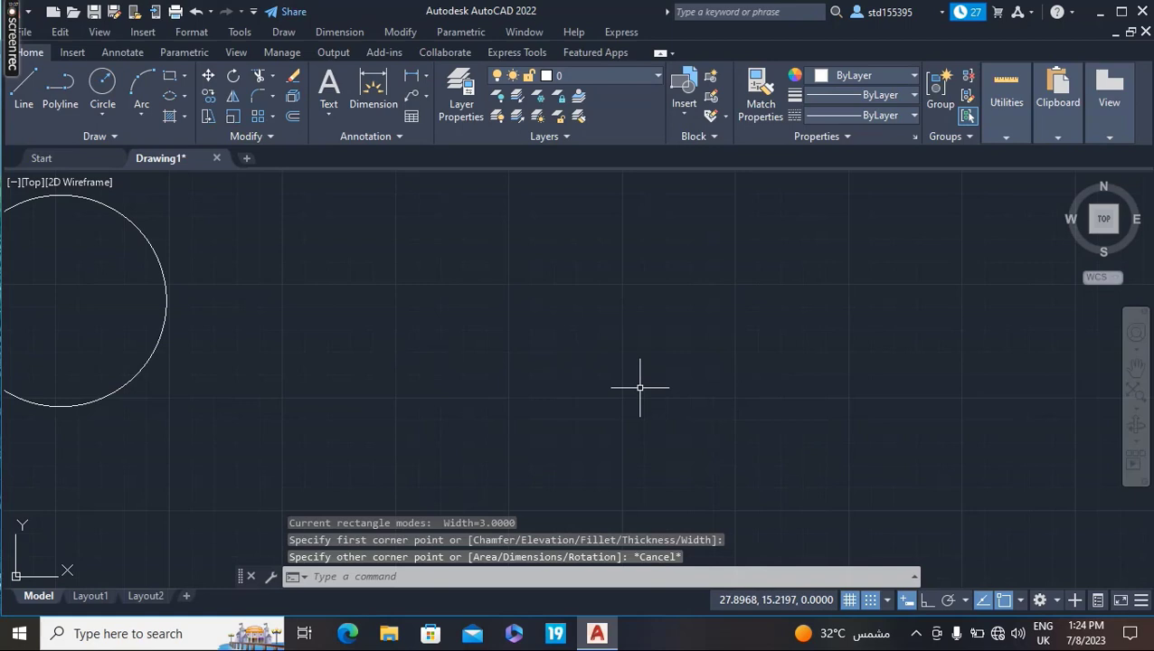
# - Draw a 5 by 5 square rectangle with line width 0 right of the circles
pyautogui.press('Return')
pyautogui.write('w')
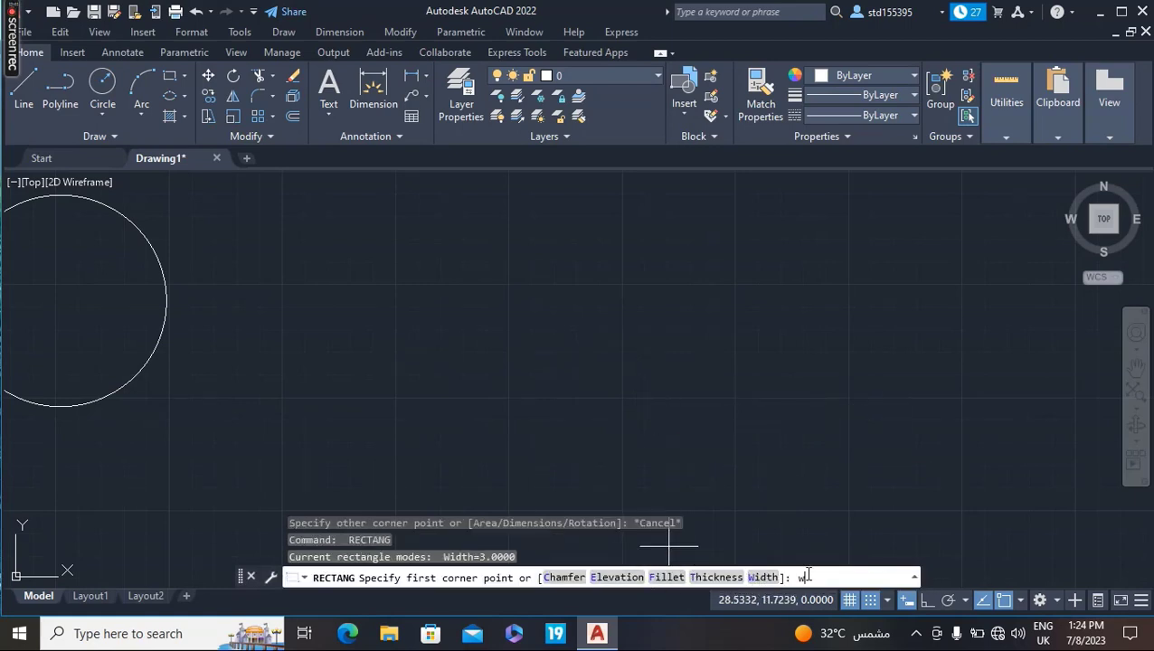
pyautogui.press('Return')
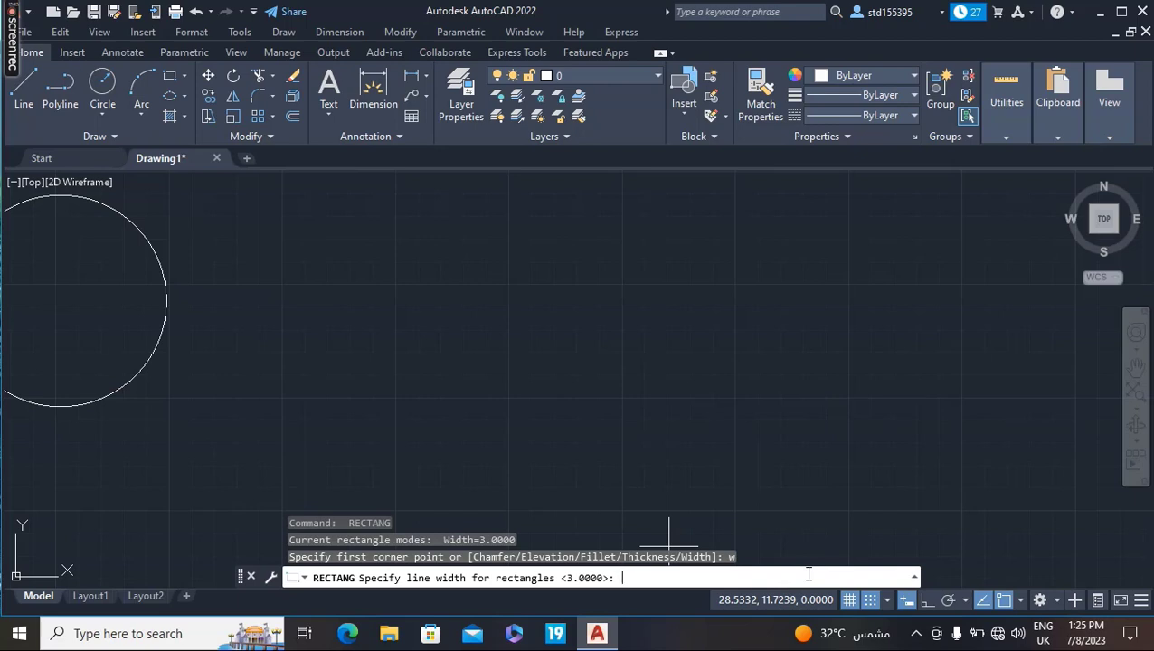
pyautogui.write('0')
pyautogui.press('Return')
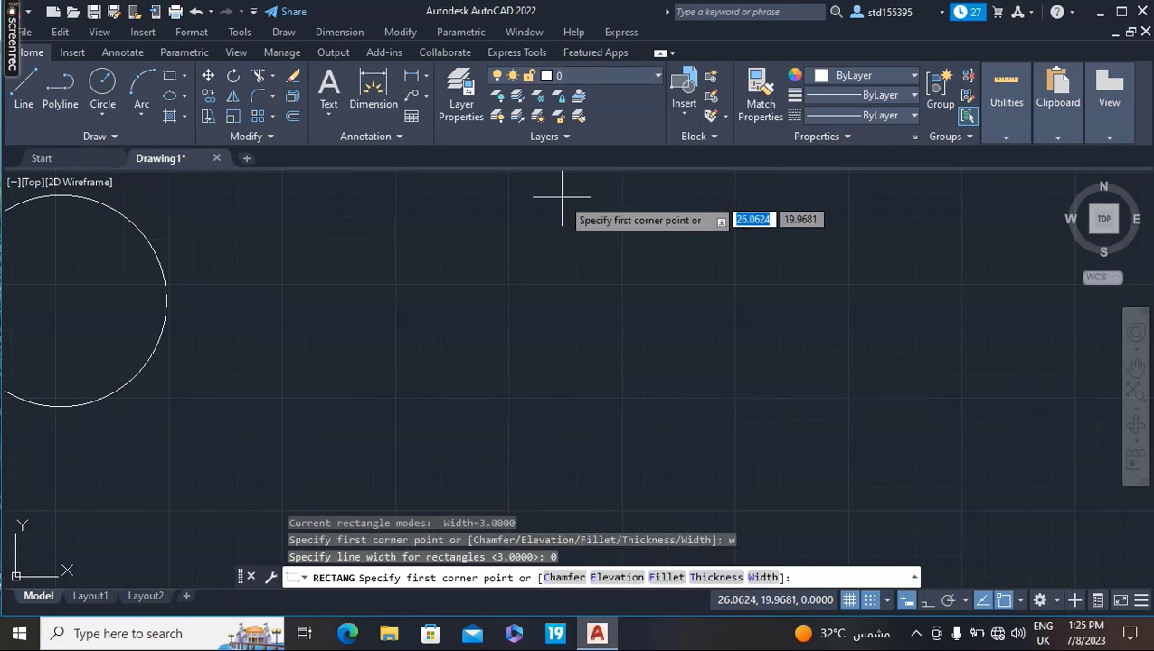
pyautogui.click(549, 310)
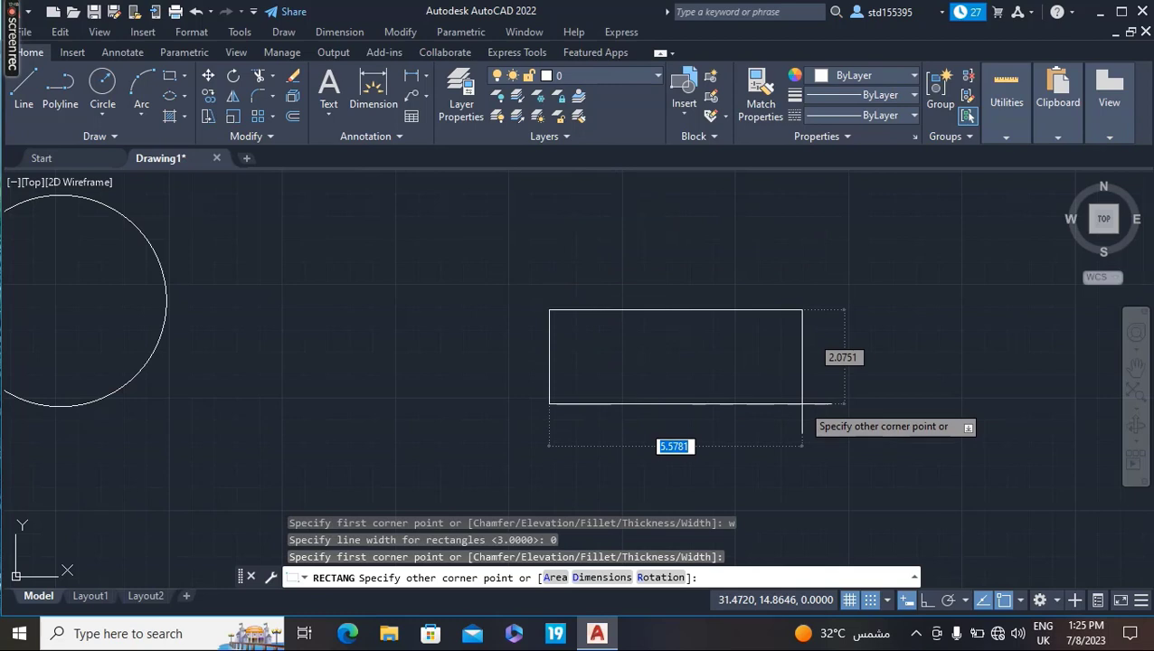
pyautogui.write('5')
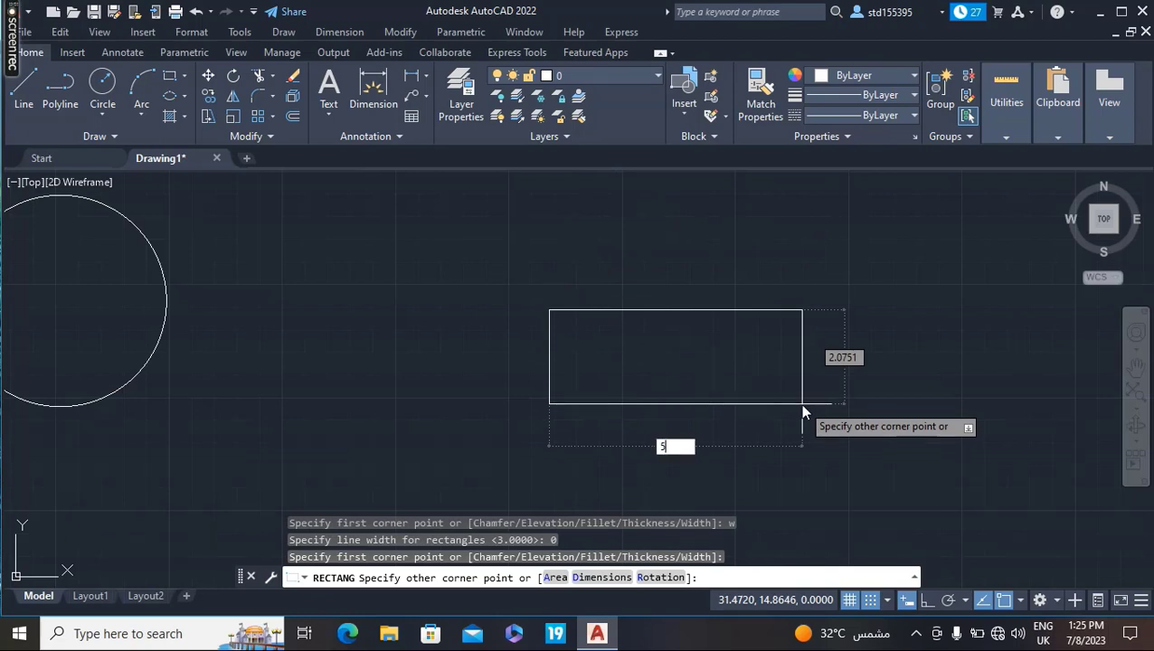
pyautogui.press('Tab')
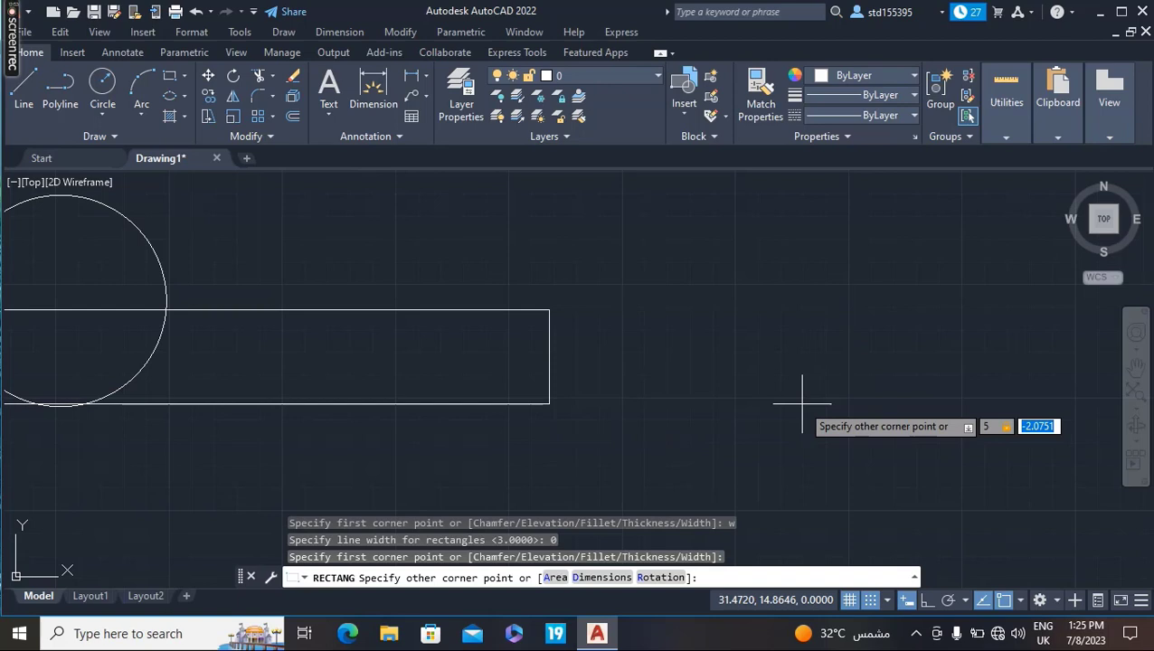
pyautogui.write('5')
pyautogui.press('Return')
pyautogui.moveTo(742, 235); pyautogui.dragTo(709, 343, button='middle')
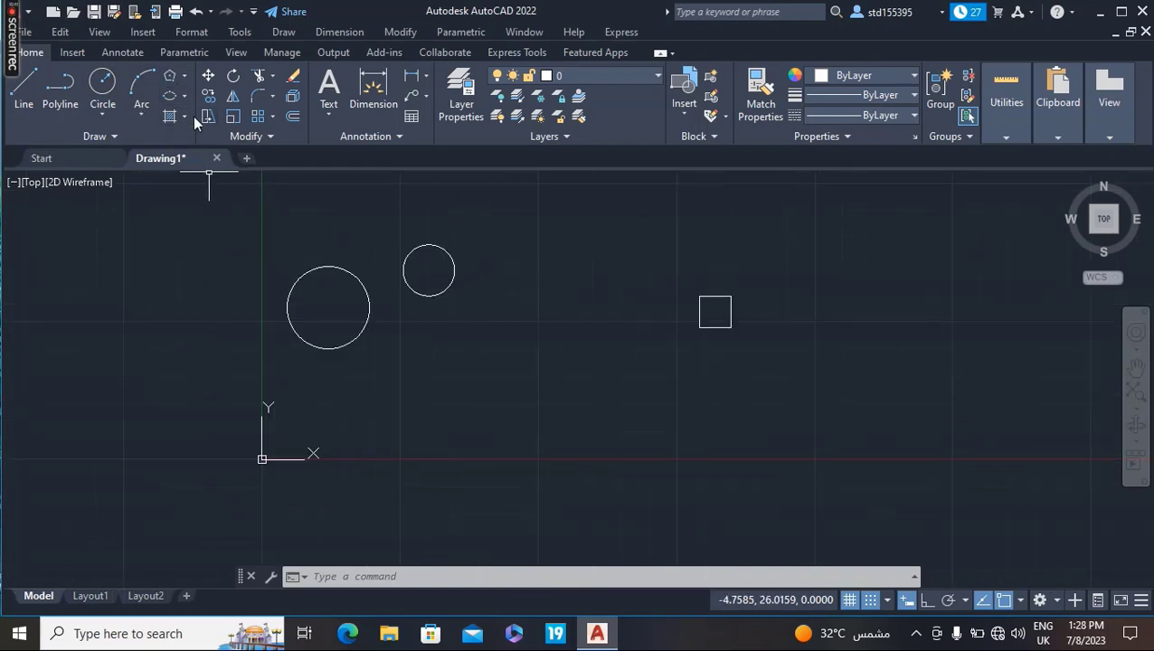
# - Draw a wide, flat horizontal ellipse below the square using the Center method
pyautogui.click(187, 94)
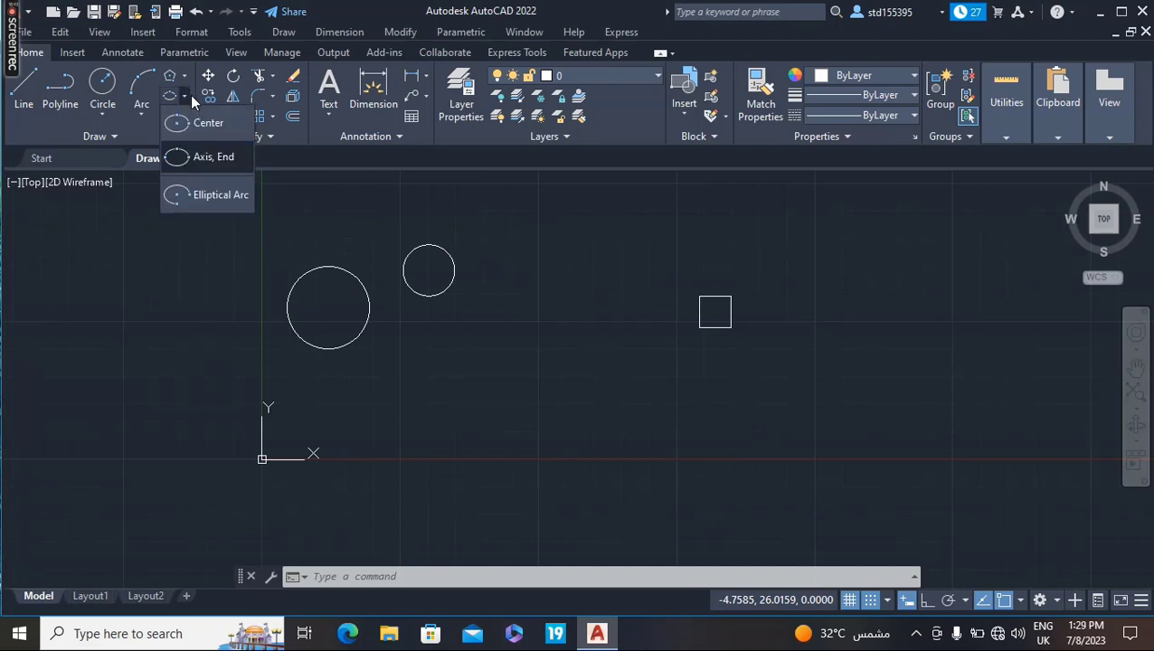
pyautogui.click(225, 138)
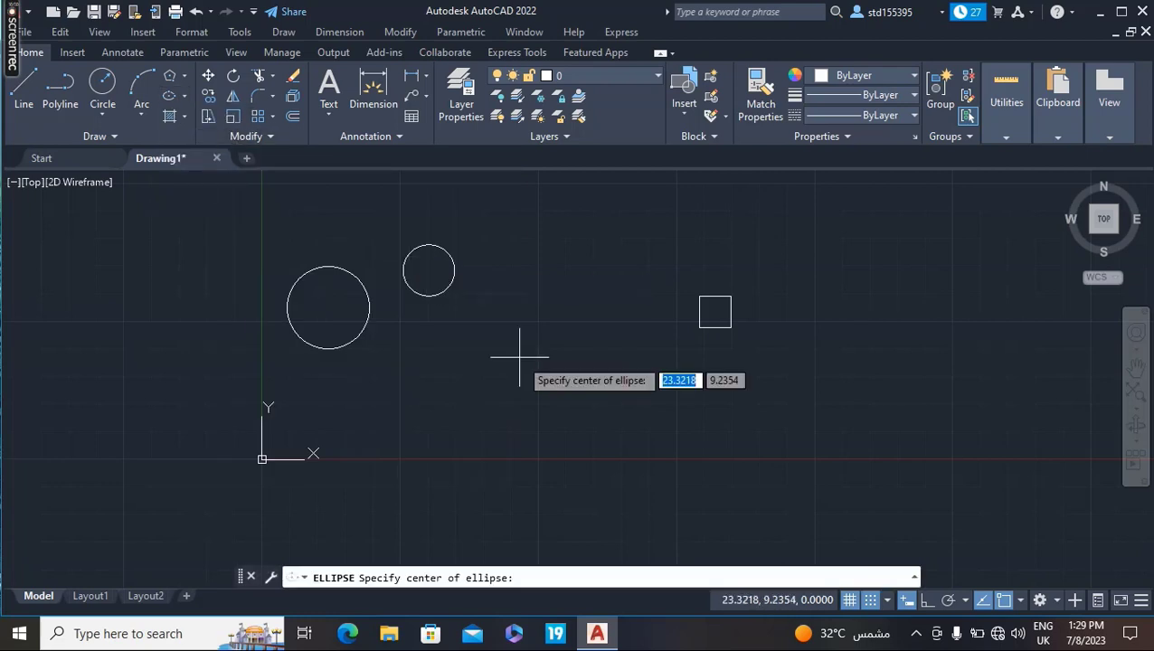
pyautogui.click(514, 405)
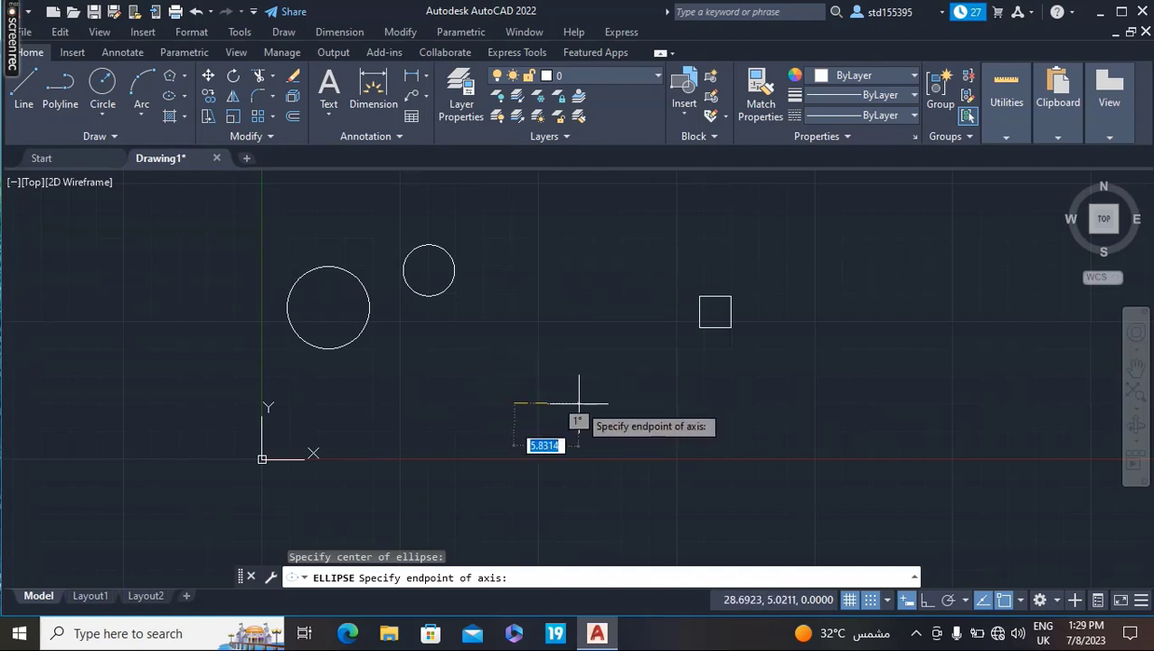
pyautogui.scroll(3, 579, 404)
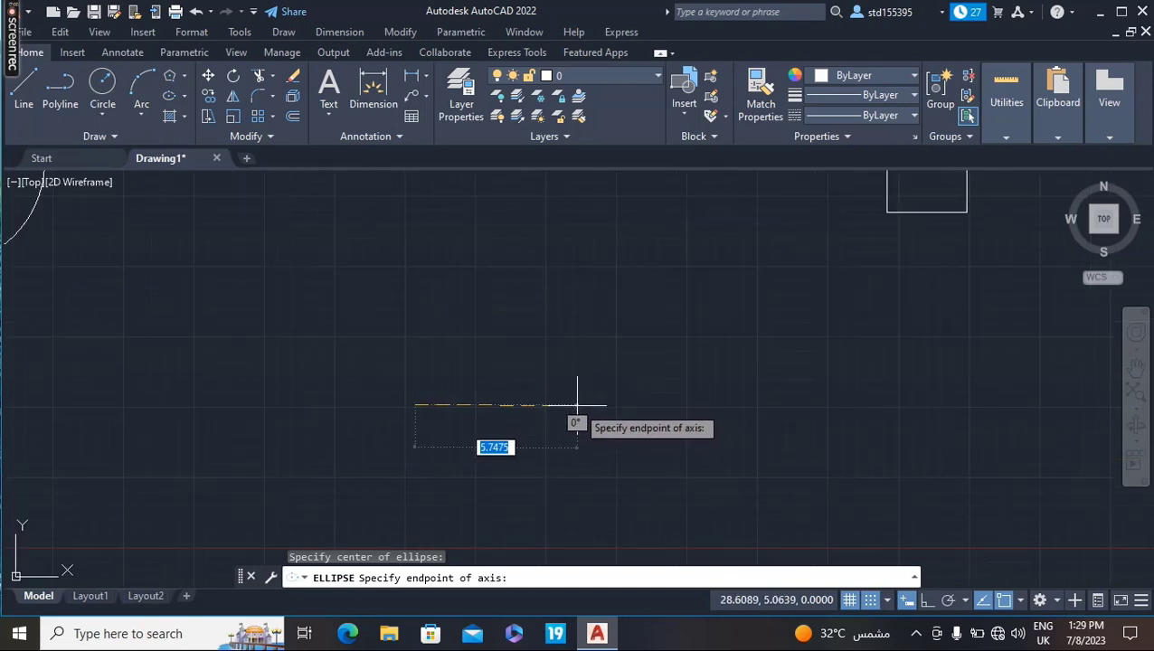
pyautogui.click(577, 404)
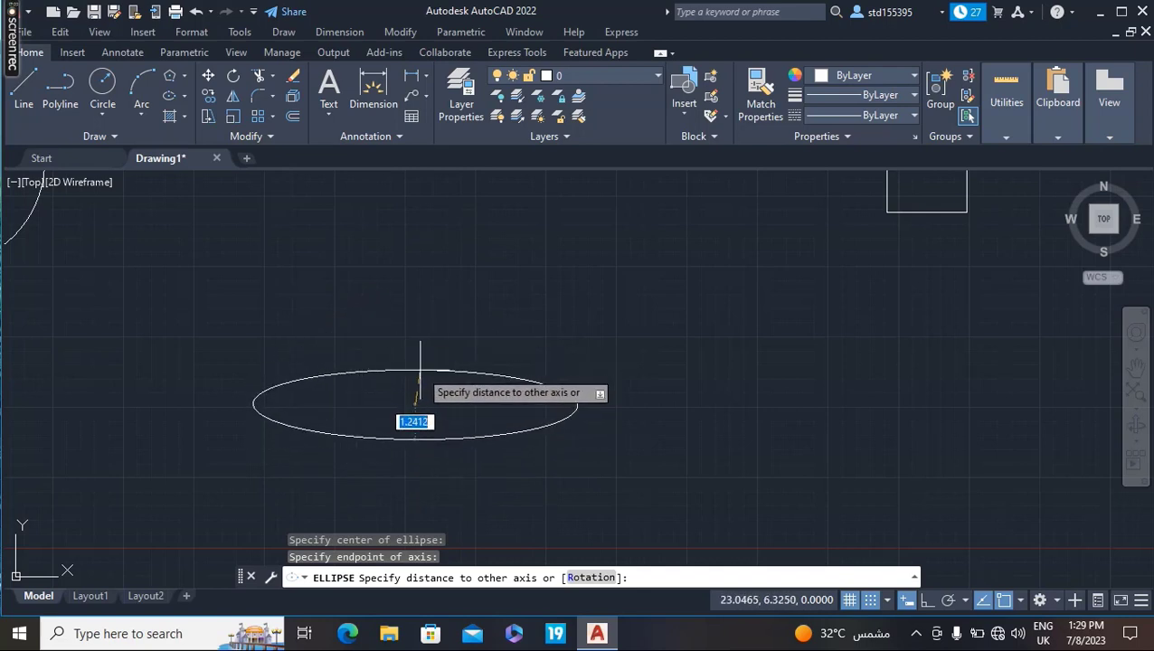
pyautogui.click(413, 370)
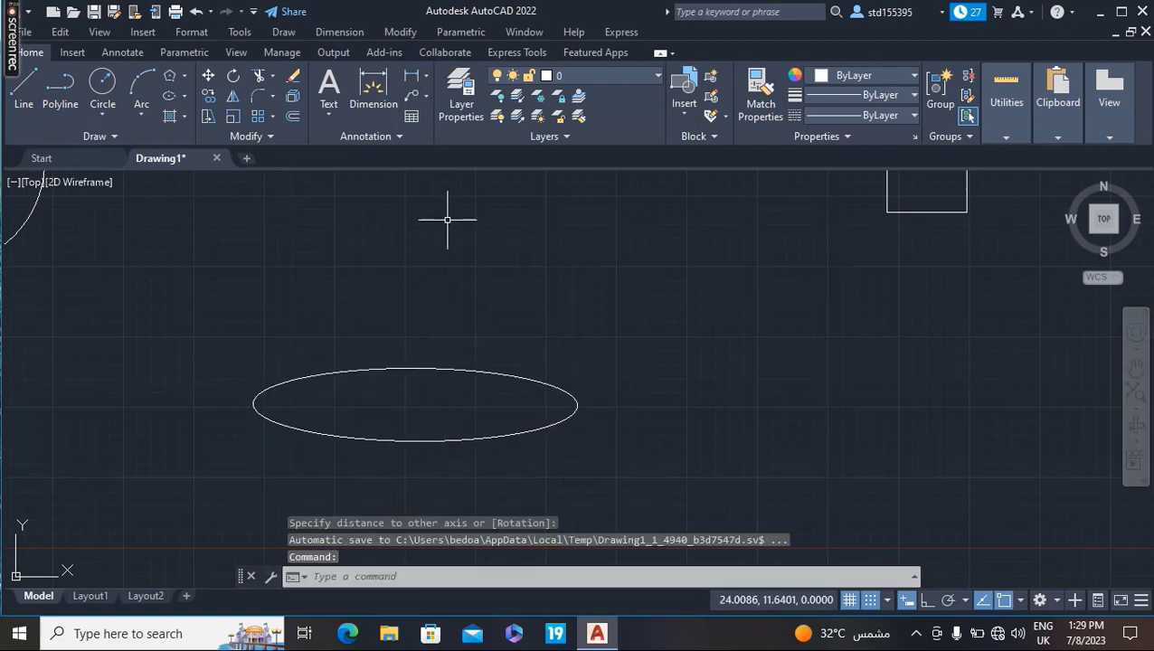
# - Draw a smaller horizontal ellipse above the first using Axis, End with two axis endpoints
pyautogui.click(180, 97)
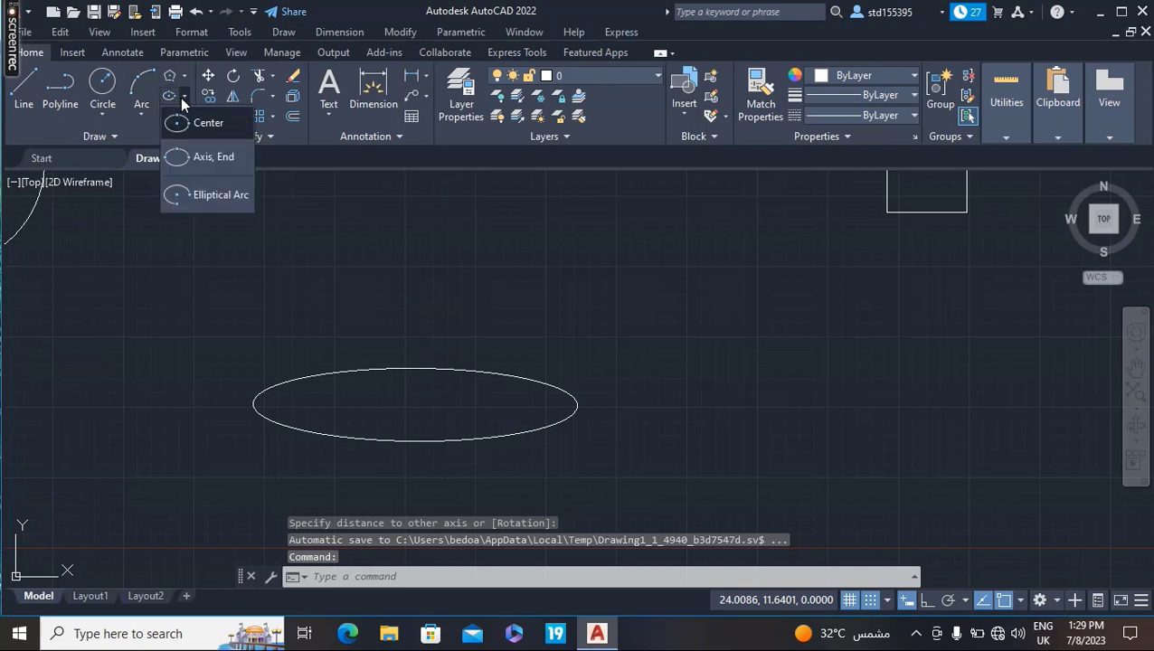
pyautogui.click(215, 160)
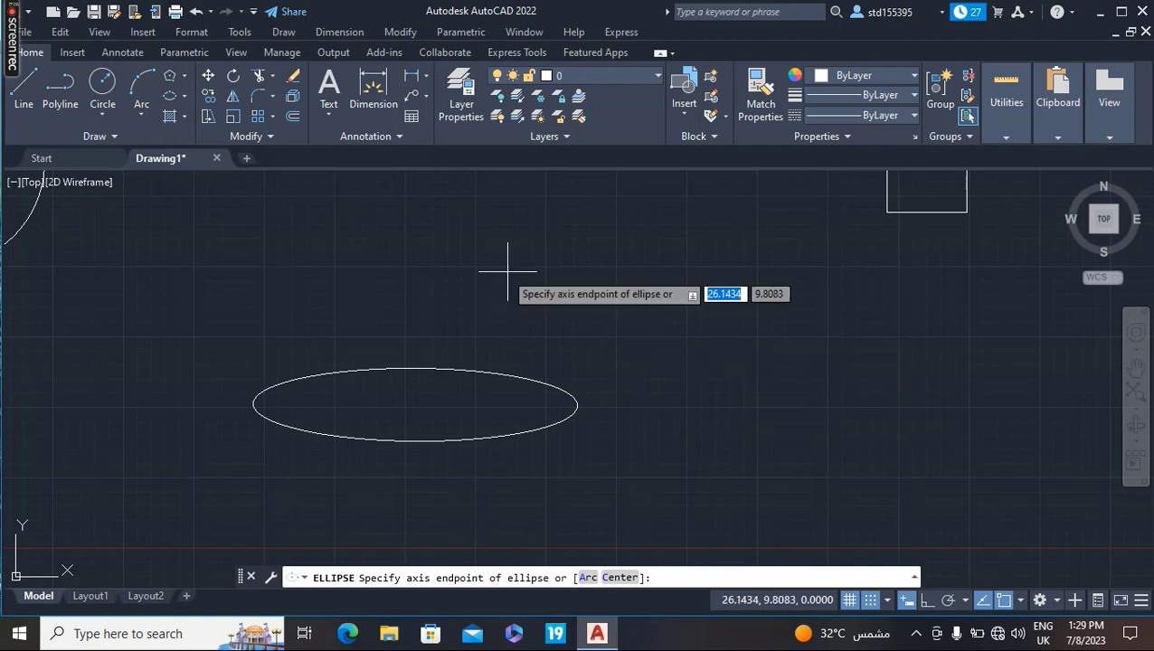
pyautogui.click(455, 267)
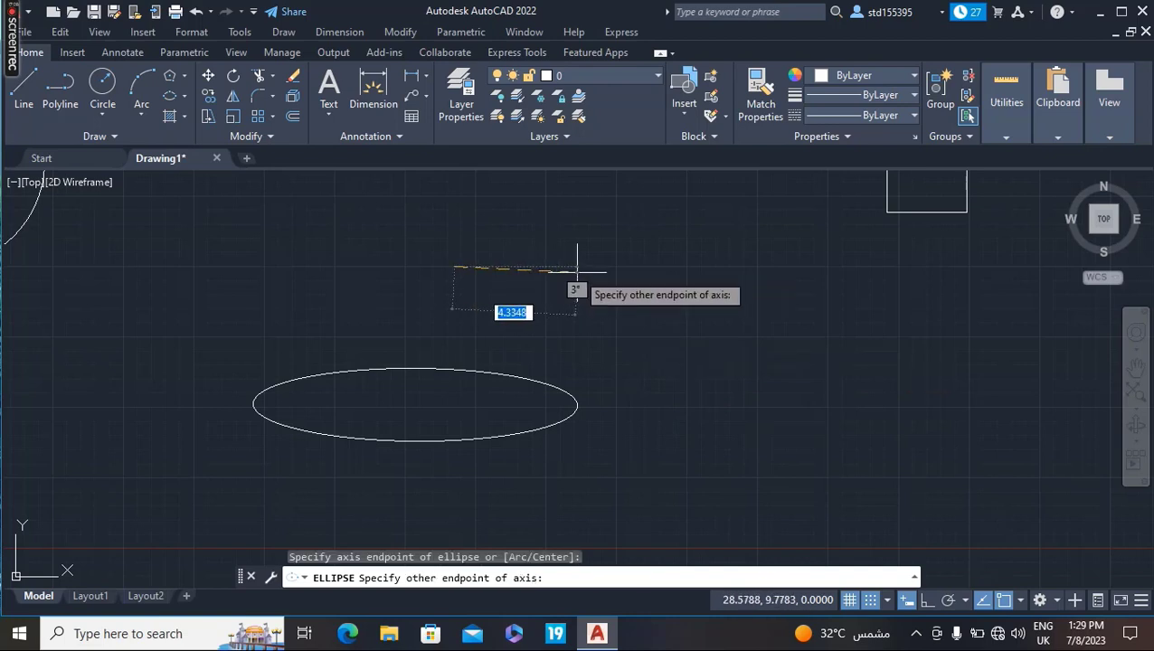
pyautogui.click(591, 267)
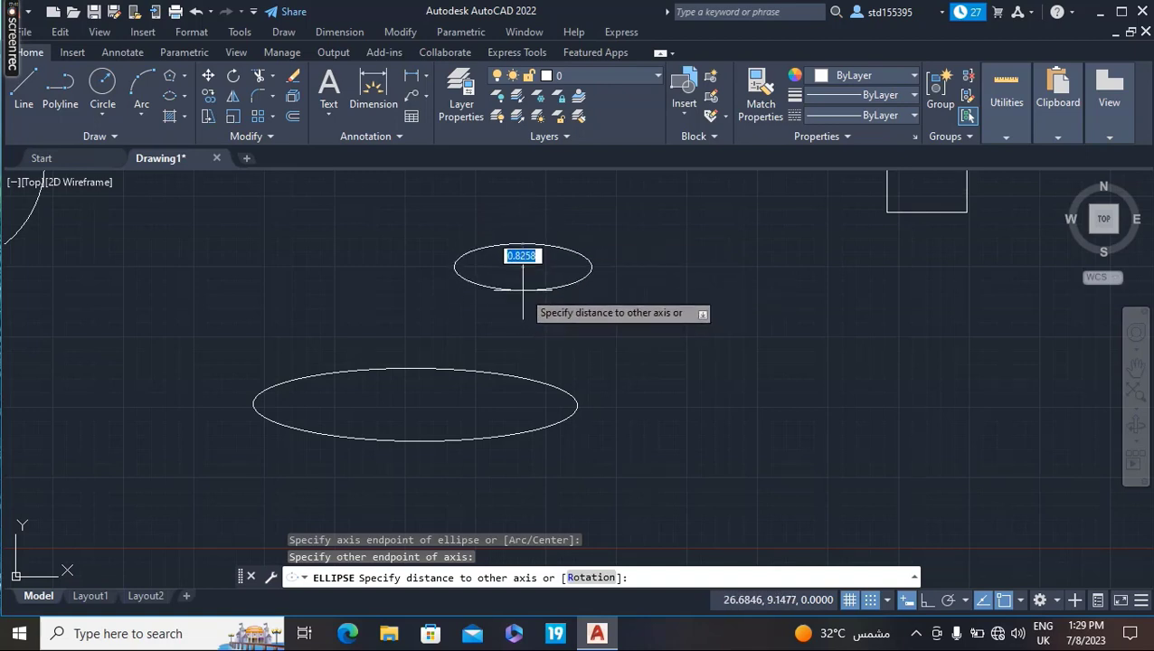
pyautogui.click(522, 289)
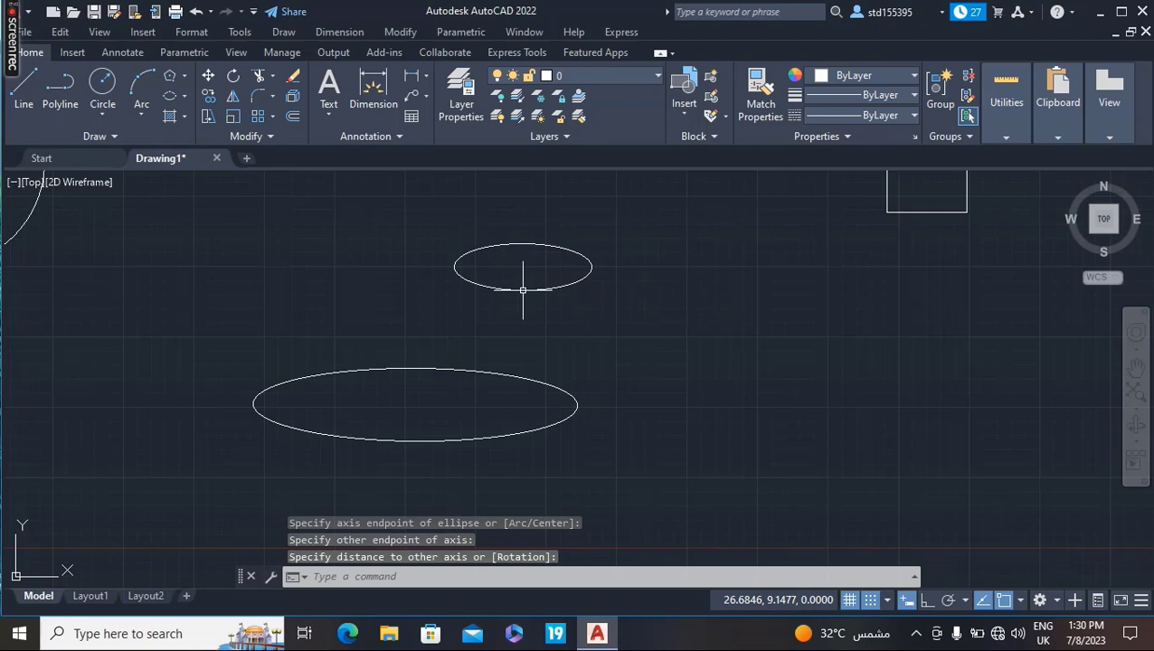
# - Draw an elliptical arc left of the small ellipse with a 45° start angle
pyautogui.click(181, 98)
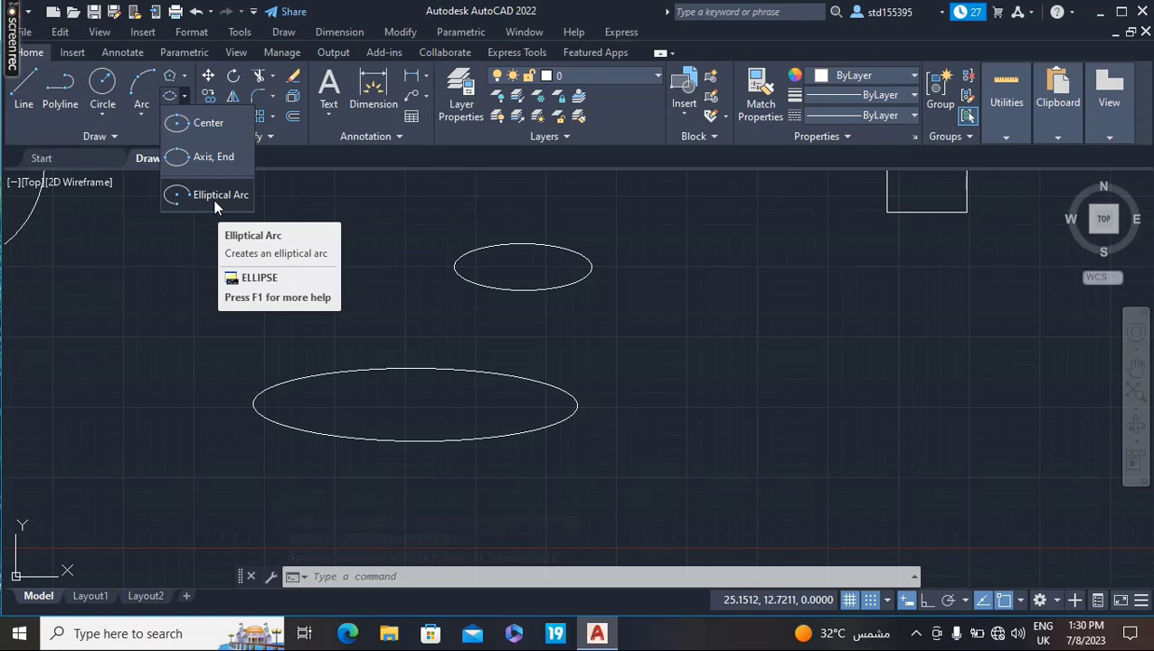
pyautogui.moveTo(213, 196)
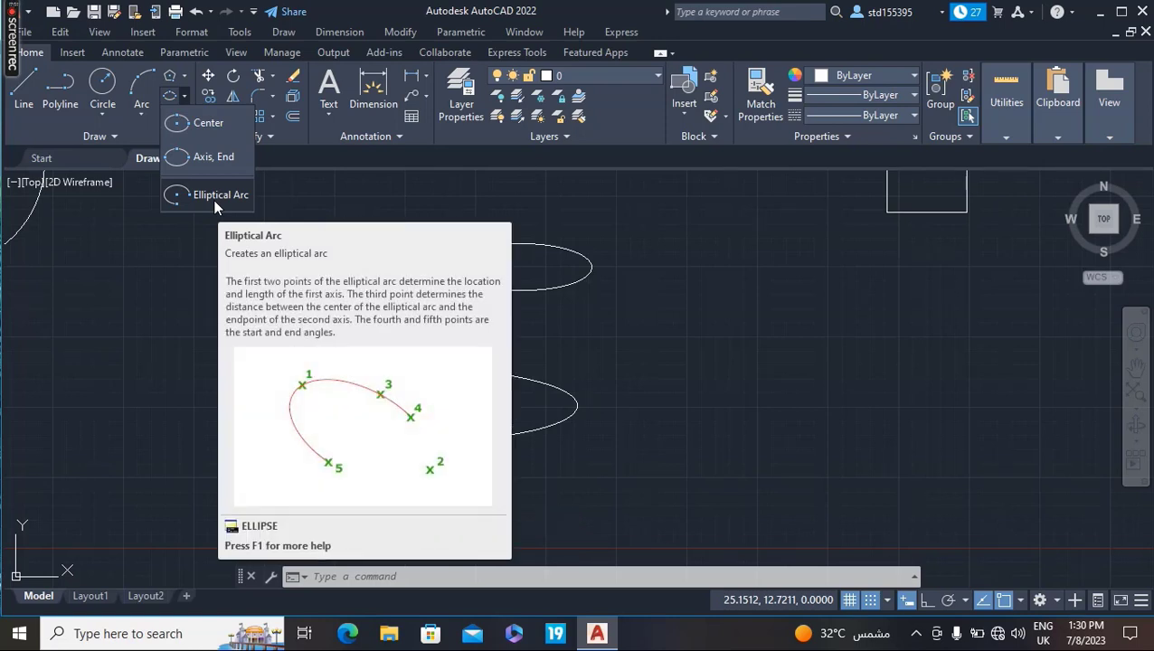
pyautogui.click(215, 197)
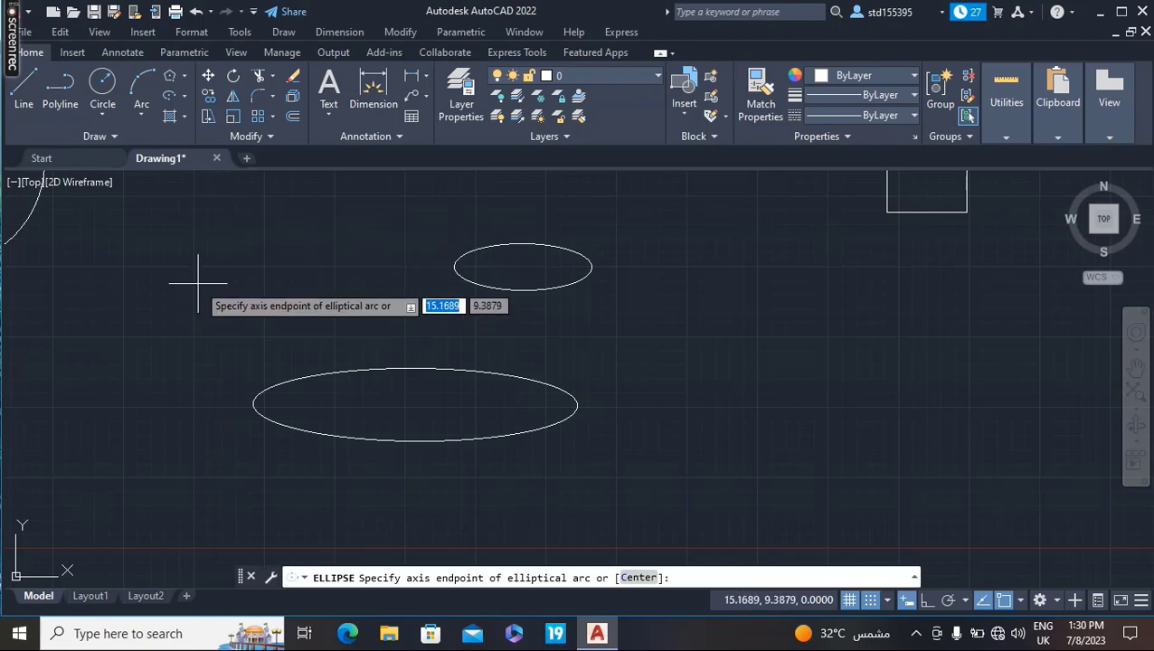
pyautogui.click(243, 265)
pyautogui.click(311, 265)
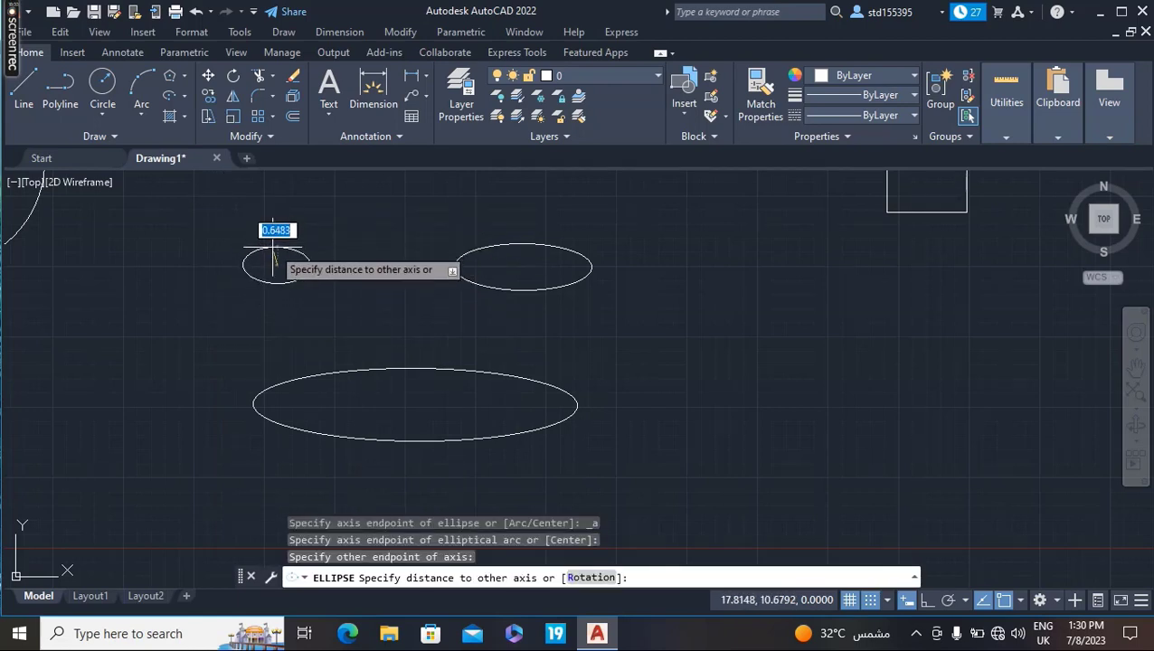
pyautogui.click(274, 254)
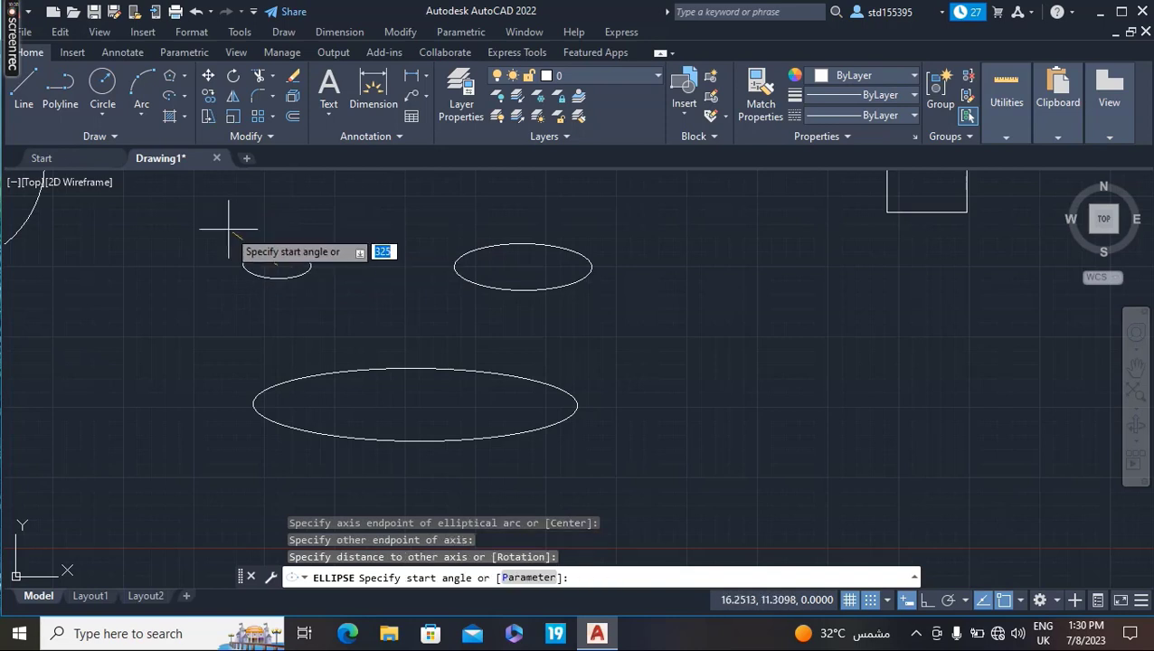
pyautogui.write('4')
pyautogui.press('Return')
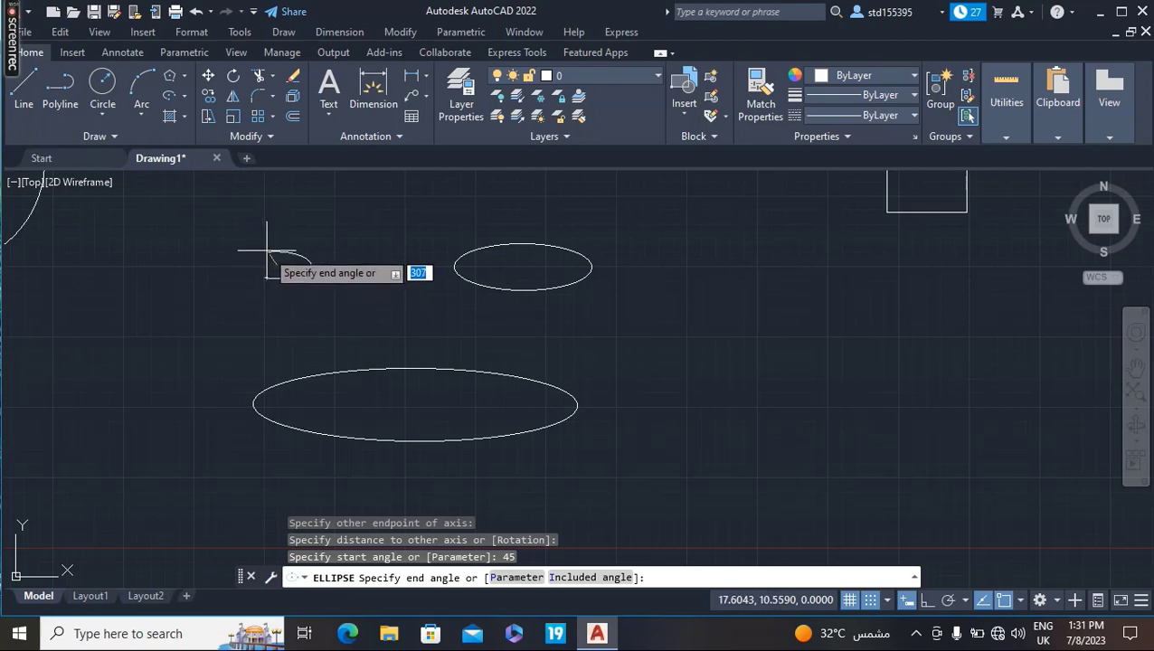
pyautogui.click(266, 252)
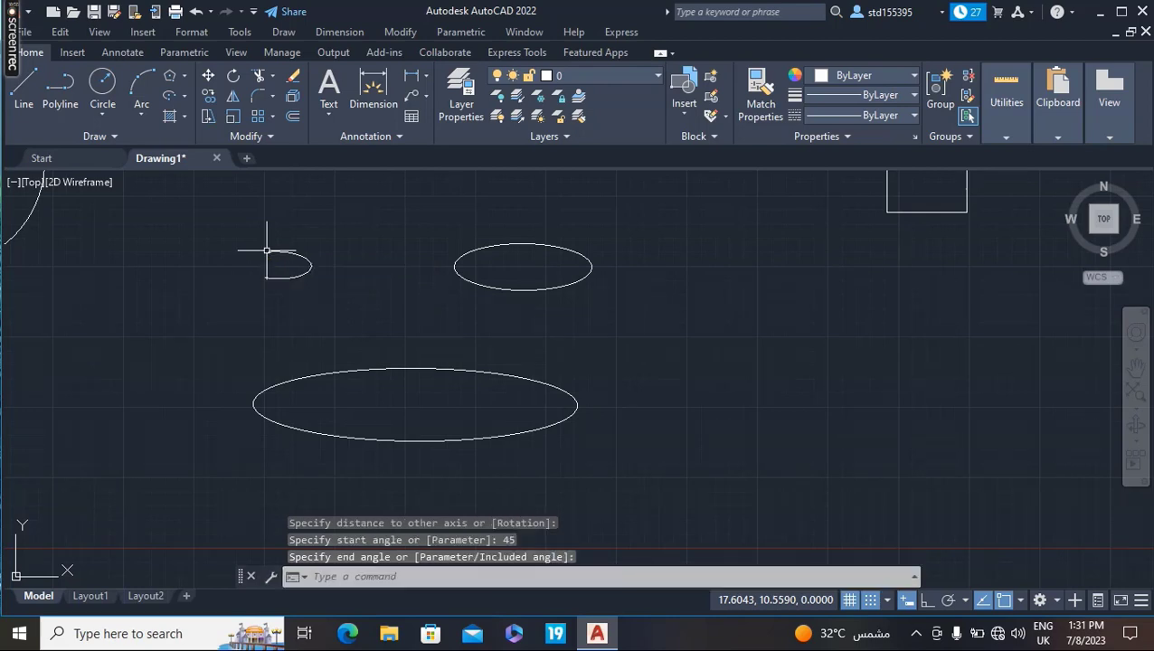
pyautogui.scroll(2, 271, 268)
pyautogui.scroll(1, 272, 269)
pyautogui.scroll(2, 271, 268)
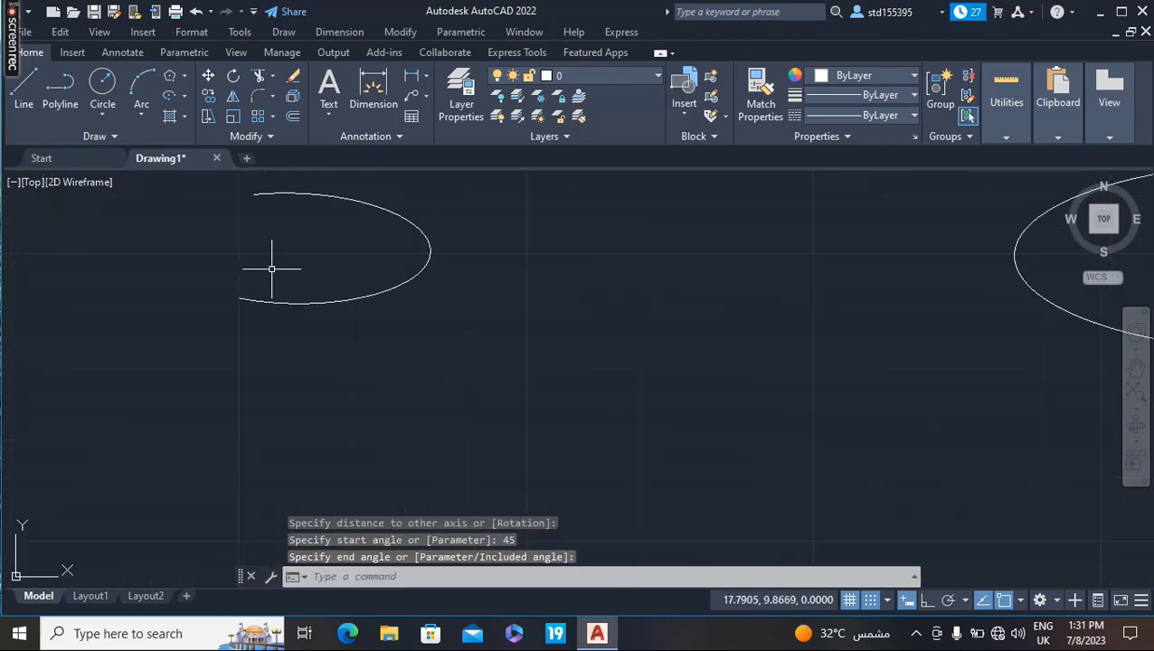
pyautogui.scroll(-5, 257, 248)
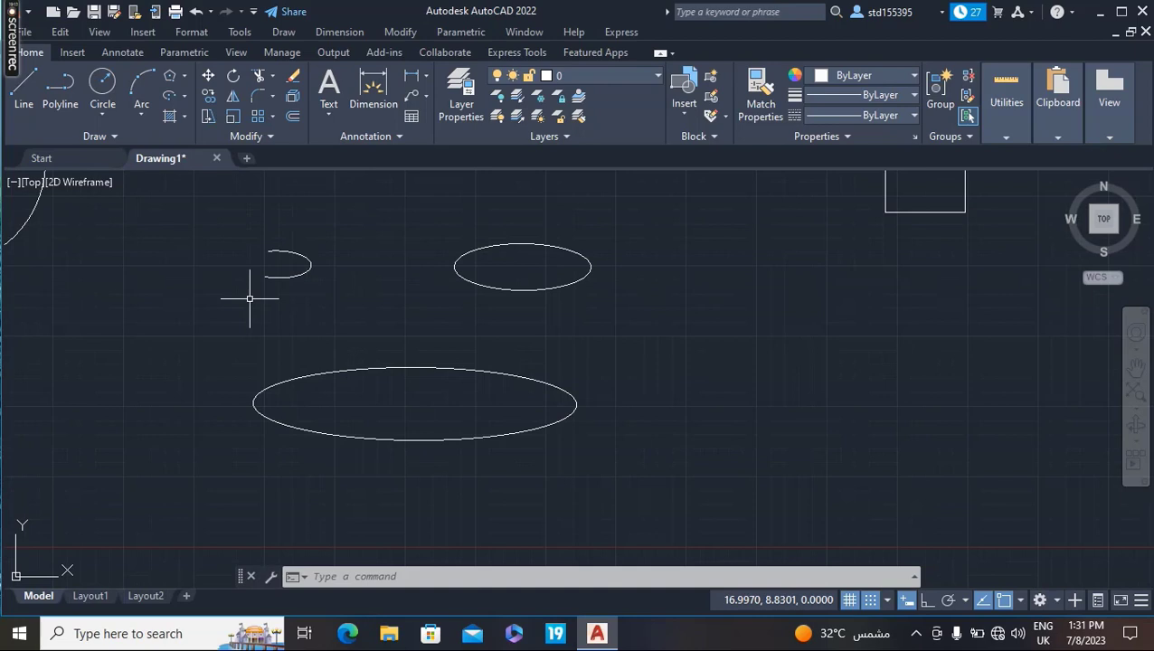
pyautogui.click(53, 12)
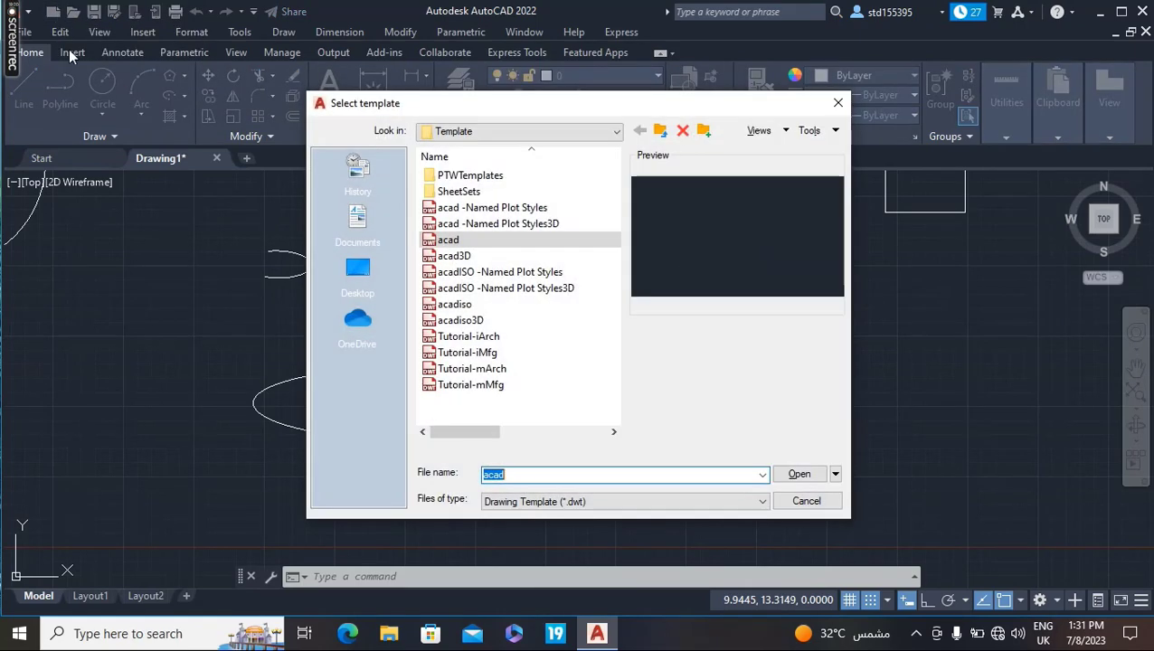
pyautogui.click(834, 475)
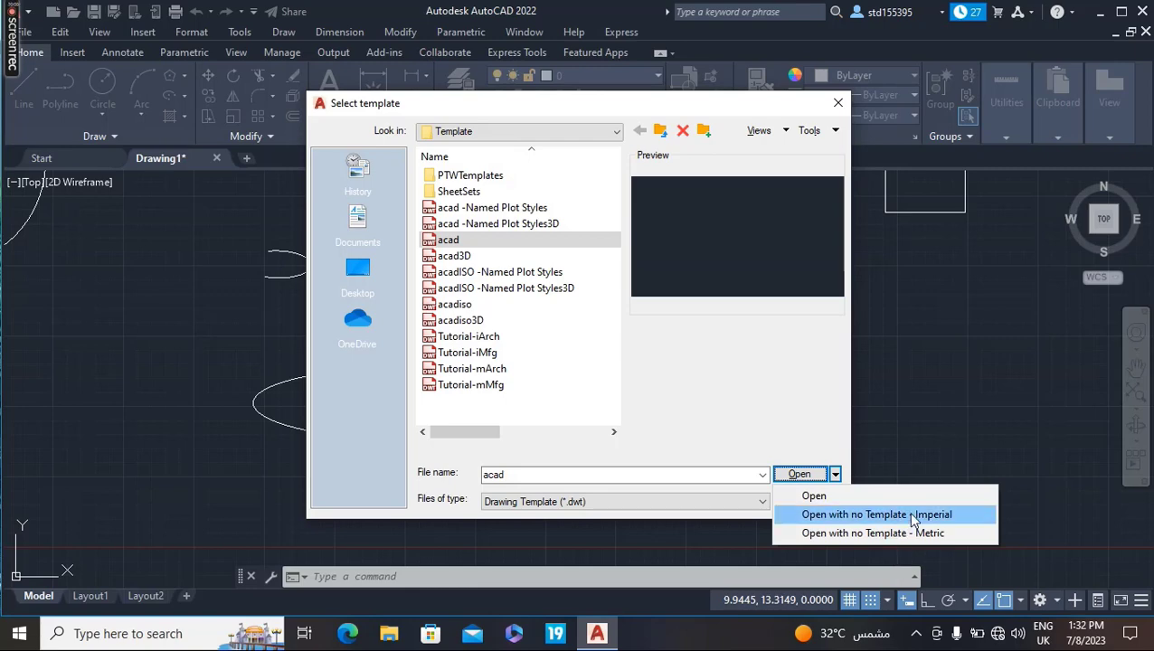
pyautogui.click(900, 514)
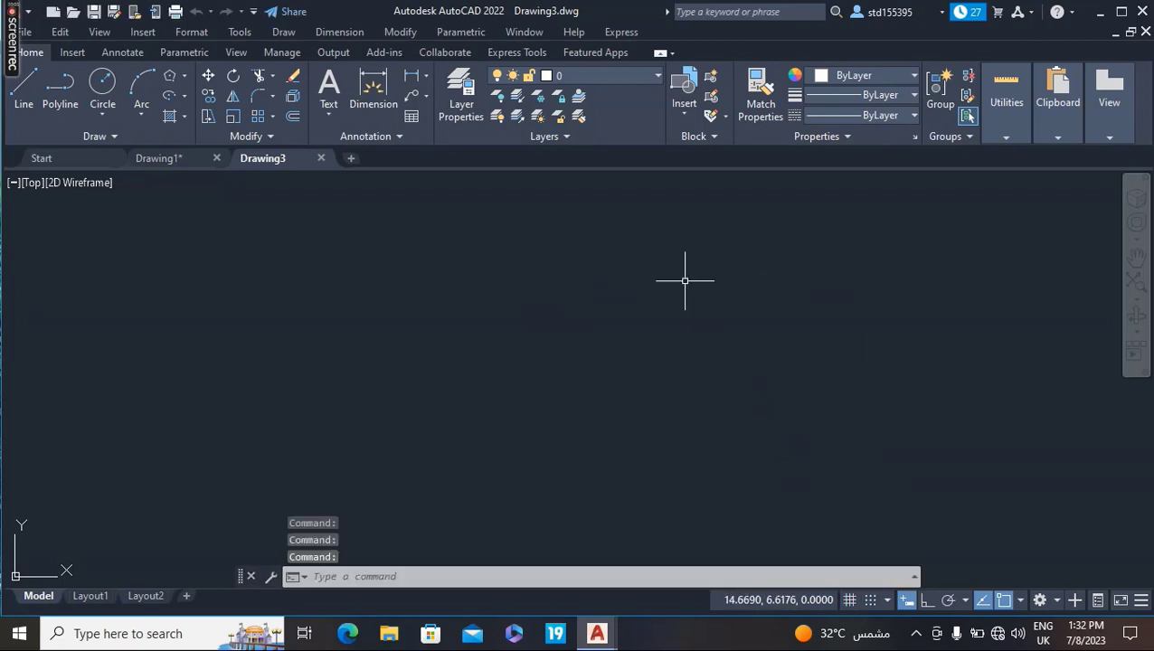
pyautogui.click(849, 601)
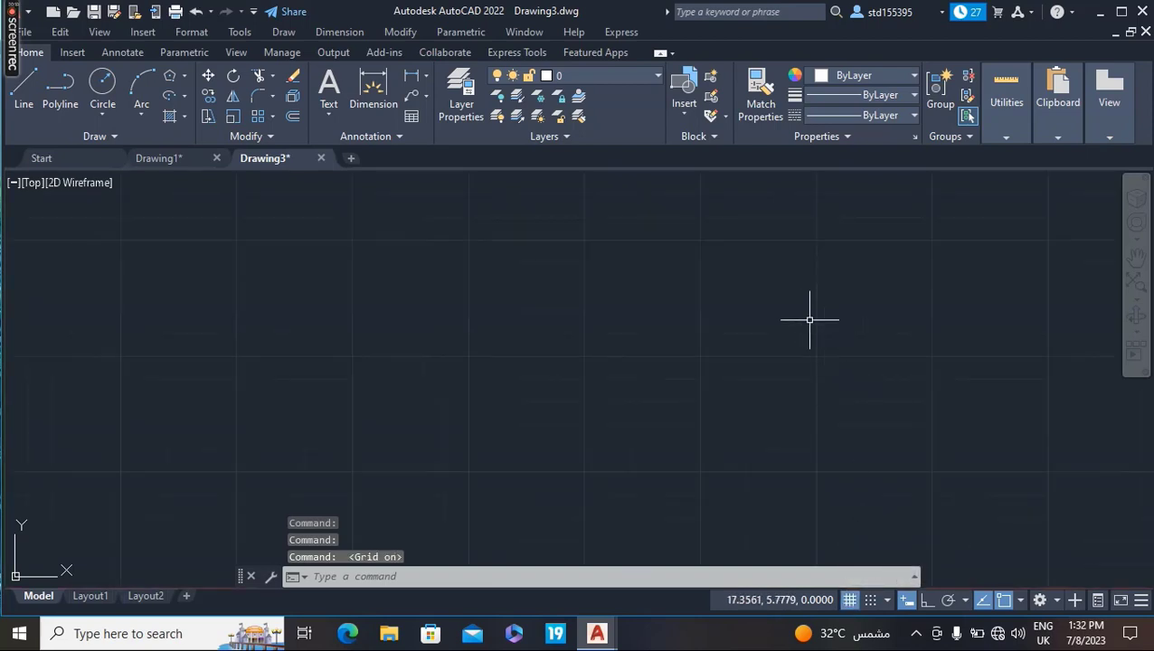
pyautogui.scroll(-2, 661, 345)
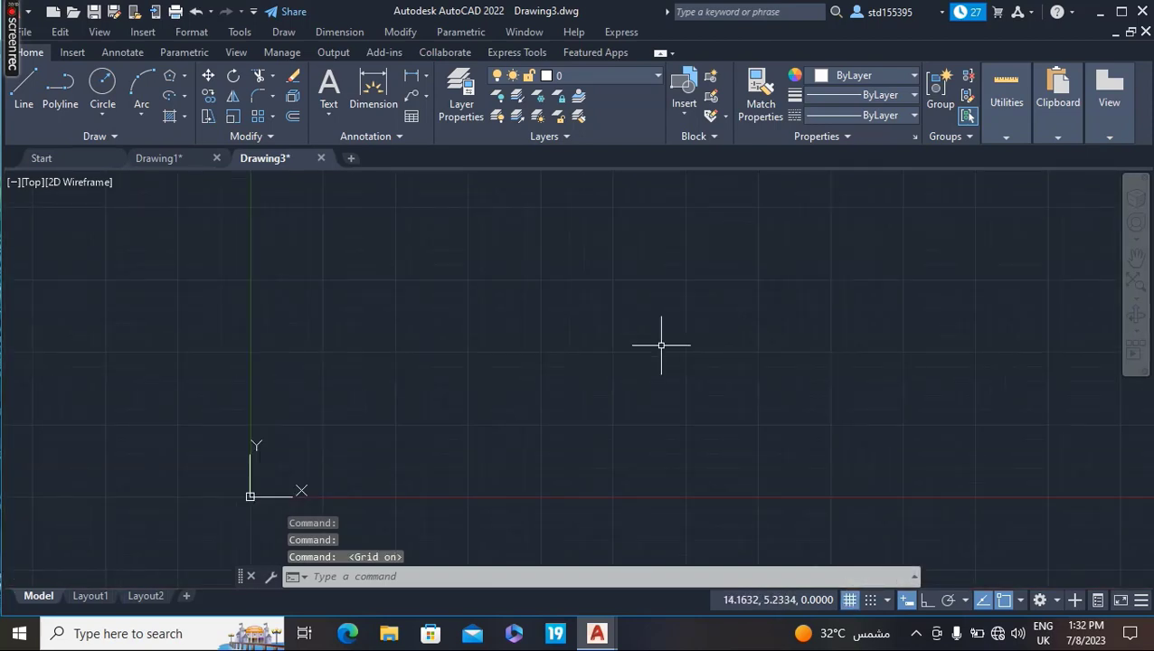
pyautogui.moveTo(706, 283); pyautogui.dragTo(592, 327, button='middle')
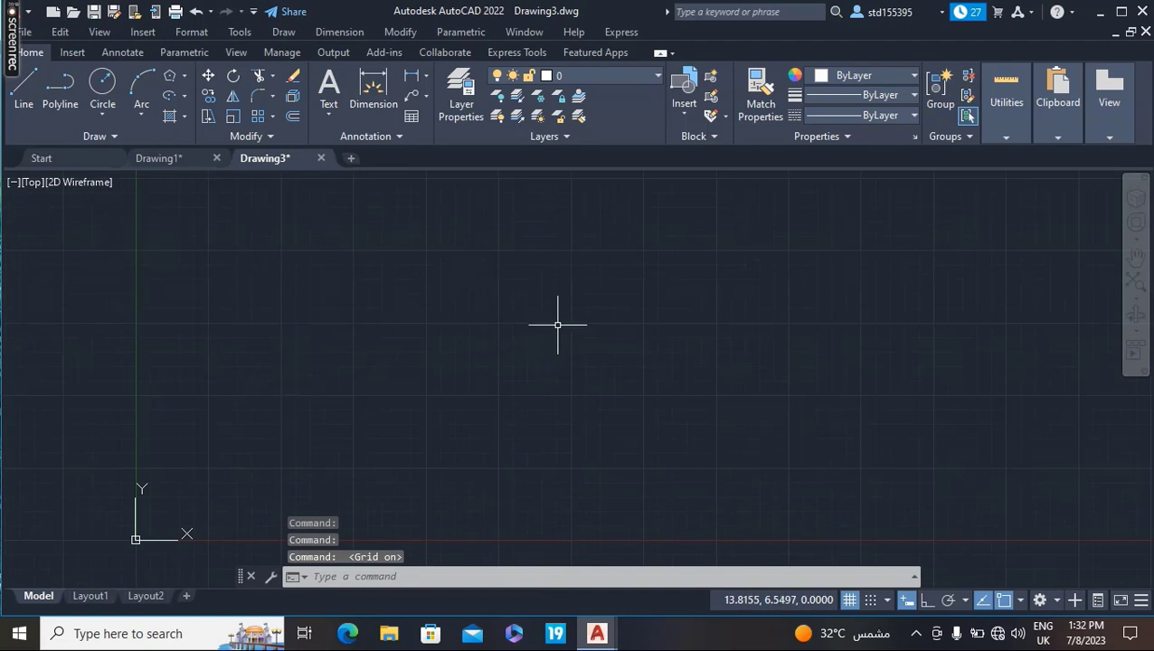
pyautogui.click(190, 159)
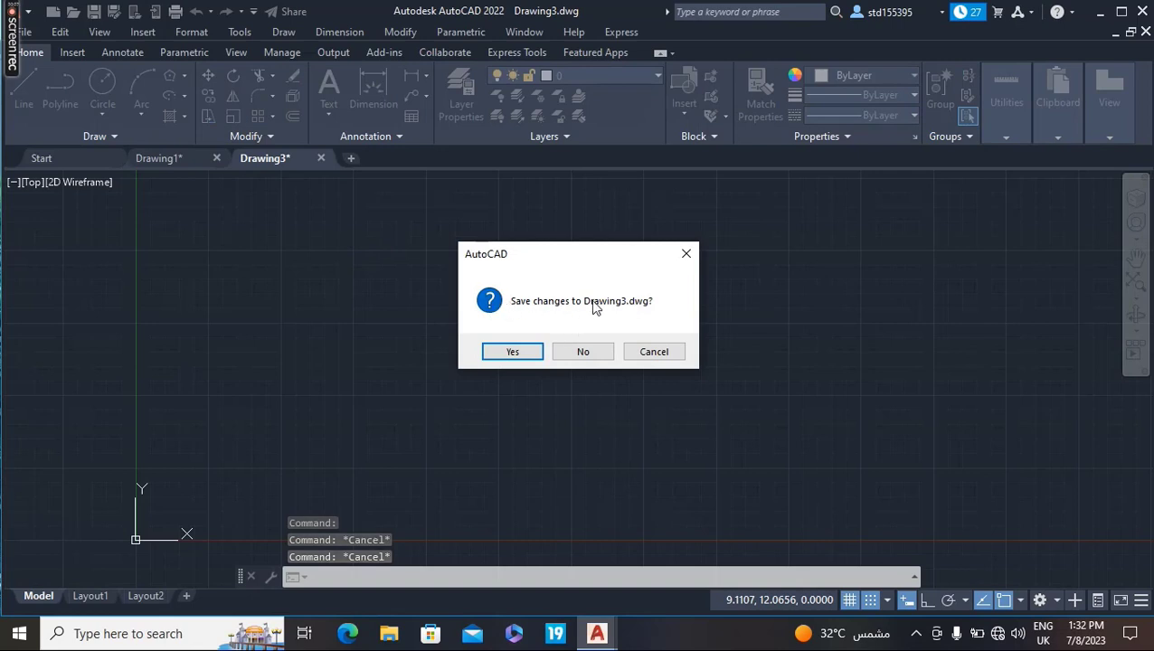
pyautogui.click(579, 352)
pyautogui.write('PO')
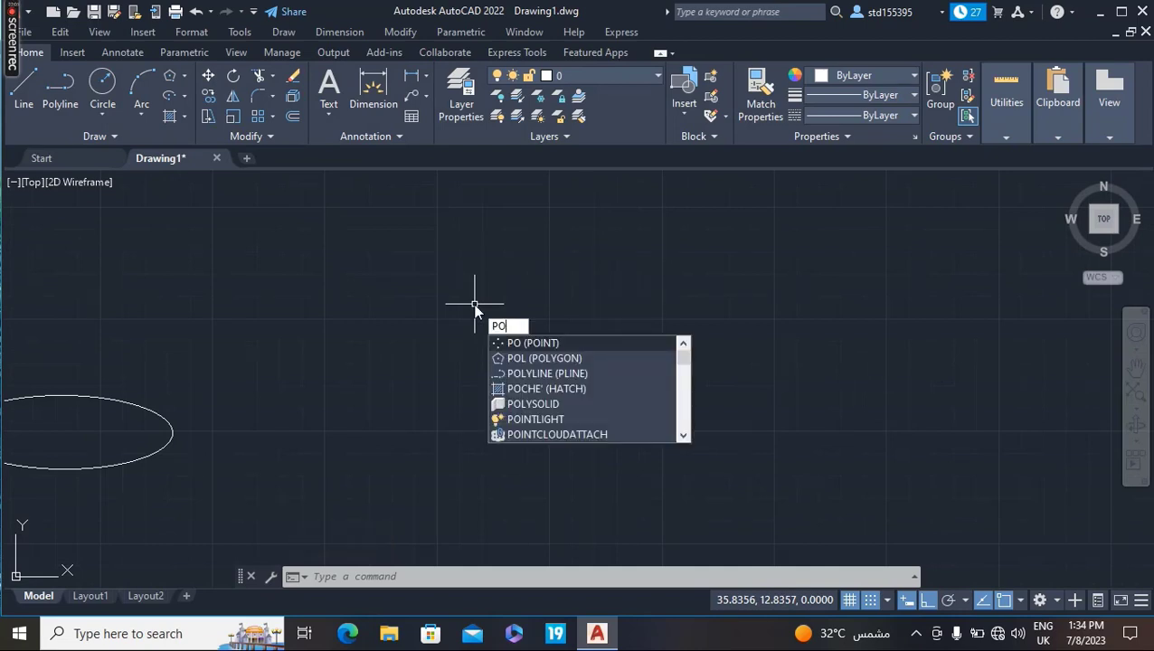
# - Draw a six-sided polygon inscribed in a circle, centred on the canvas
pyautogui.write('L')
pyautogui.press('Return')
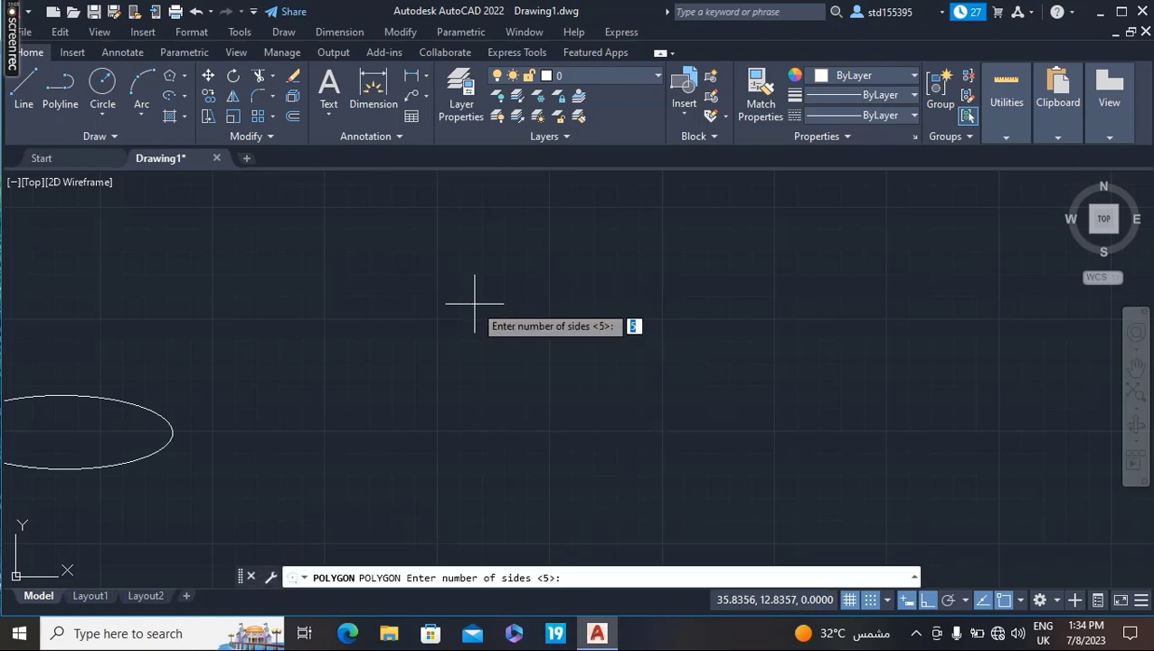
pyautogui.write('6')
pyautogui.press('Return')
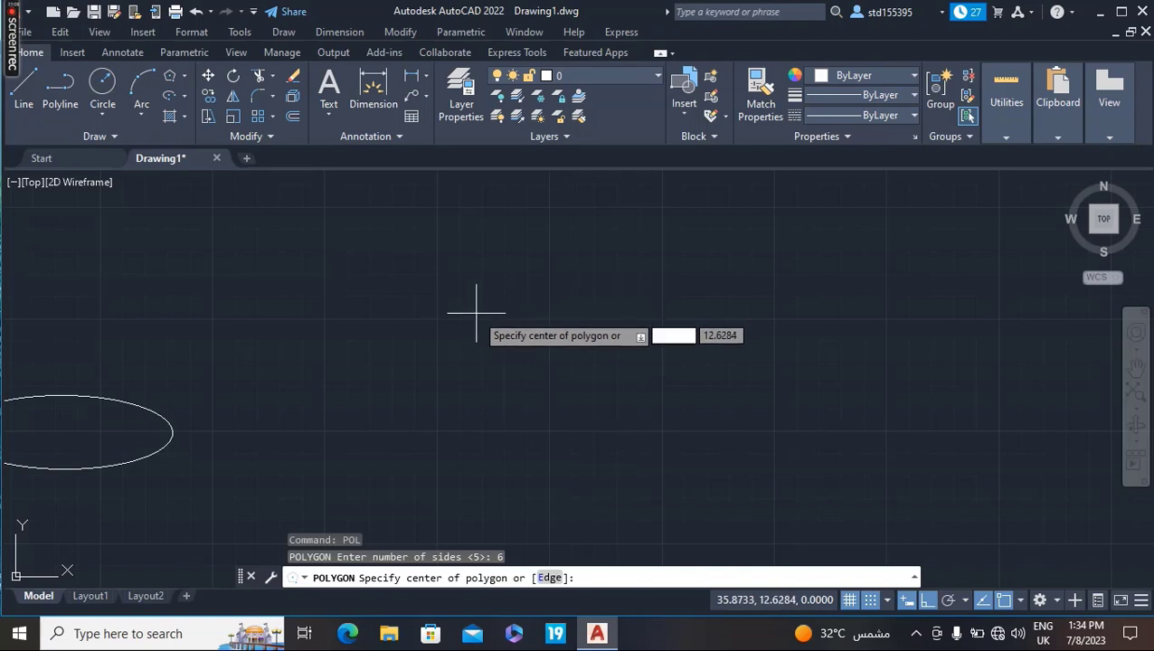
pyautogui.click(487, 341)
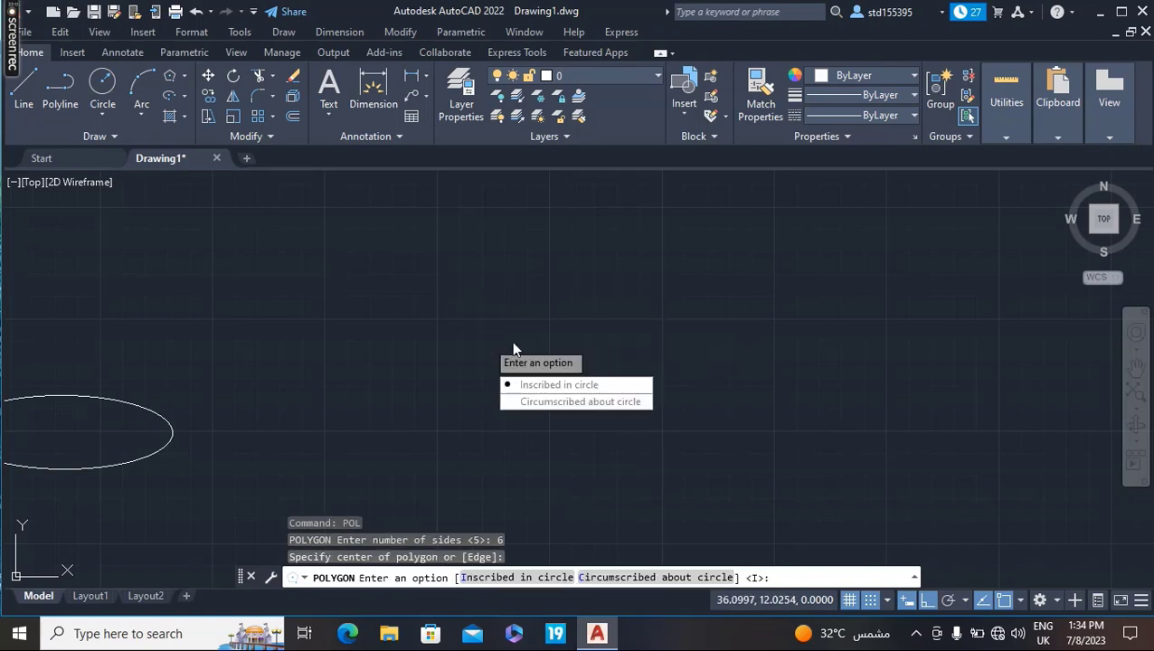
pyautogui.press('Down')
pyautogui.press('Up')
pyautogui.press('Return')
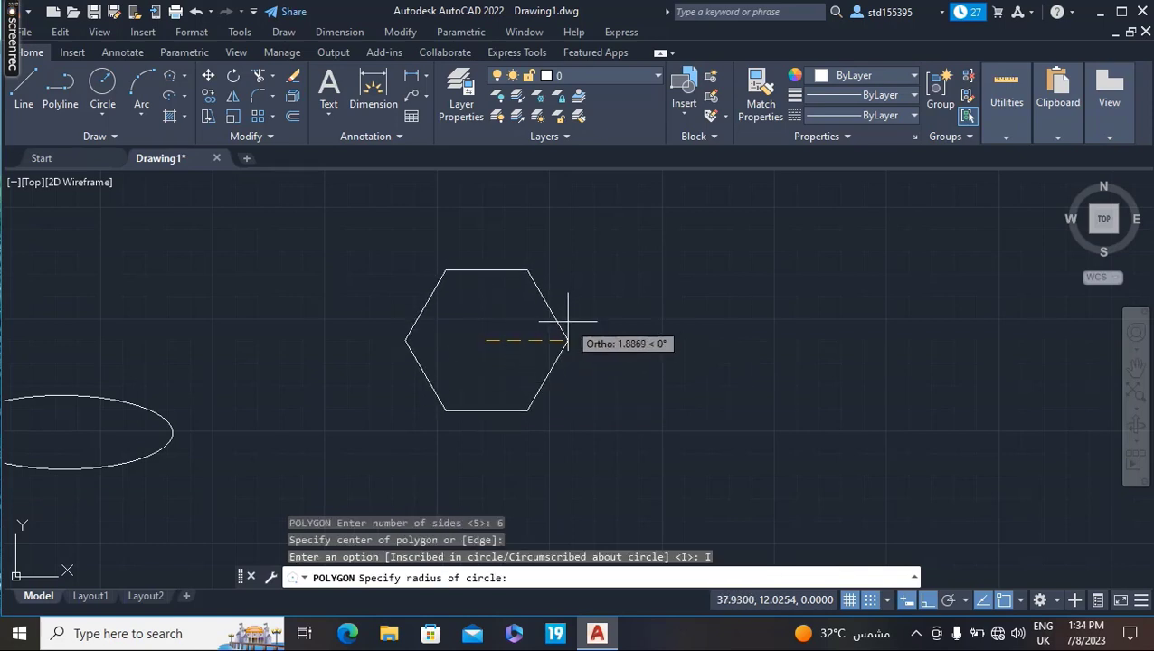
pyautogui.click(560, 323)
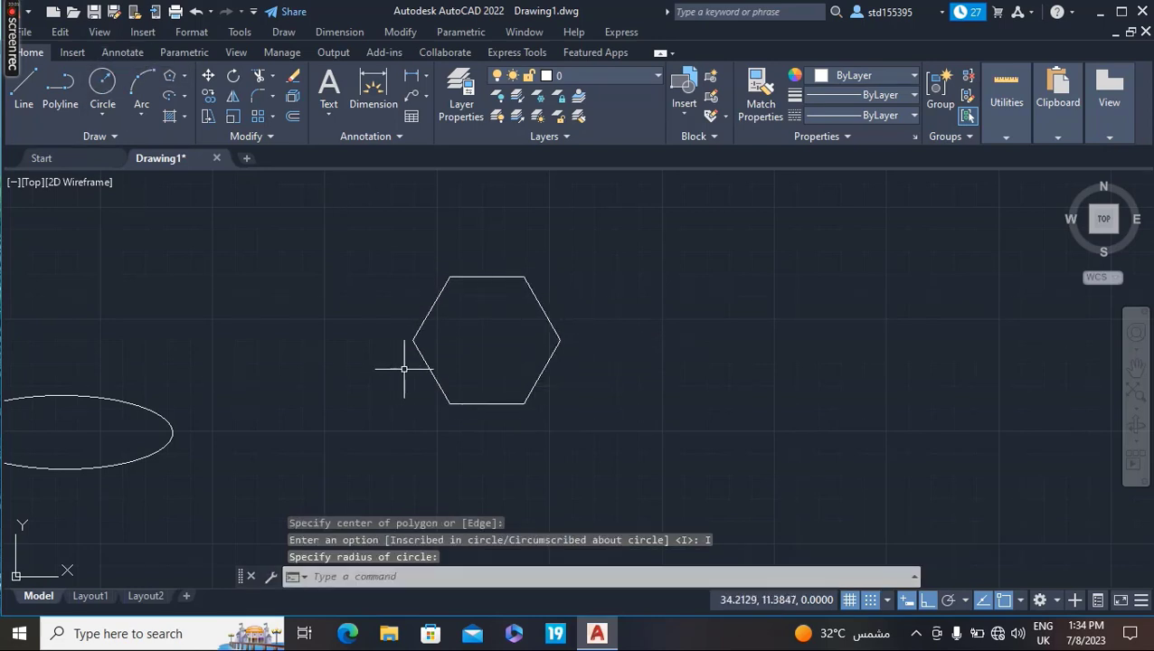
# - Add a circle centred on the hexagon and passing through one of its vertices
pyautogui.click(103, 86)
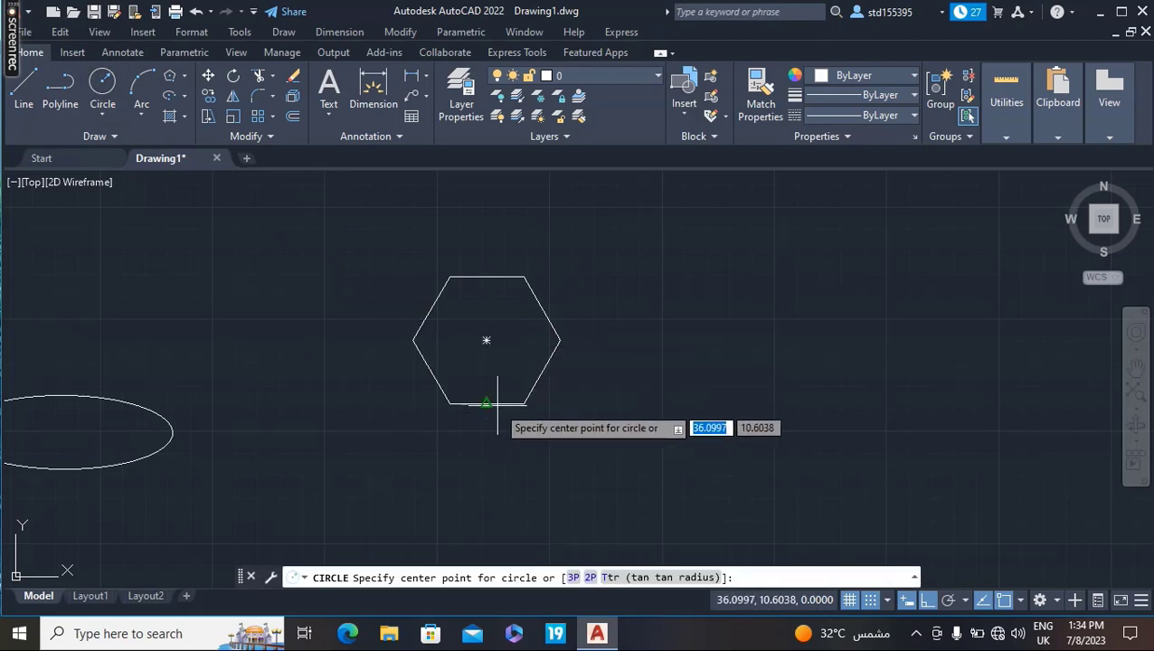
pyautogui.click(487, 340)
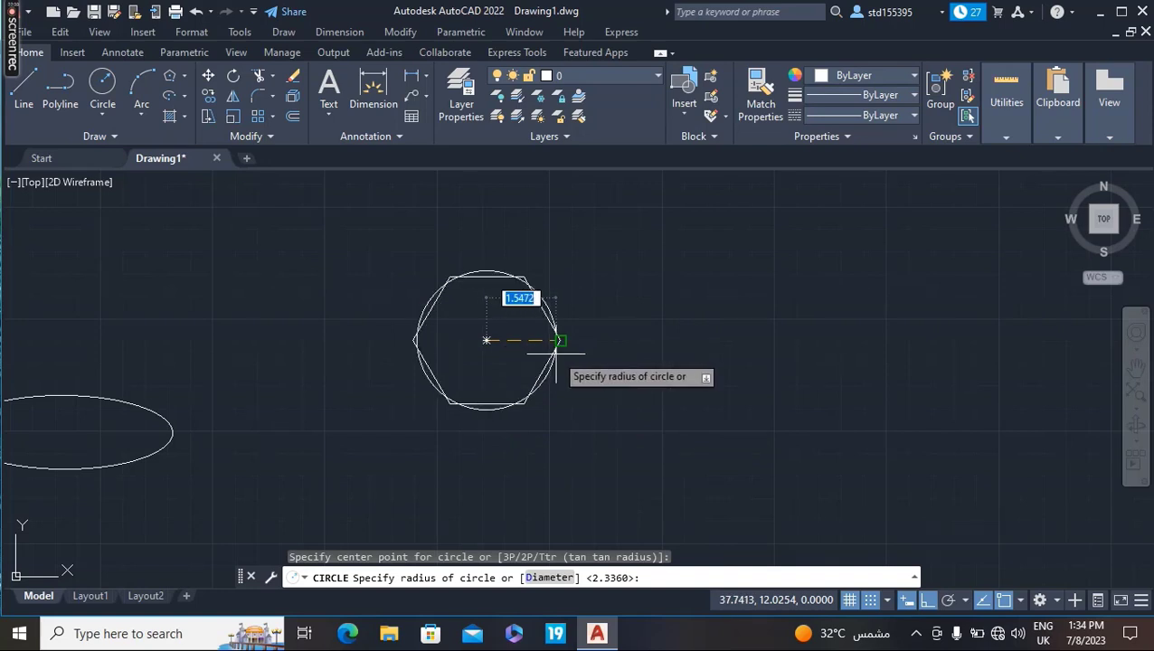
pyautogui.scroll(2, 558, 335)
pyautogui.click(560, 331)
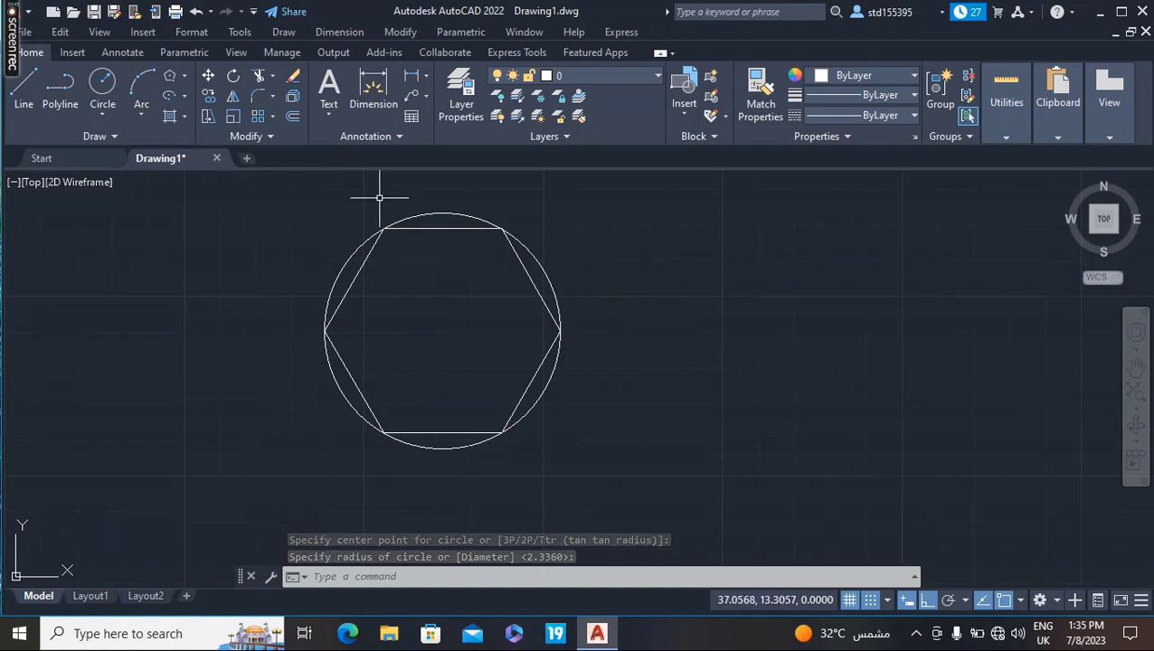
pyautogui.write('p')
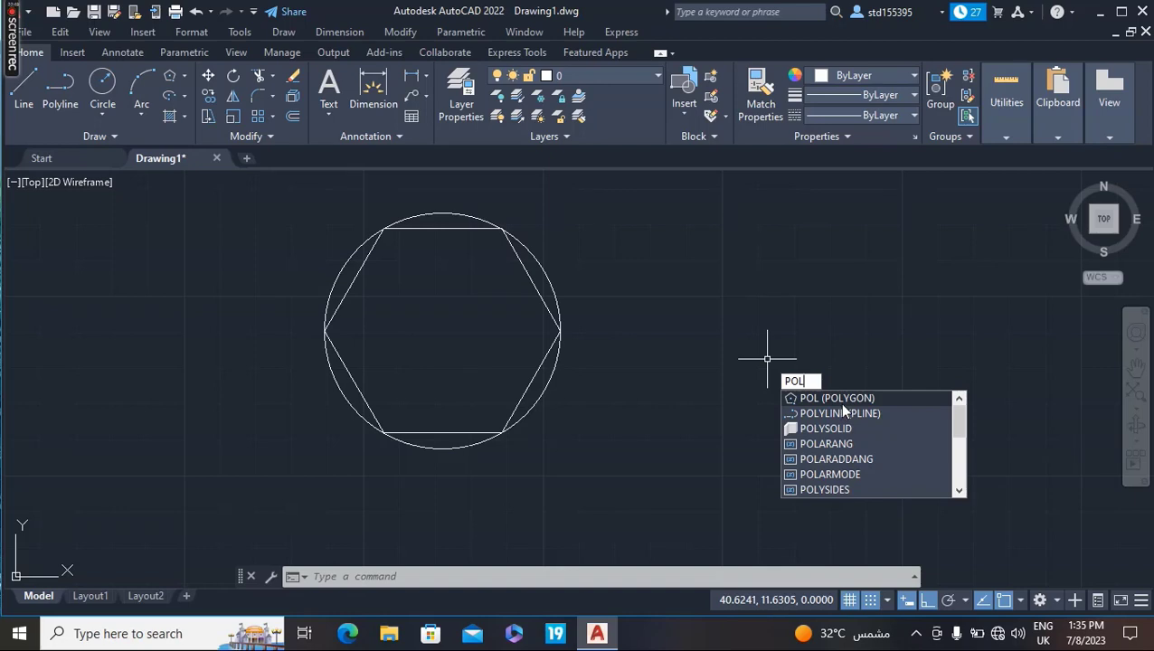
# - Draw a second six-sided polygon, circumscribed about a circle, to the right
pyautogui.click(839, 402)
pyautogui.press('Return')
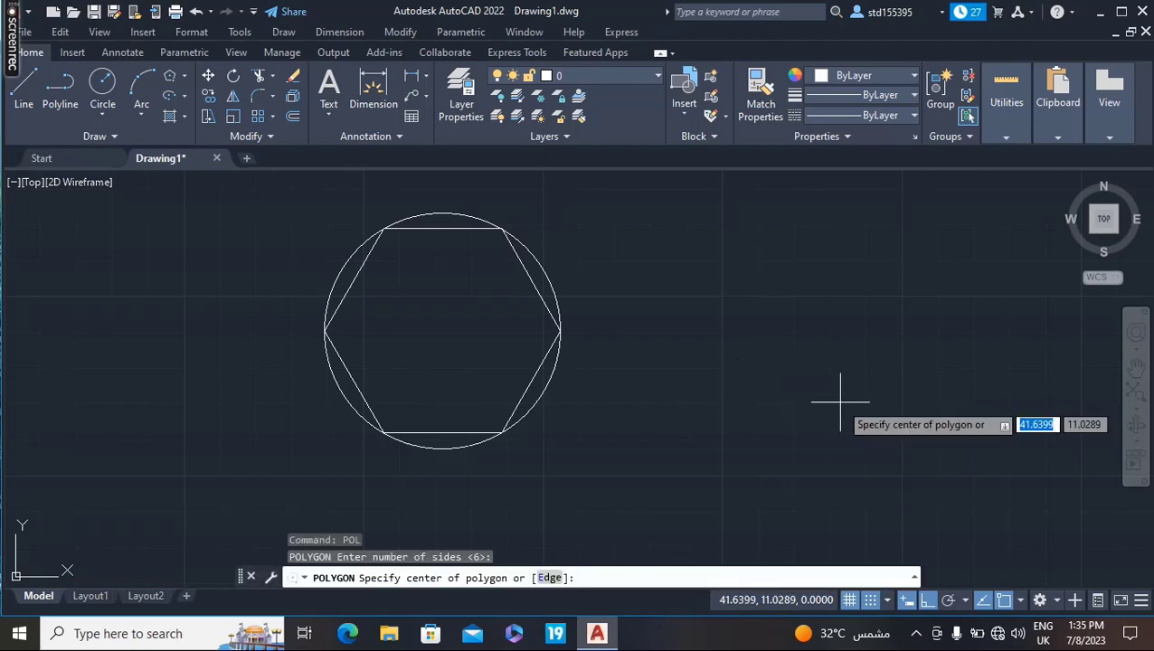
pyautogui.click(787, 373)
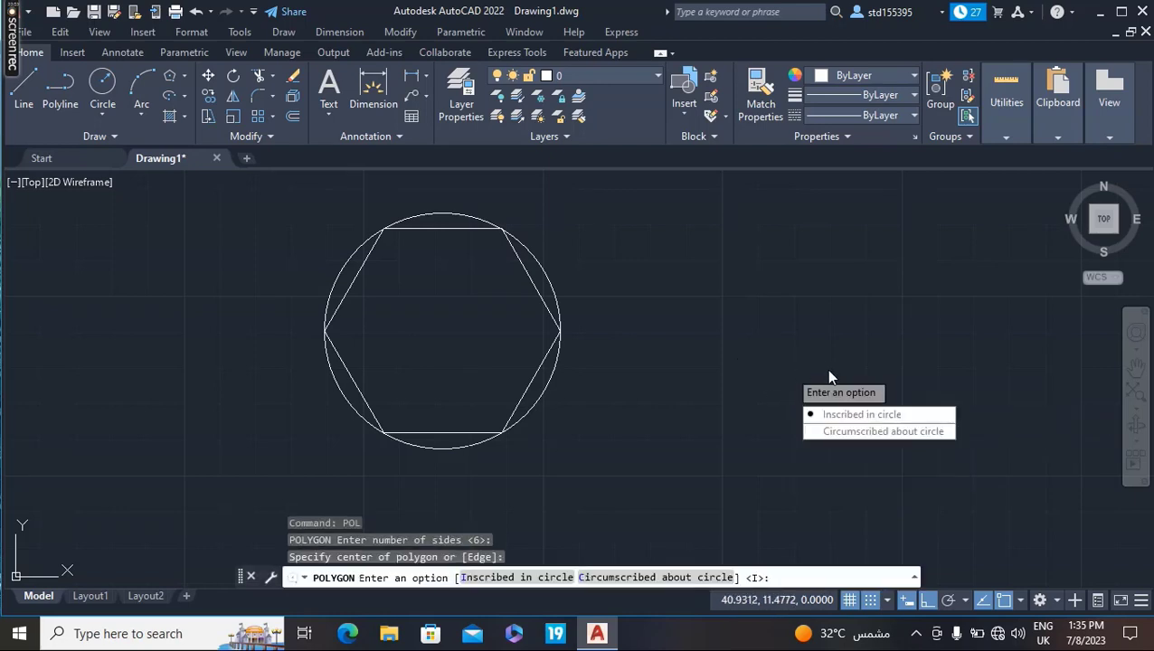
pyautogui.click(850, 431)
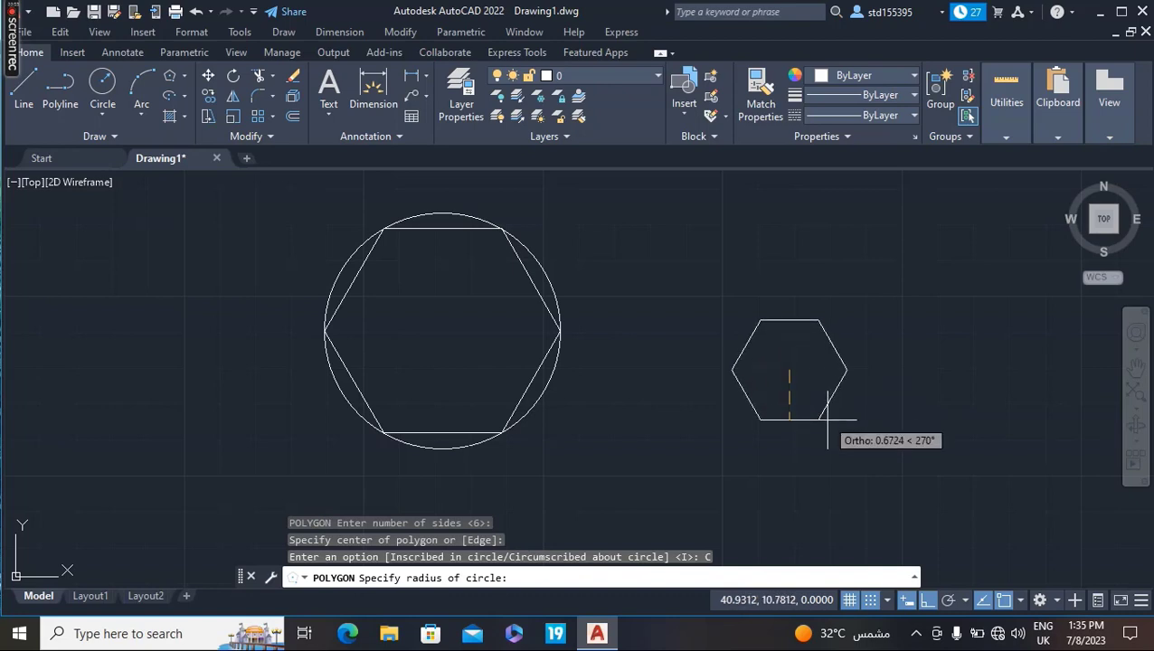
pyautogui.click(843, 466)
# - Fit a circle inside the second hexagon, centred on it and touching its sides
pyautogui.click(103, 84)
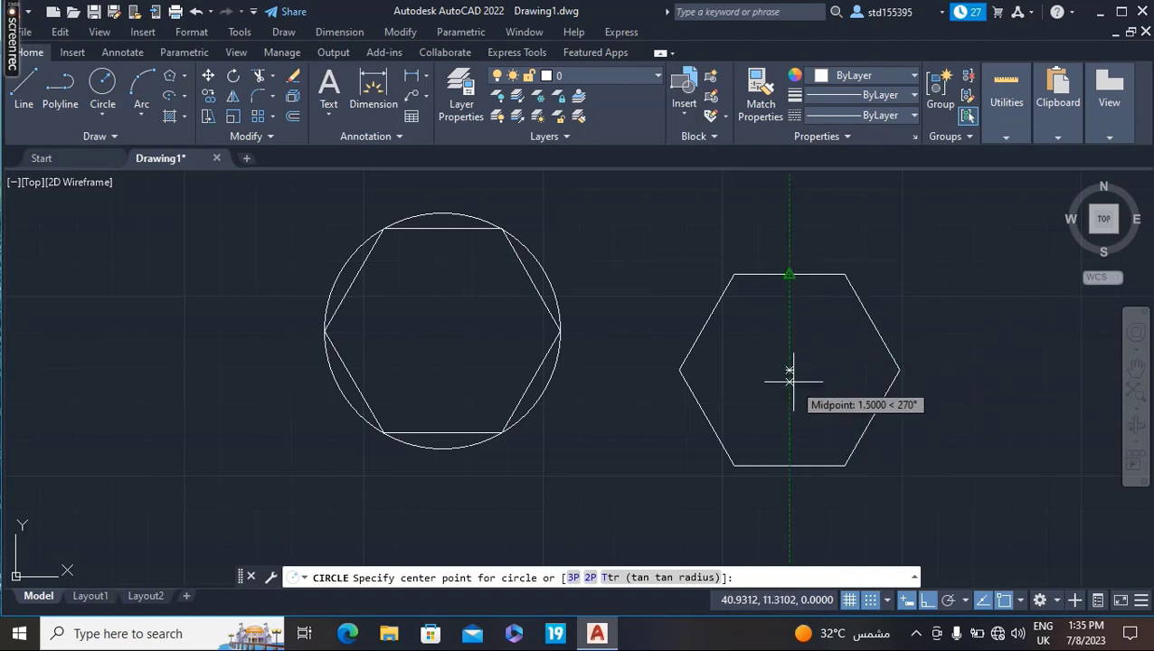
pyautogui.click(790, 369)
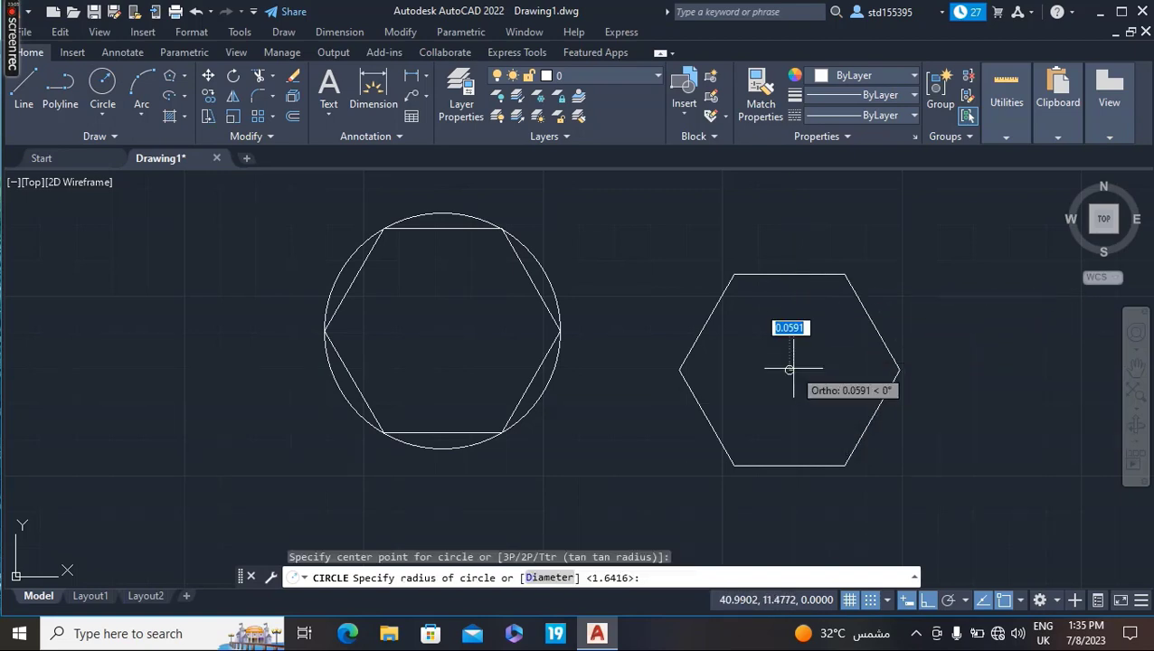
pyautogui.click(886, 319)
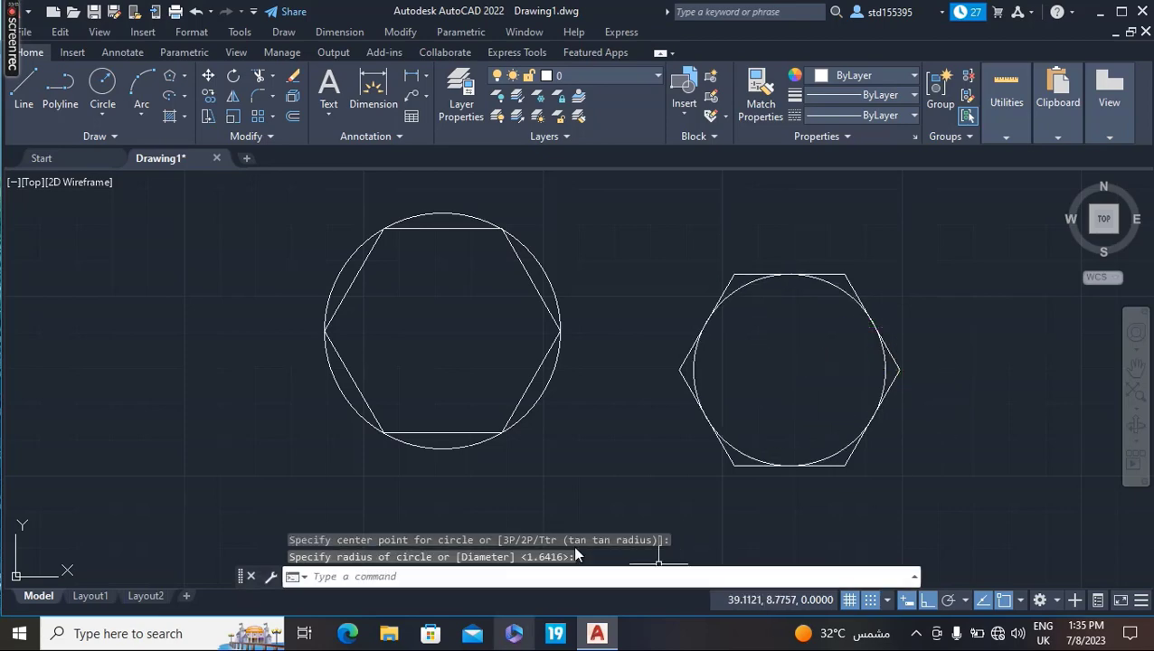
# - Inspect the close-up, then undo the second hexagon and both circles
pyautogui.scroll(5, 747, 399)
pyautogui.moveTo(747, 399); pyautogui.dragTo(657, 226, button='middle')
pyautogui.scroll(-3, 665, 224)
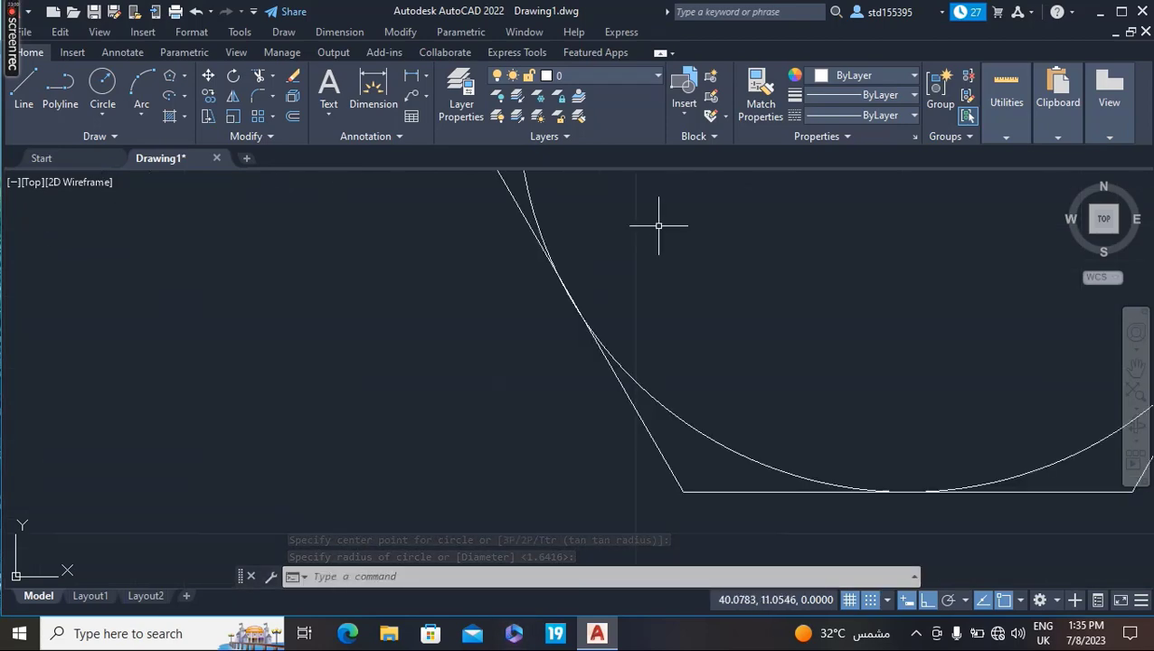
pyautogui.scroll(-1, 701, 292)
pyautogui.scroll(-4, 531, 362)
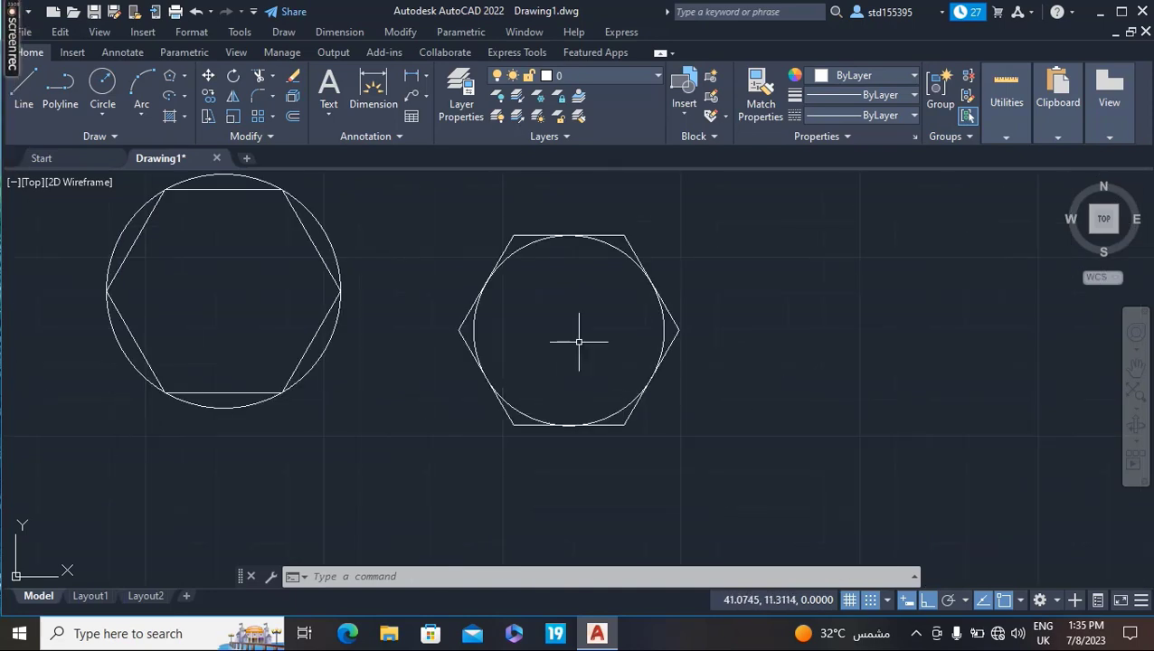
pyautogui.hotkey('ctrl', 'z')
pyautogui.hotkey('ctrl', 'z')
pyautogui.hotkey('ctrl', 'z')
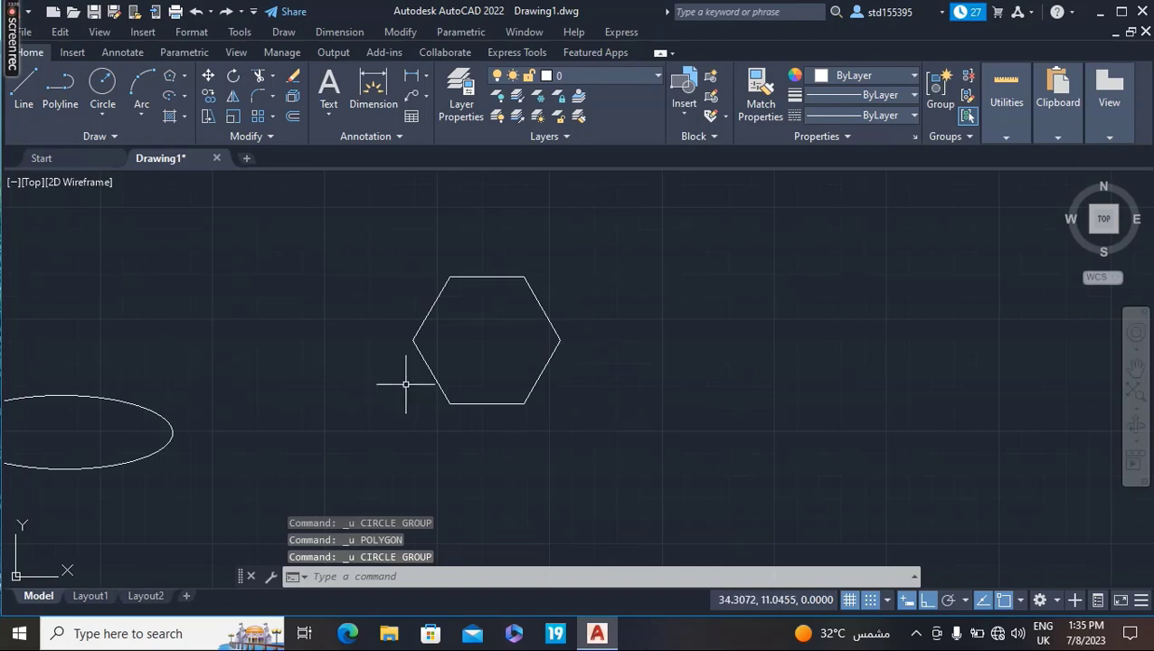
# - Zoom to extents to show all circles, ellipses and the hexagon, cancelling a stray menu and selection
pyautogui.scroll(-2, 287, 386)
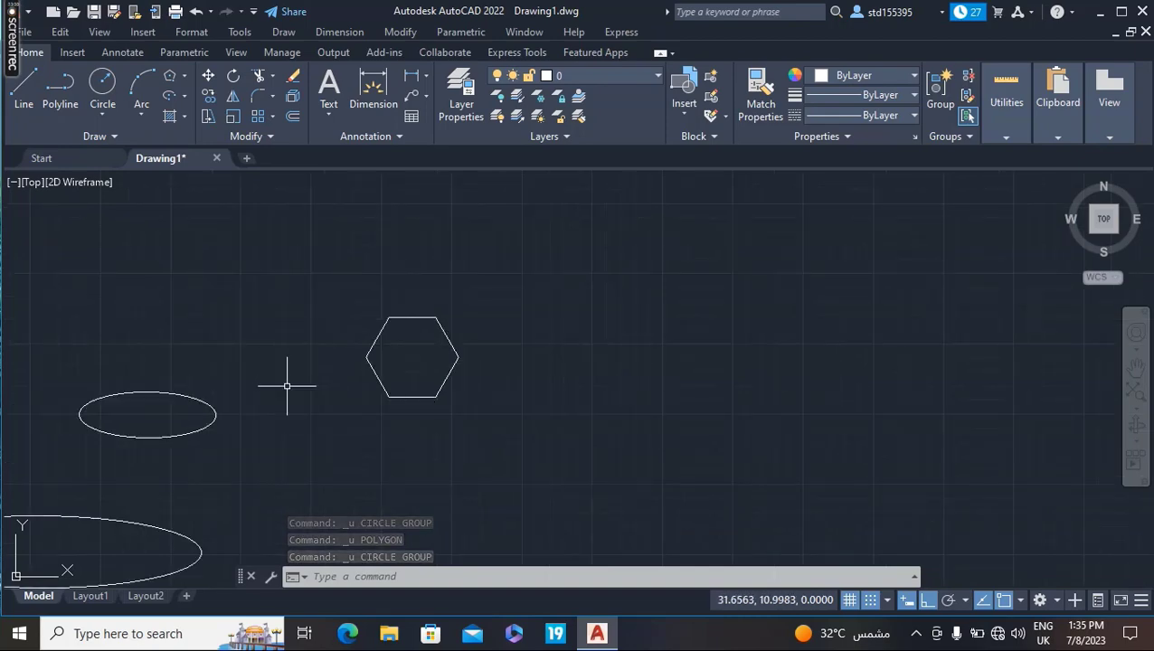
pyautogui.middleClick(286, 387)
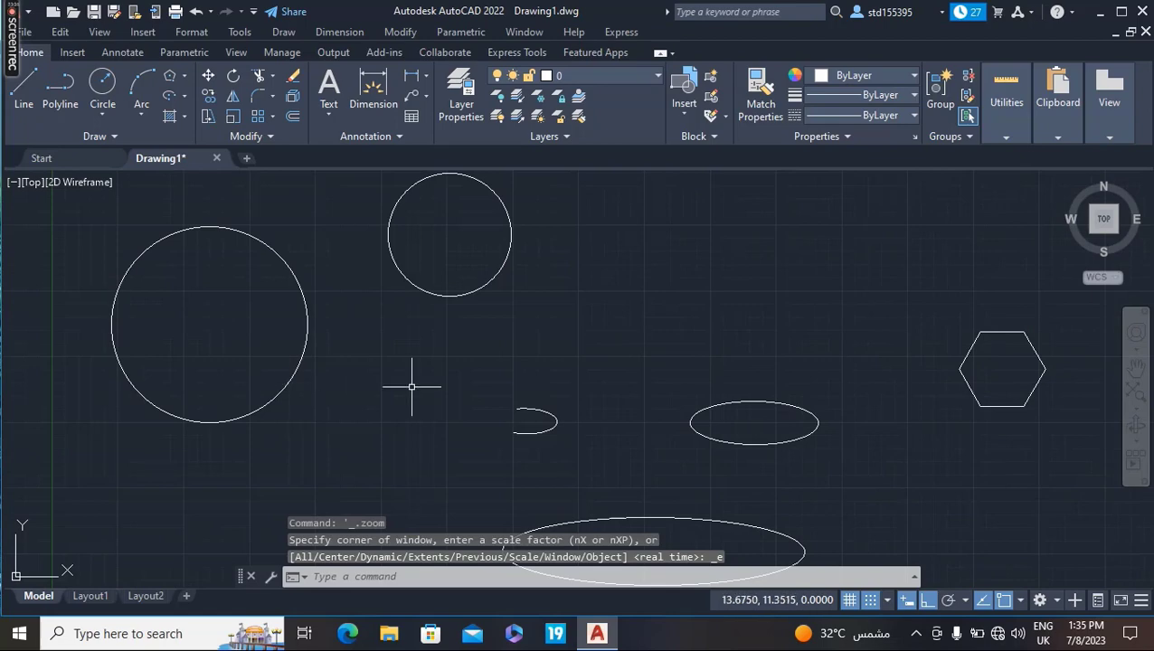
pyautogui.scroll(-2, 490, 368)
pyautogui.scroll(1, 489, 368)
pyautogui.middleClick(489, 367)
pyautogui.rightClick(490, 367)
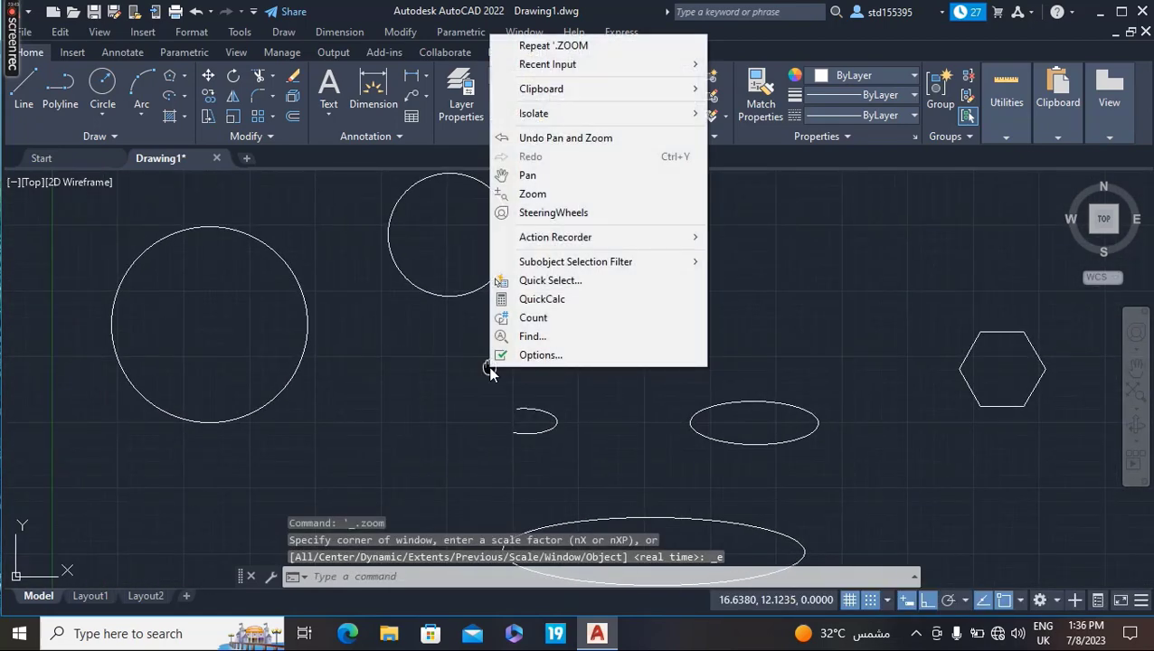
pyautogui.click(733, 457)
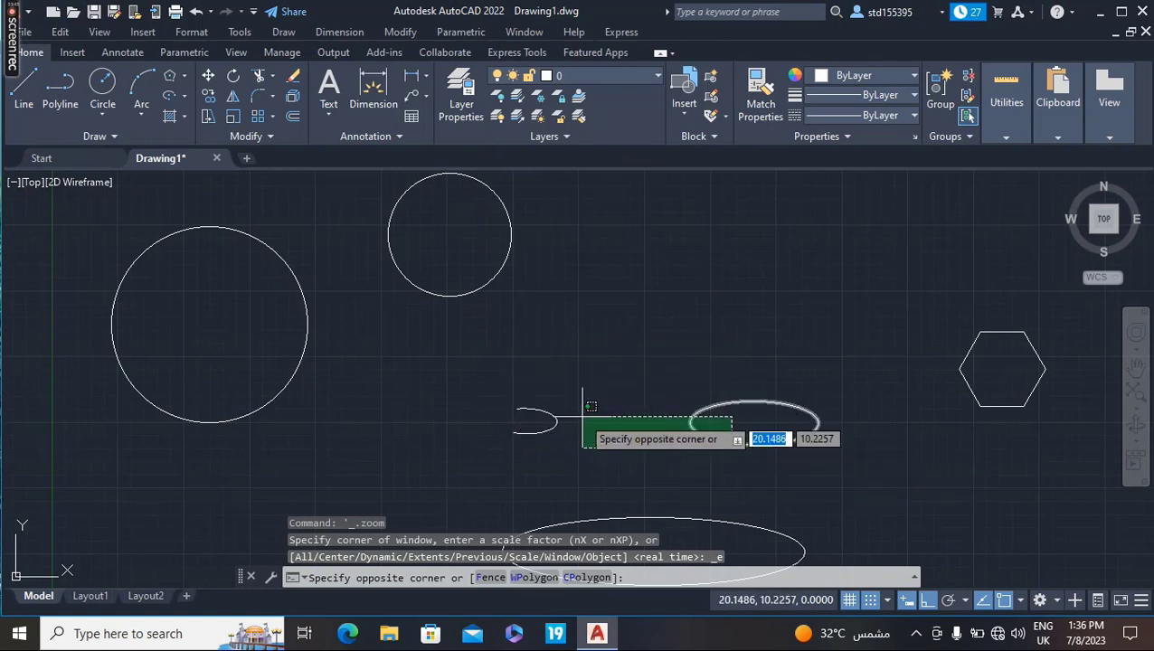
pyautogui.press('Escape')
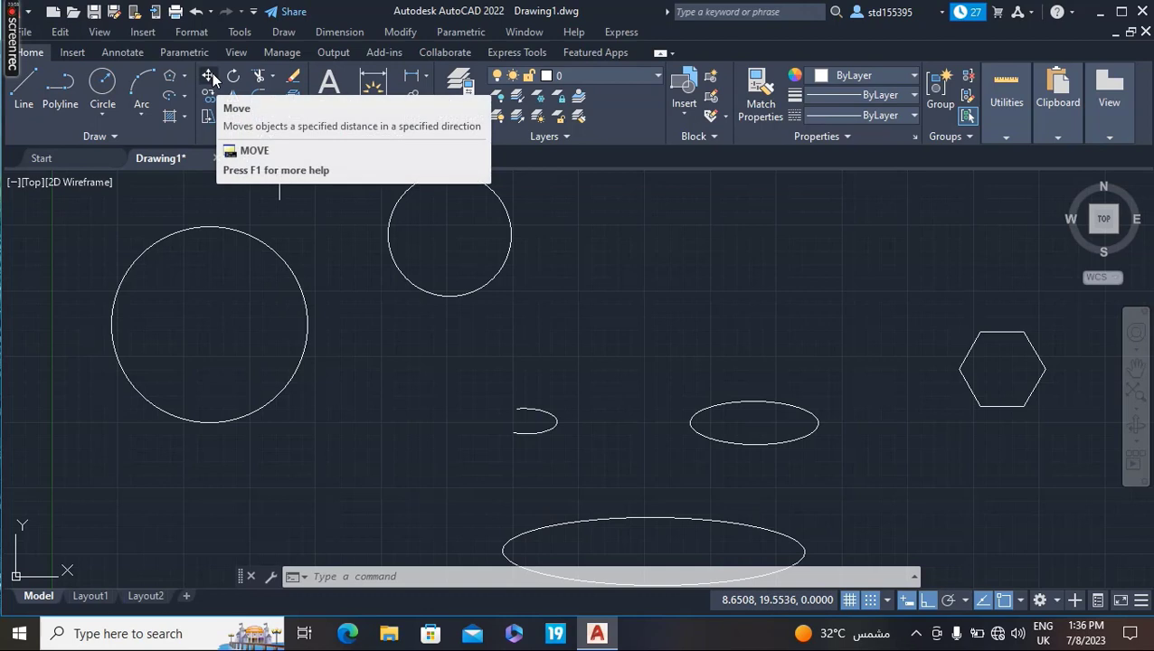
# - Move the small circle so it sits concentric inside the large circle
pyautogui.write('m')
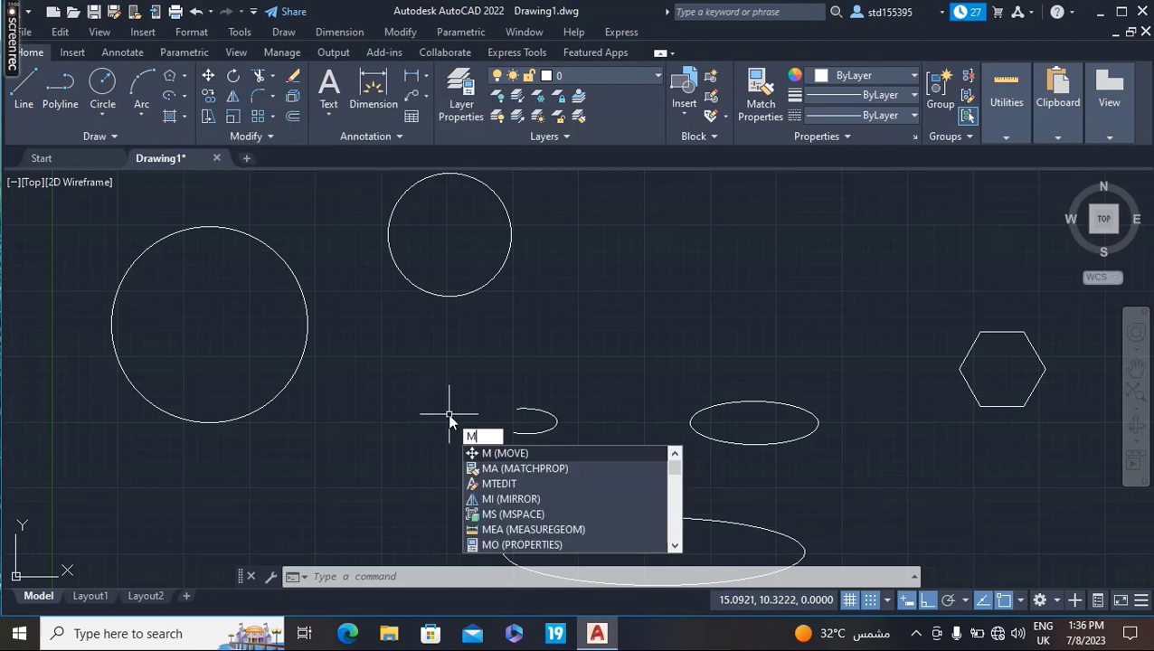
pyautogui.press('Return')
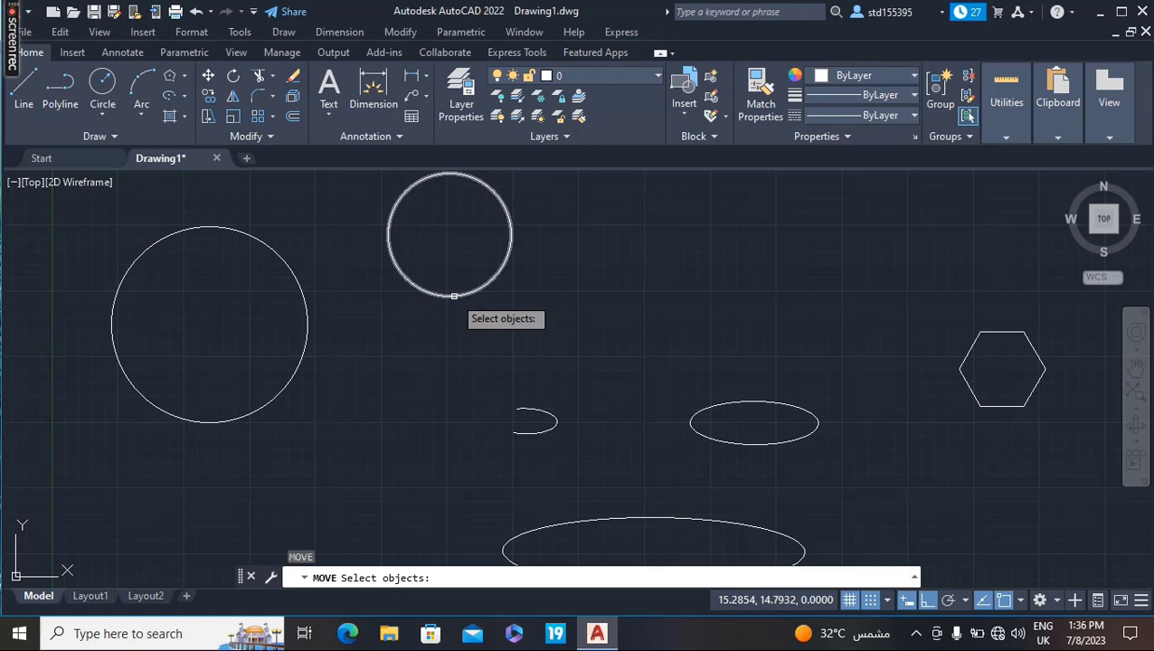
pyautogui.click(454, 296)
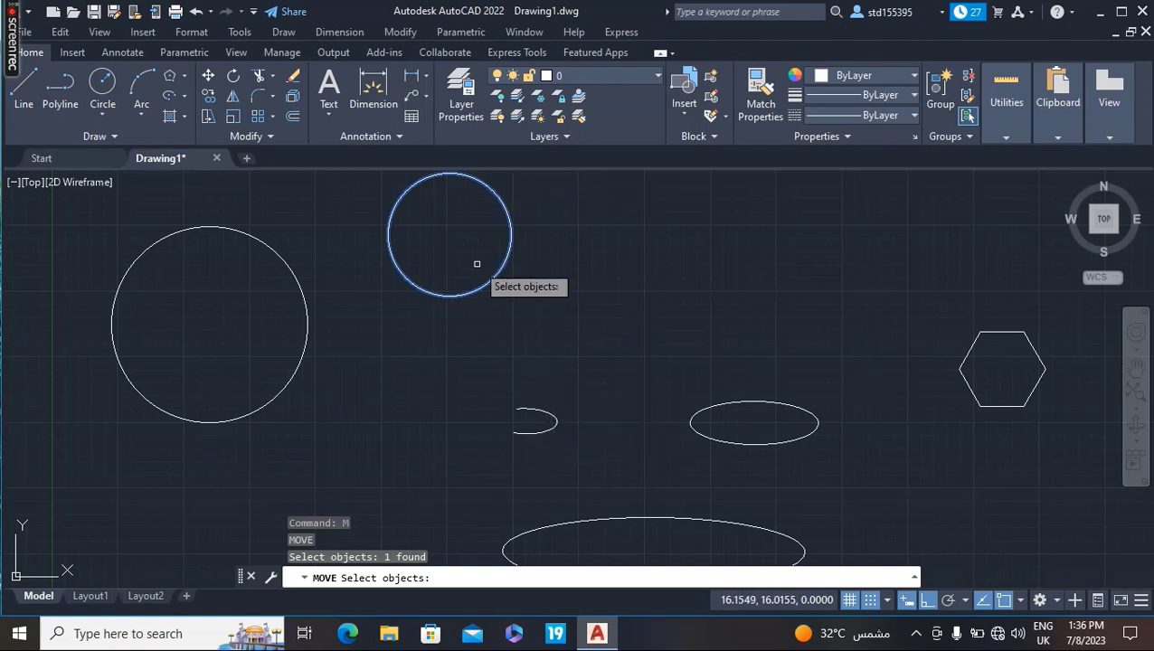
pyautogui.press('Return')
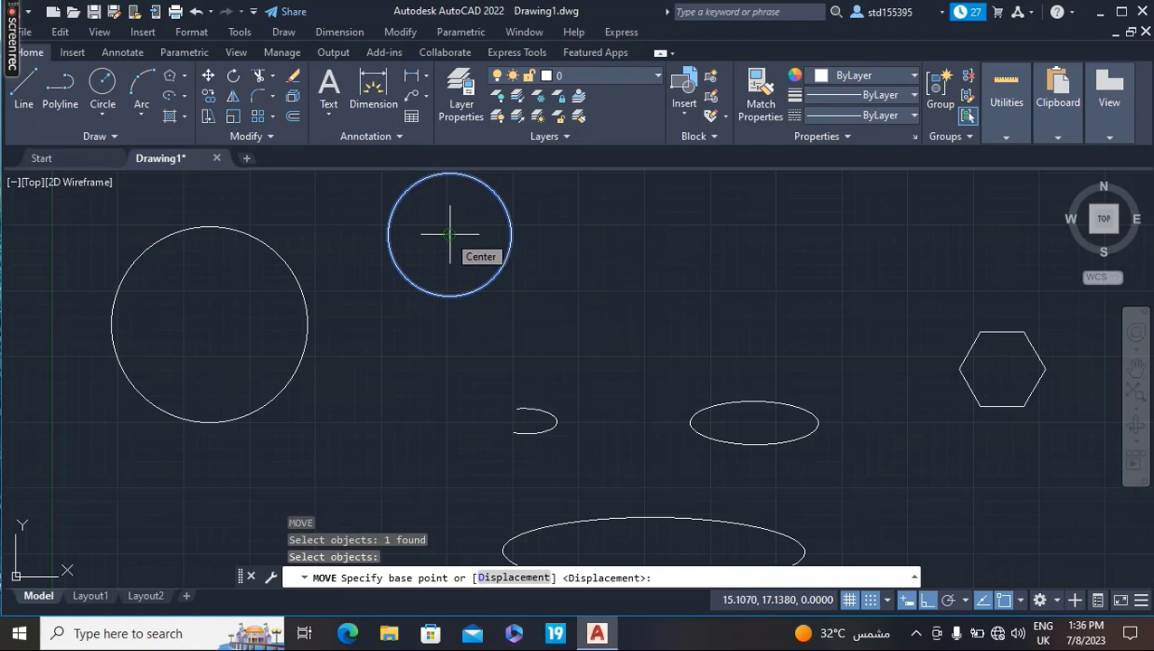
pyautogui.click(450, 234)
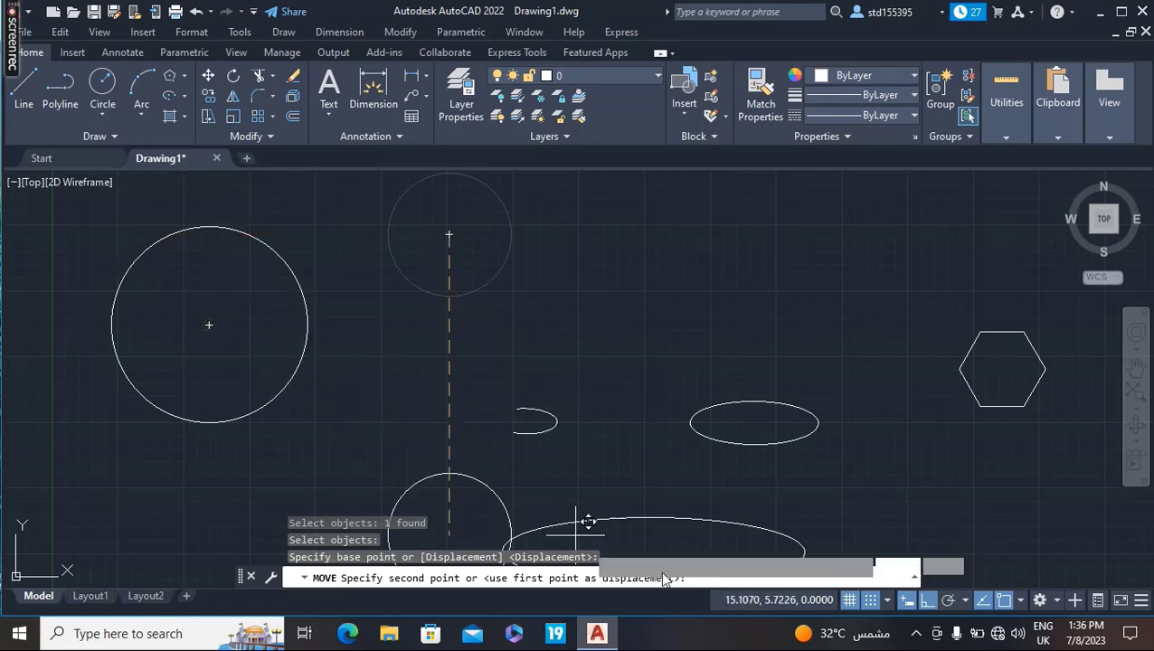
pyautogui.click(927, 602)
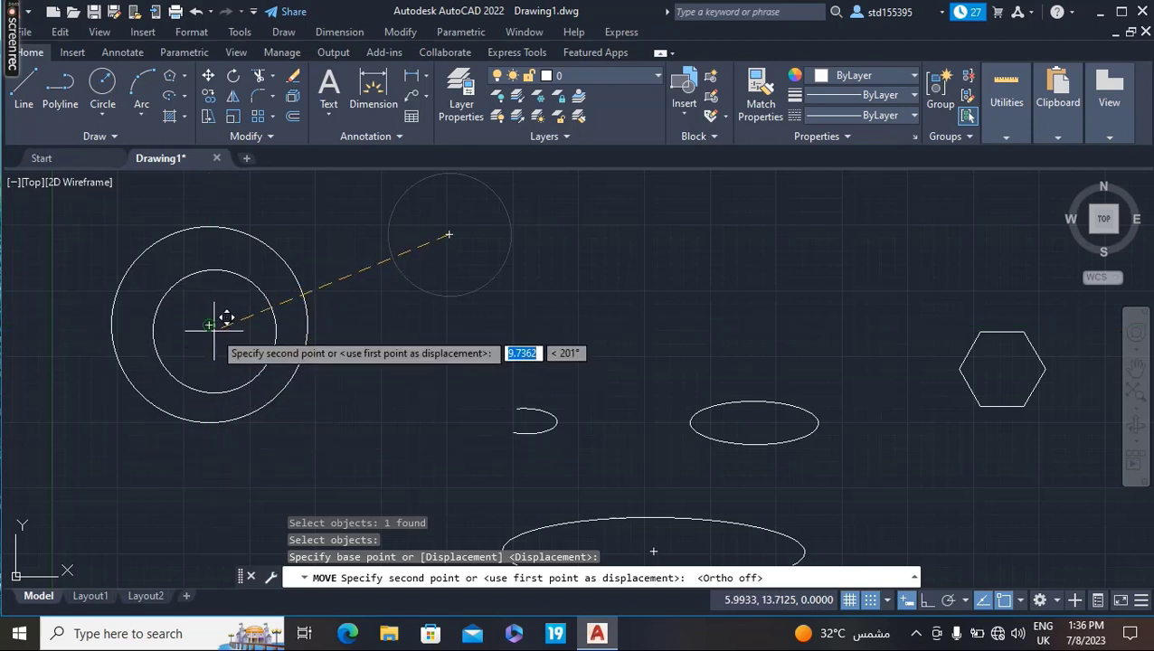
pyautogui.click(209, 325)
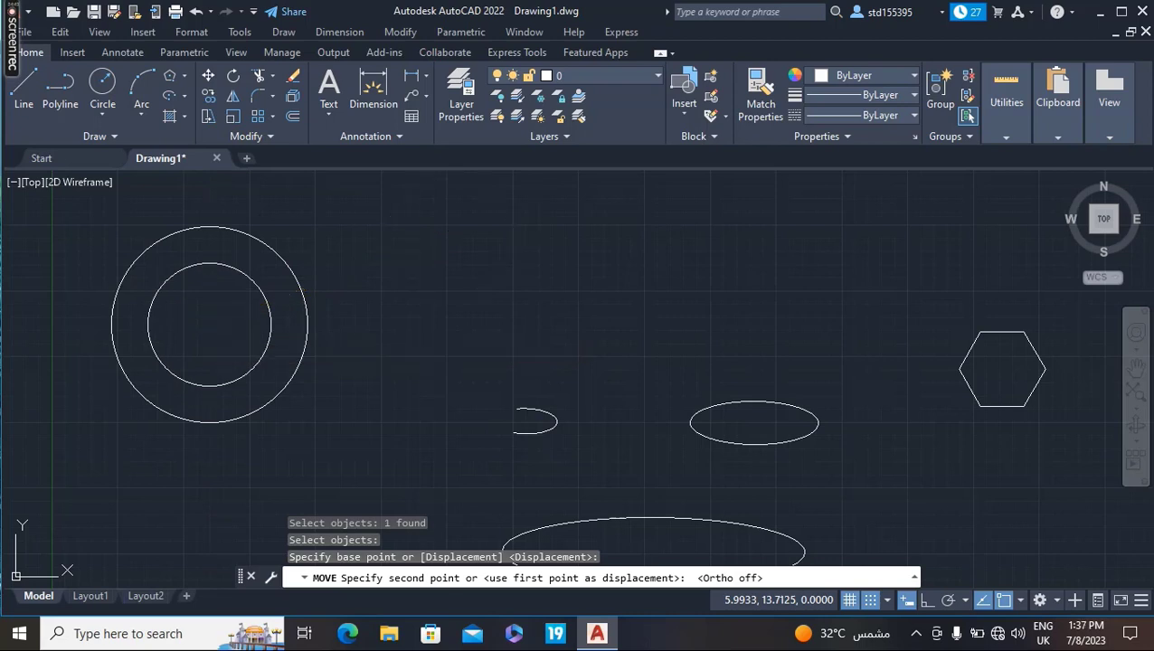
# - Move the right-hand ellipse from its centre to the circles' common centre
pyautogui.click(734, 443)
pyautogui.click(210, 315)
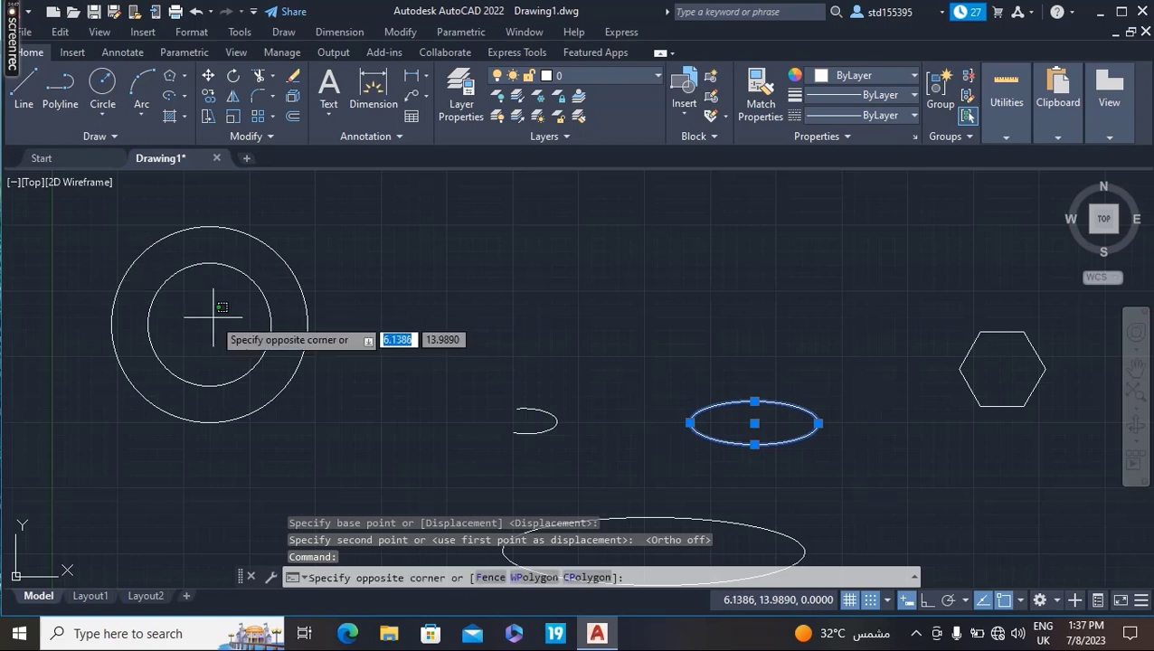
pyautogui.press('Escape')
pyautogui.press('Escape')
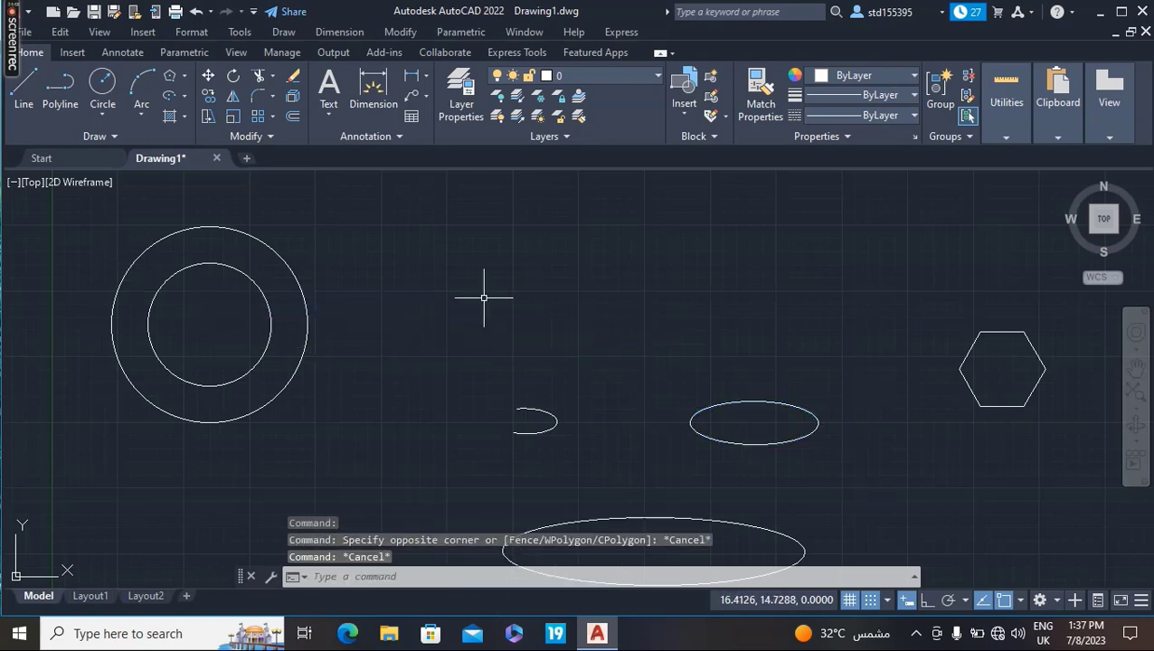
pyautogui.write('m')
pyautogui.press('Return')
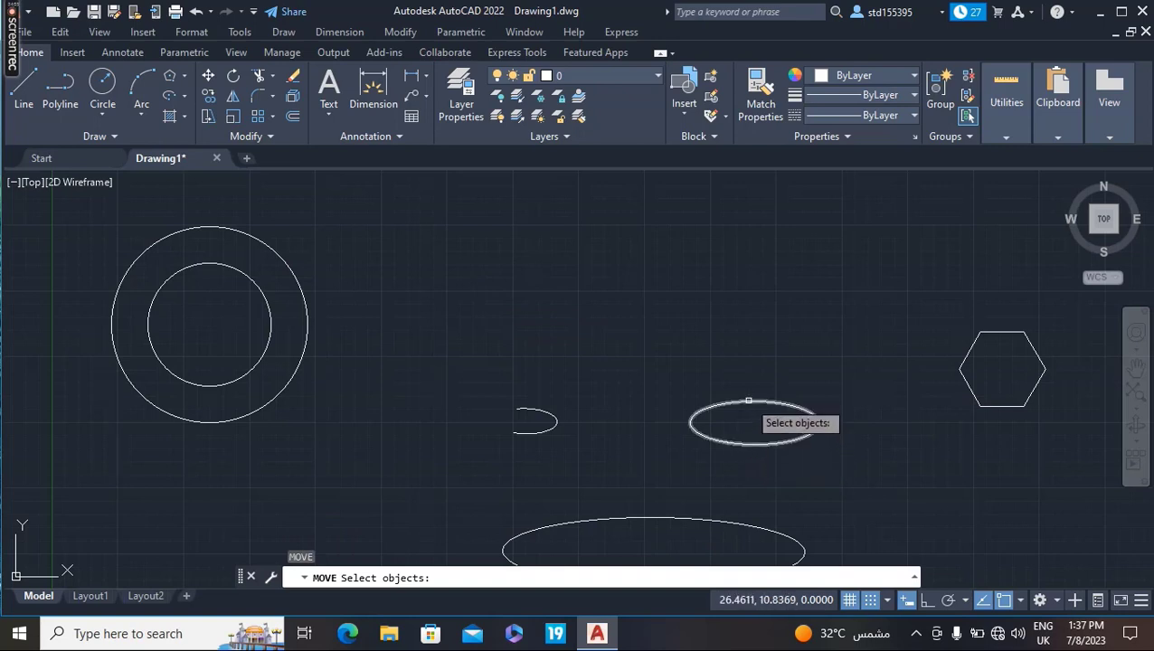
pyautogui.click(748, 401)
pyautogui.press('Return')
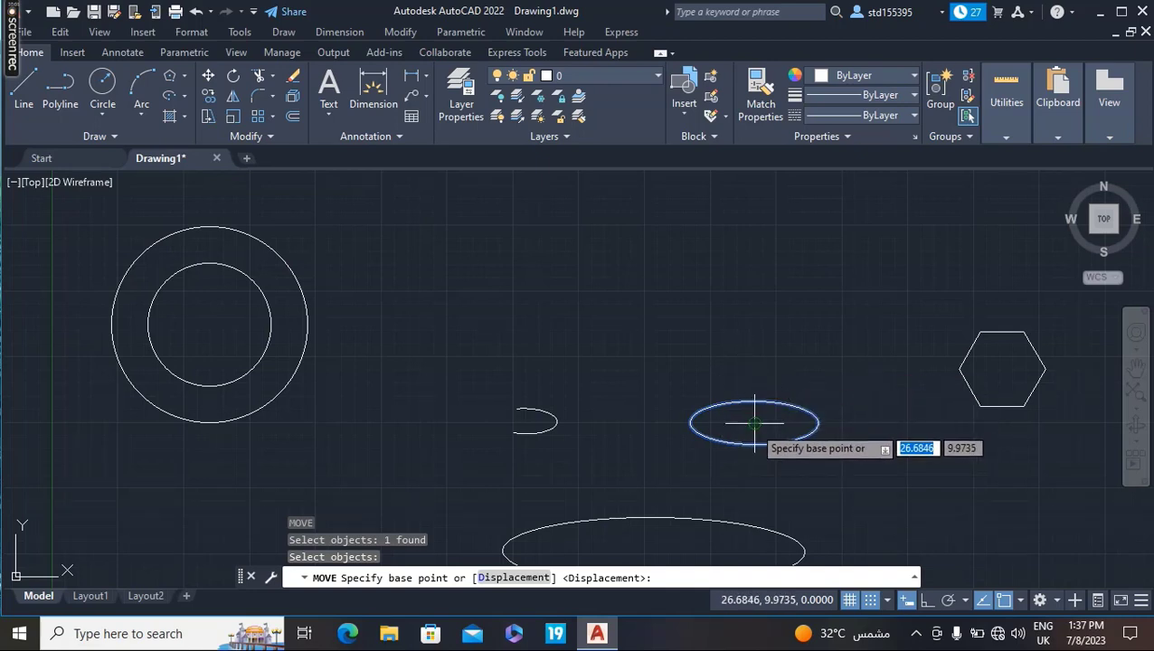
pyautogui.click(753, 423)
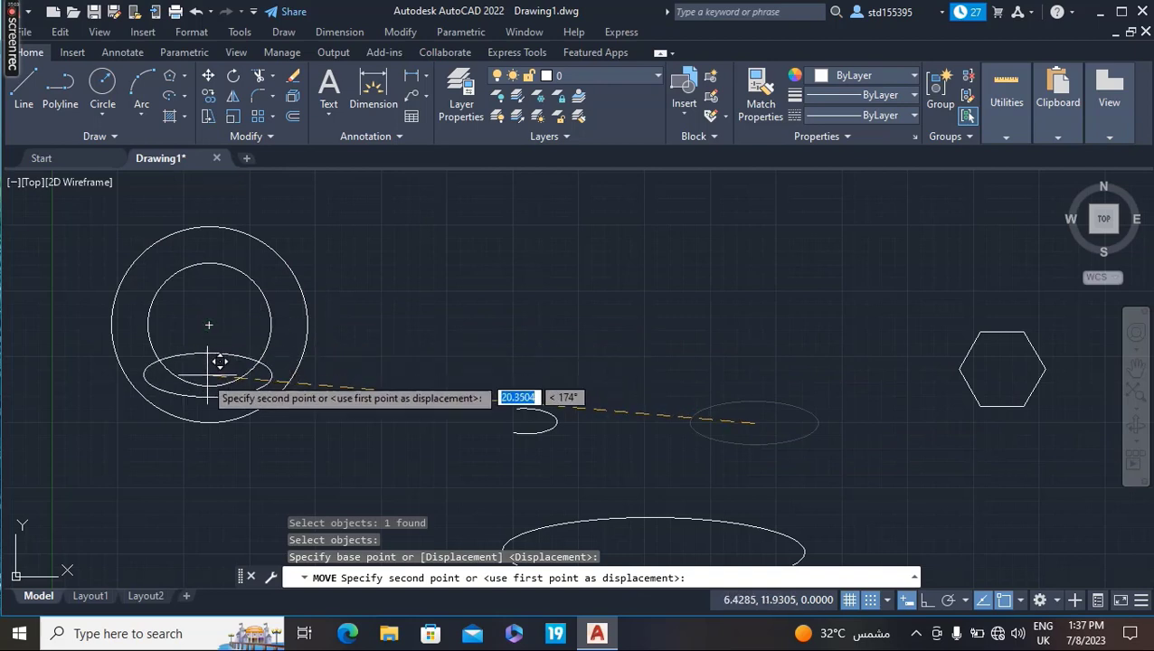
pyautogui.click(210, 324)
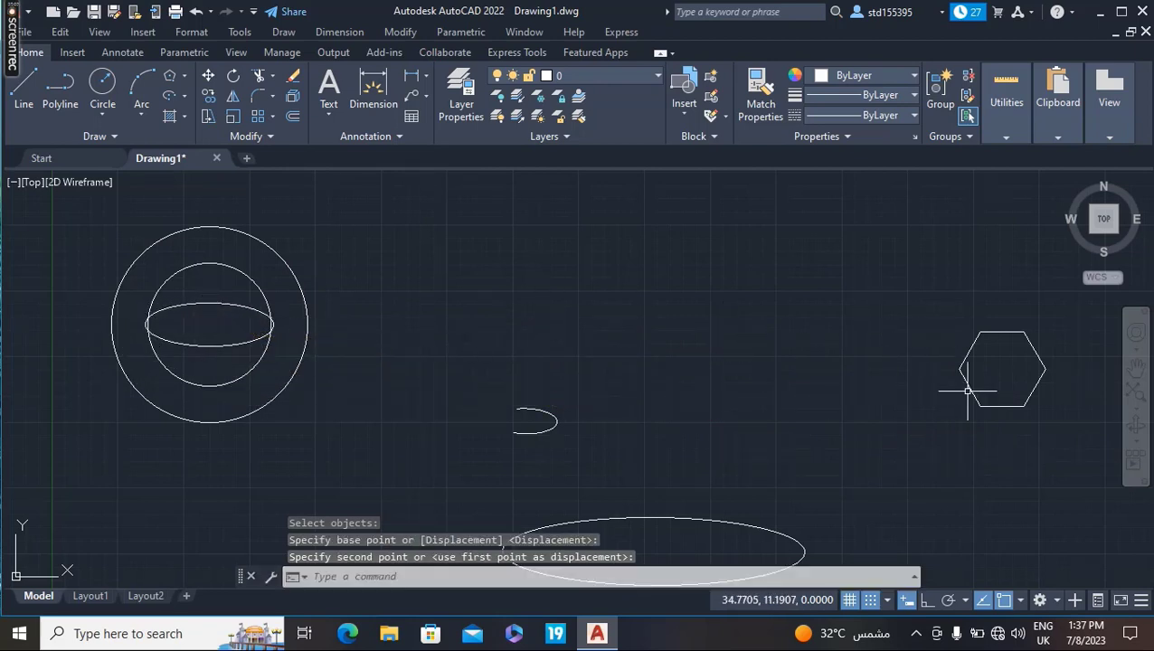
pyautogui.scroll(-3, 732, 434)
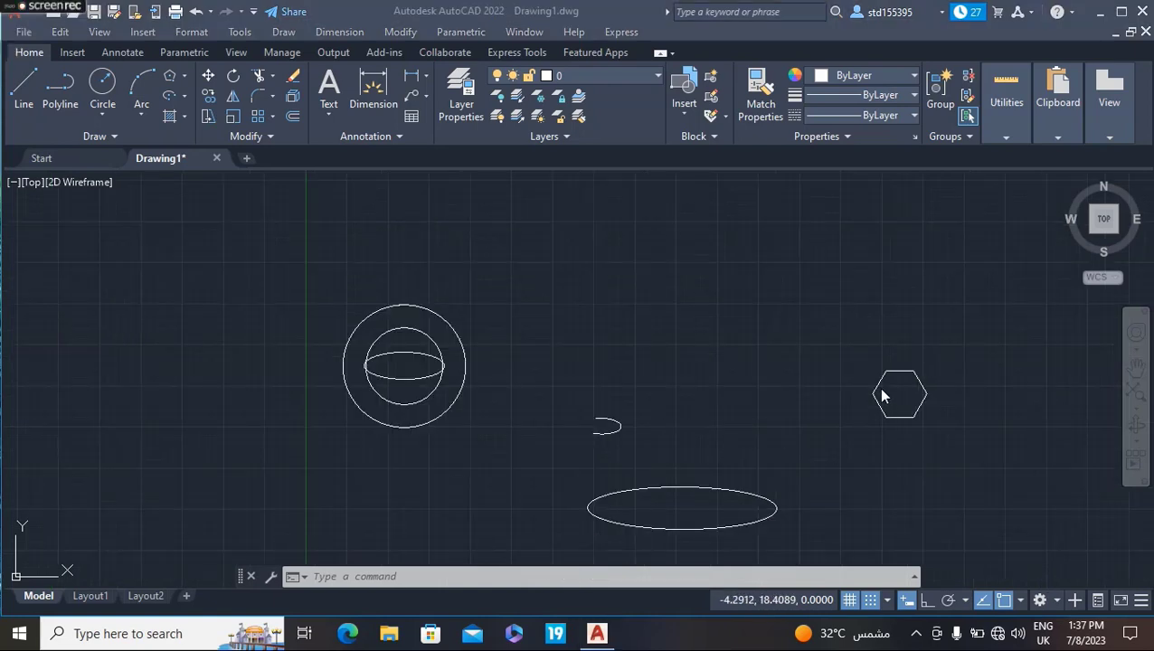
# - Move the hexagon from the far right to just above the lower ellipse
pyautogui.press('Return')
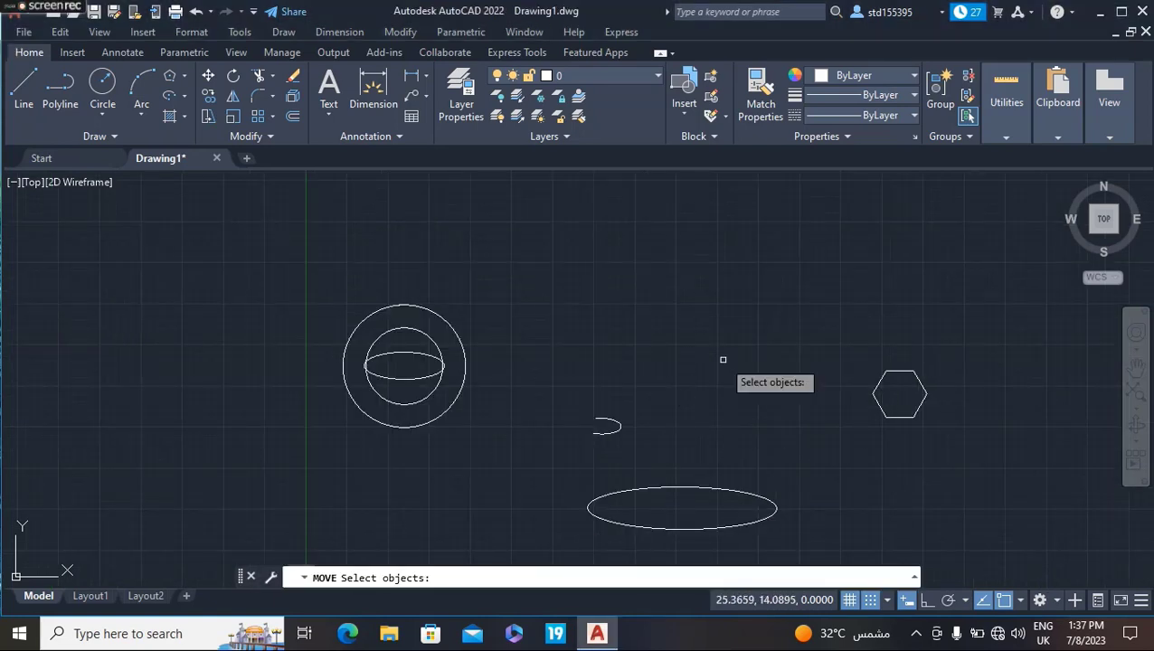
pyautogui.click(878, 386)
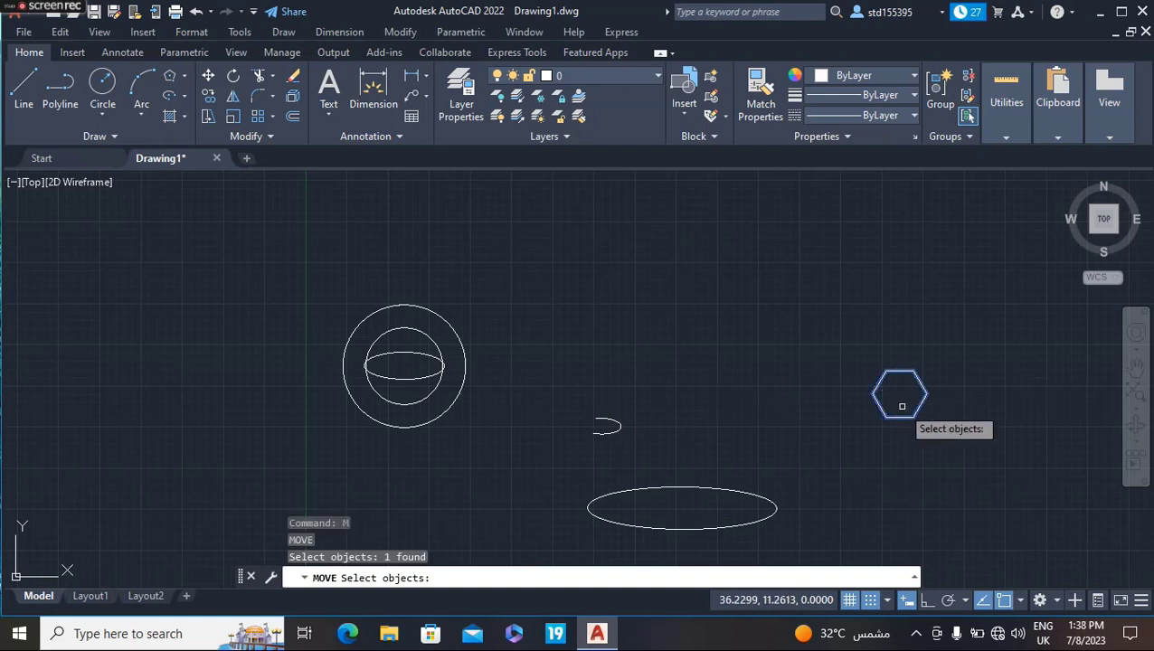
pyautogui.press('Return')
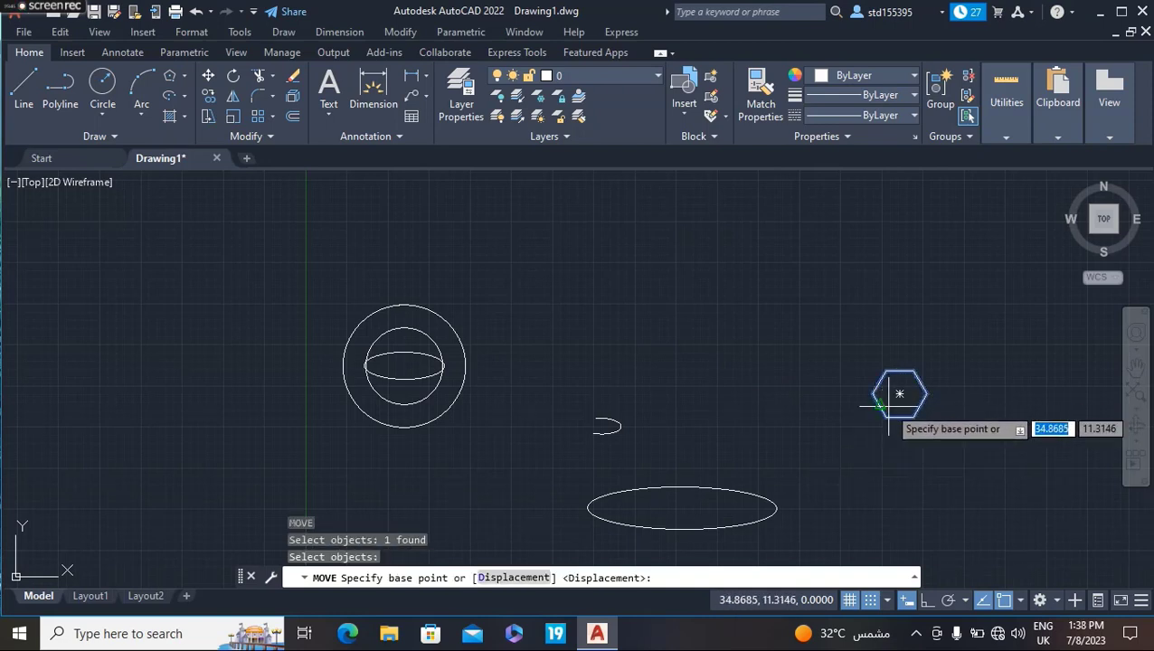
pyautogui.click(899, 395)
pyautogui.click(680, 447)
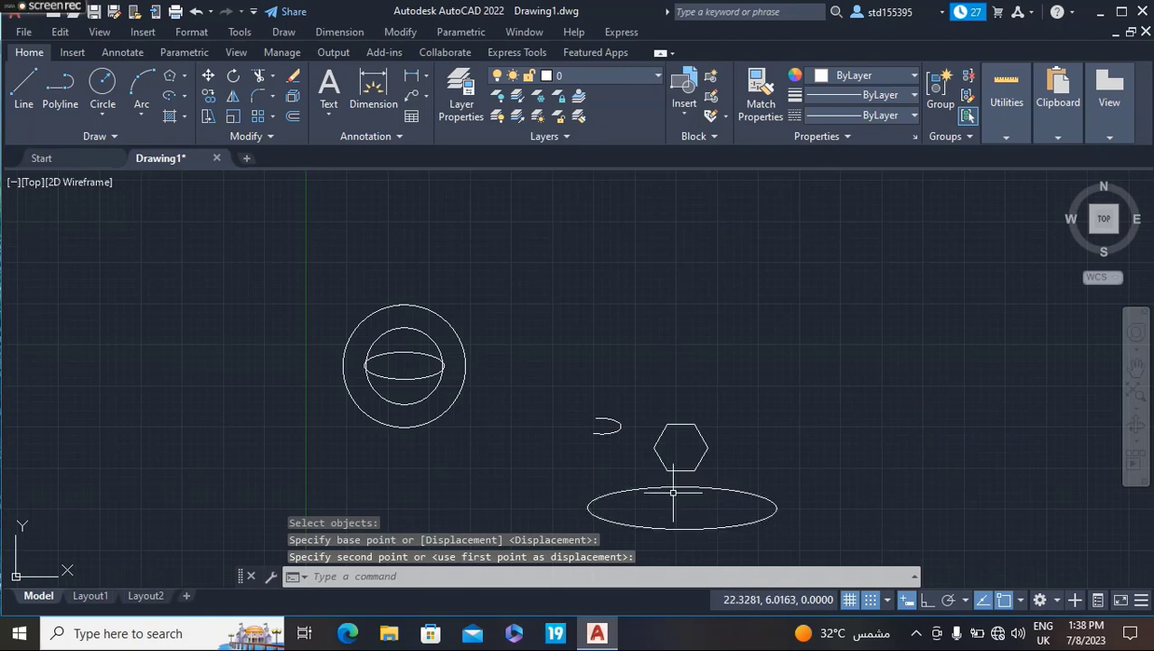
# - Select the hexagon and lower ellipse together for a new move, after cancelling a first attempt
pyautogui.write('M')
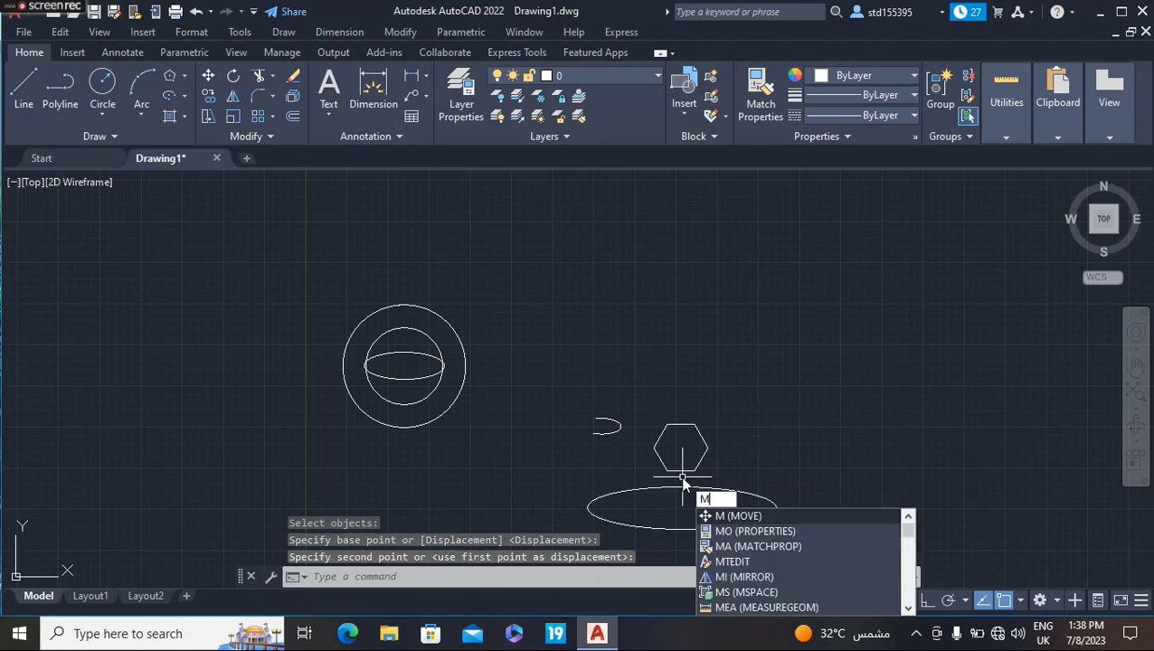
pyautogui.press('Return')
pyautogui.click(681, 477)
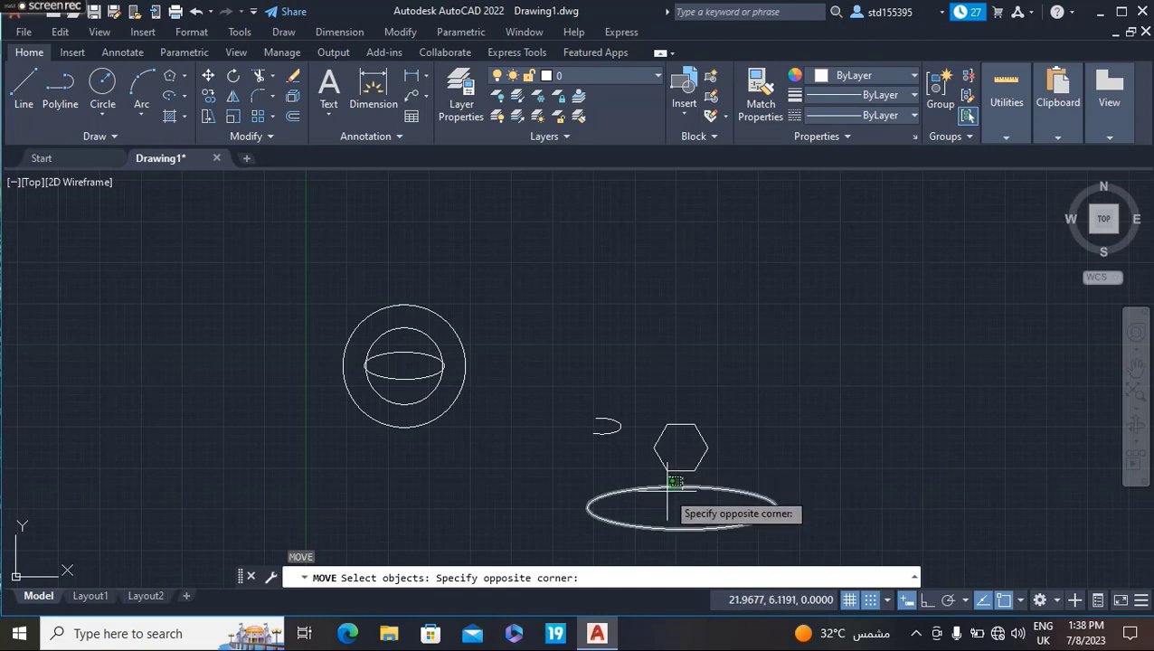
pyautogui.click(670, 491)
pyautogui.click(670, 466)
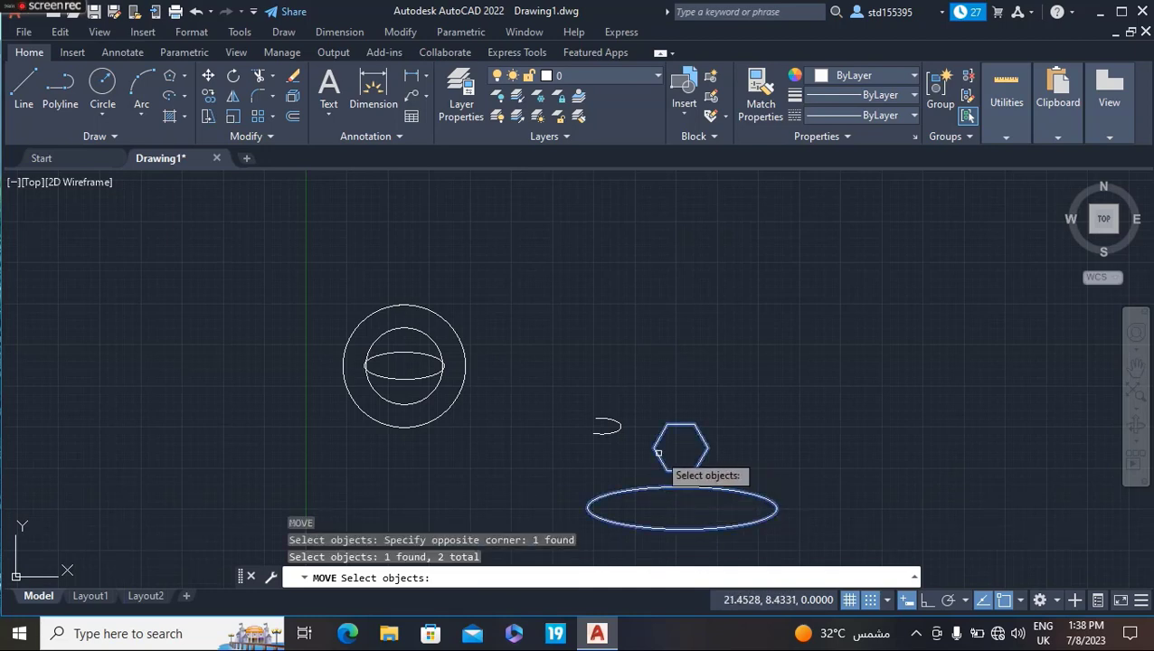
pyautogui.press('Return')
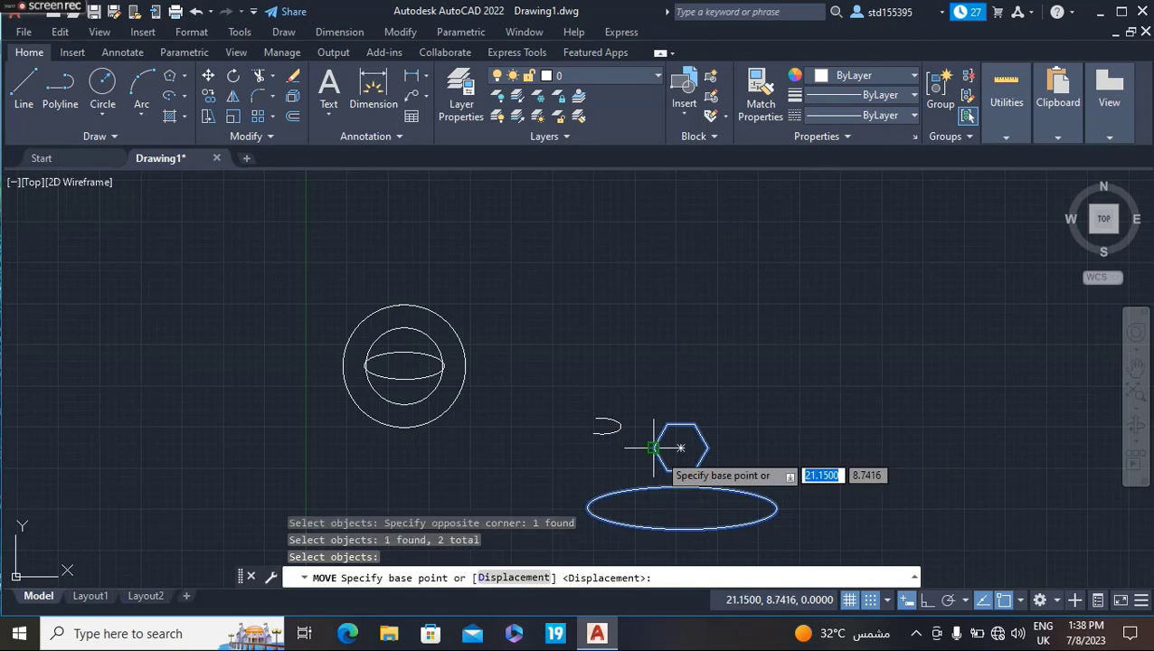
pyautogui.click(681, 508)
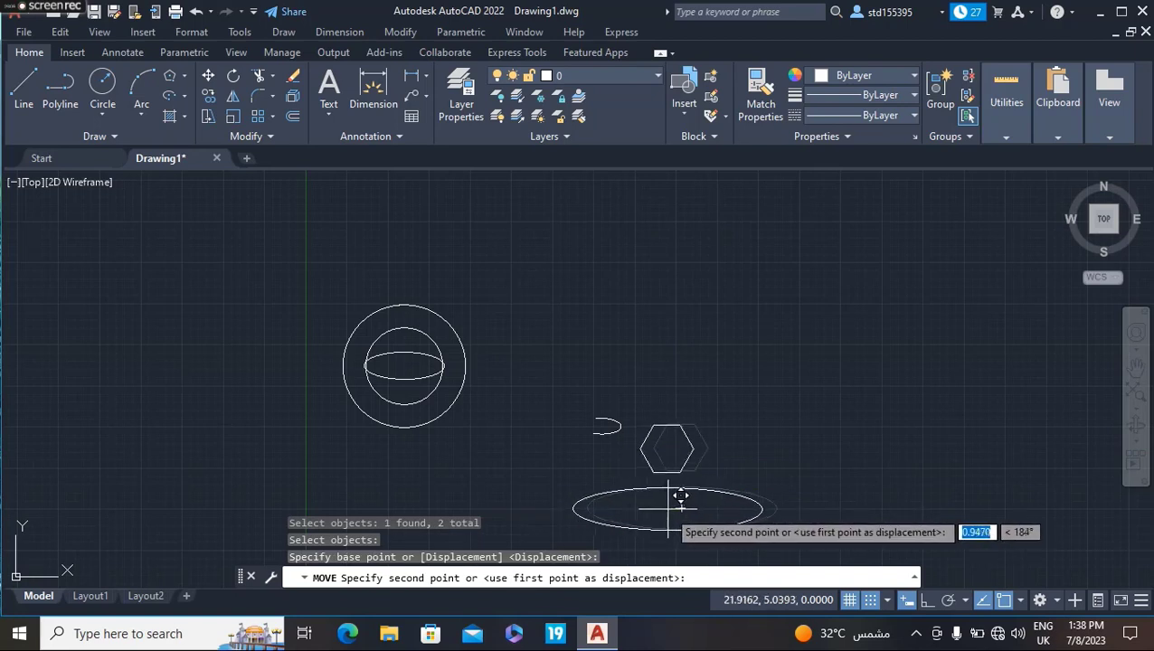
pyautogui.press('Escape')
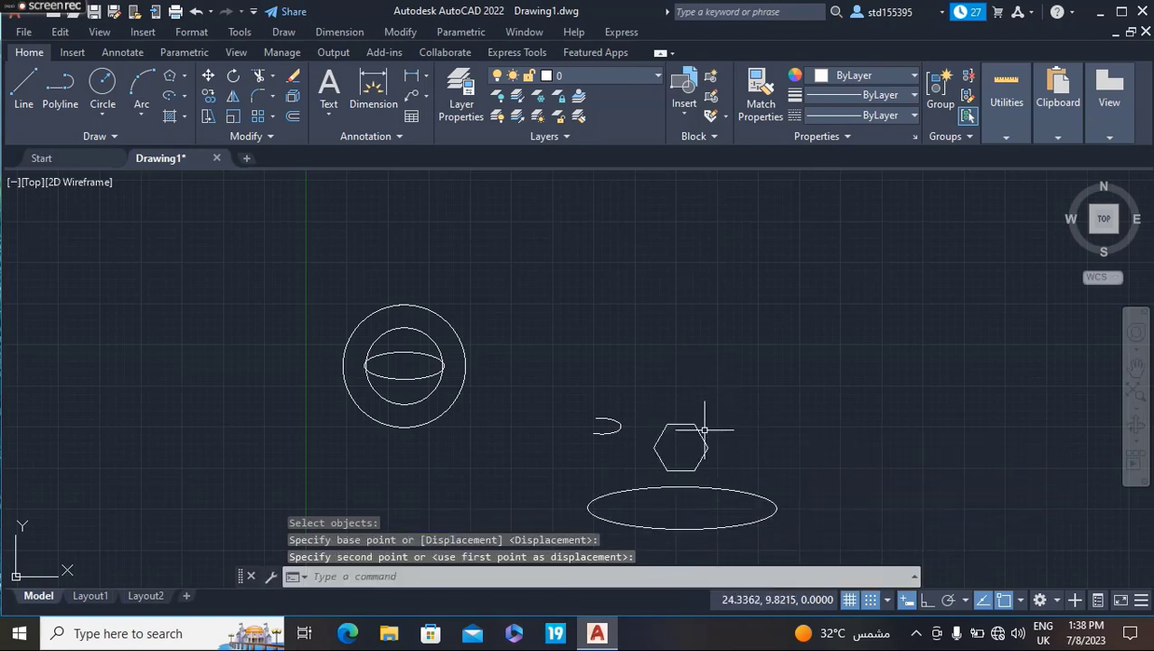
pyautogui.write('M')
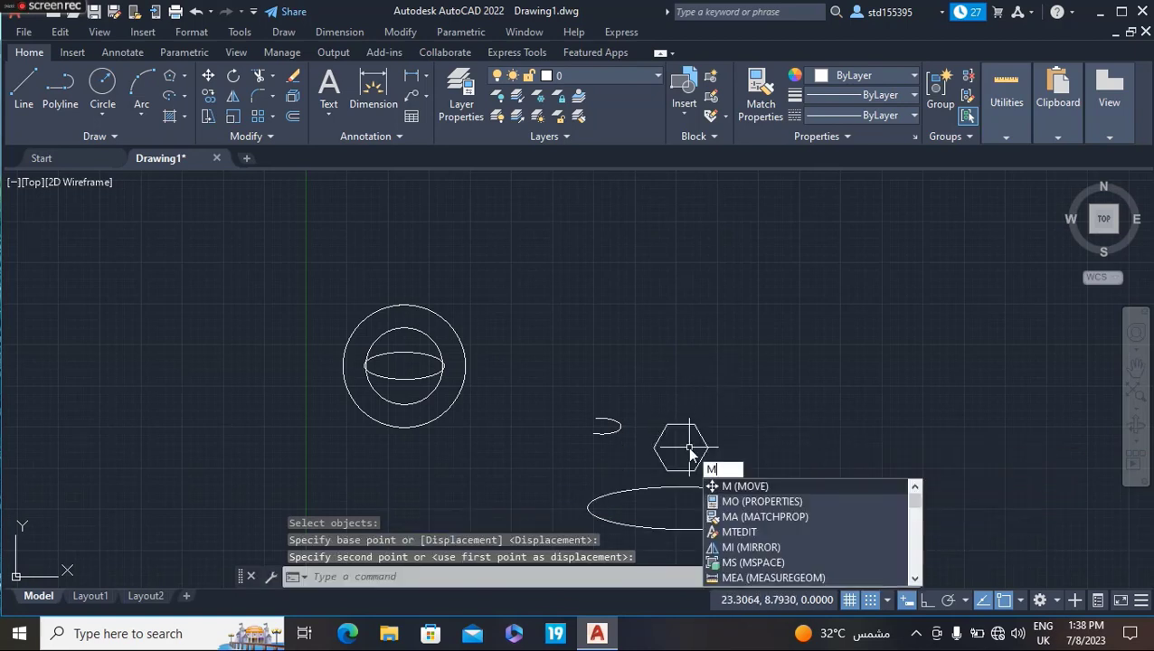
pyautogui.press('Return')
pyautogui.moveTo(715, 419)
pyautogui.mouseDown()
pyautogui.moveTo(702, 437)
pyautogui.moveTo(701, 520)
pyautogui.mouseUp()
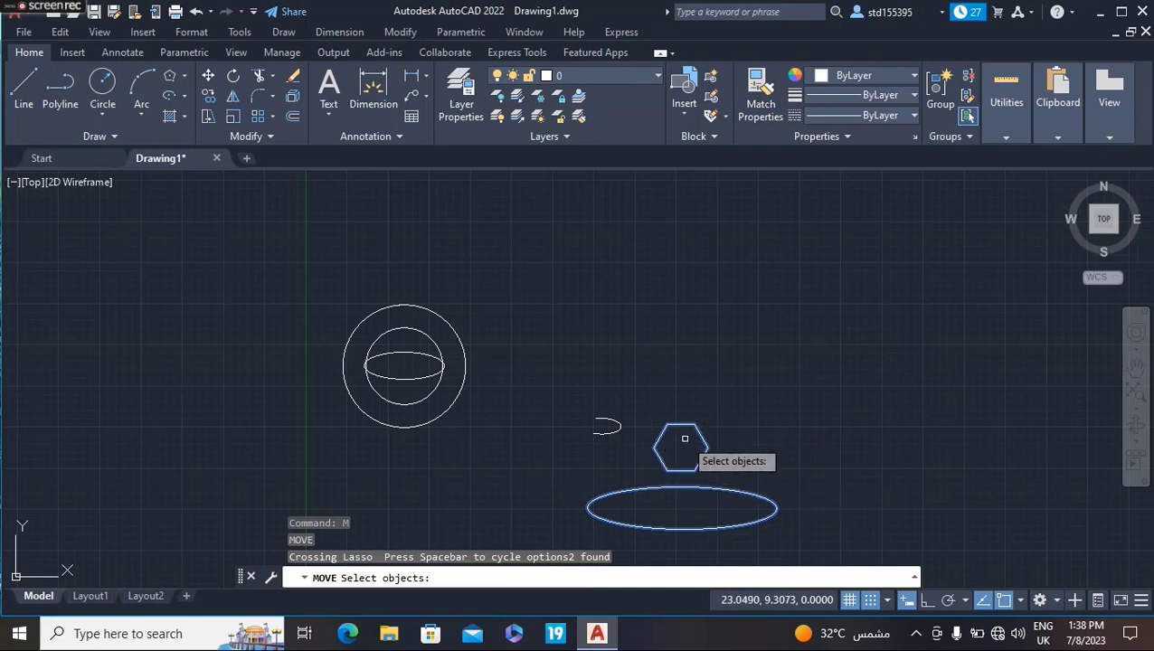
# - Move the hexagon and ellipse from the ellipse's bottom midpoint onto the outer circle's top
pyautogui.press('Return')
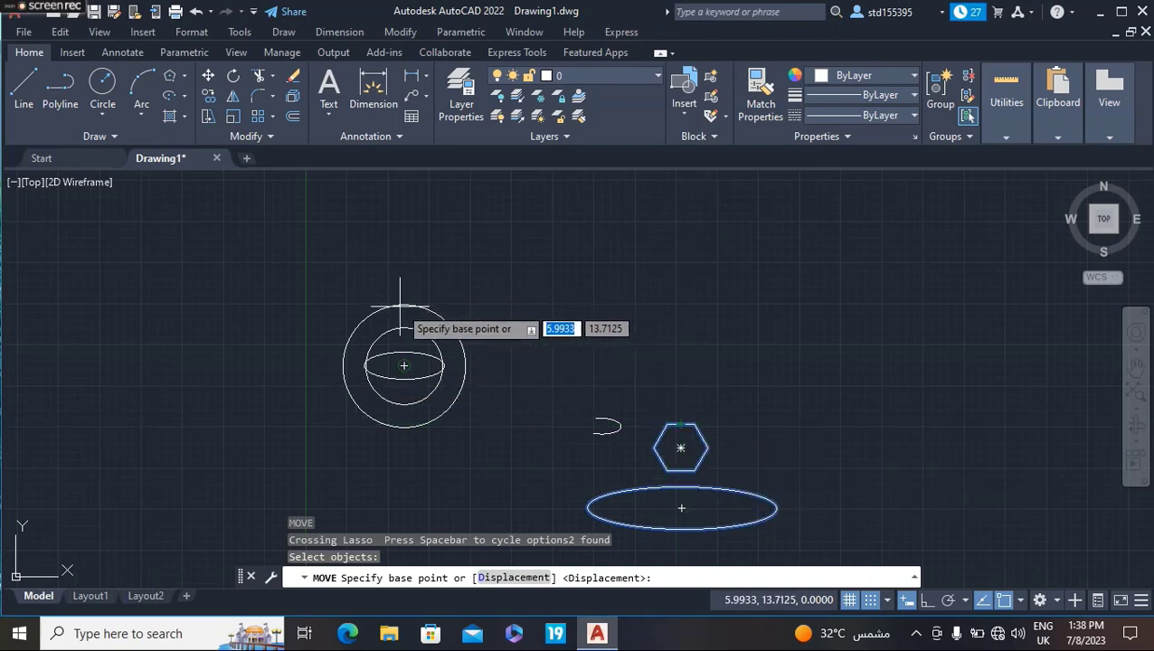
pyautogui.click(681, 508)
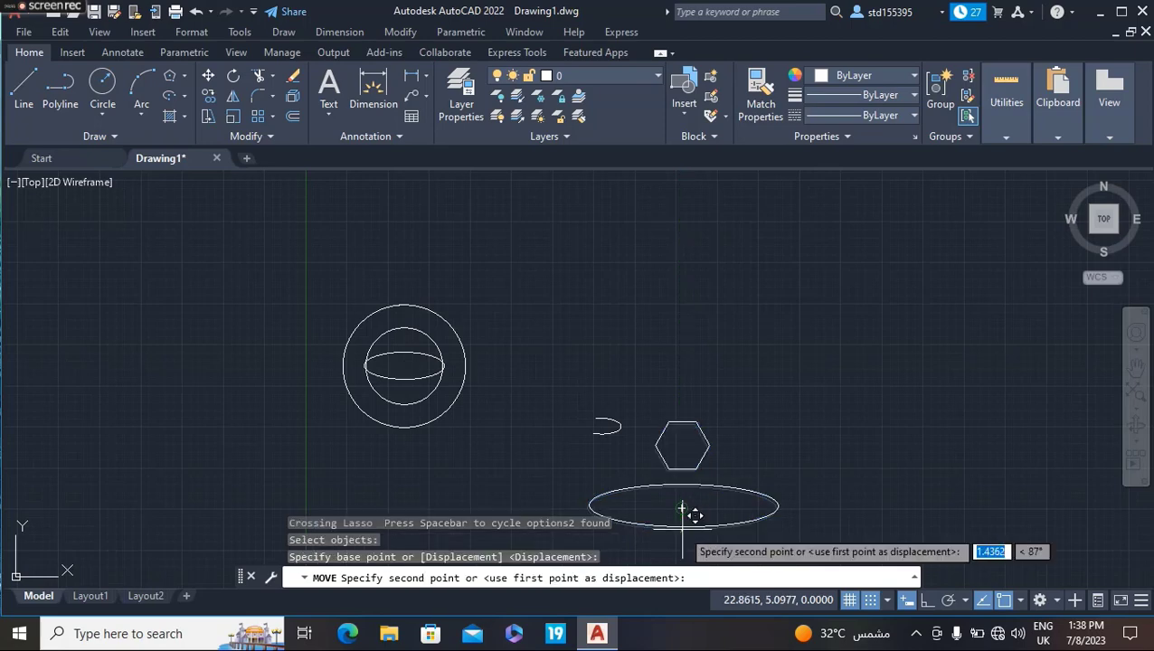
pyautogui.scroll(4, 402, 337)
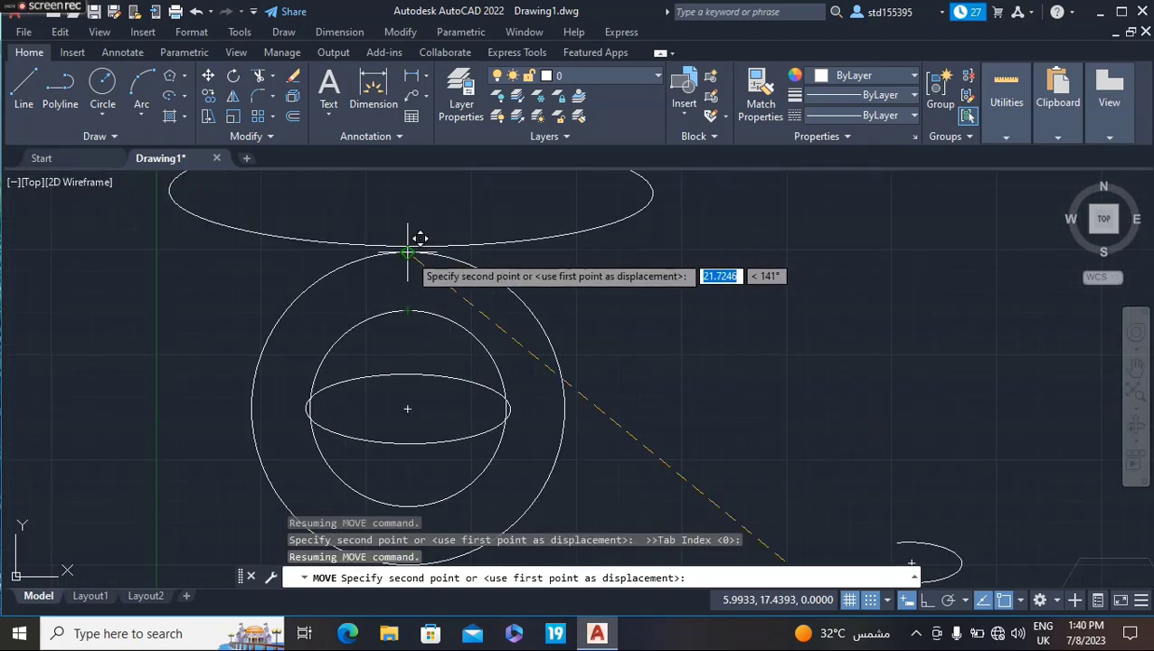
pyautogui.moveTo(414, 249); pyautogui.dragTo(447, 398, button='middle')
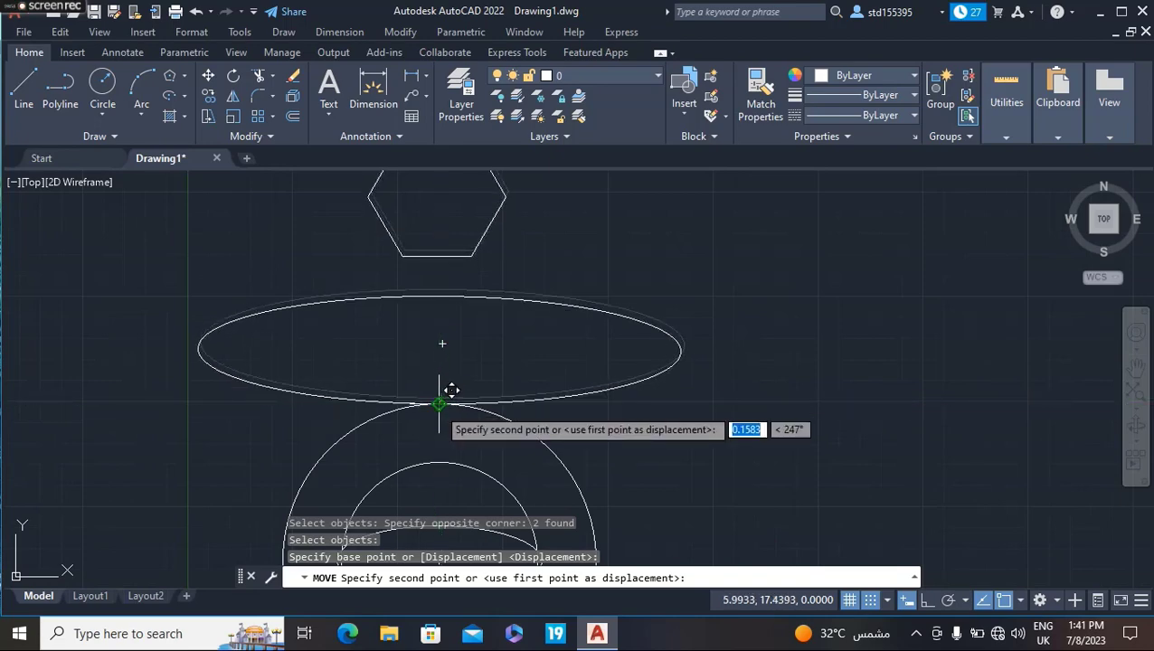
pyautogui.click(440, 403)
pyautogui.scroll(-5, 692, 448)
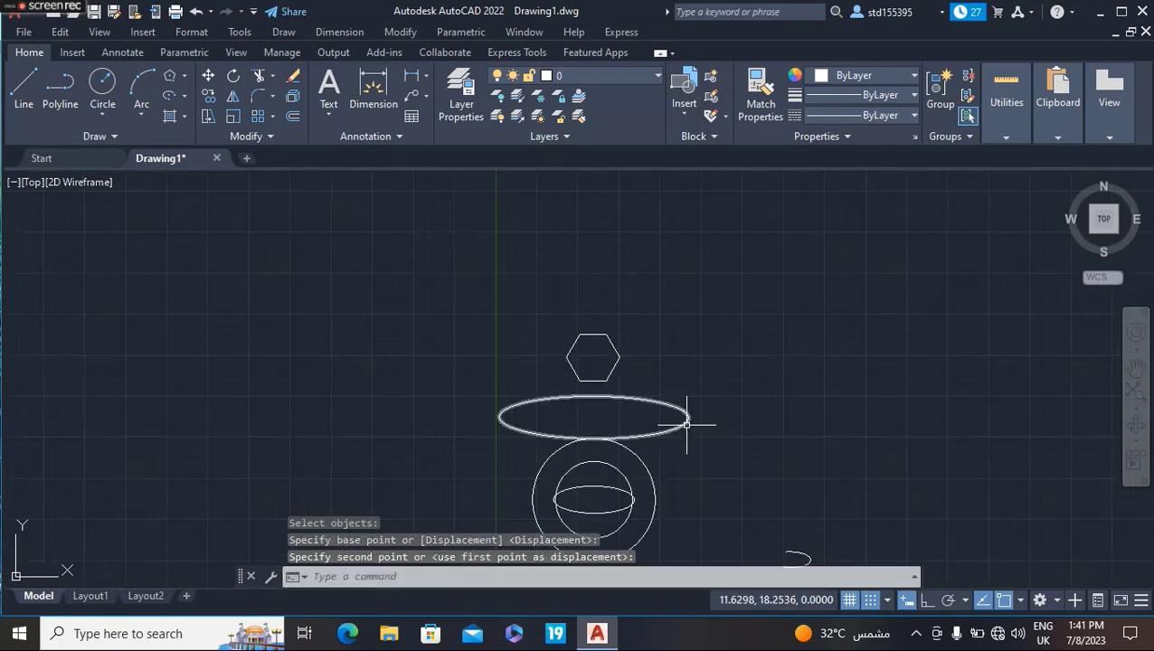
pyautogui.scroll(2, 686, 423)
pyautogui.scroll(1, 711, 531)
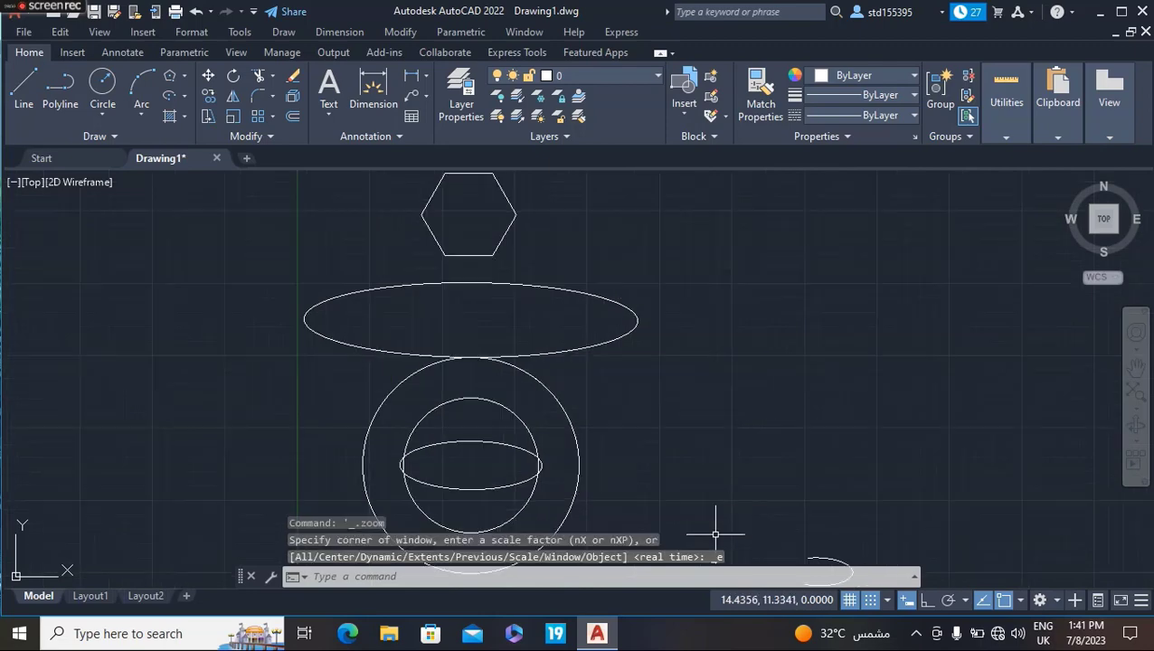
pyautogui.moveTo(762, 497)
pyautogui.mouseDown(button='middle')
pyautogui.moveTo(687, 298)
pyautogui.moveTo(658, 363)
pyautogui.mouseUp(button='middle')
pyautogui.scroll(2, 773, 353)
pyautogui.scroll(-4, 695, 289)
pyautogui.scroll(-2, 701, 288)
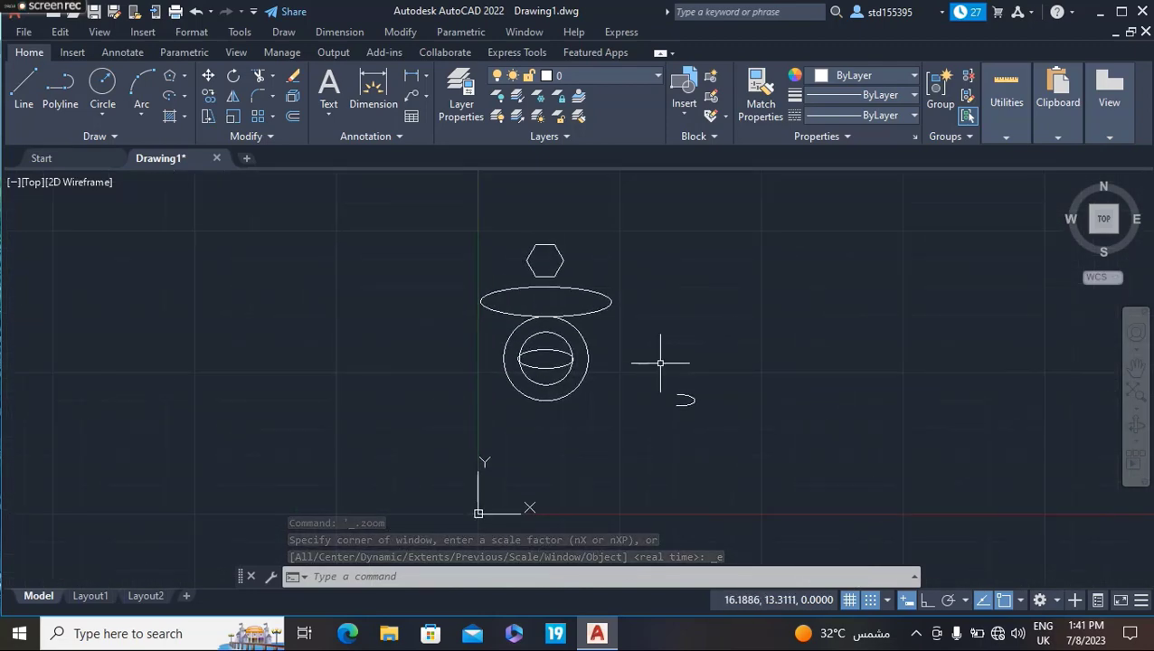
# - Erase all objects, then undo three times to restore them and step back past the last move
pyautogui.hotkey('ctrl', 'a')
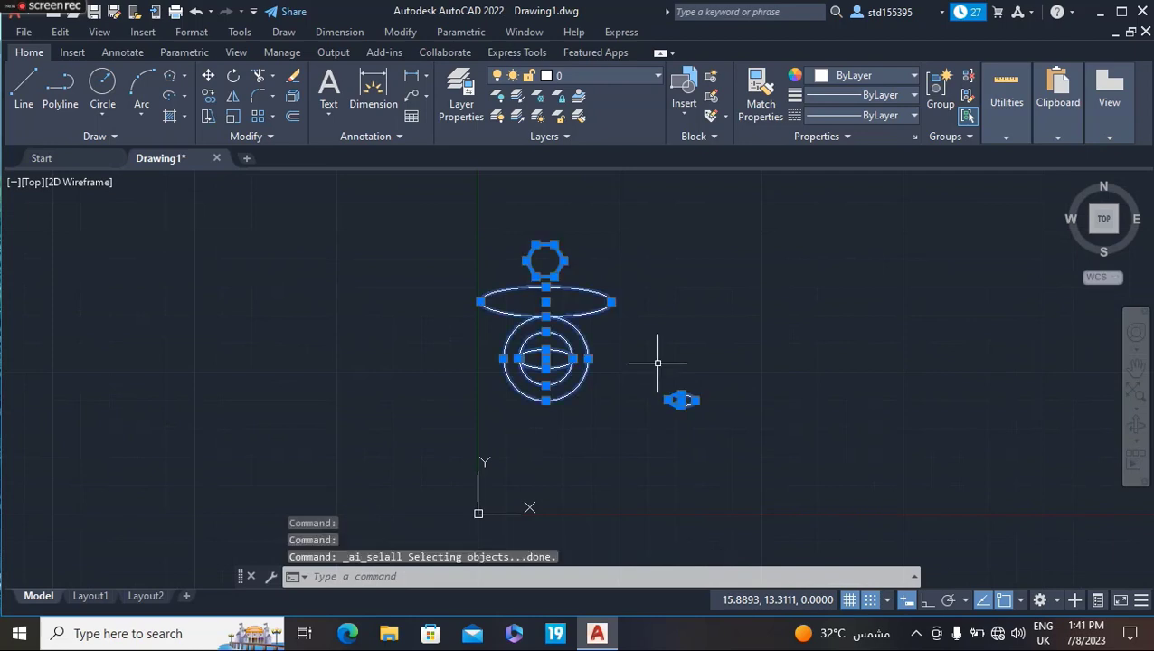
pyautogui.press('Delete')
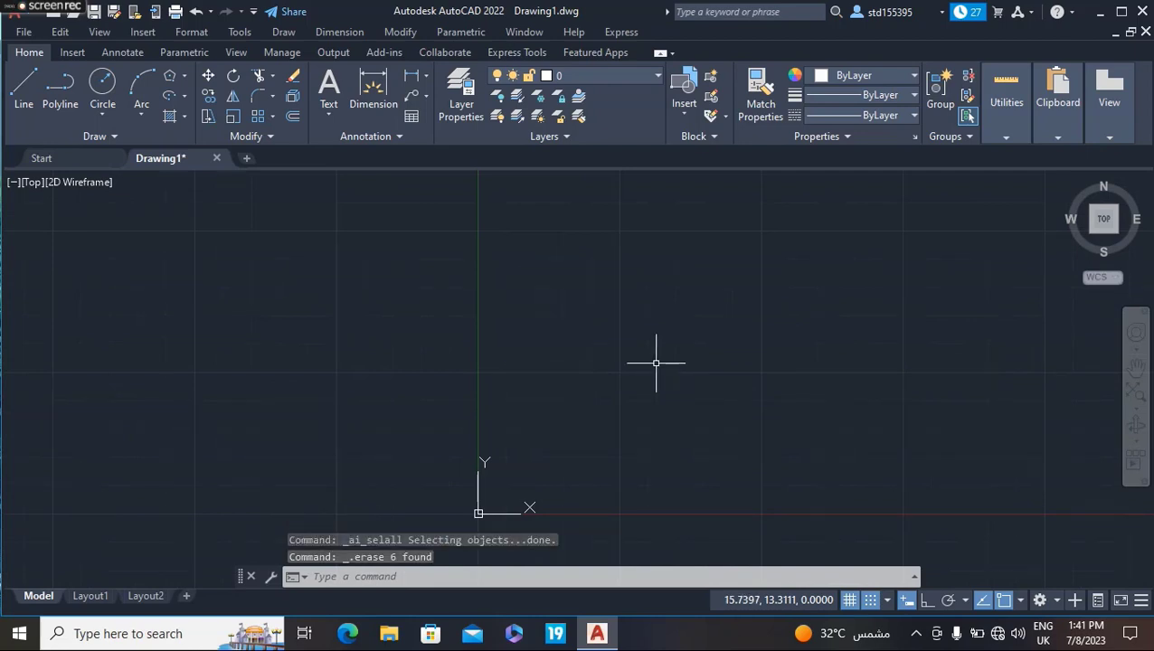
pyautogui.hotkey('ctrl', 'z')
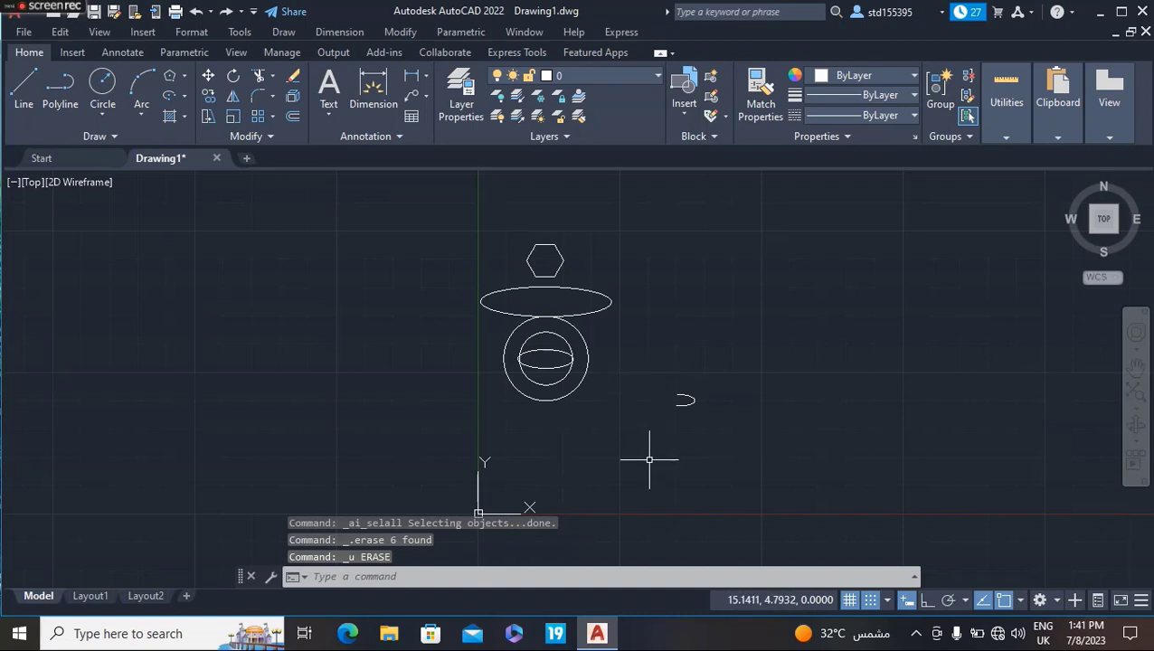
pyautogui.hotkey('ctrl', 'z')
pyautogui.hotkey('ctrl', 'z')
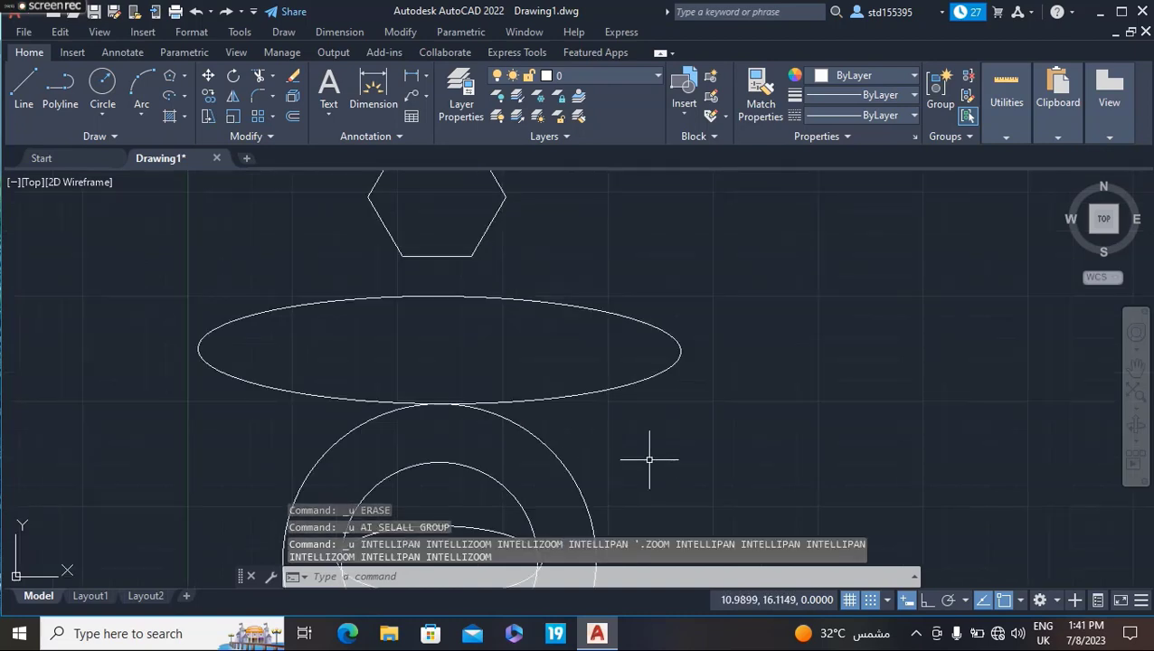
pyautogui.hotkey('ctrl', 'z')
pyautogui.hotkey('ctrl', 'z')
pyautogui.hotkey('ctrl', 'z')
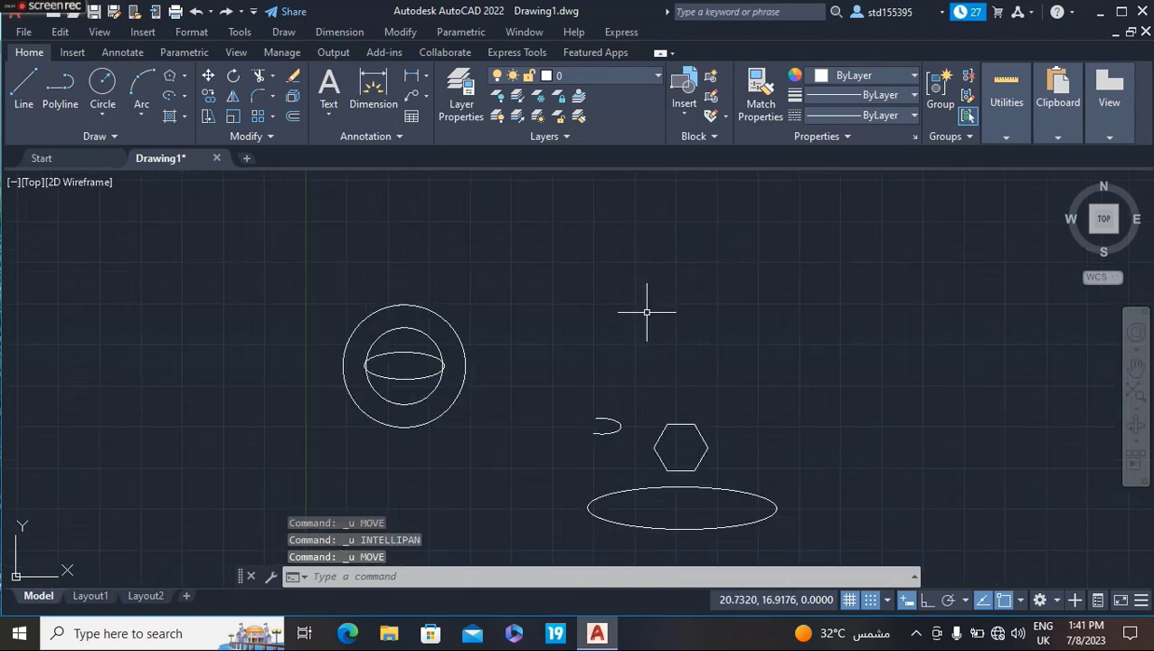
pyautogui.click(178, 76)
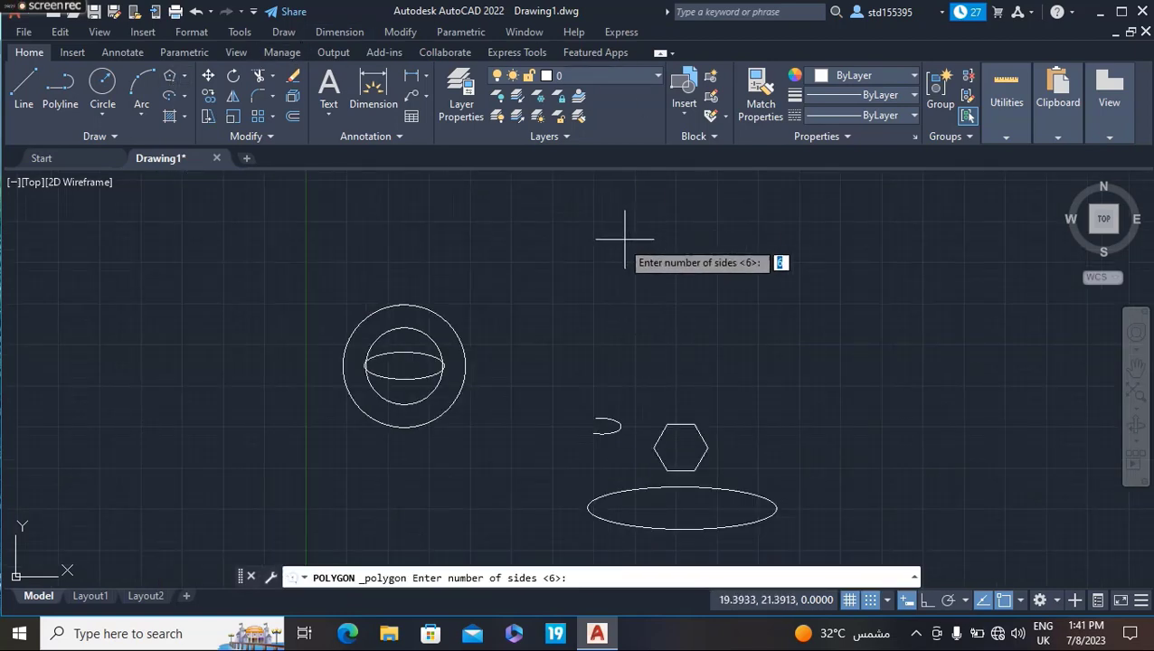
pyautogui.click(185, 77)
pyautogui.click(215, 103)
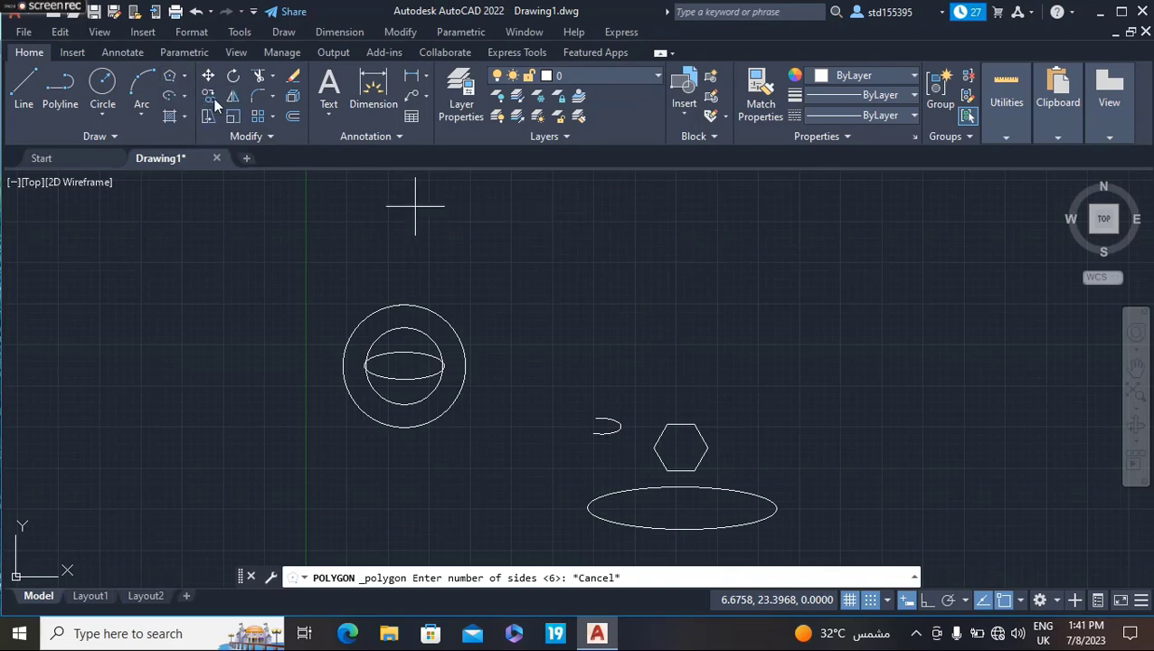
pyautogui.click(604, 238)
pyautogui.click(789, 297)
pyautogui.click(411, 77)
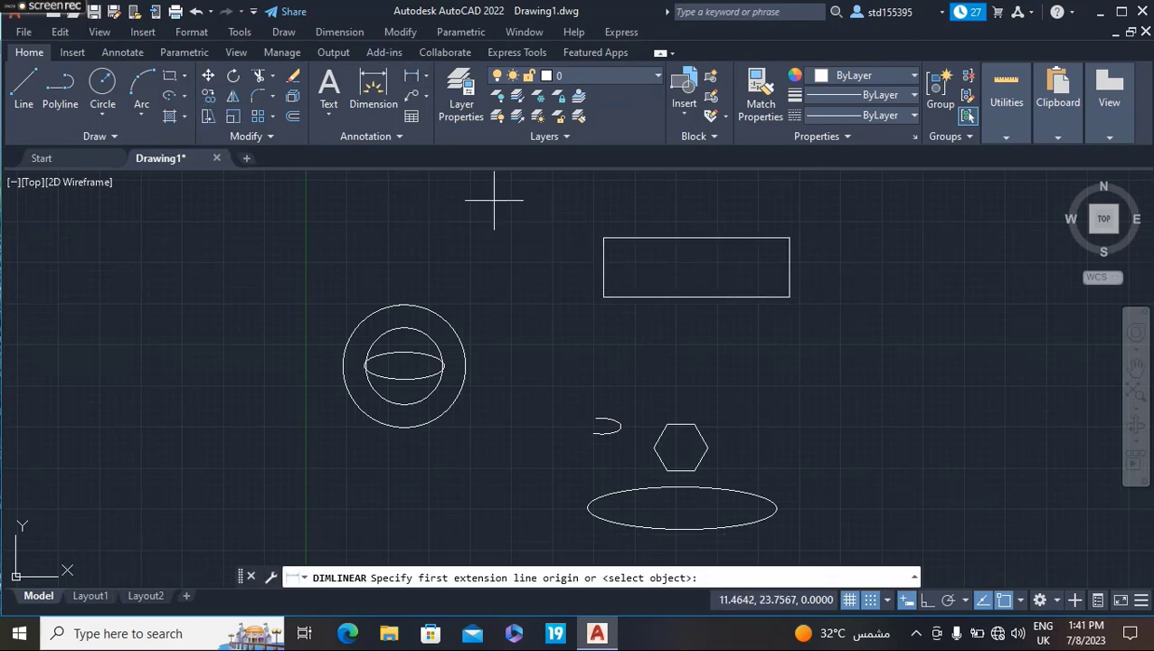
pyautogui.click(602, 296)
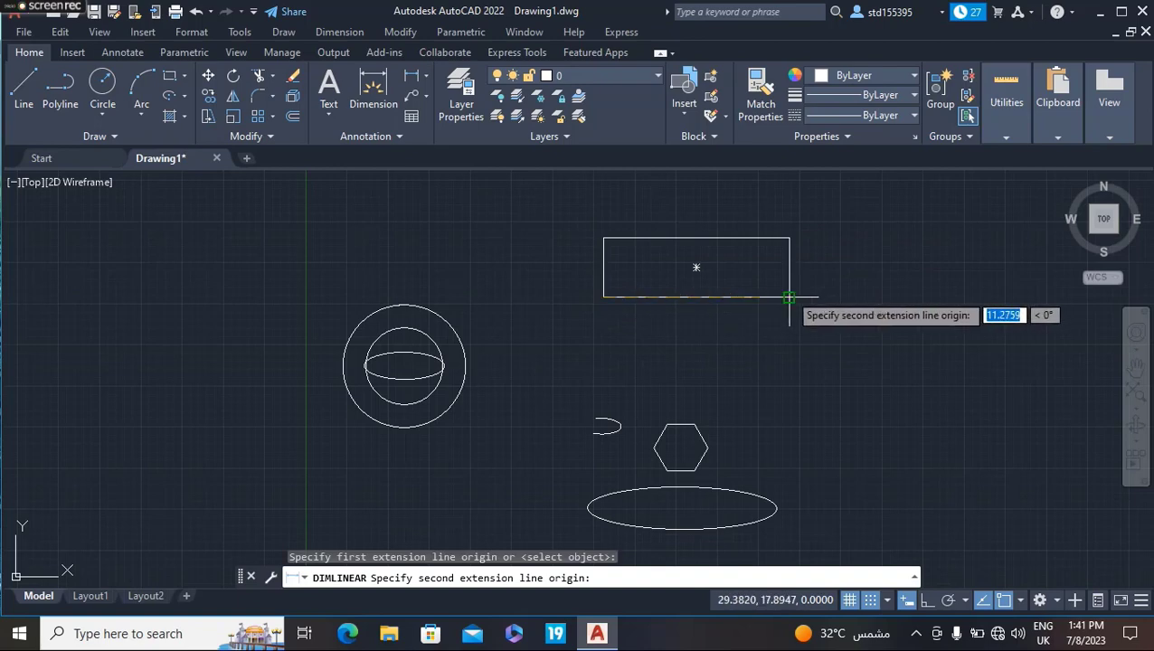
pyautogui.click(789, 297)
pyautogui.scroll(5, 702, 341)
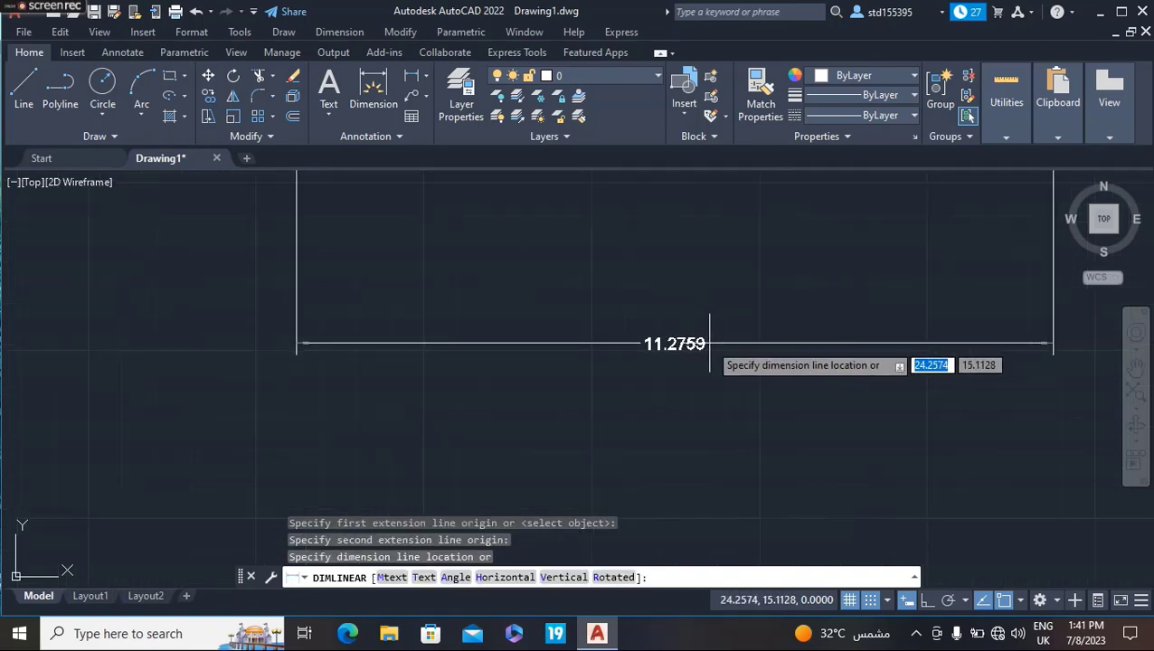
pyautogui.scroll(-3, 709, 343)
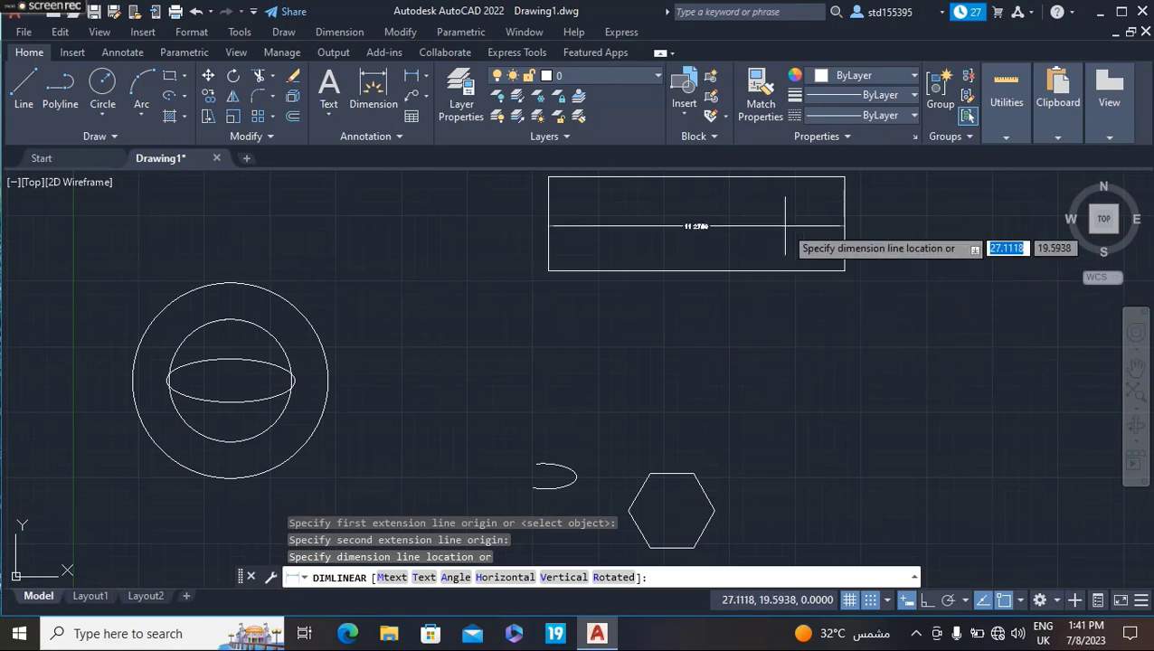
pyautogui.press('Escape')
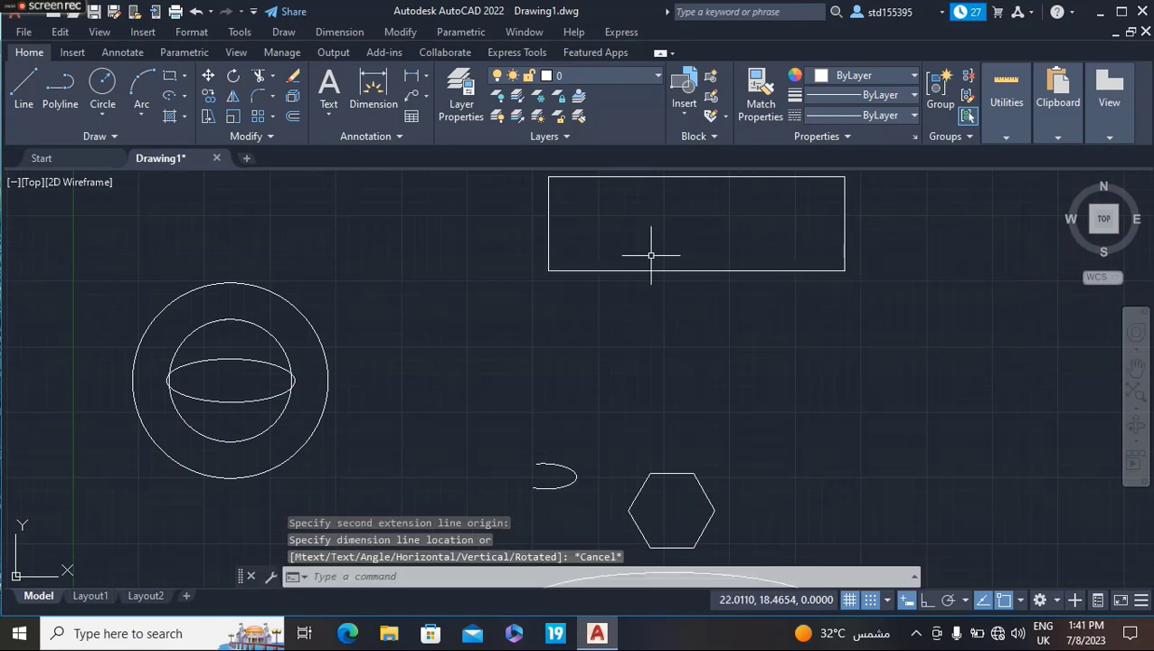
pyautogui.moveTo(651, 255); pyautogui.dragTo(587, 338, button='middle')
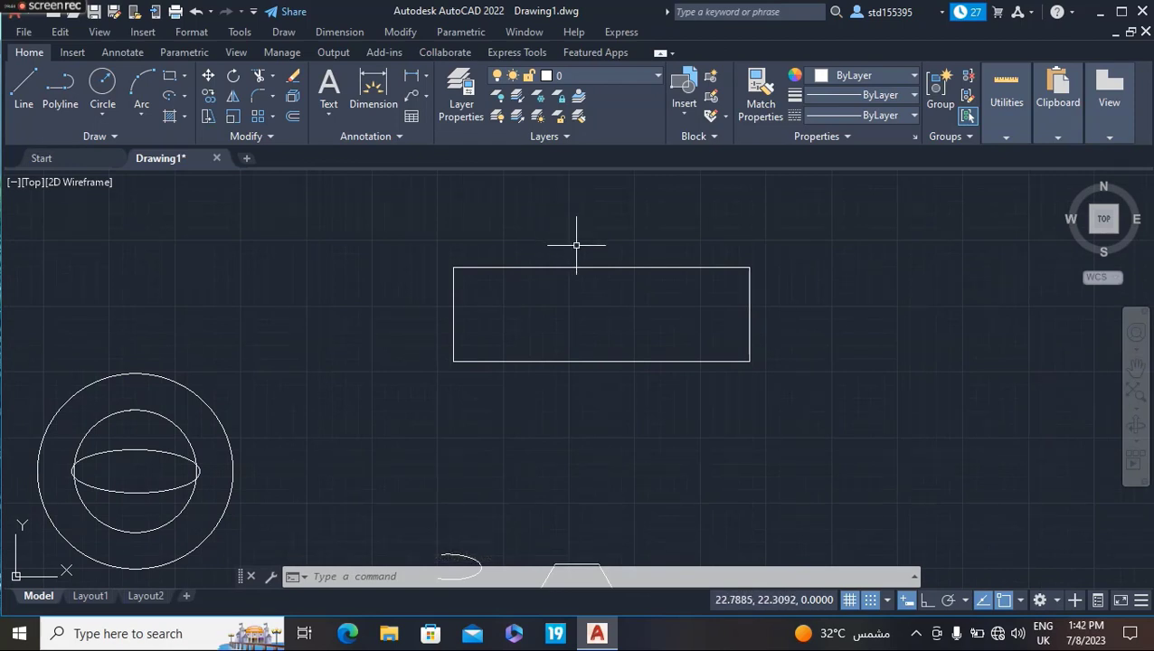
# - Stretch the fully selected rectangle from its right edge to shift it right, size unchanged
pyautogui.click(208, 116)
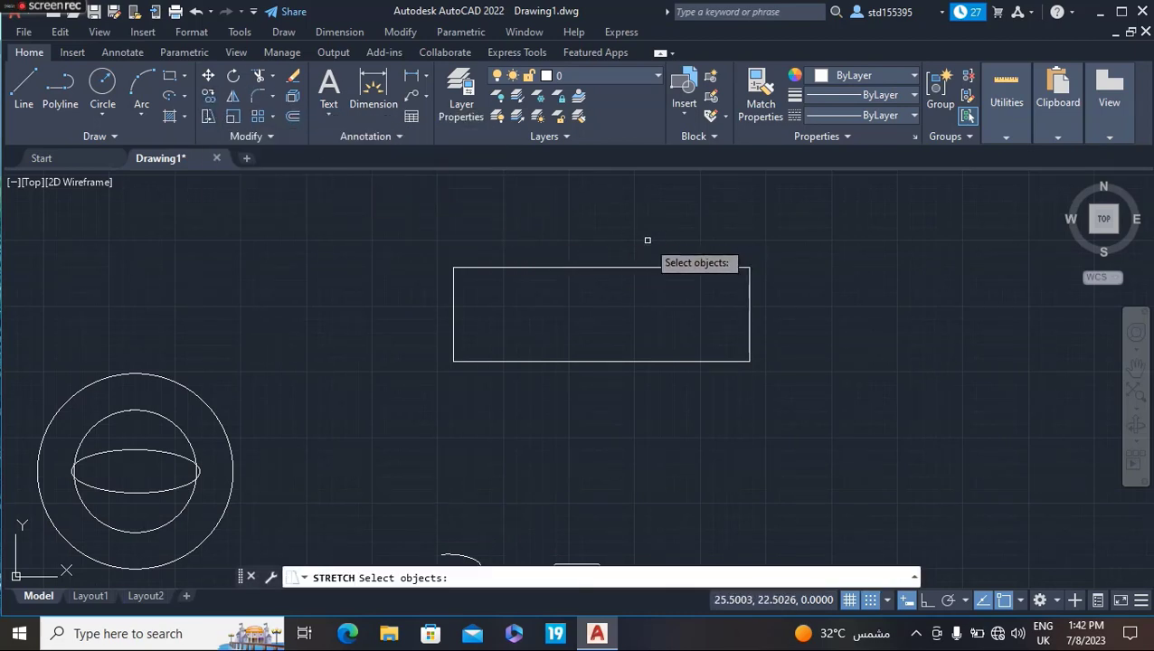
pyautogui.moveTo(796, 215)
pyautogui.mouseDown()
pyautogui.moveTo(765, 247)
pyautogui.moveTo(779, 212)
pyautogui.mouseUp()
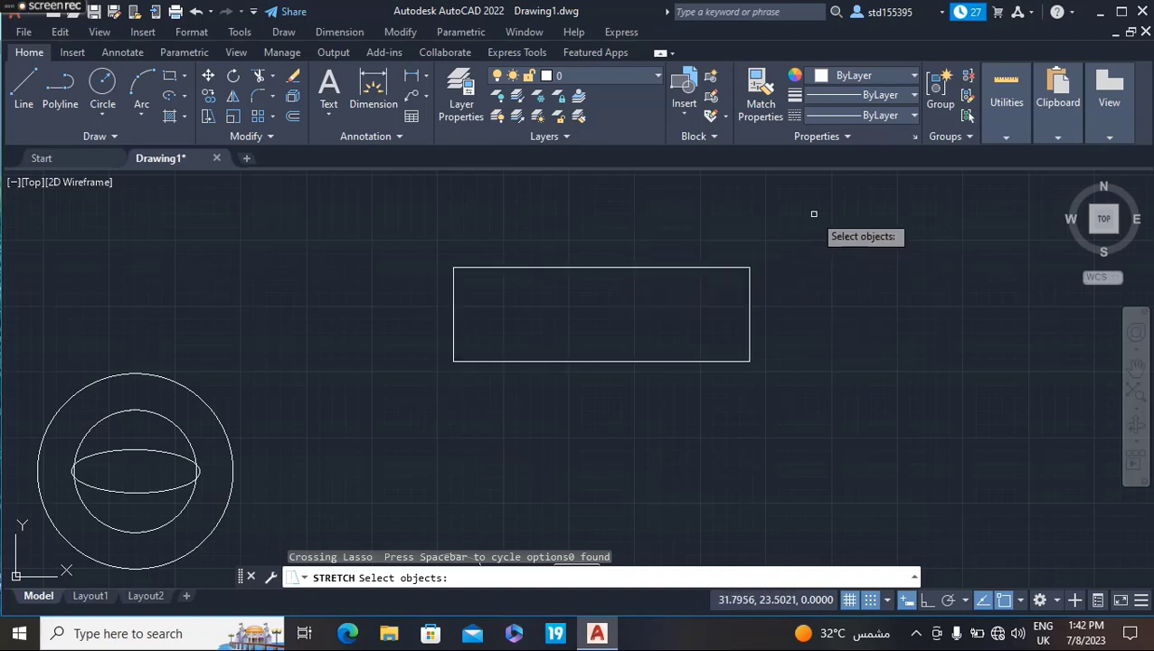
pyautogui.moveTo(814, 215); pyautogui.dragTo(333, 240)
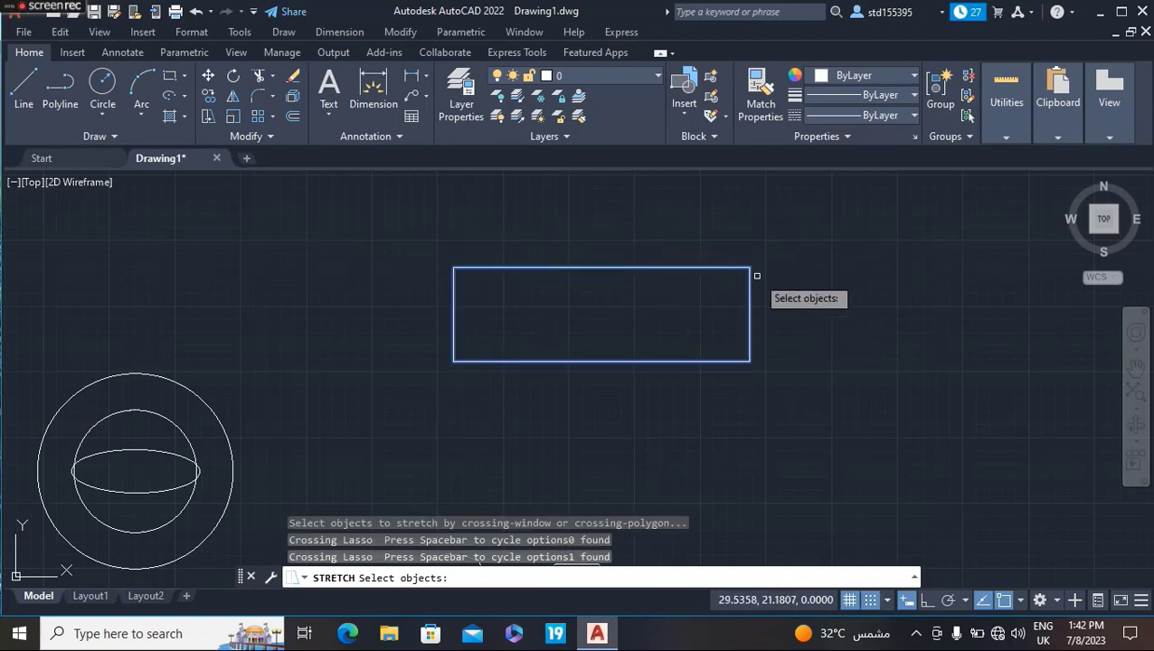
pyautogui.press('Escape')
pyautogui.click(812, 205)
pyautogui.moveTo(813, 205); pyautogui.dragTo(926, 466)
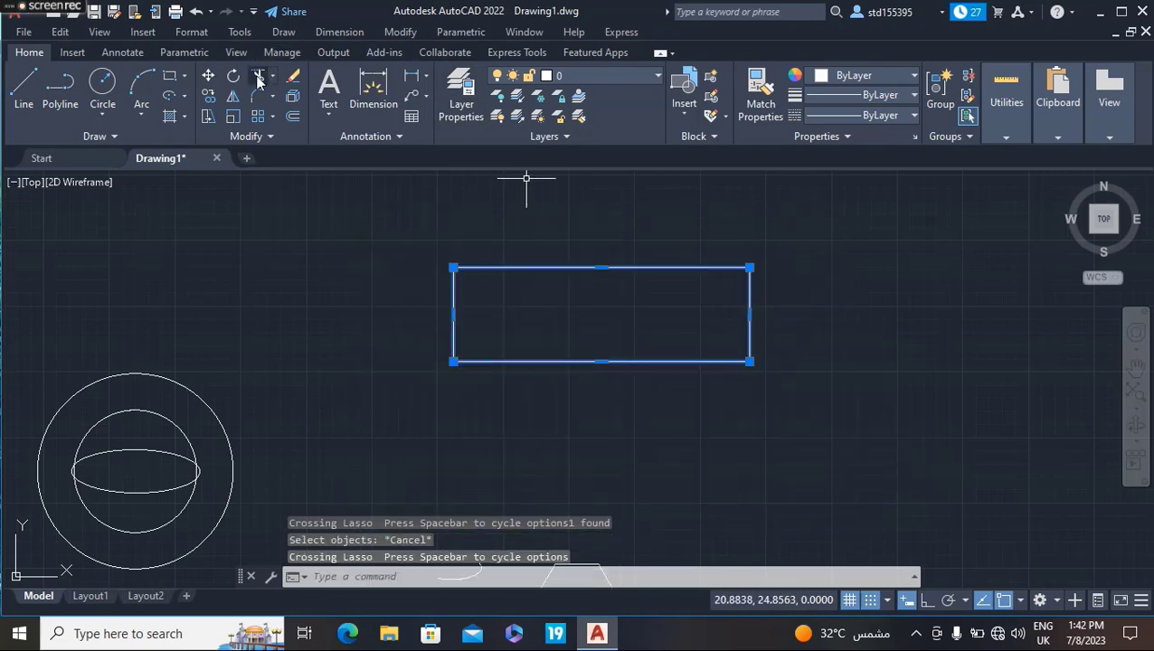
pyautogui.click(211, 114)
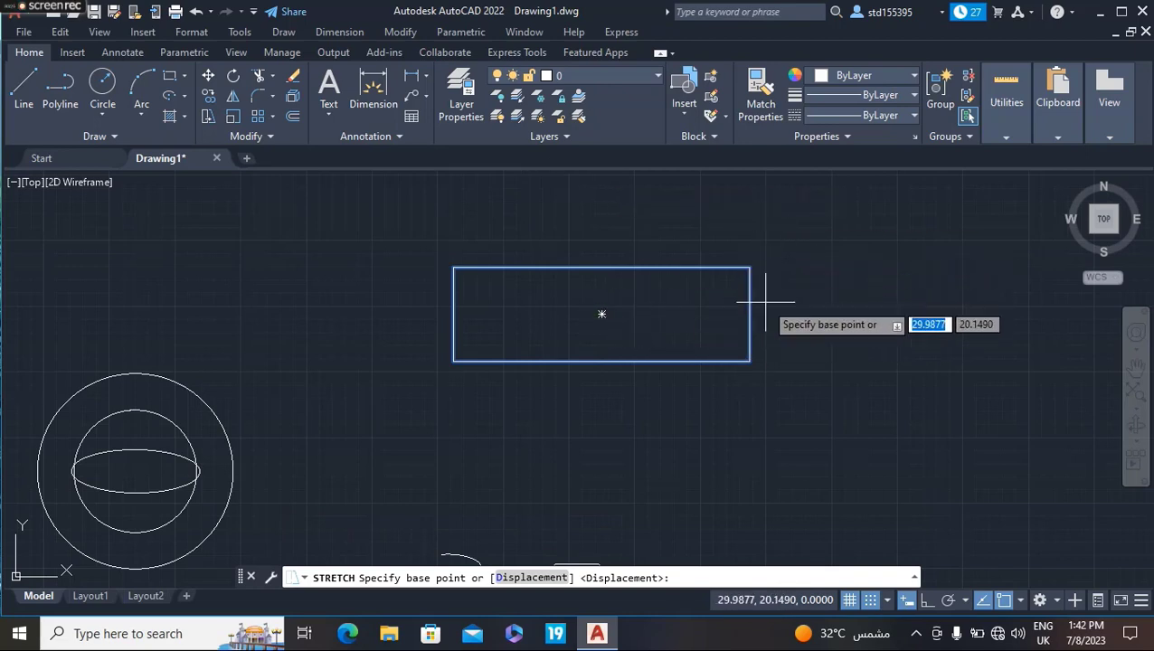
pyautogui.click(750, 315)
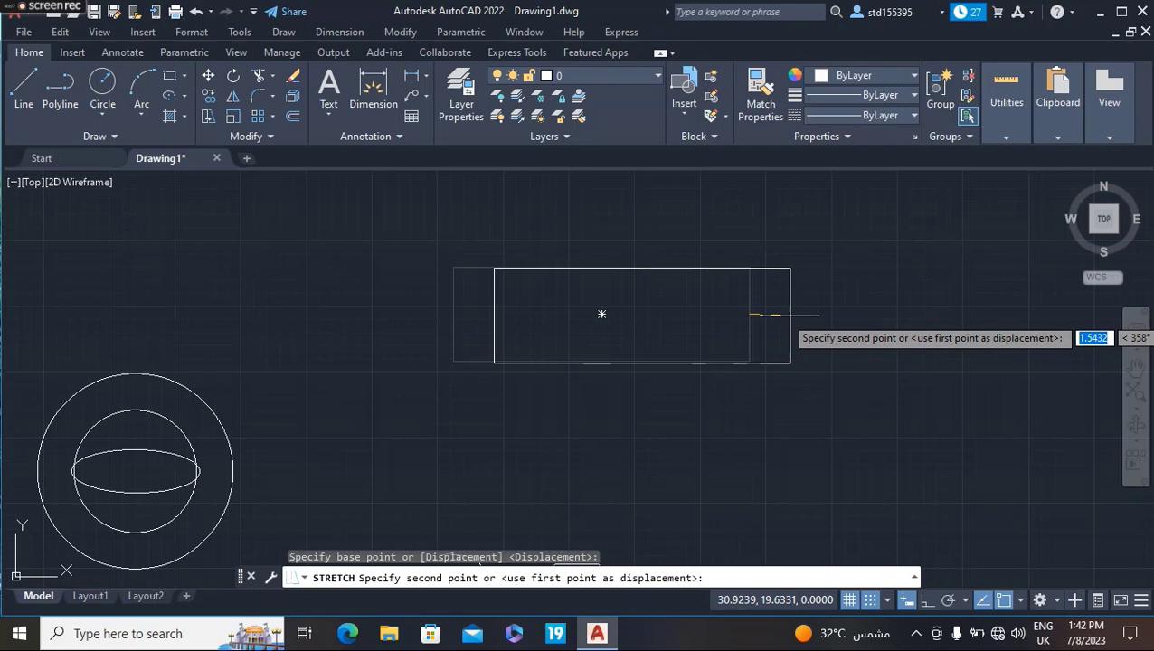
pyautogui.click(960, 311)
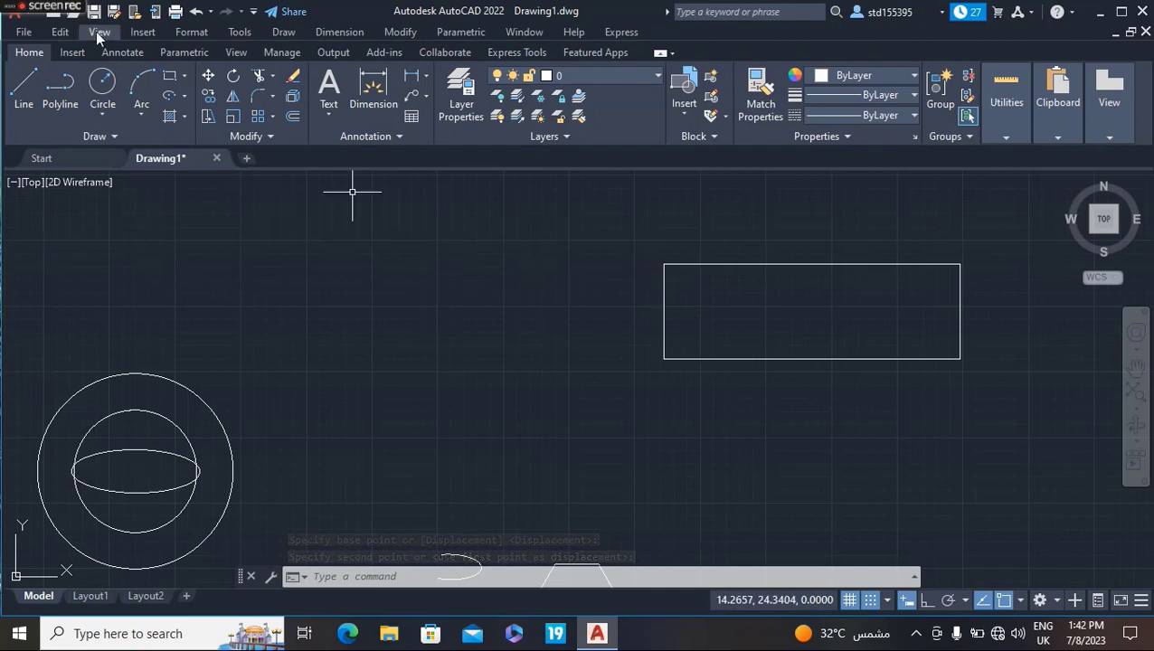
# - Stretch the rectangle's left edge from its midpoint 2.5 units to the left at 180°
pyautogui.click(208, 118)
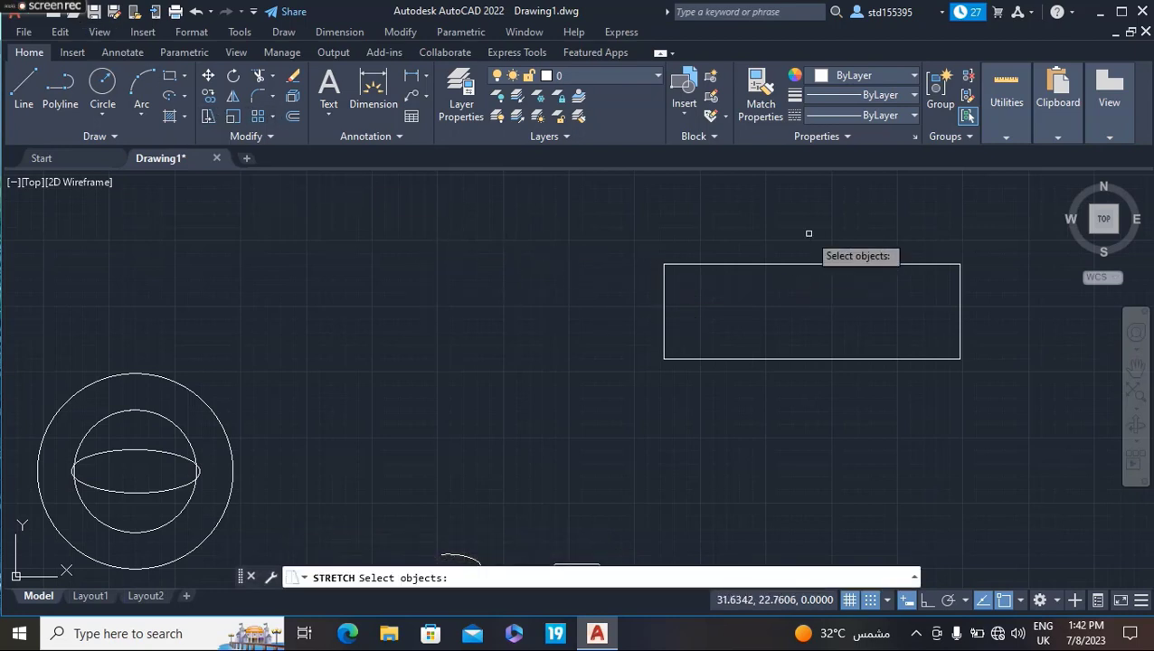
pyautogui.moveTo(798, 225)
pyautogui.mouseDown()
pyautogui.moveTo(768, 390)
pyautogui.moveTo(709, 399)
pyautogui.mouseUp()
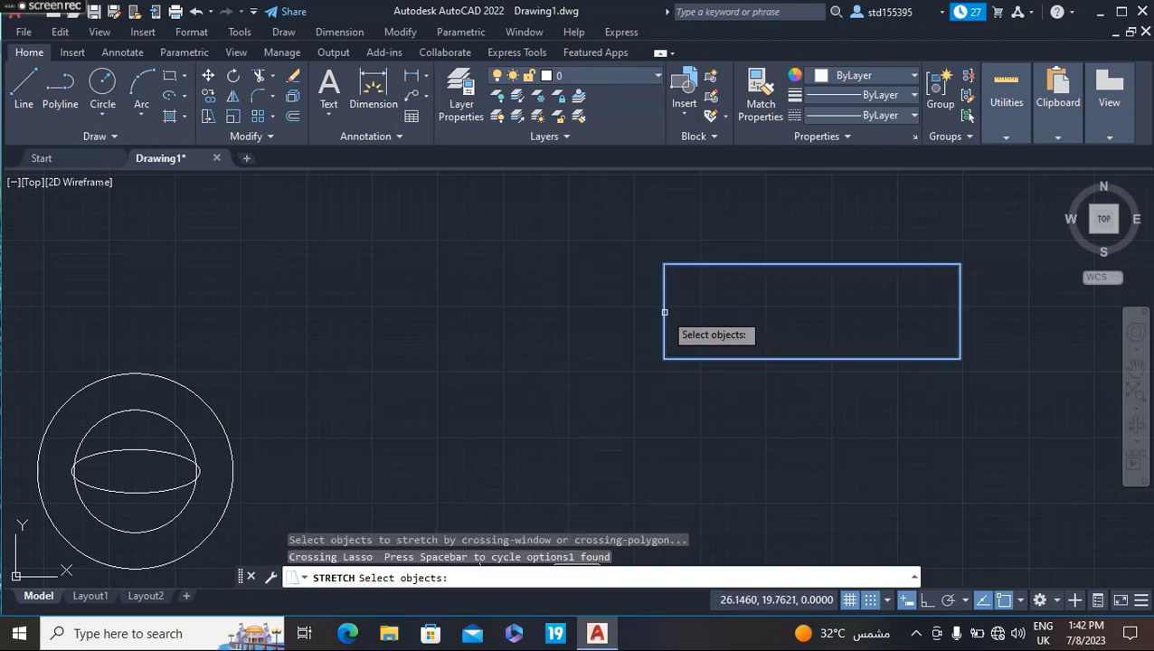
pyautogui.press('Return')
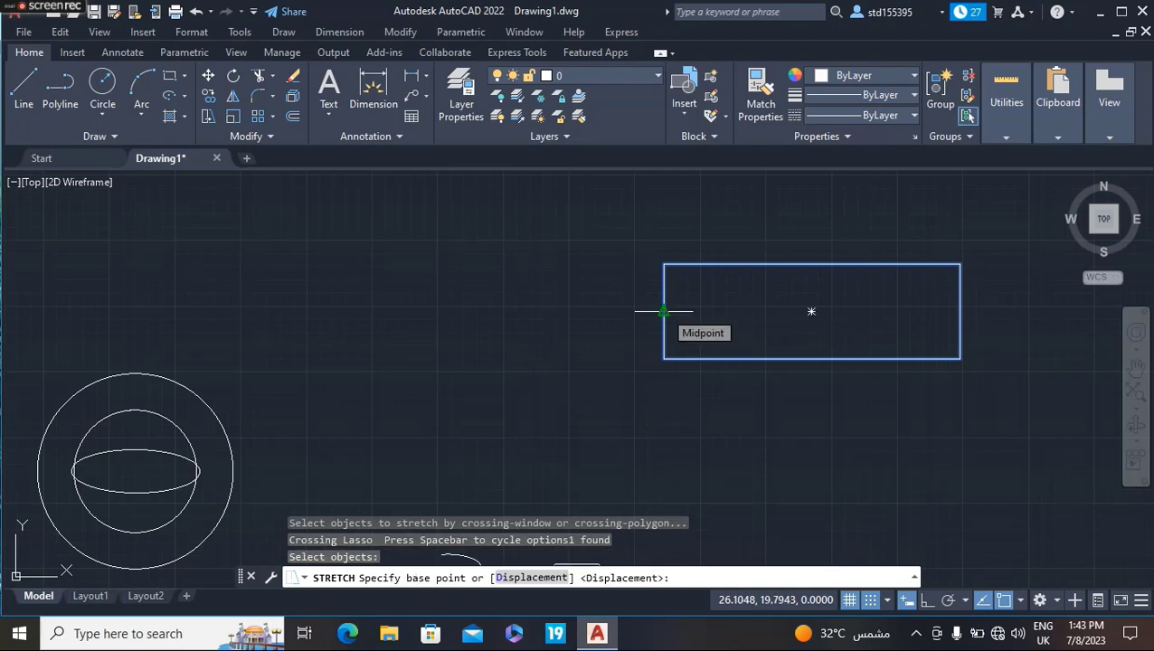
pyautogui.click(664, 311)
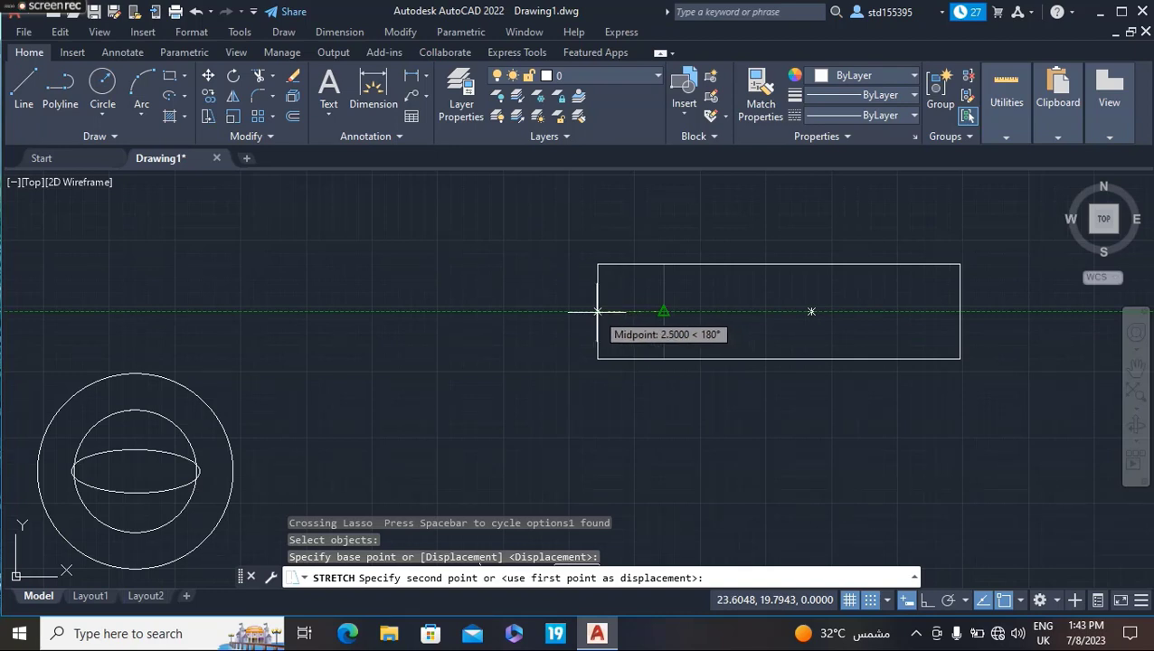
pyautogui.click(598, 312)
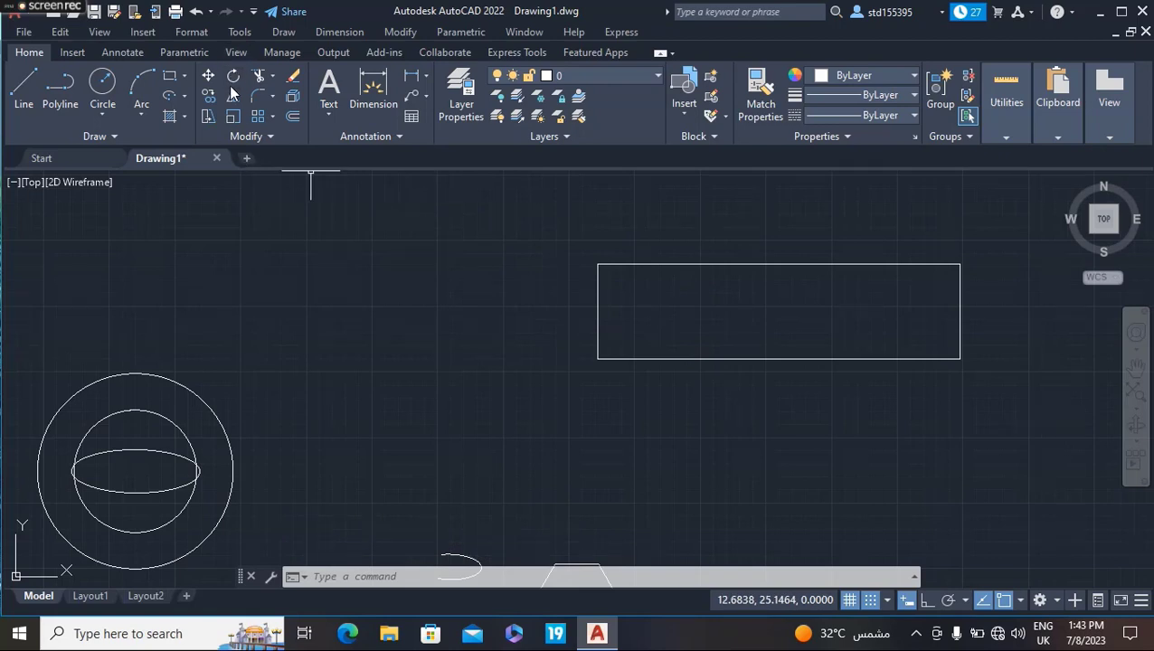
pyautogui.click(415, 77)
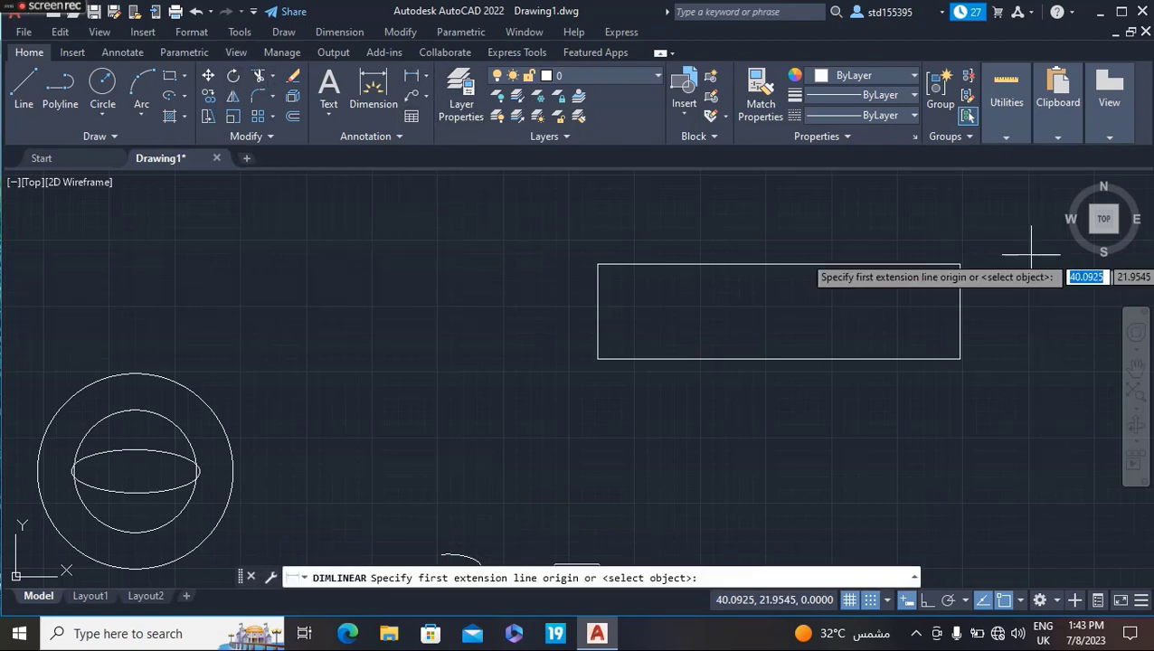
pyautogui.click(960, 265)
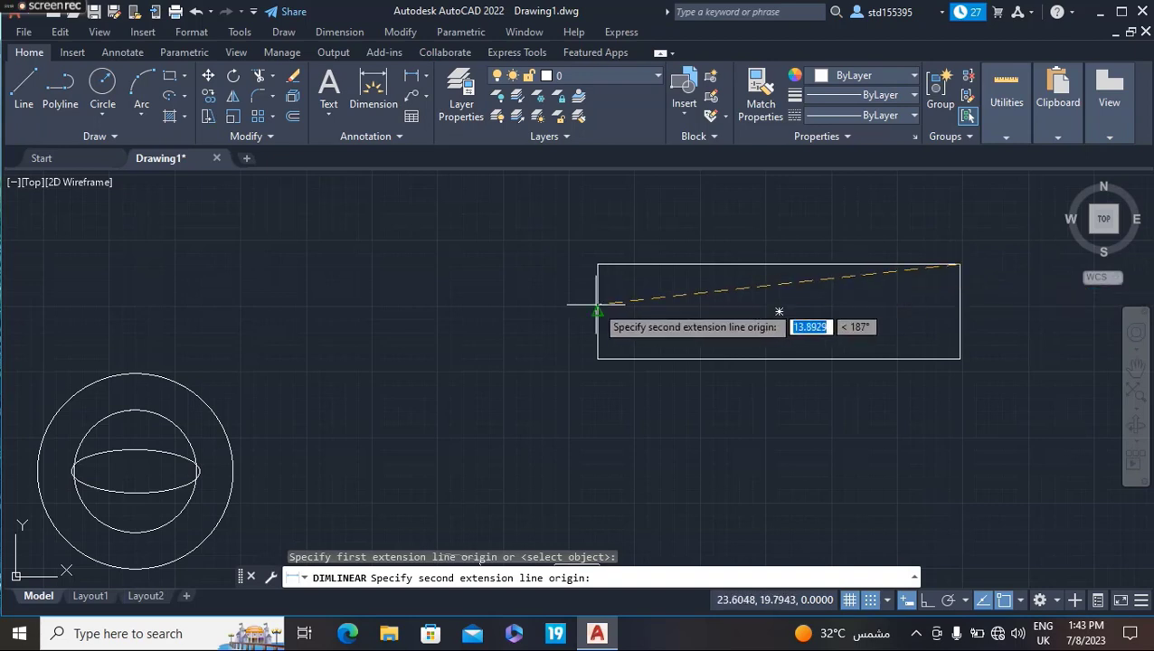
pyautogui.click(597, 265)
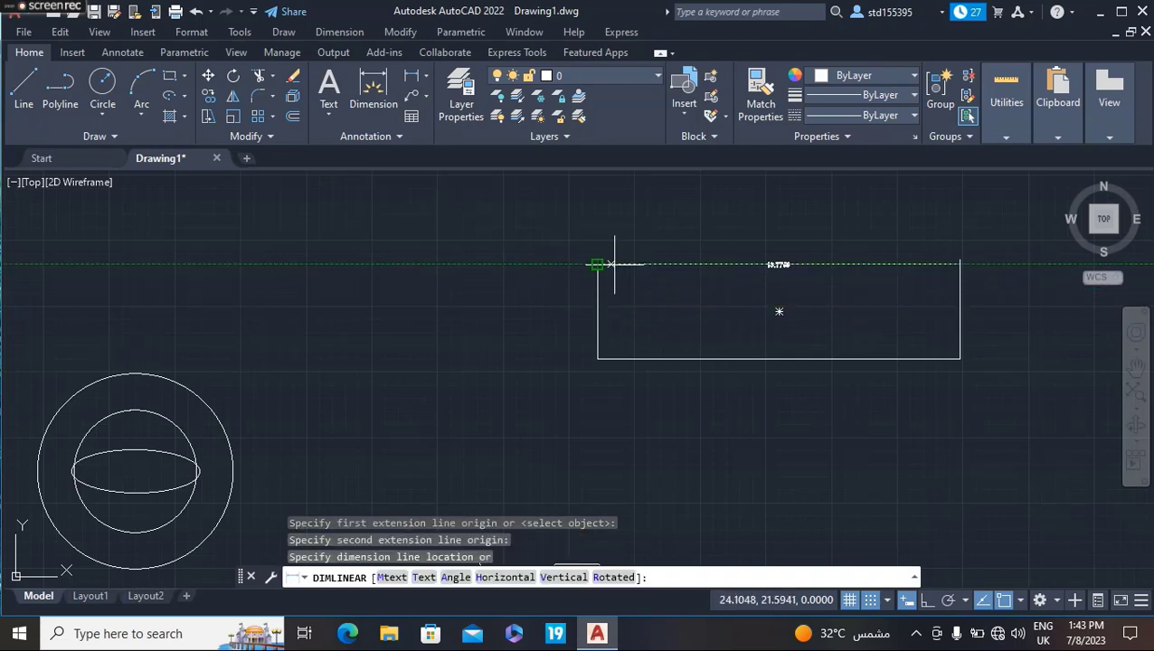
pyautogui.scroll(3, 776, 257)
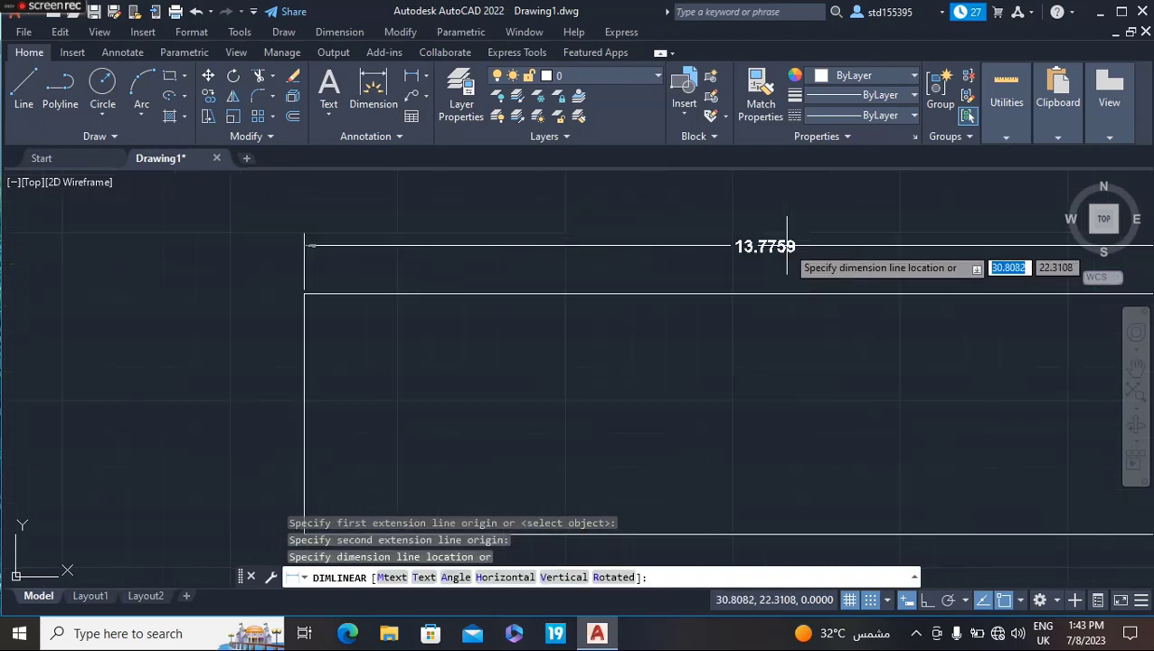
pyautogui.scroll(-3, 778, 244)
pyautogui.scroll(-2, 773, 243)
pyautogui.scroll(-1, 769, 239)
pyautogui.press('Escape')
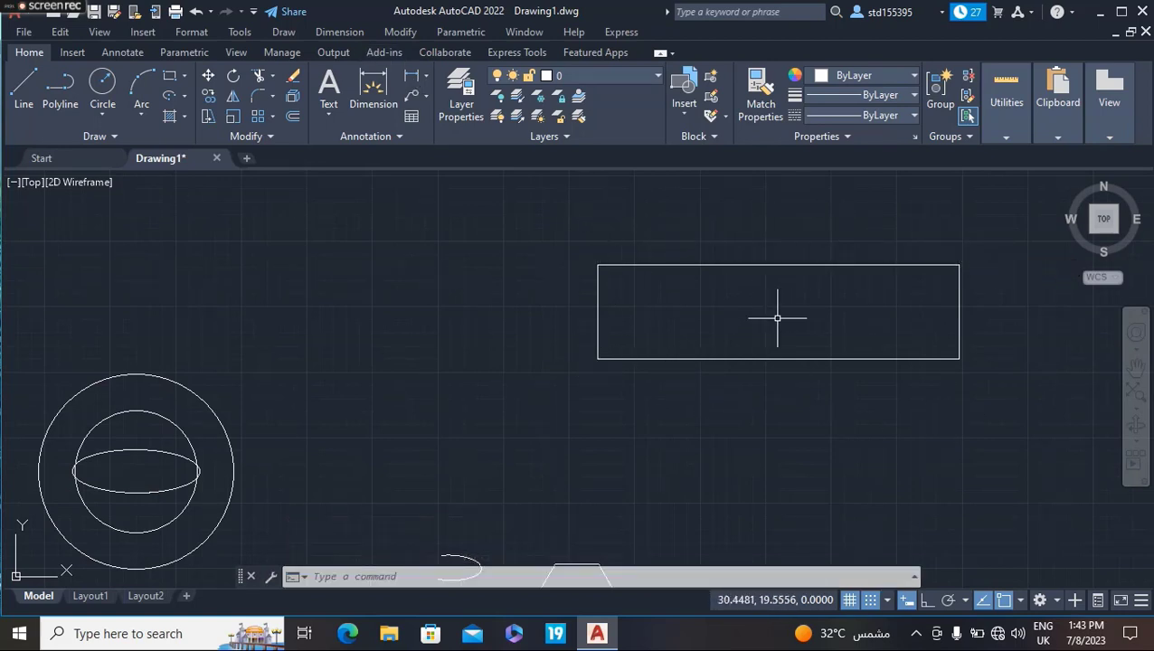
pyautogui.moveTo(266, 386)
pyautogui.mouseDown(button='middle')
pyautogui.moveTo(459, 279)
pyautogui.moveTo(540, 290)
pyautogui.mouseUp(button='middle')
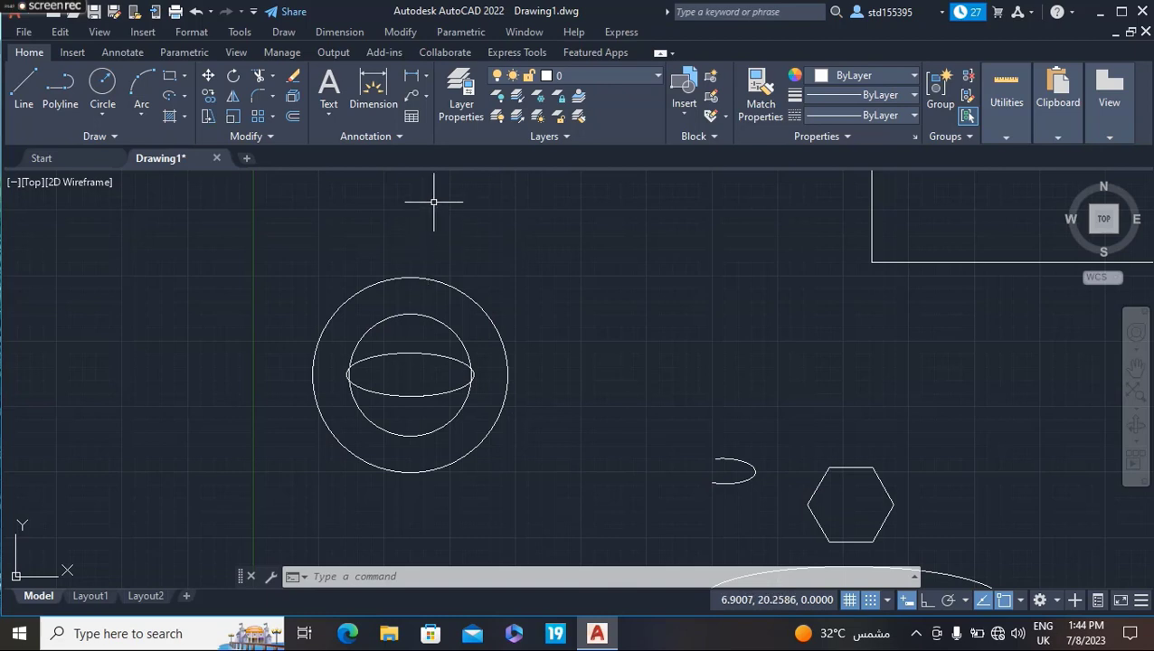
# - Mirror the concentric circles and small ellipse about a vertical line, erasing the source objects
pyautogui.moveTo(395, 260); pyautogui.dragTo(312, 304, button='middle')
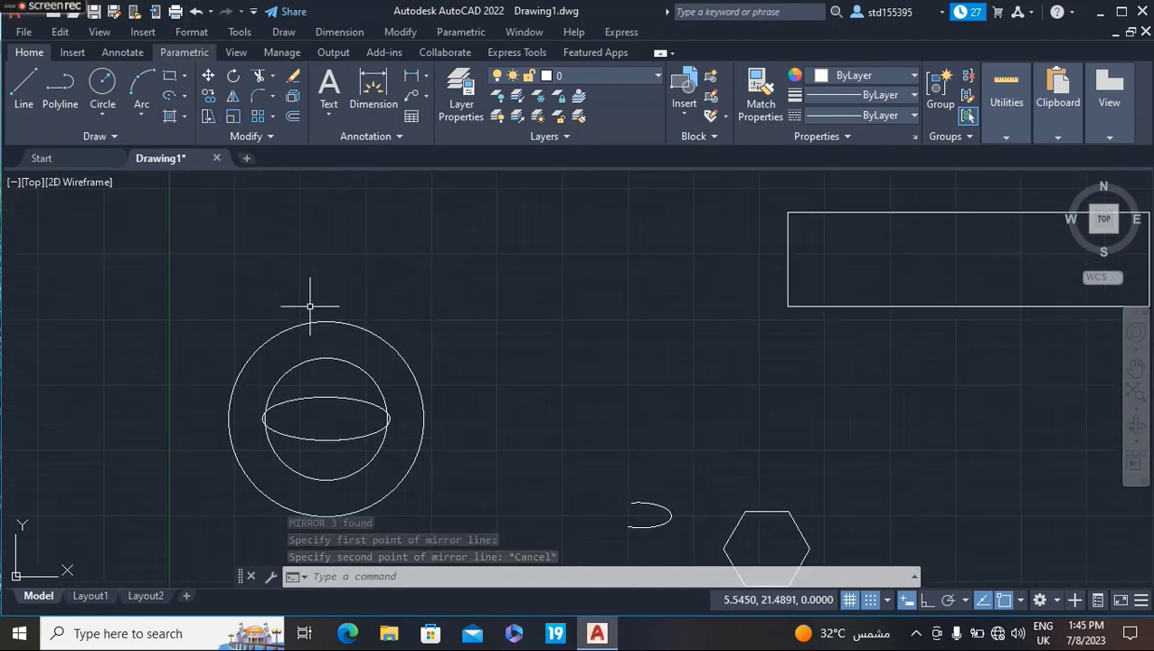
pyautogui.click(233, 96)
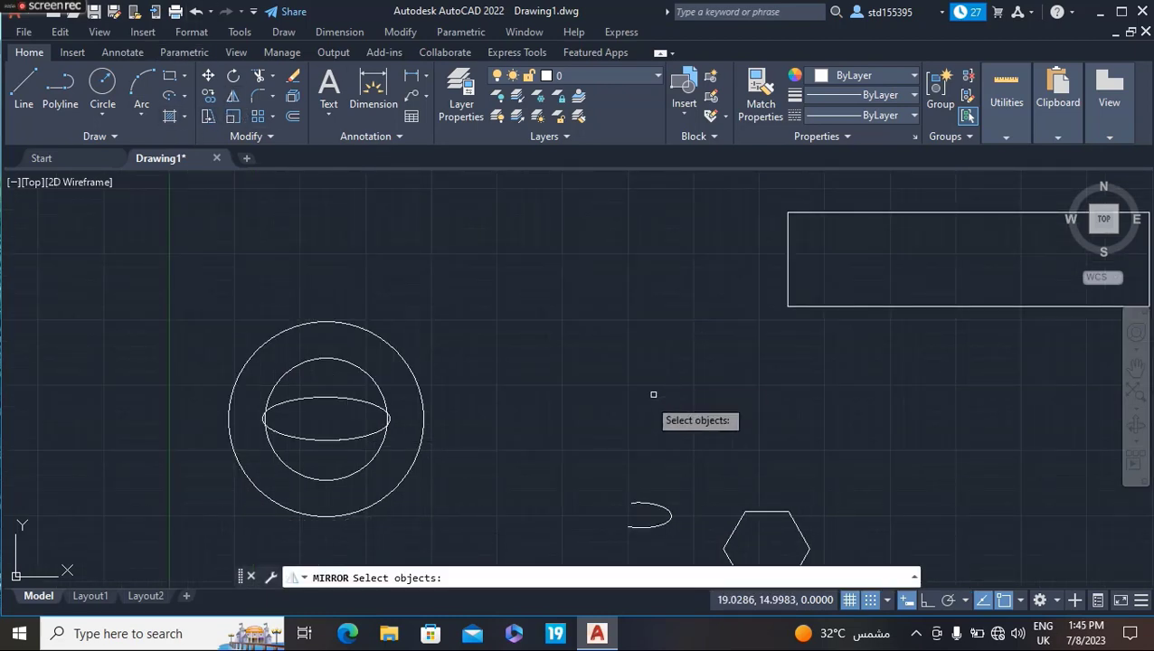
pyautogui.press('Escape')
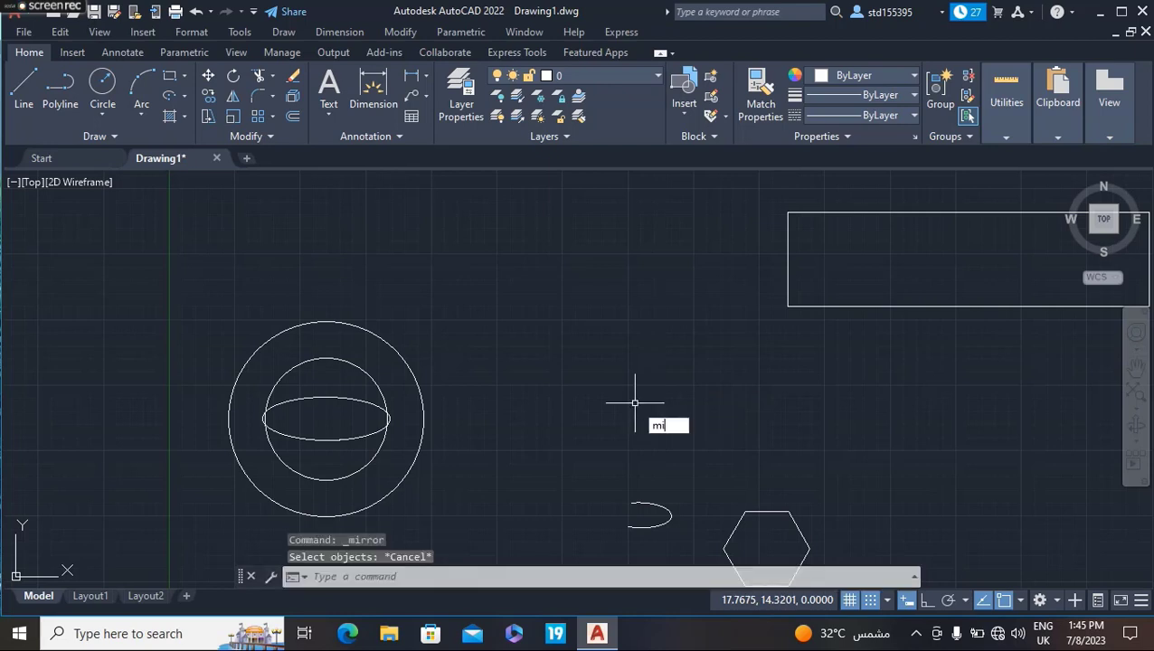
pyautogui.press('Return')
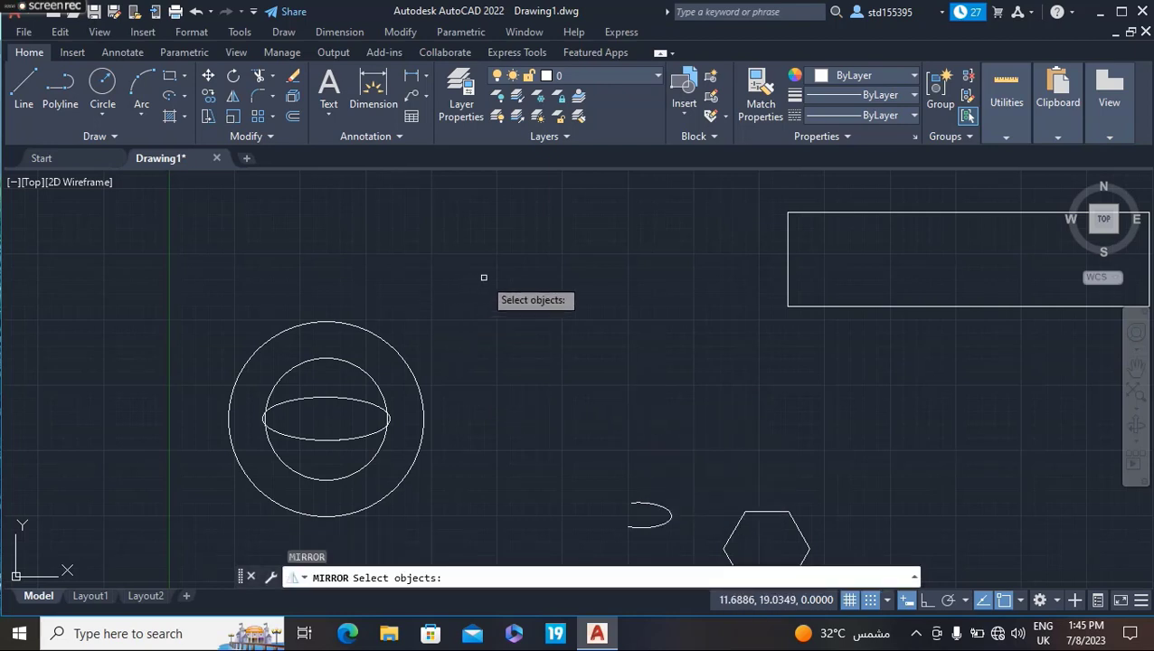
pyautogui.moveTo(484, 277); pyautogui.dragTo(444, 499)
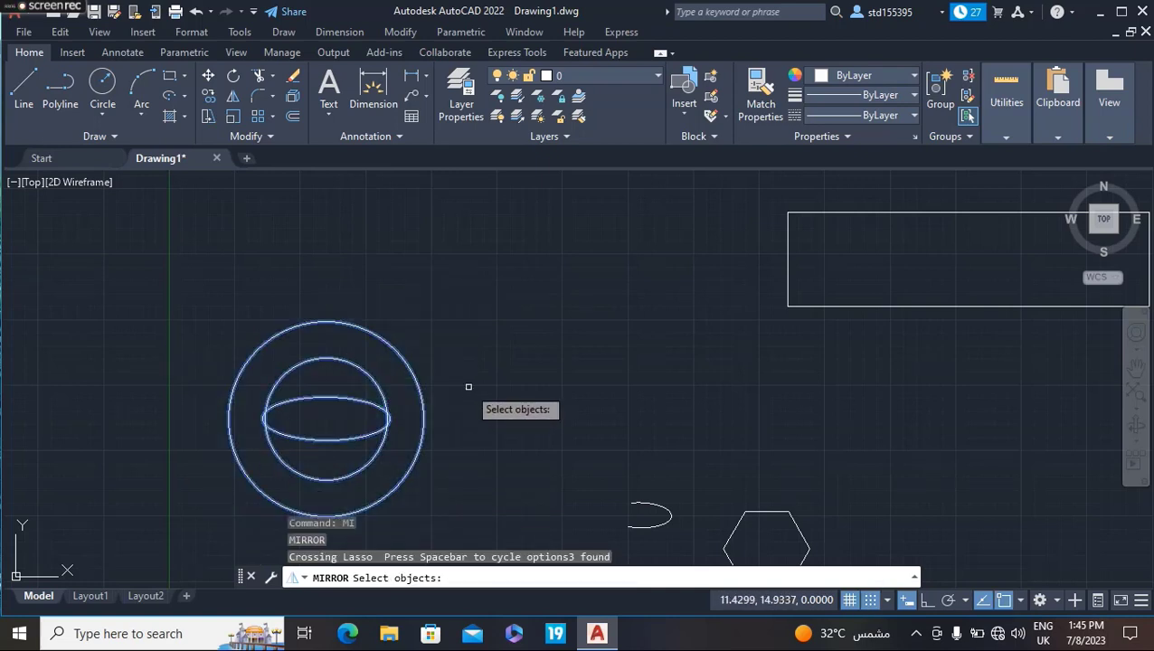
pyautogui.press('Return')
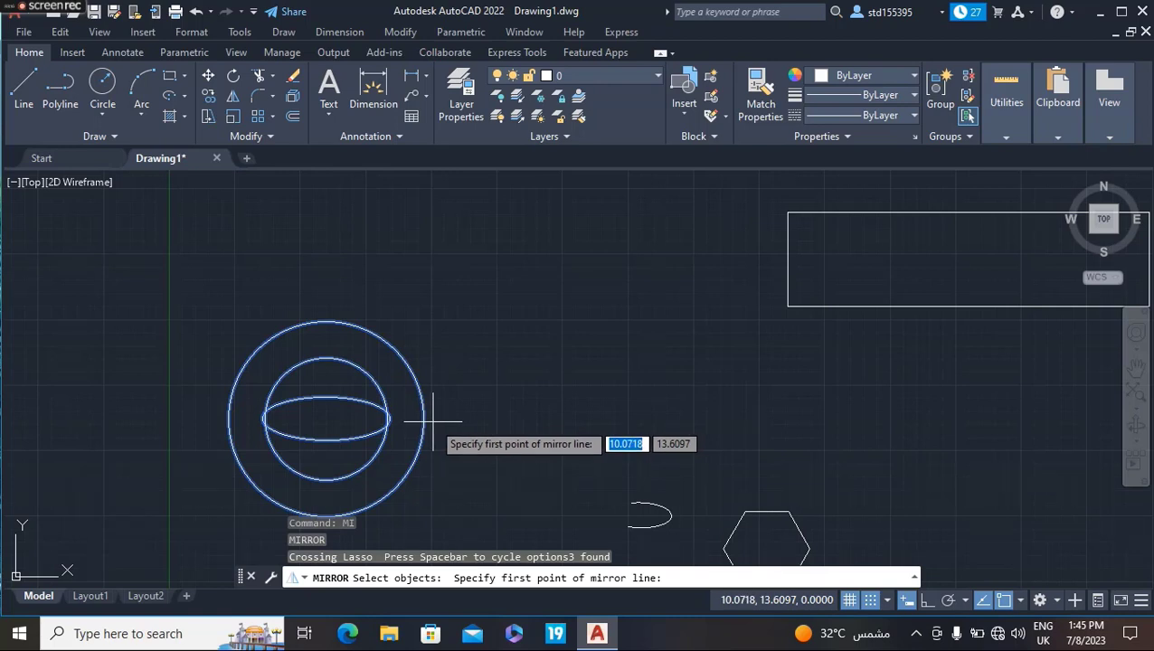
pyautogui.click(432, 421)
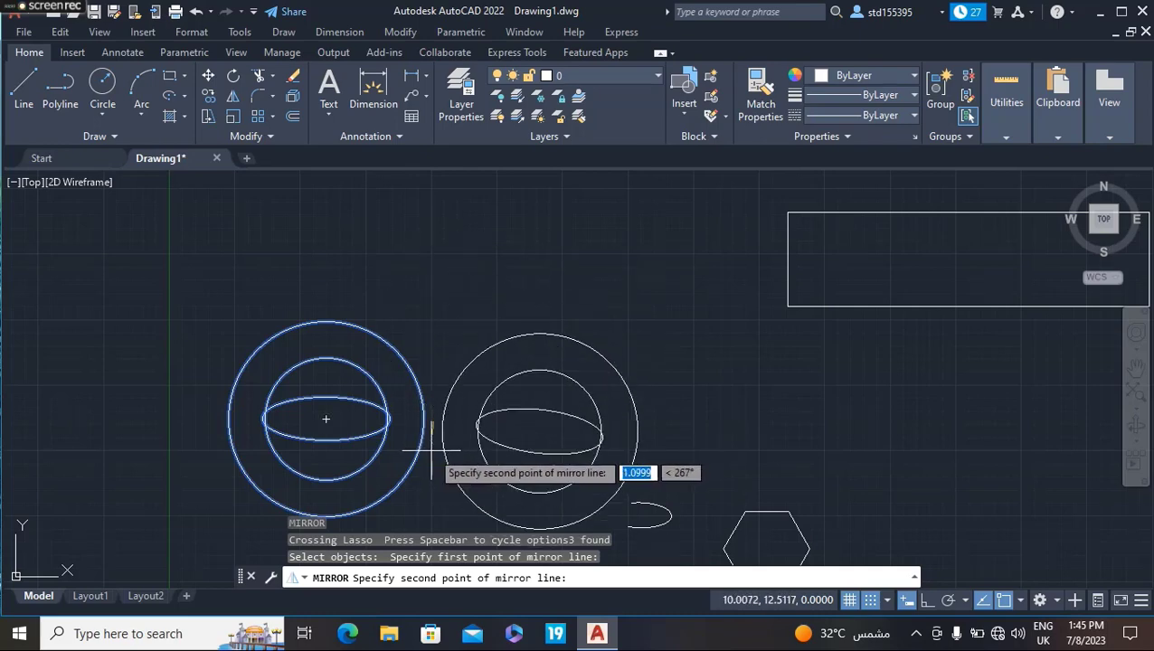
pyautogui.click(431, 449)
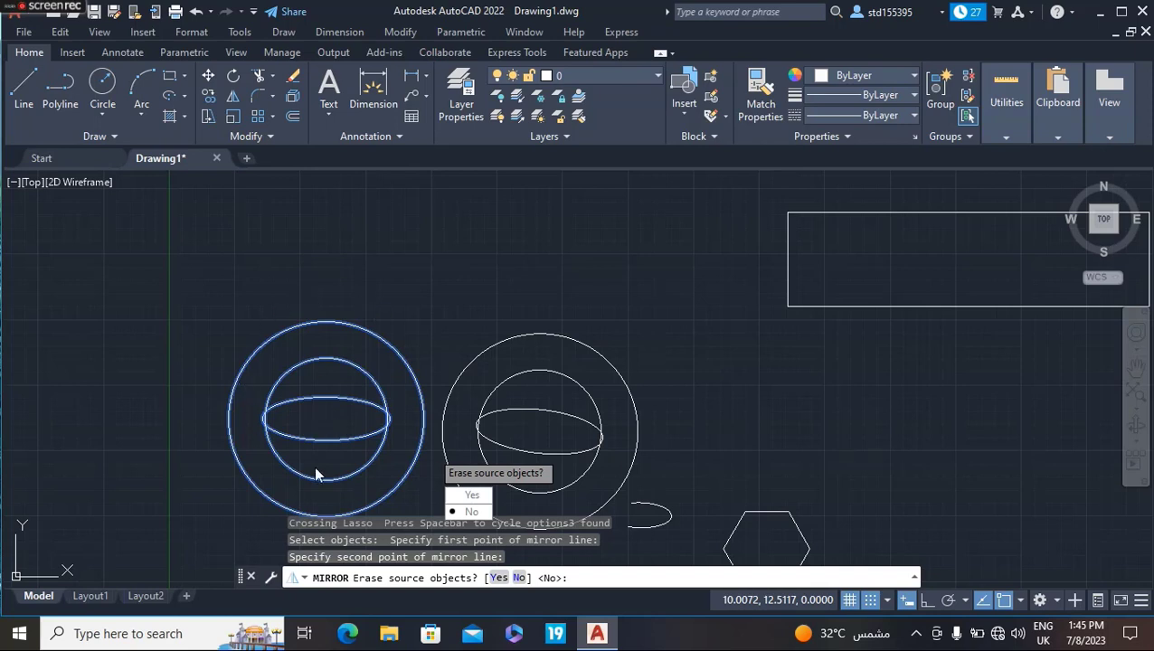
pyautogui.click(472, 496)
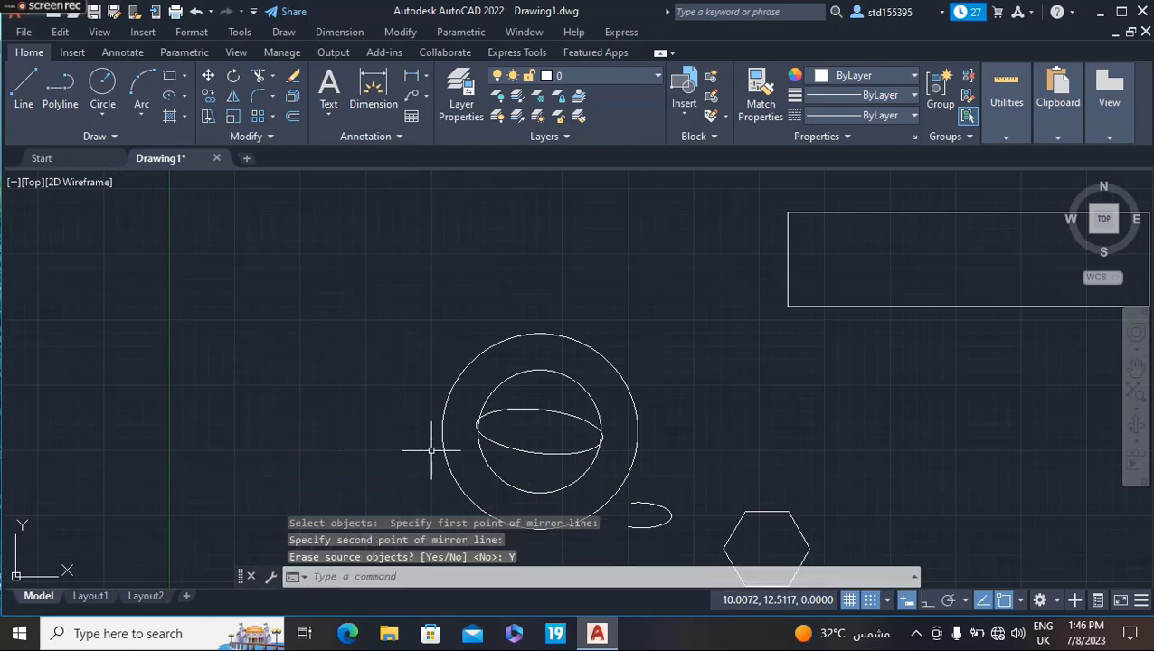
# - Undo the faulty mirror, then mirror the left group across a vertical line, keeping the original
pyautogui.hotkey('ctrl', 'z')
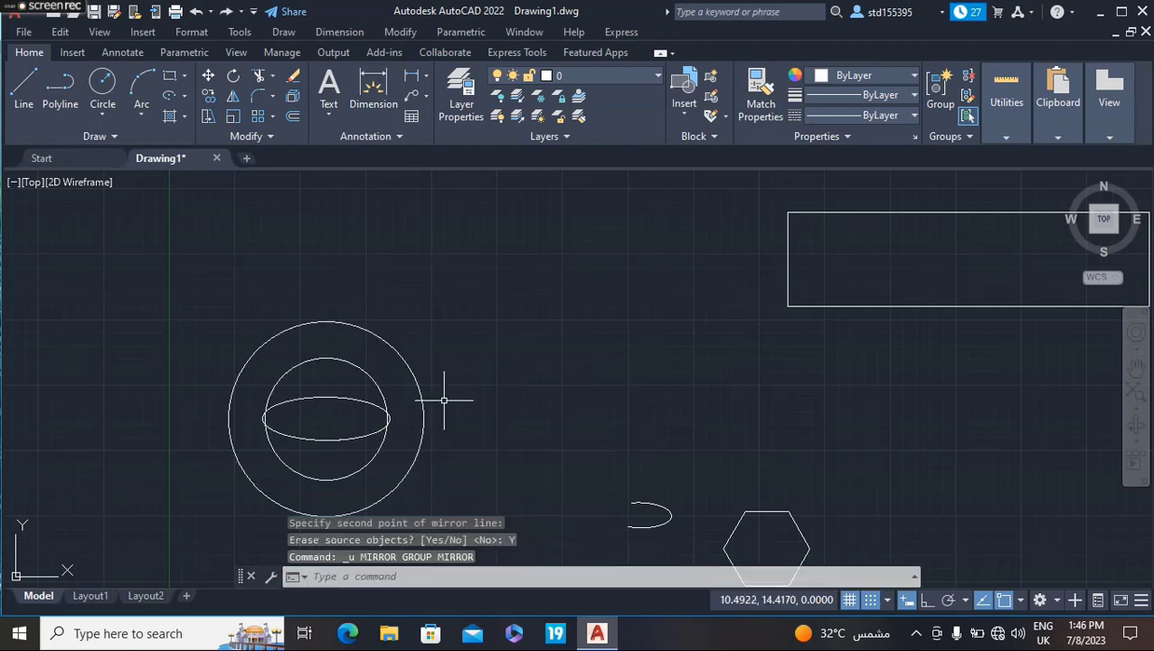
pyautogui.moveTo(443, 400); pyautogui.dragTo(374, 201)
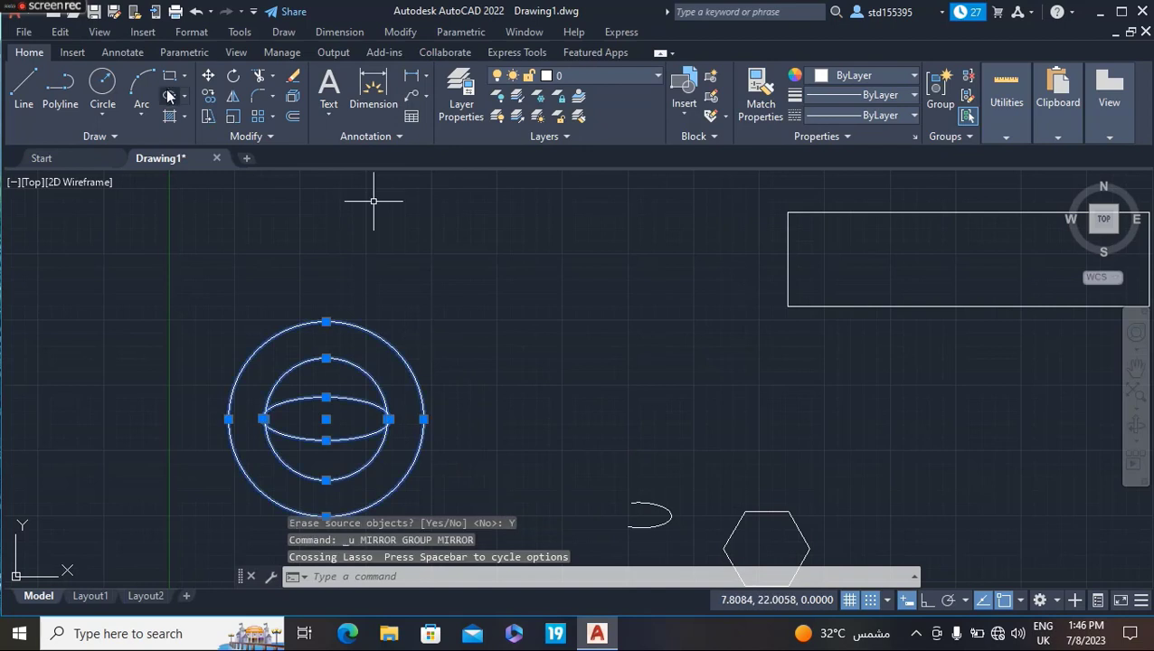
pyautogui.click(229, 99)
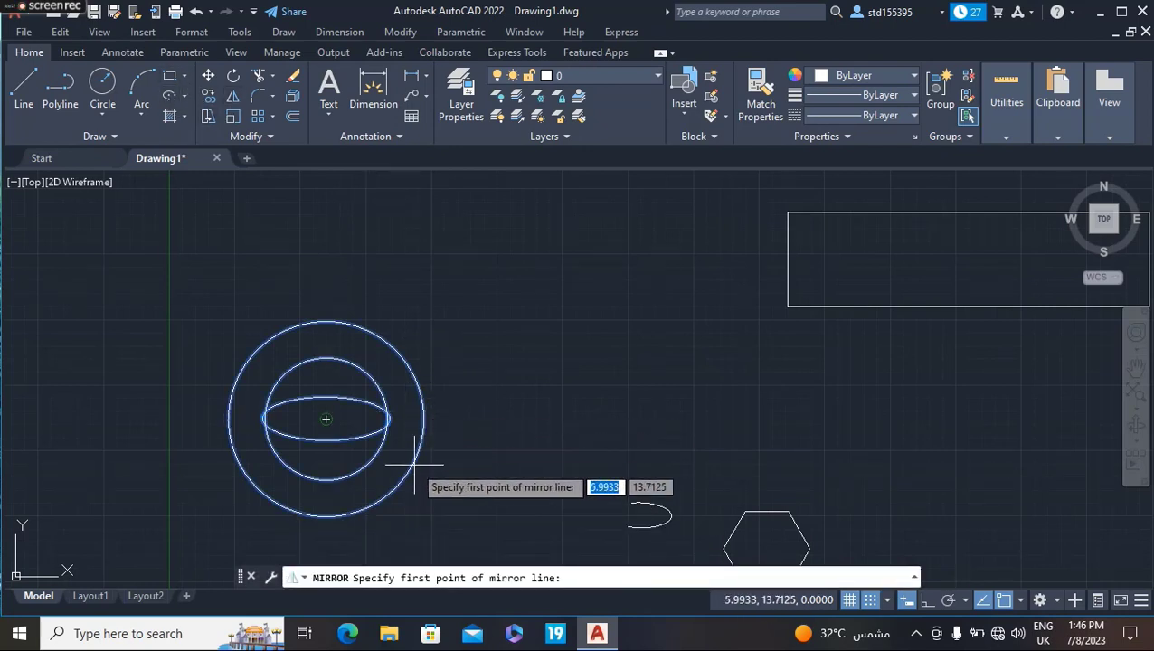
pyautogui.click(432, 418)
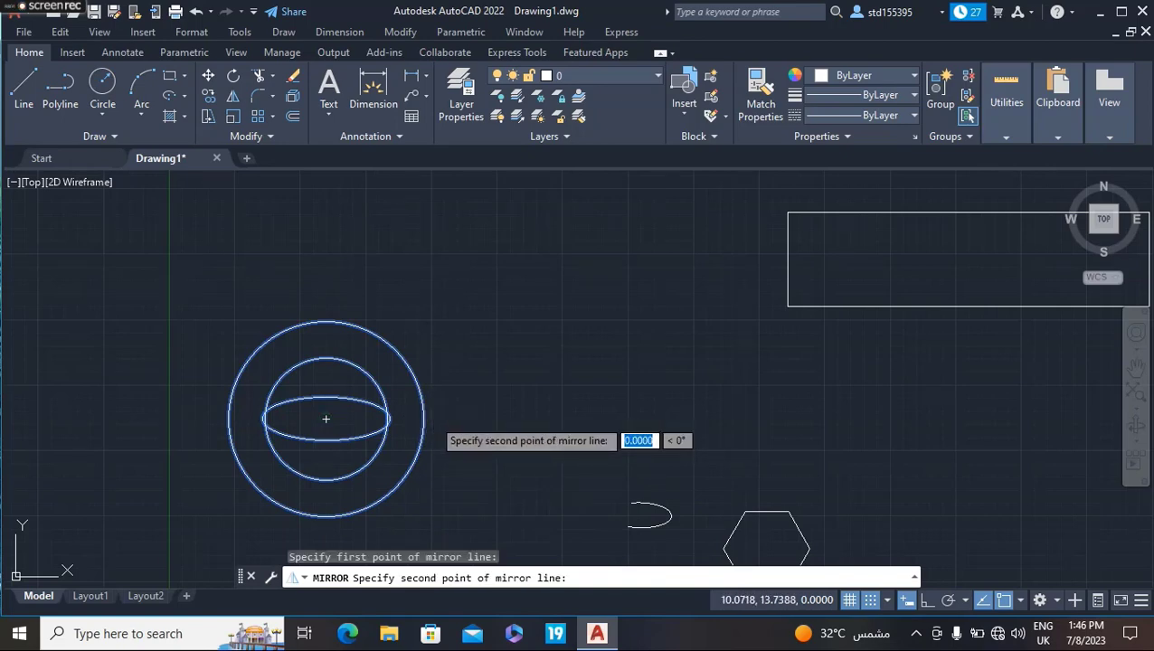
pyautogui.click(434, 476)
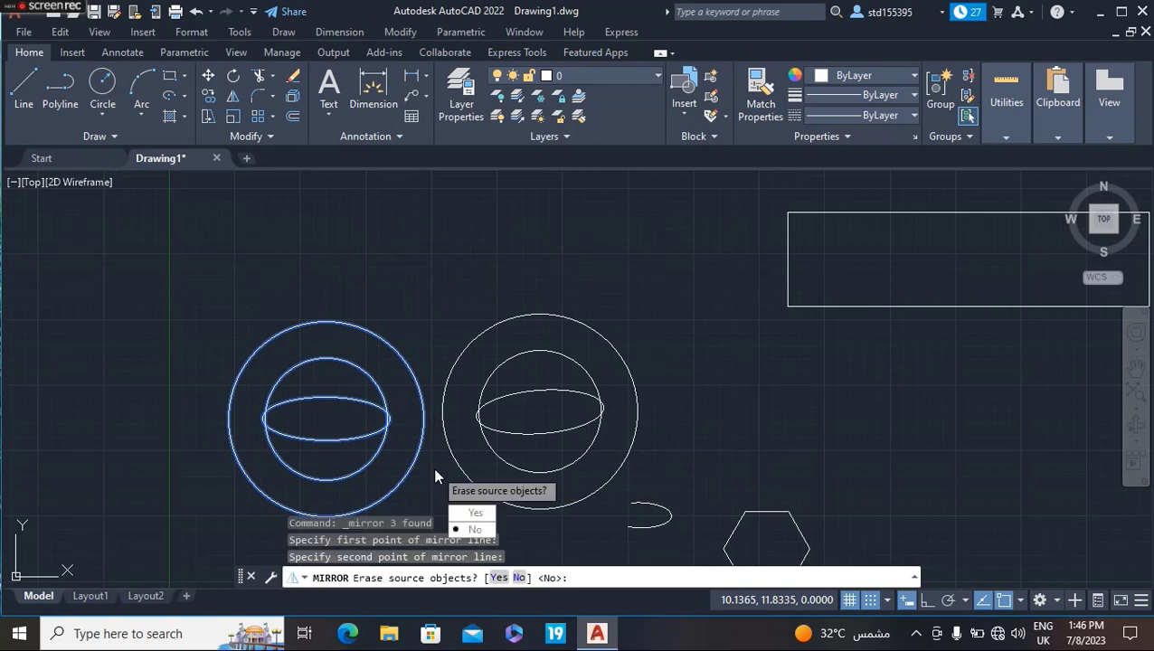
pyautogui.write('n')
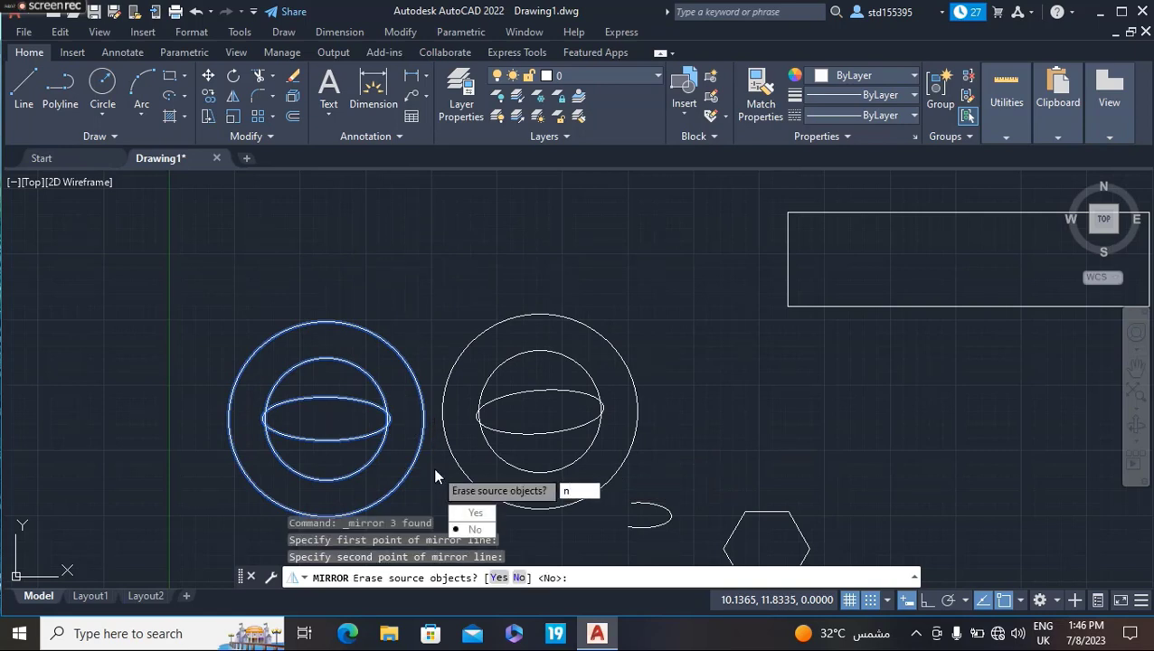
pyautogui.press('Return')
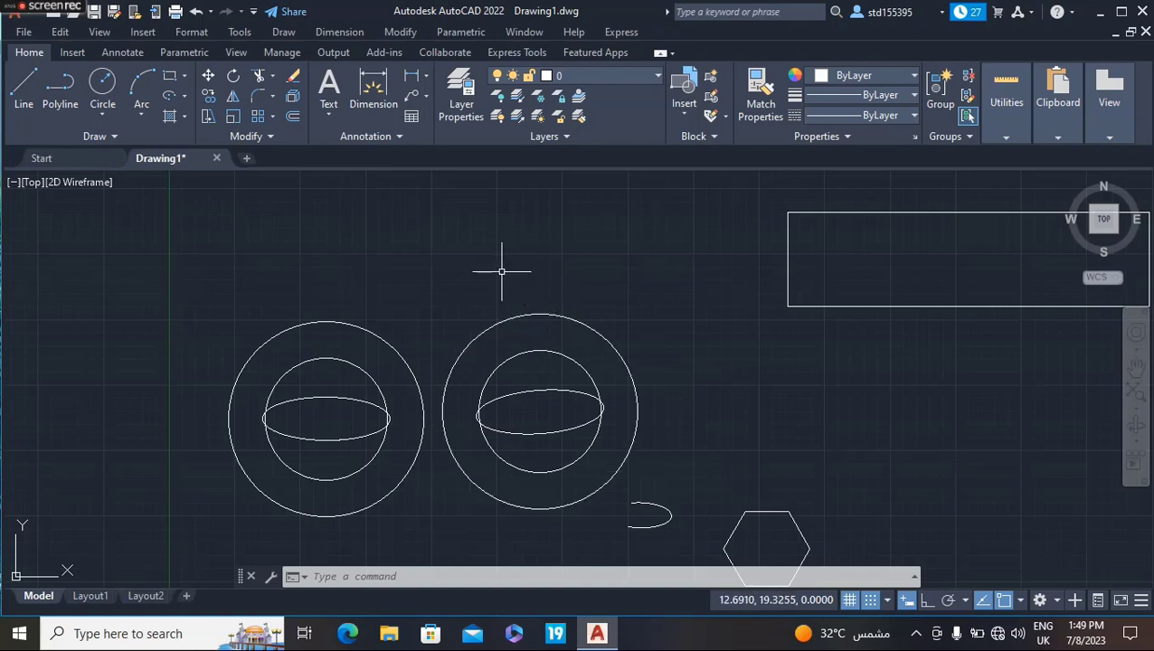
# - Copy the left circle-and-ellipse group and paste it above the two side-by-side groups
pyautogui.moveTo(413, 313); pyautogui.dragTo(238, 504)
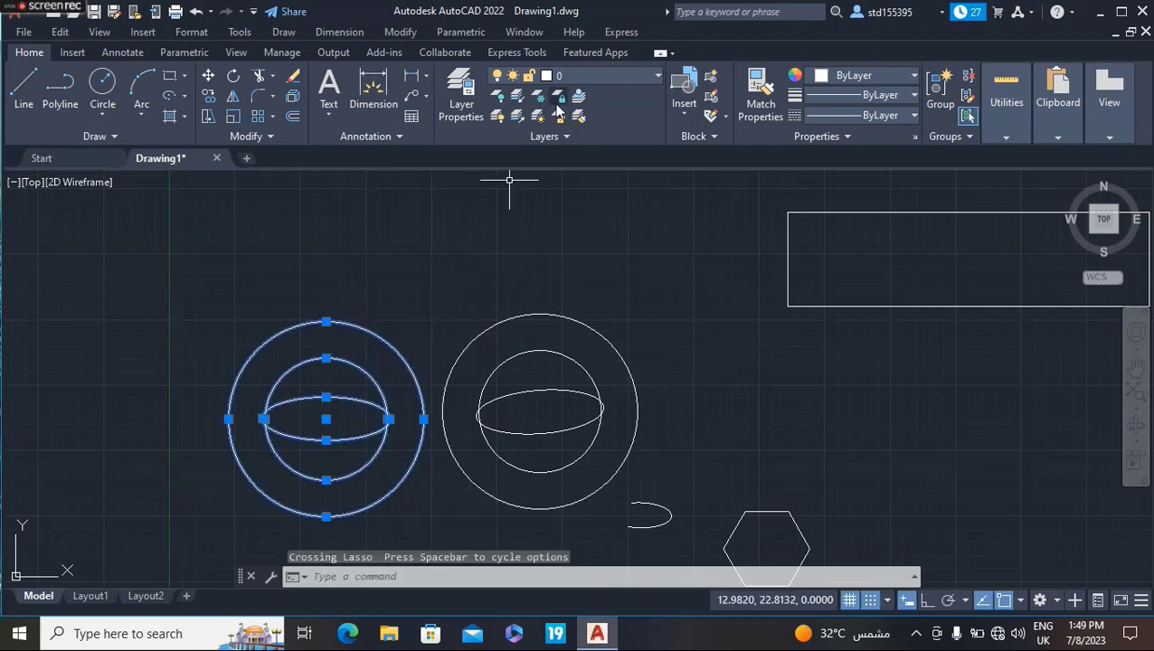
pyautogui.hotkey('ctrl', 'c')
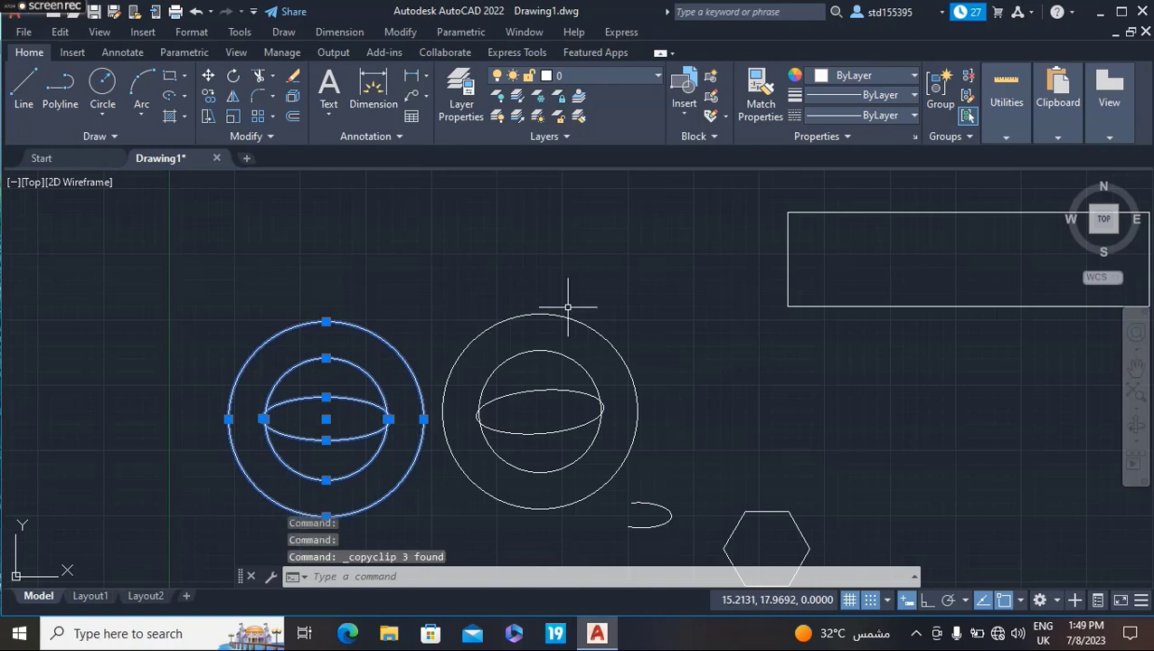
pyautogui.hotkey('ctrl', 'v')
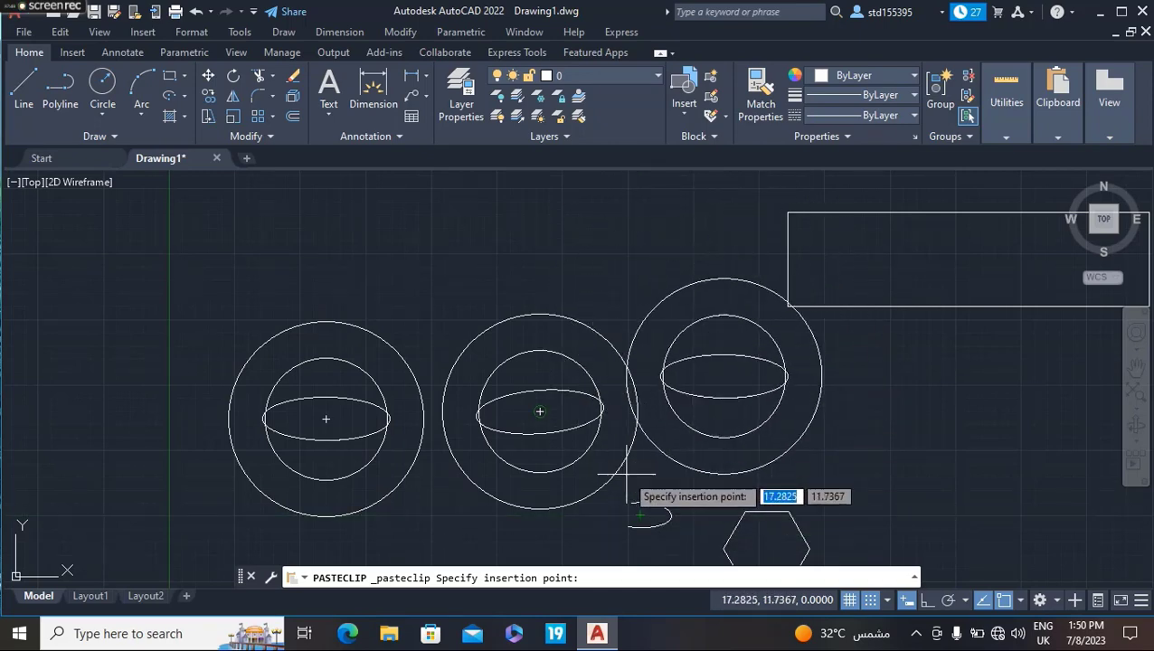
pyautogui.scroll(-2, 794, 473)
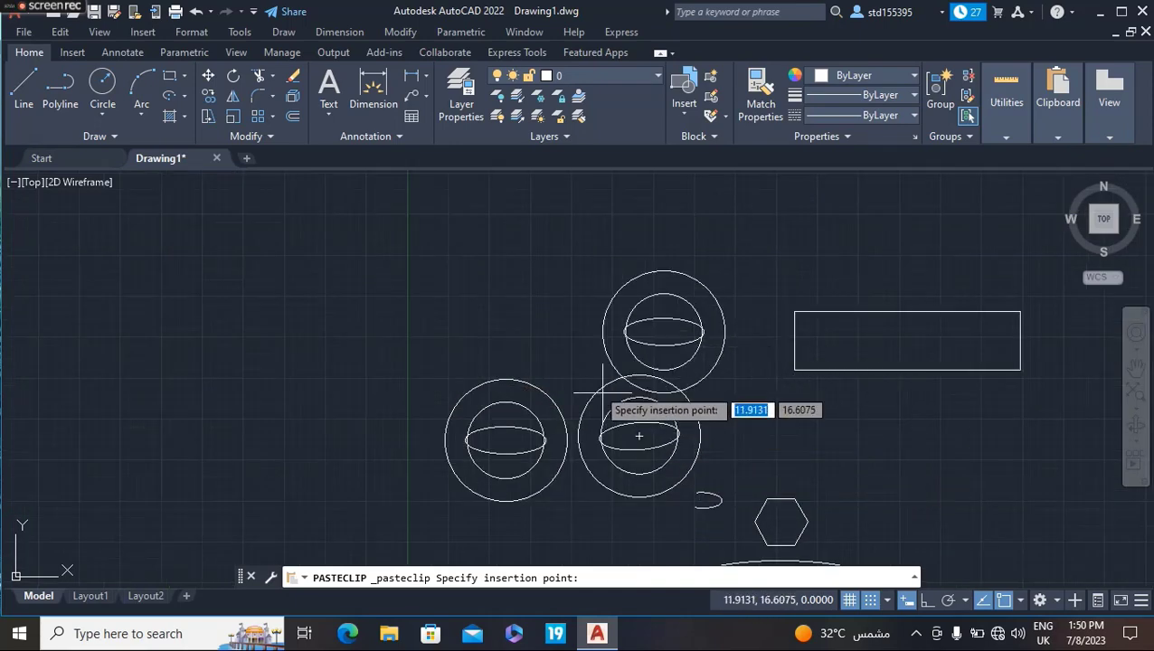
pyautogui.scroll(1, 534, 396)
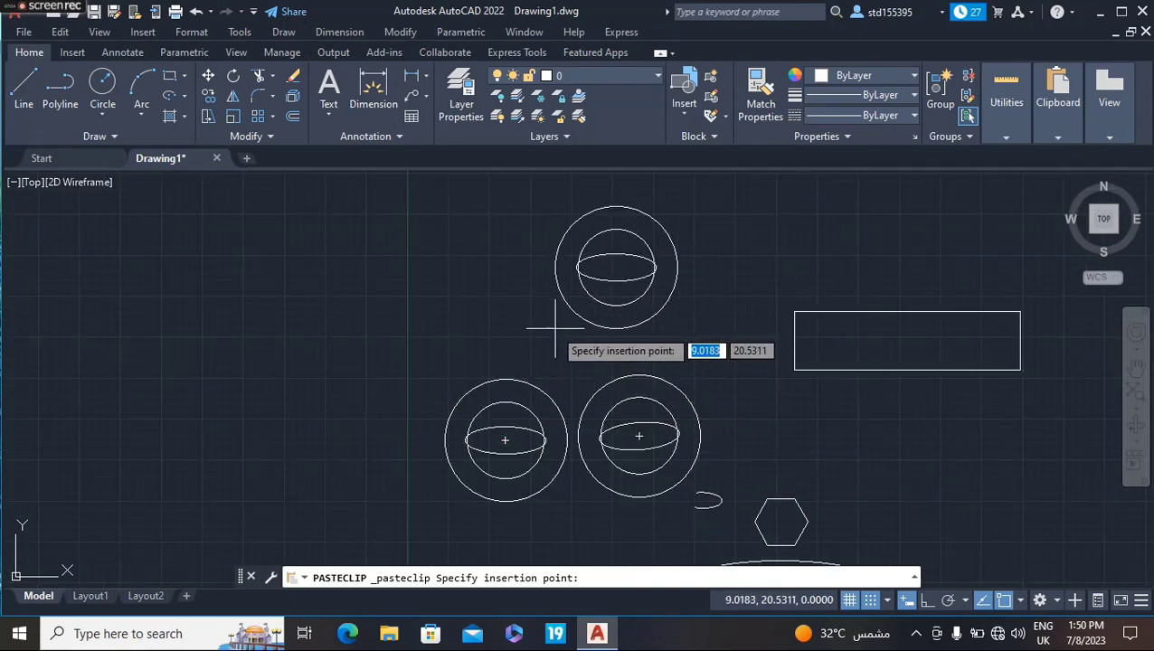
pyautogui.click(513, 334)
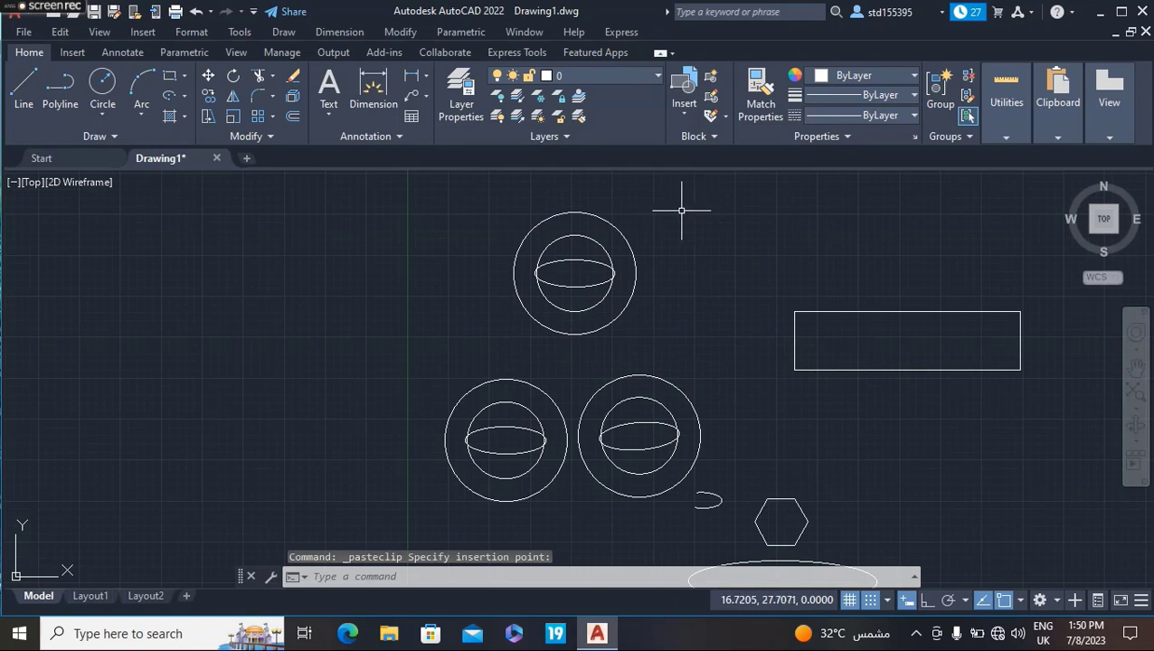
pyautogui.moveTo(678, 201); pyautogui.dragTo(464, 192)
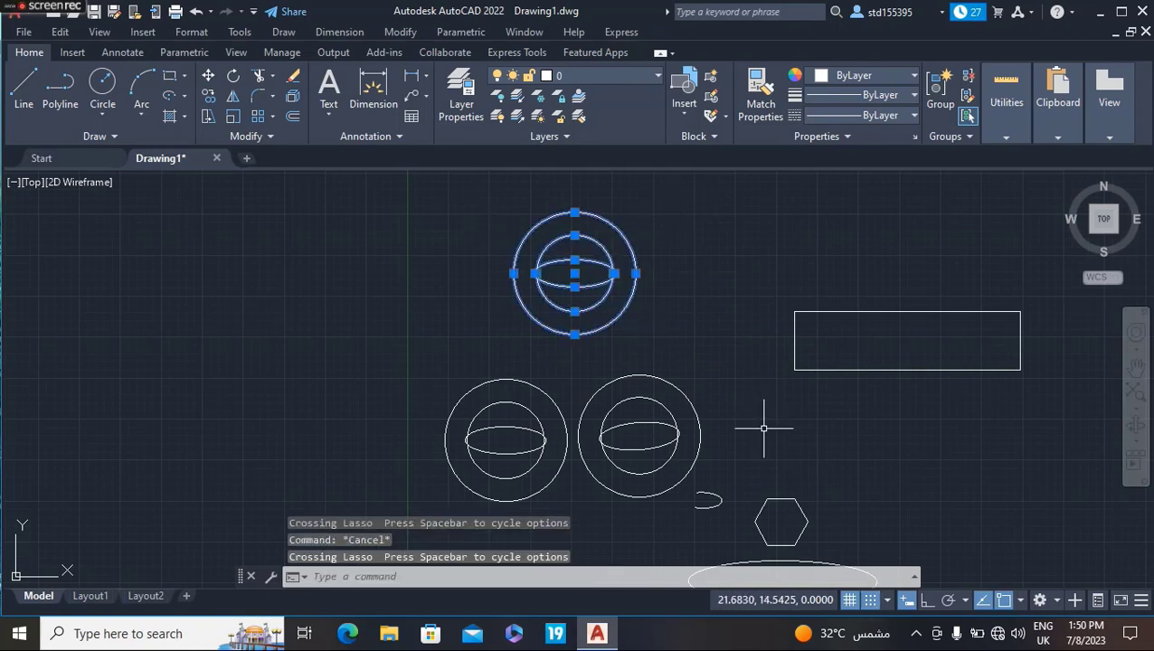
# - Cancel the stray COPY command and paste a fourth group at the upper right with Edit > Paste
pyautogui.write('co')
pyautogui.press('Return')
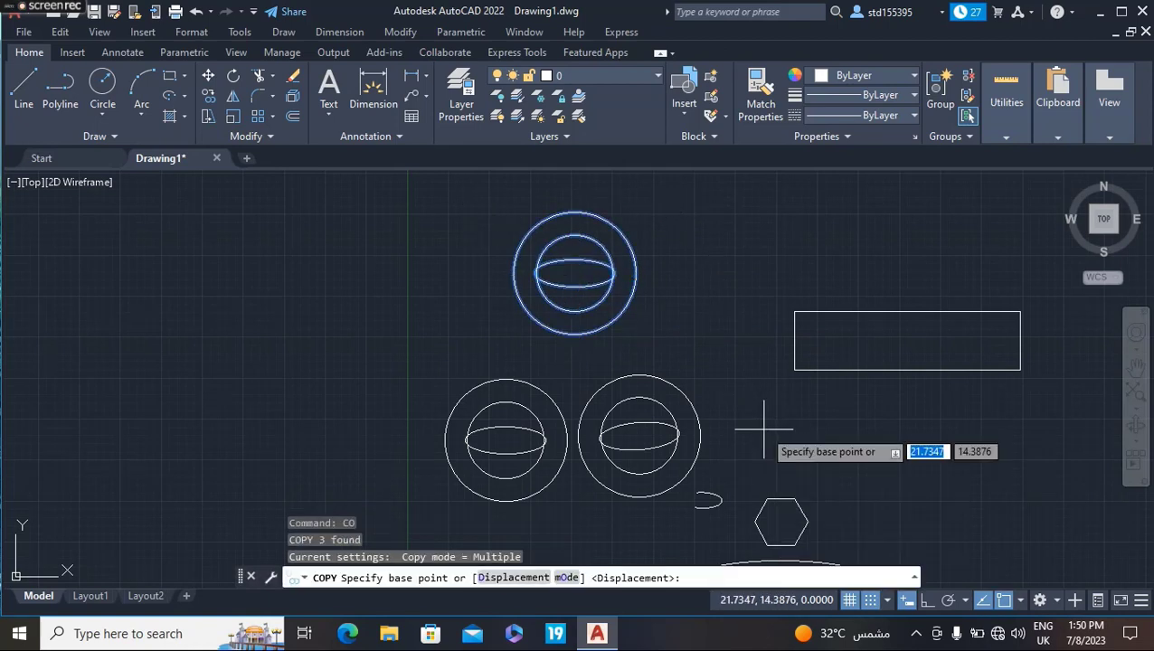
pyautogui.press('Escape')
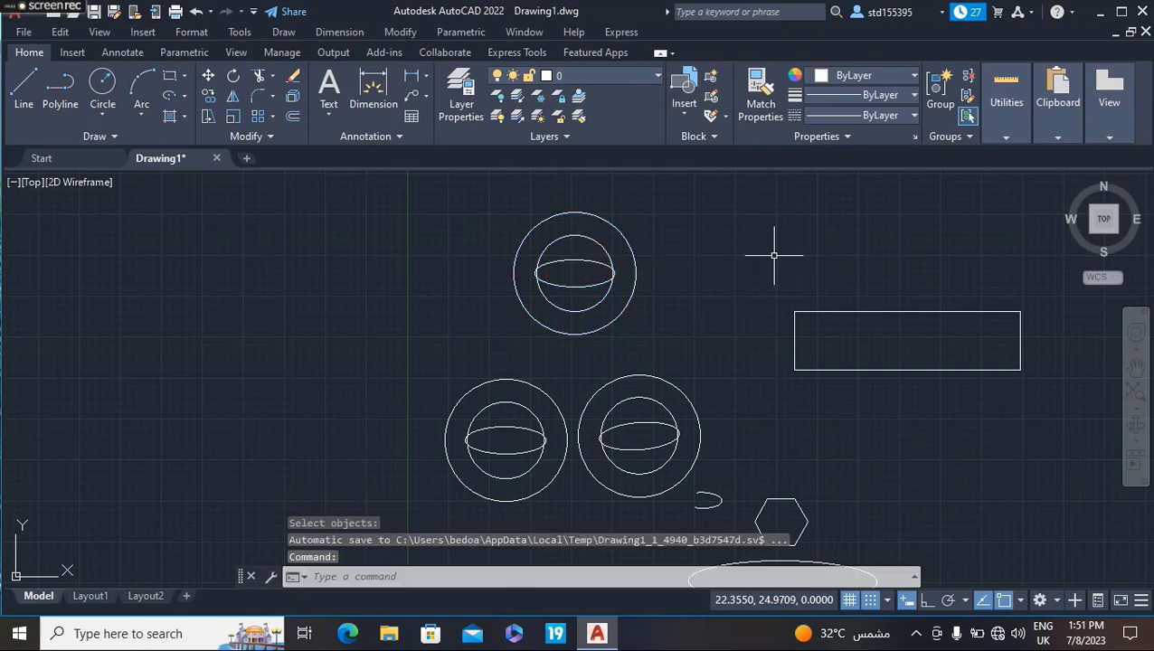
pyautogui.click(773, 255)
pyautogui.click(861, 256)
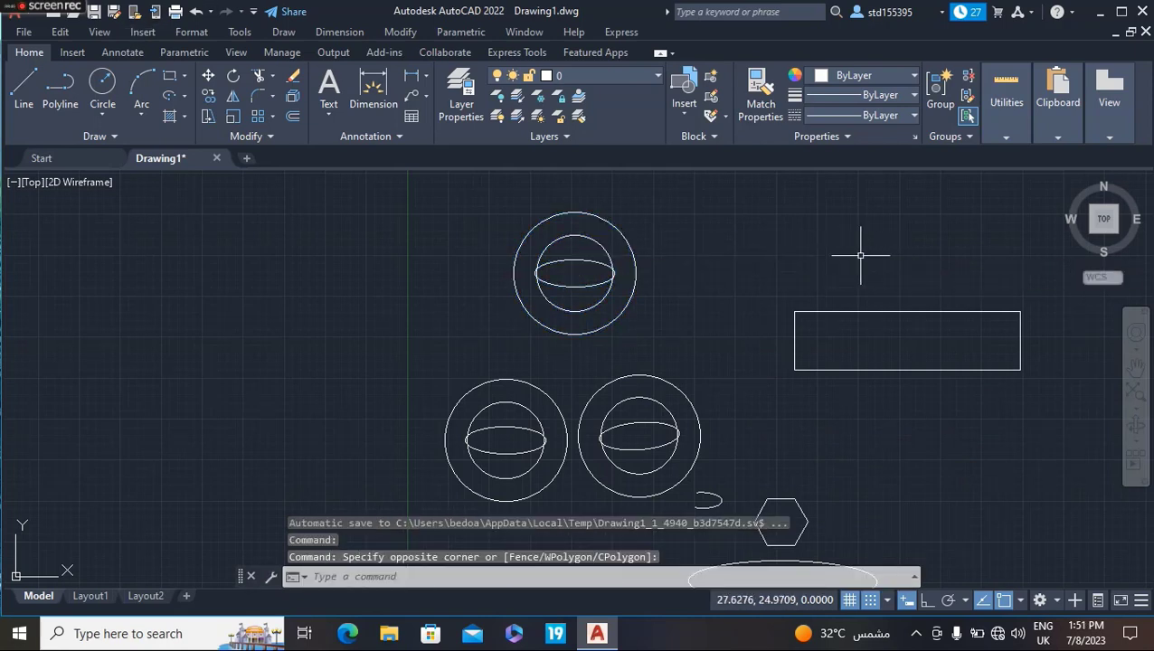
pyautogui.click(60, 31)
pyautogui.click(118, 170)
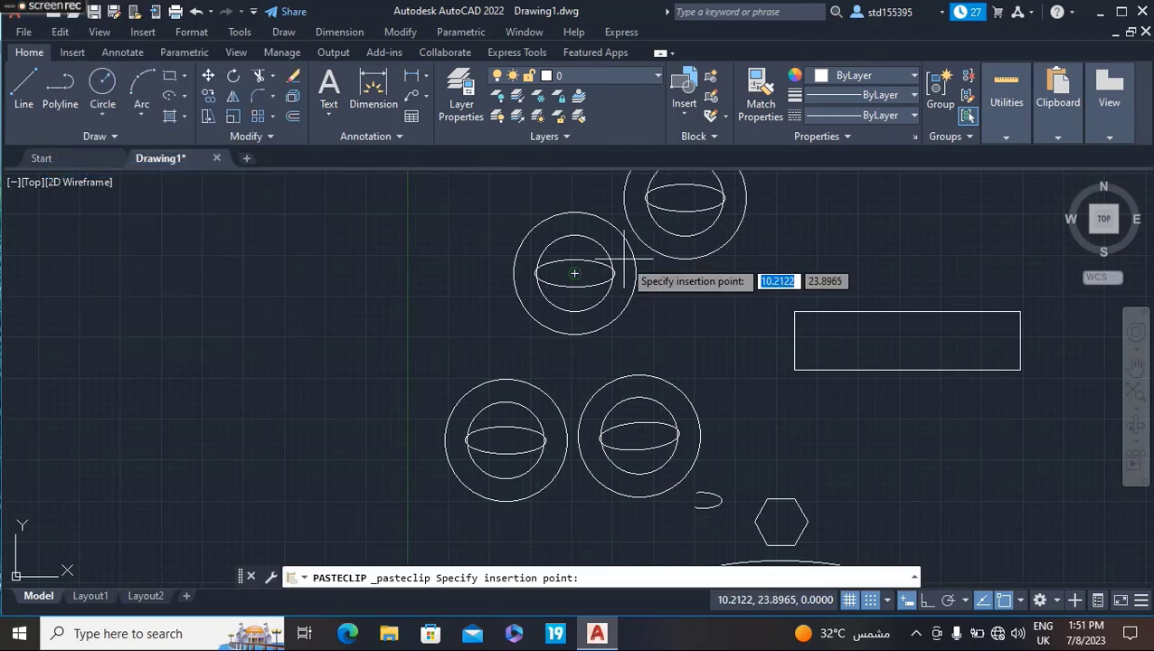
pyautogui.click(700, 300)
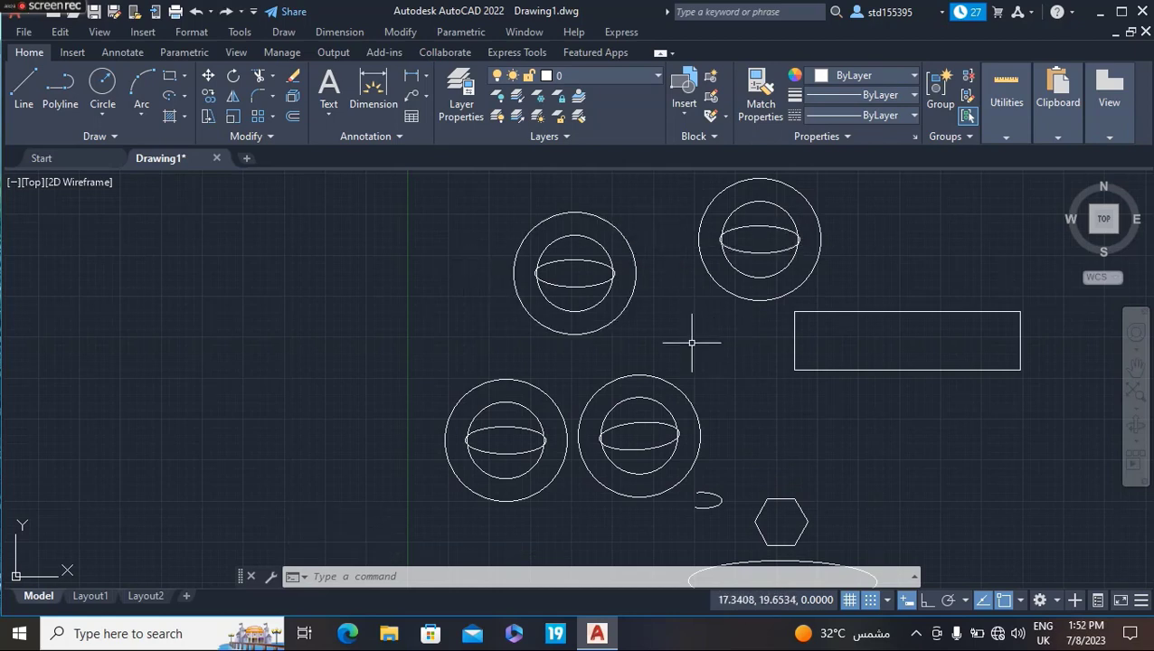
# - Delete the top-right group's ellipse and draw the first large circle over the groups
pyautogui.click(751, 251)
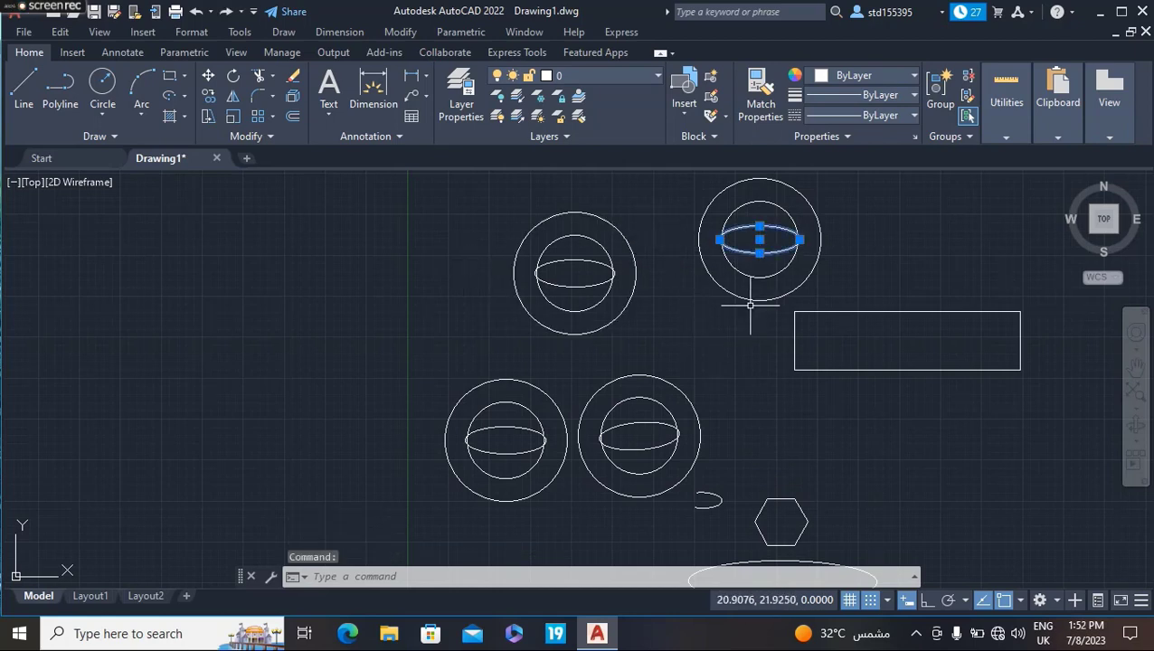
pyautogui.press('Delete')
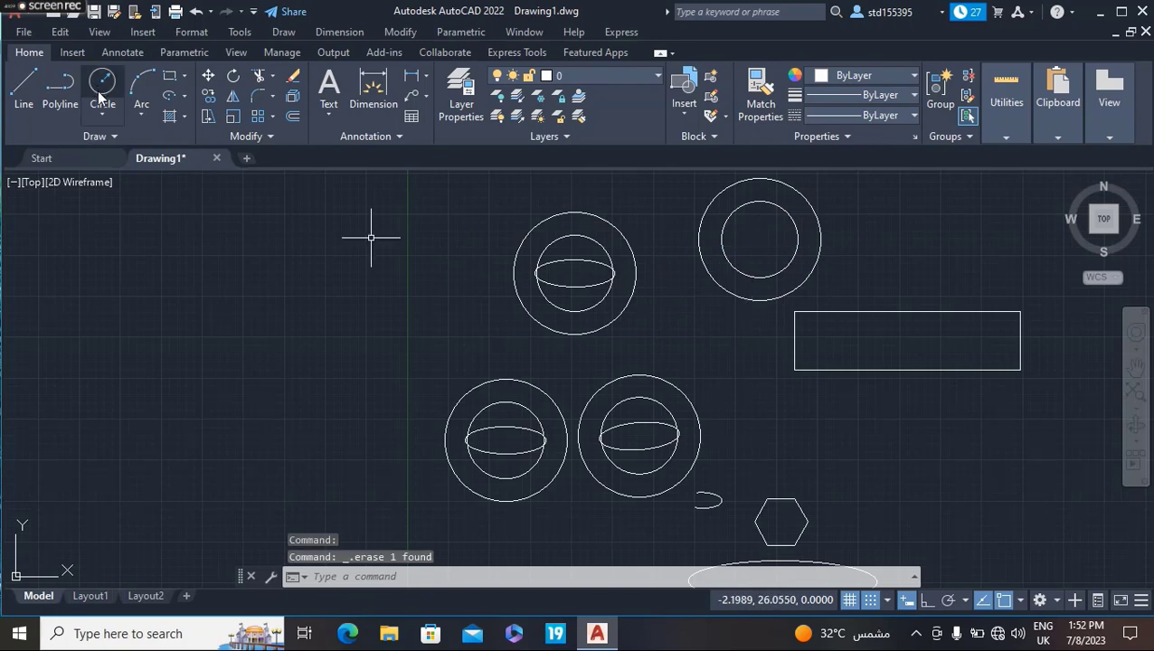
pyautogui.click(102, 86)
pyautogui.click(661, 259)
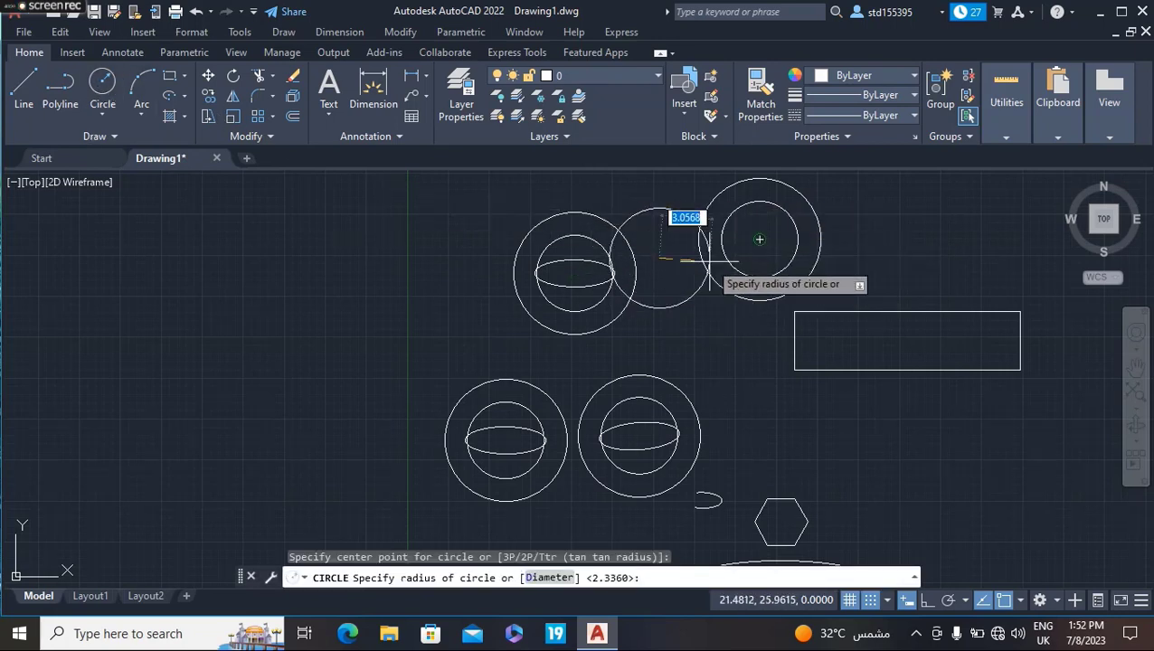
pyautogui.click(760, 239)
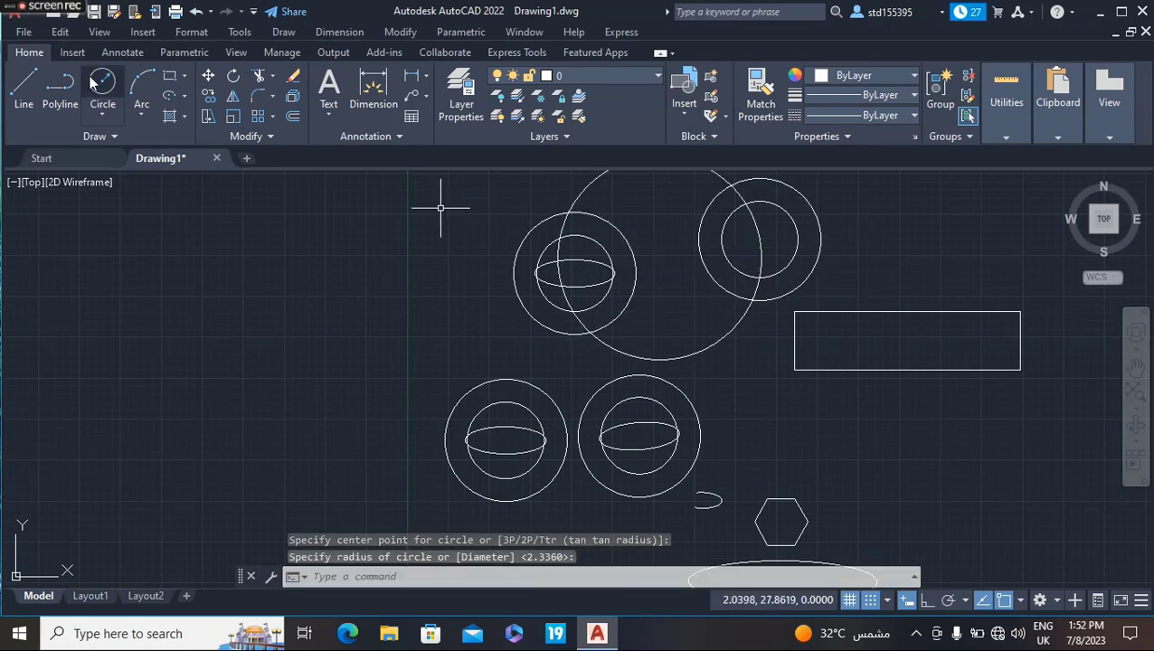
# - Draw two more large circles, the largest centred on the left group
pyautogui.press('space')
pyautogui.click(666, 335)
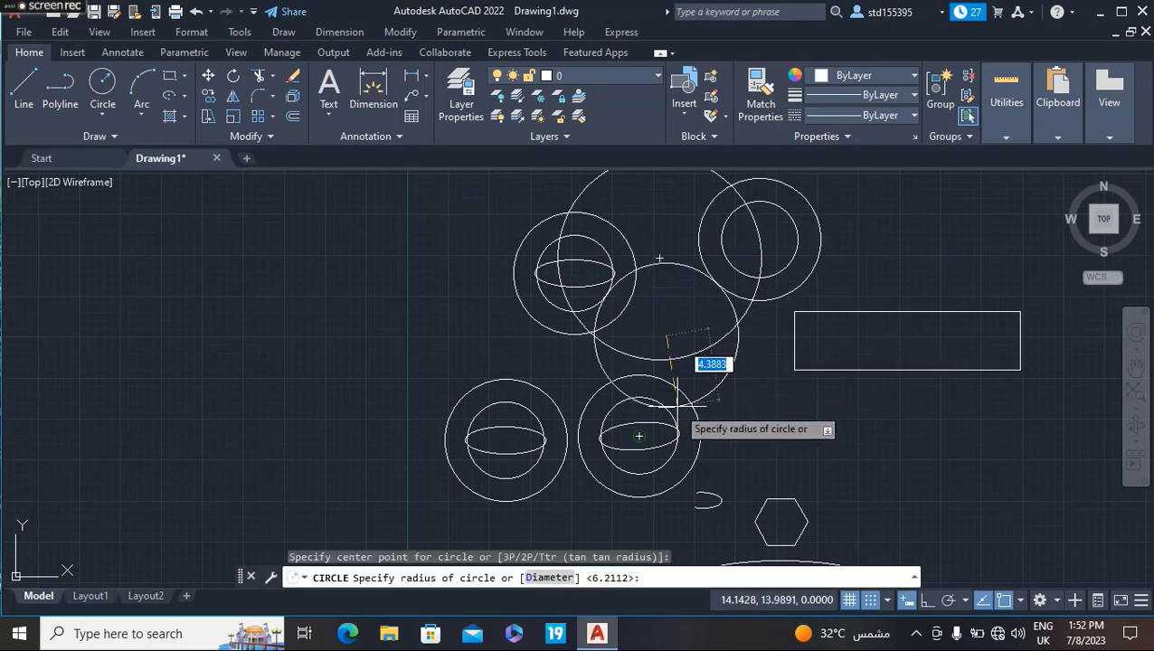
pyautogui.click(662, 436)
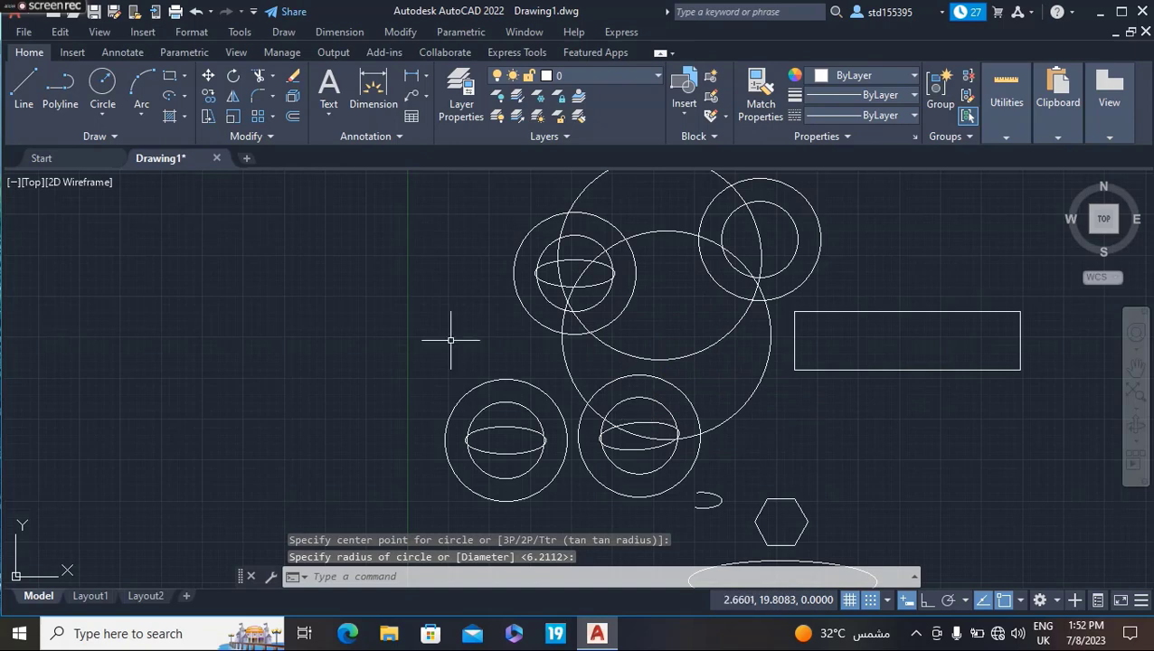
pyautogui.click(102, 83)
pyautogui.click(504, 440)
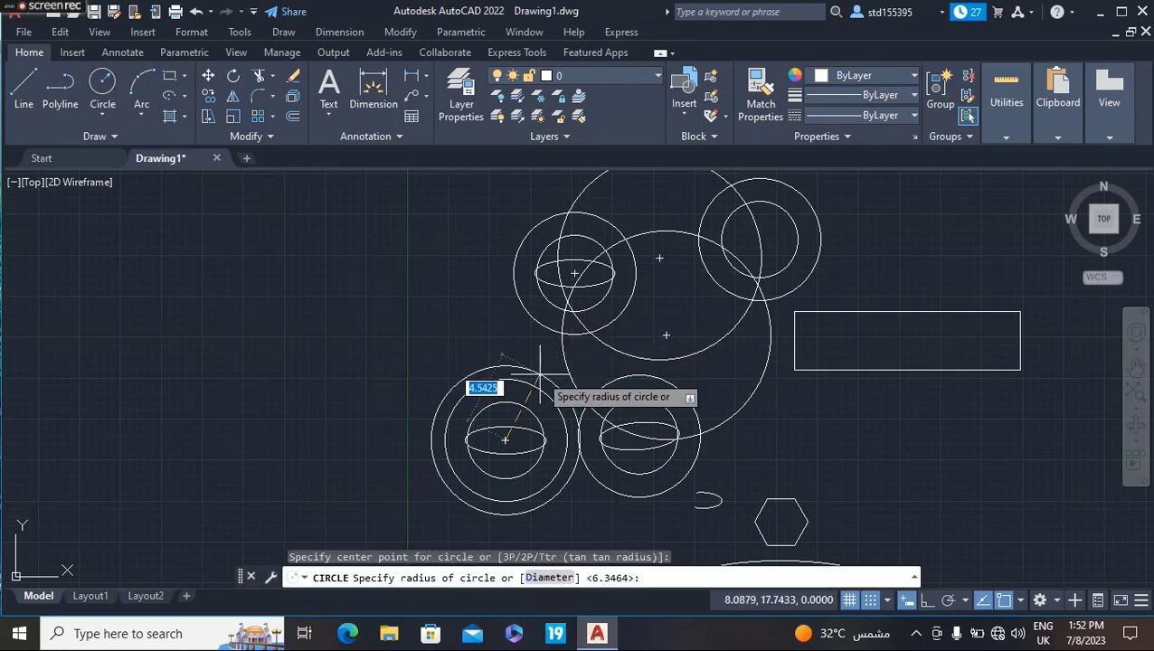
pyautogui.click(602, 276)
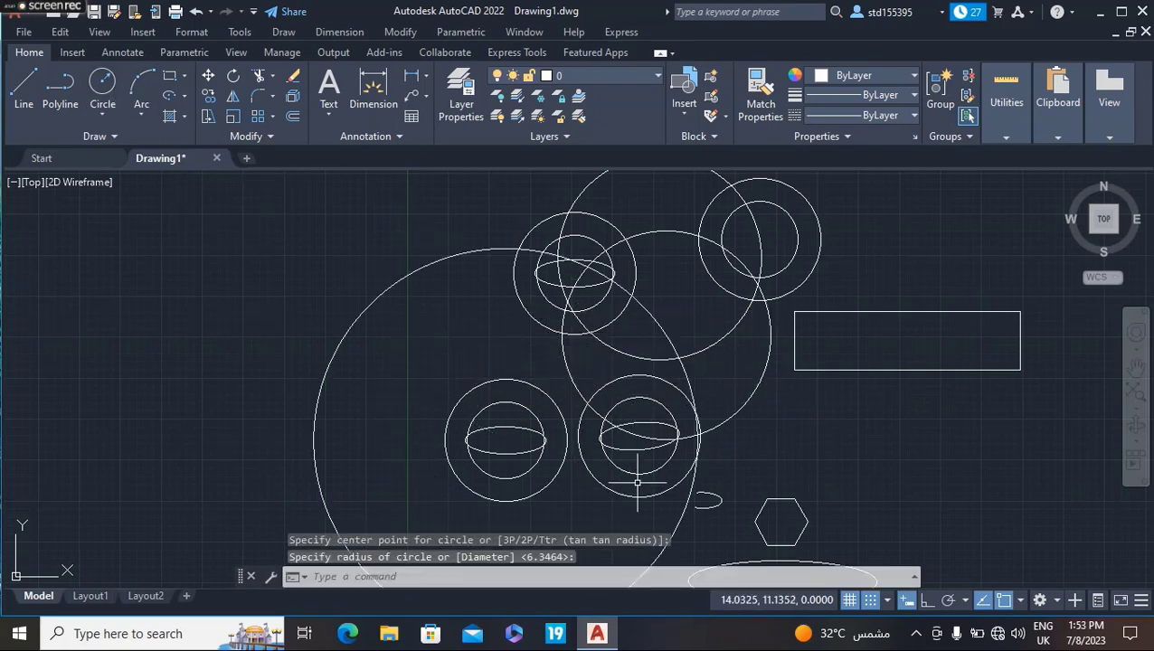
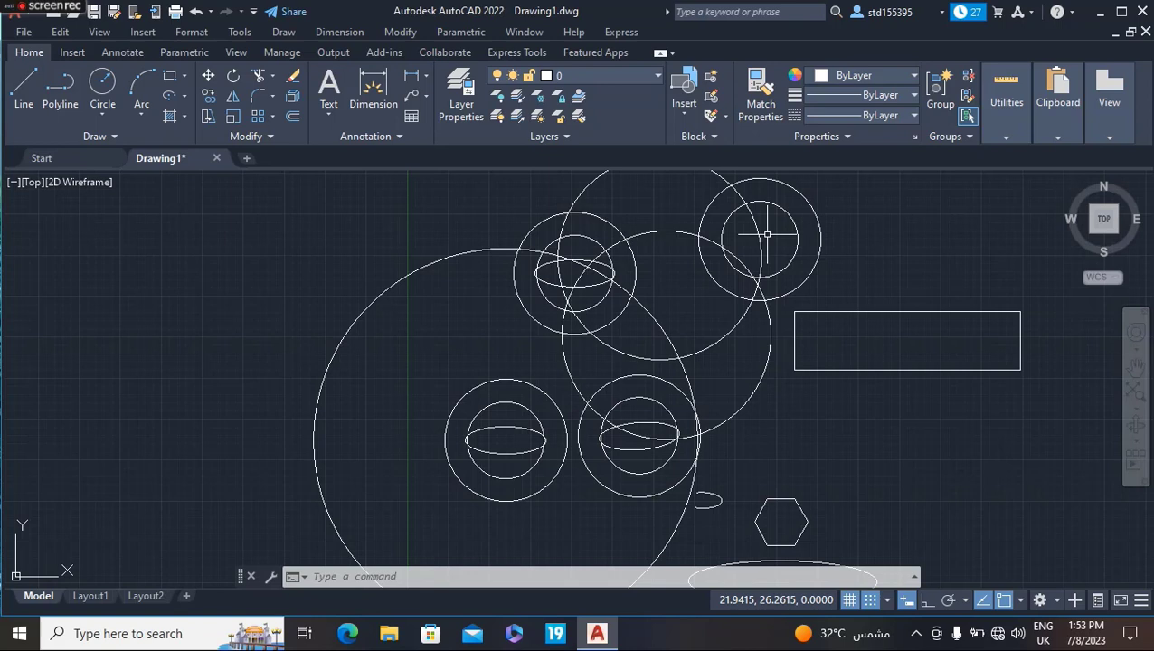
# - Try OOPS to restore the erased ellipse, undo it, then undo both stray large circles
pyautogui.write('o')
pyautogui.write('ps')
pyautogui.press('Return')
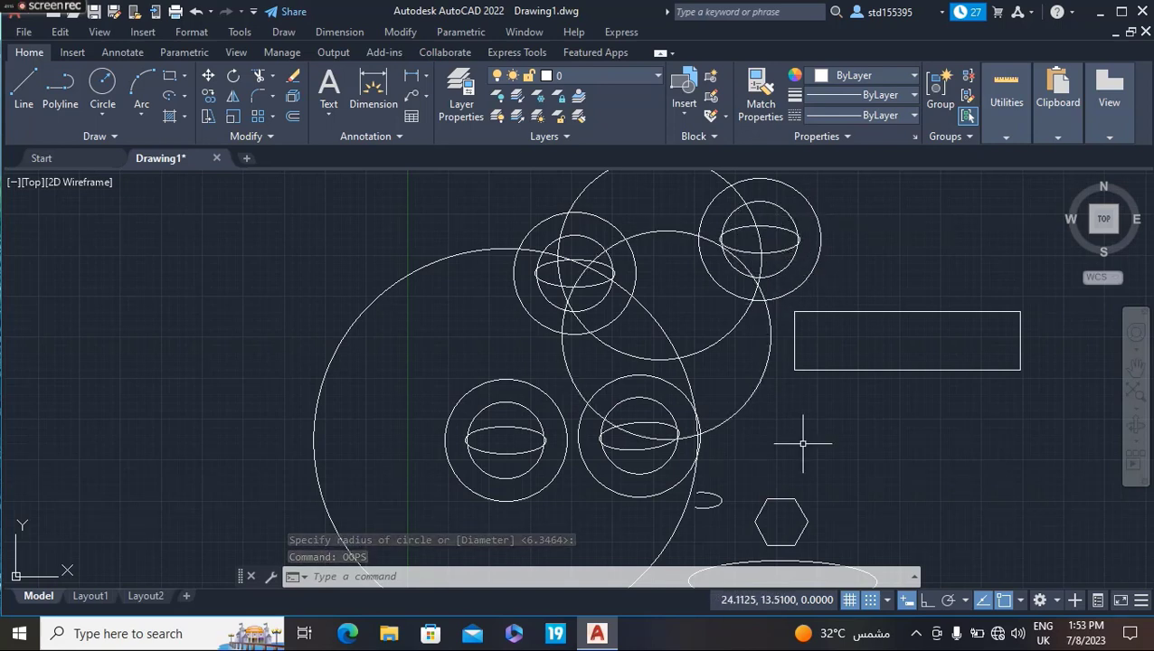
pyautogui.hotkey('ctrl', 'z')
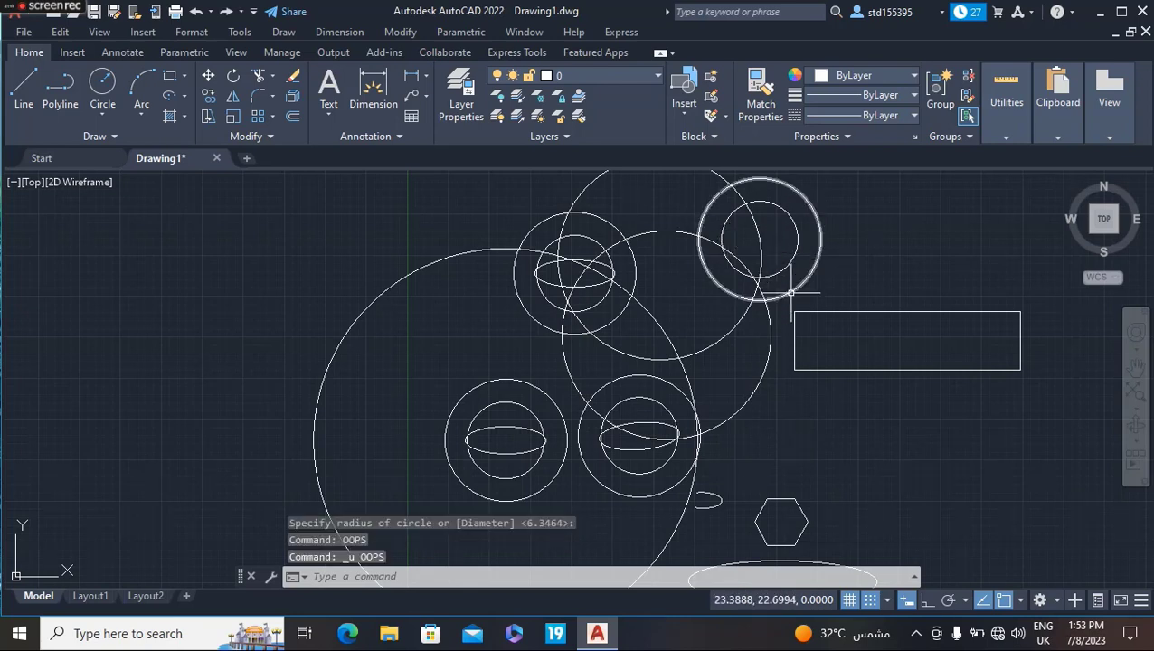
pyautogui.hotkey('ctrl', 'z')
pyautogui.hotkey('ctrl', 'z')
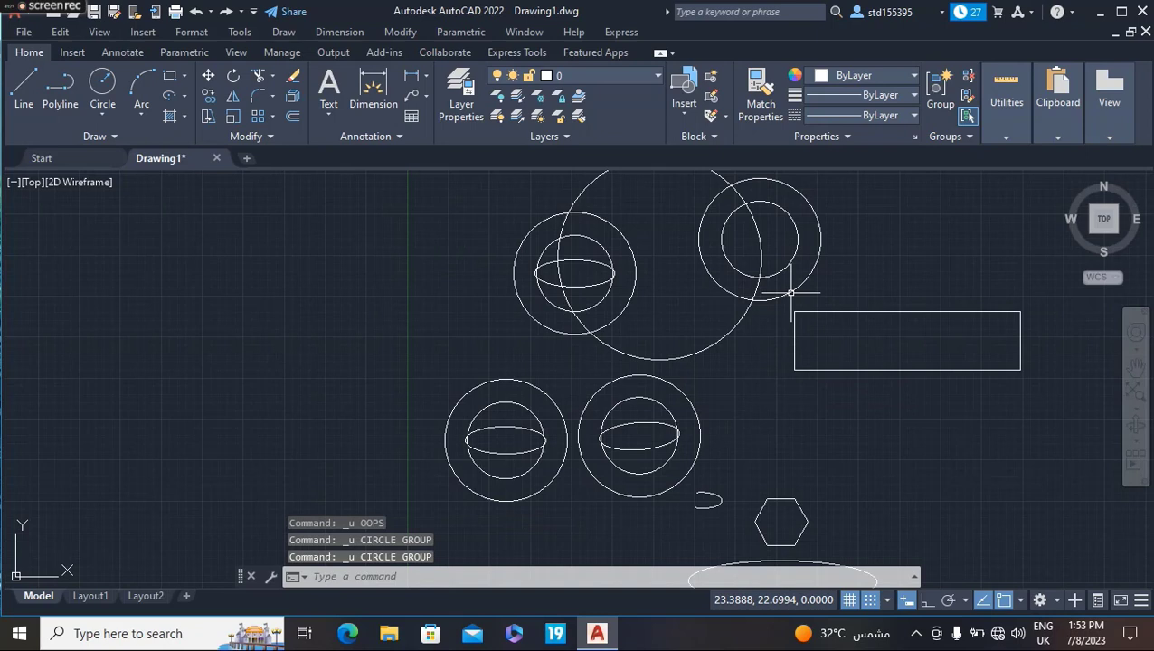
pyautogui.hotkey('ctrl', 'z')
pyautogui.hotkey('ctrl', 'z')
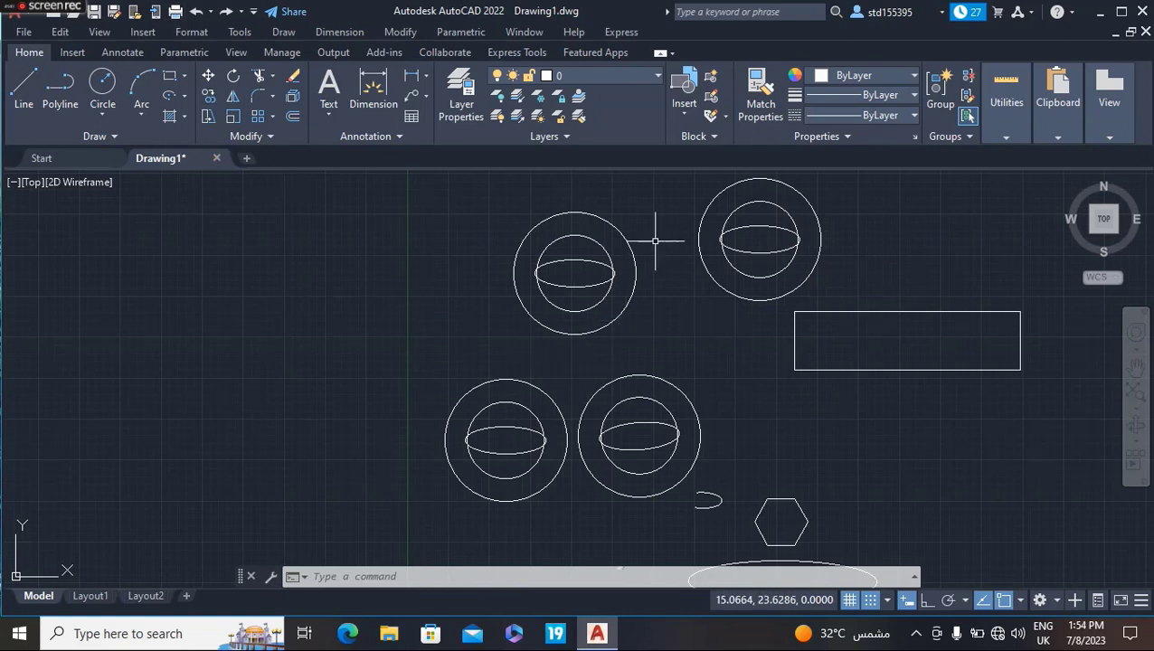
# - Rotate the top-left sphere's ellipse about its centre to a steep, near-vertical tilt
pyautogui.click(234, 79)
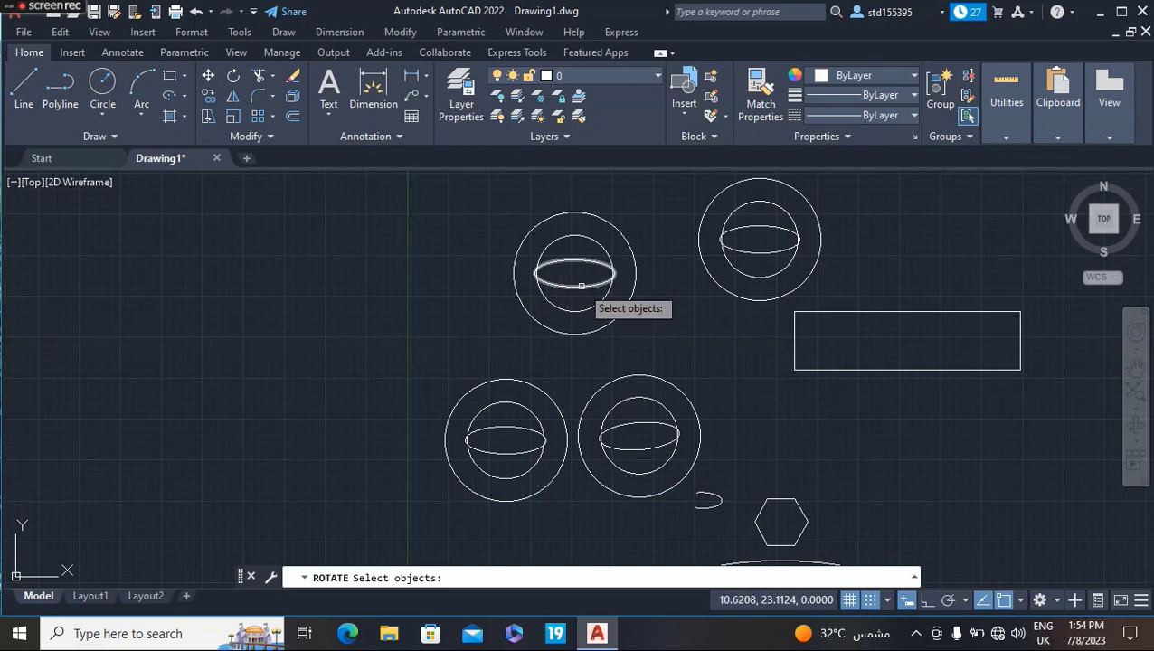
pyautogui.click(581, 285)
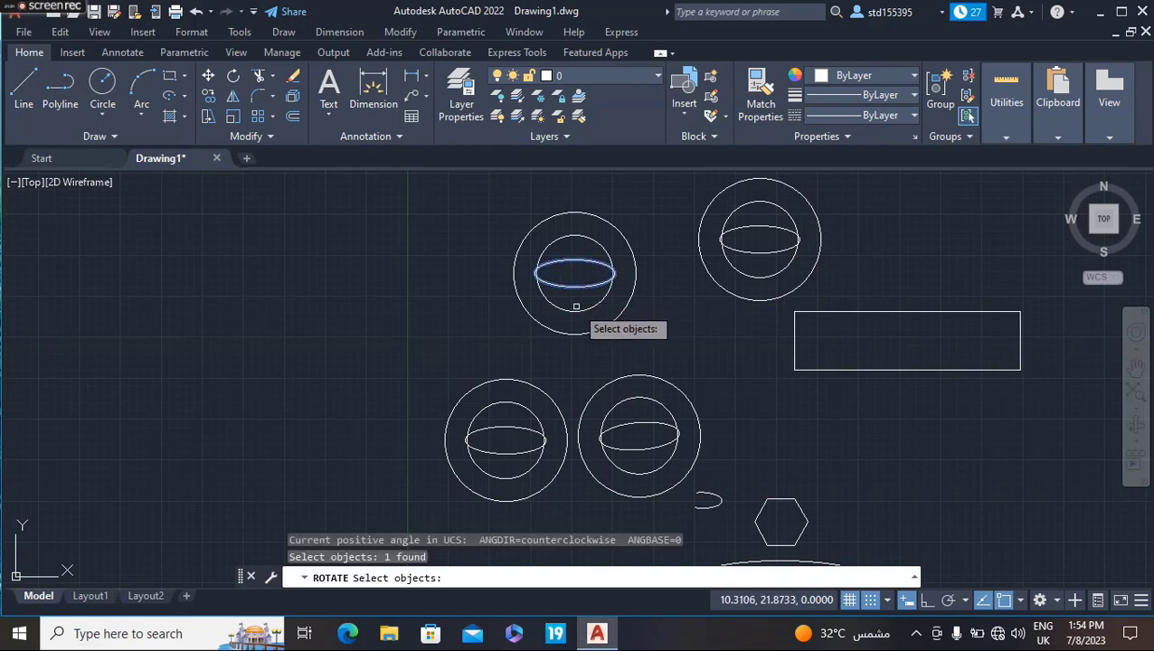
pyautogui.press('Return')
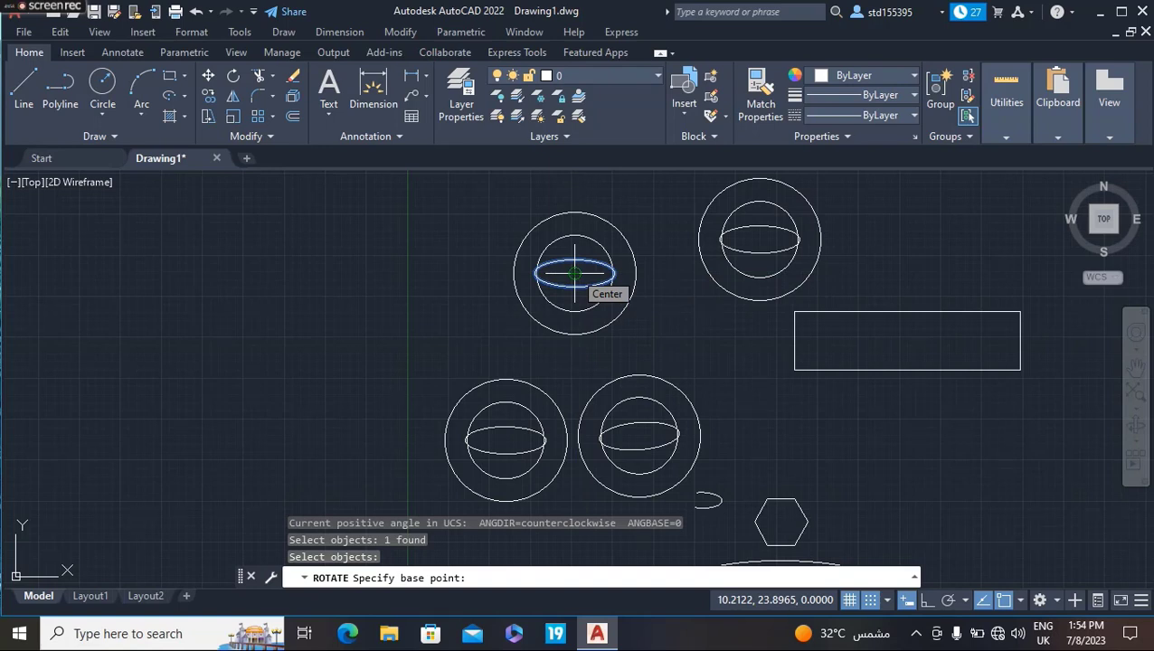
pyautogui.click(575, 273)
pyautogui.click(564, 250)
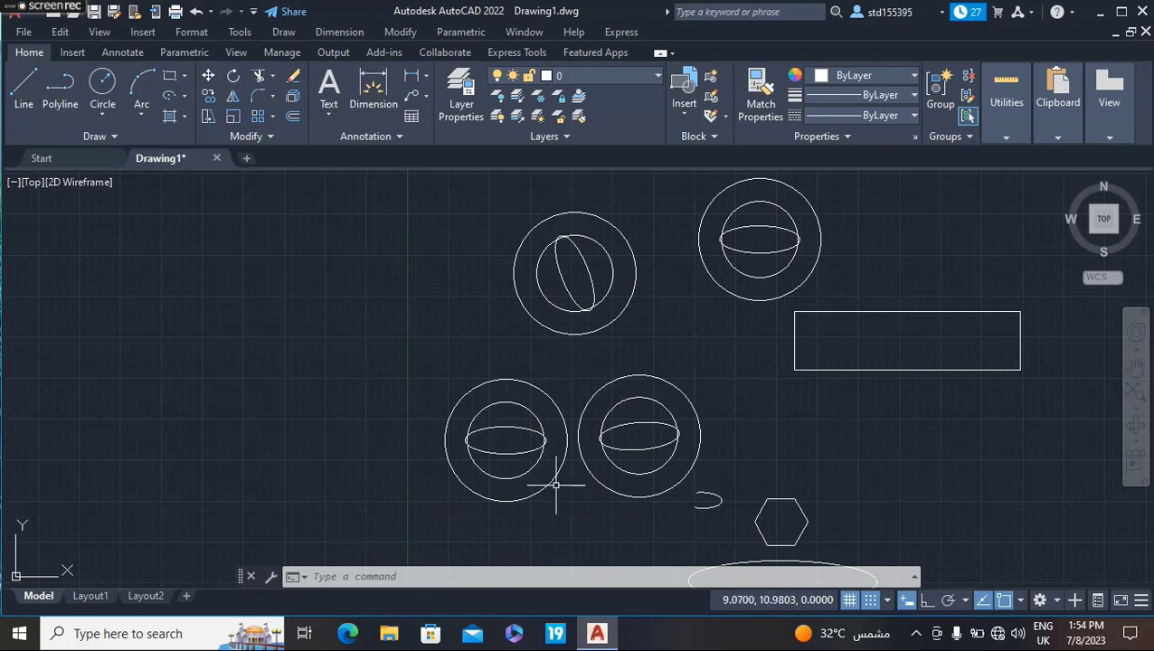
# - Rotate the whole top-left sphere group about its bottom quadrant so it overlaps the lower spheres
pyautogui.click(233, 76)
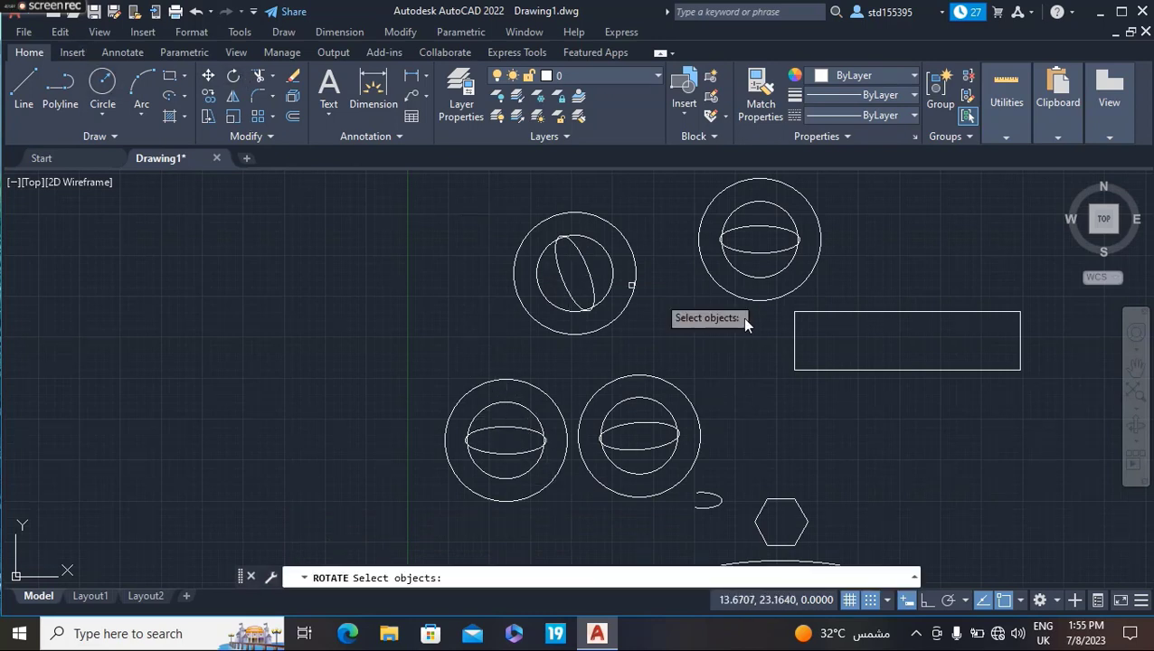
pyautogui.moveTo(675, 323); pyautogui.dragTo(486, 204)
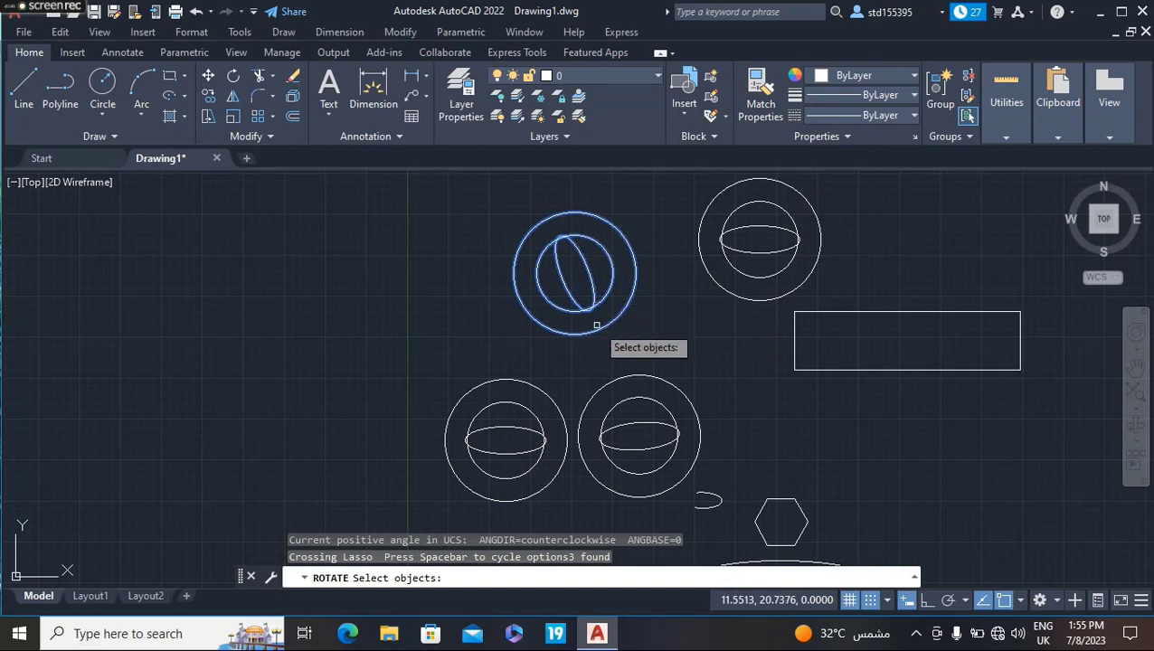
pyautogui.press('Return')
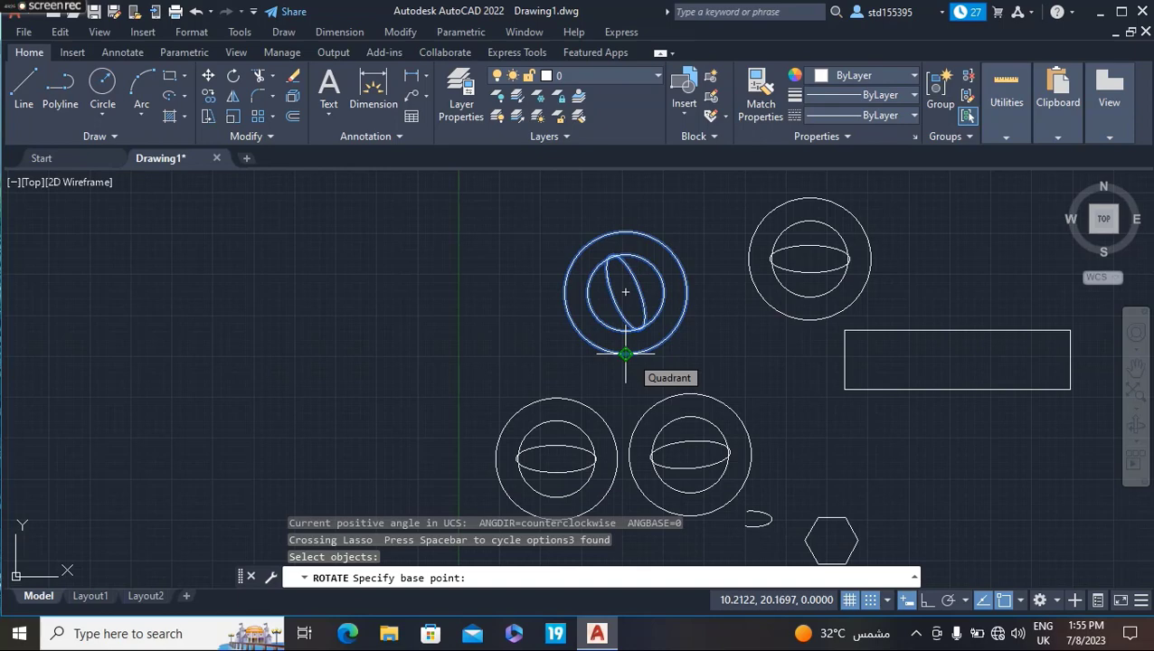
pyautogui.click(625, 353)
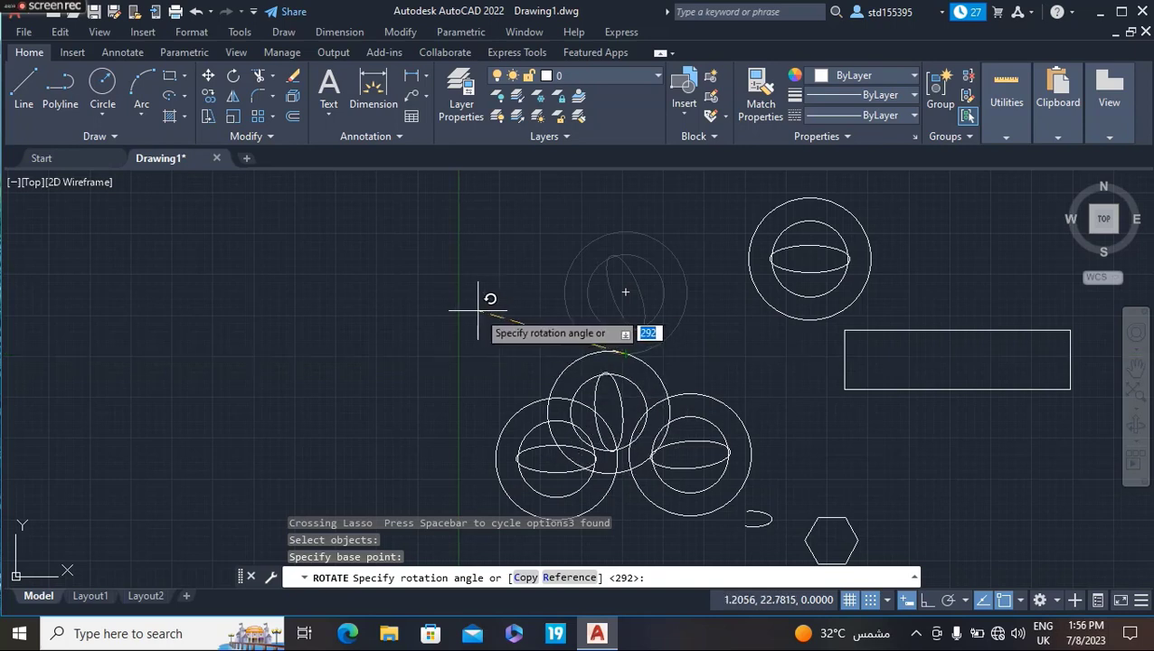
pyautogui.press('Escape')
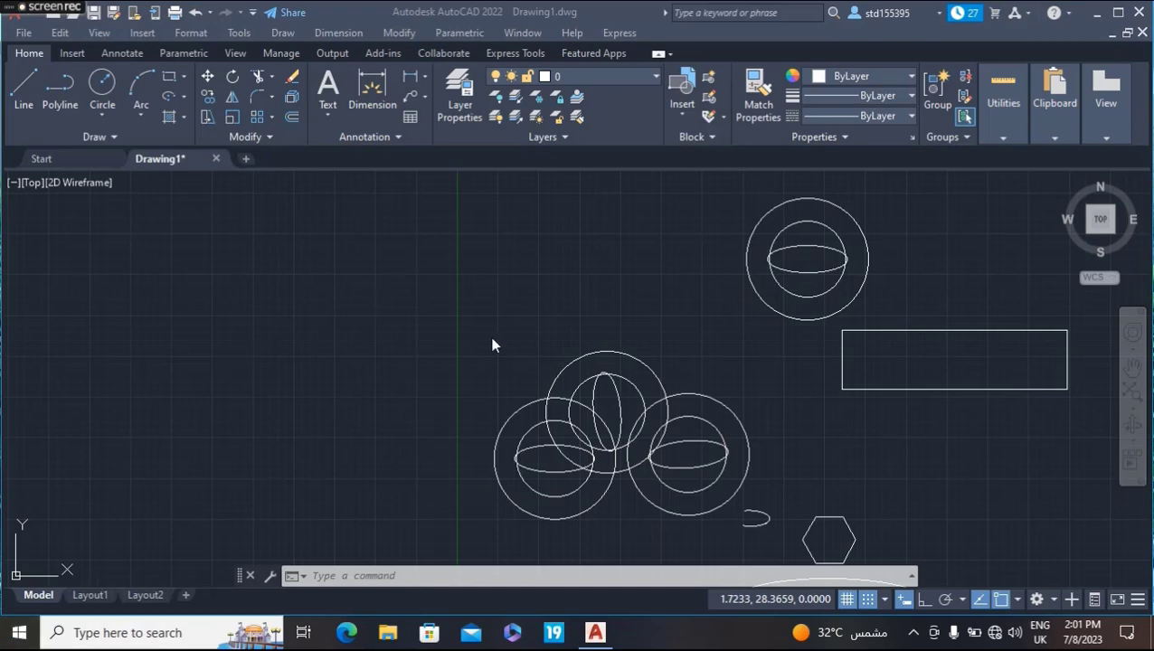
# - Zoom to extents so every object fits in the view
pyautogui.scroll(2, 565, 354)
pyautogui.press('Return')
pyautogui.write('e')
pyautogui.press('Return')
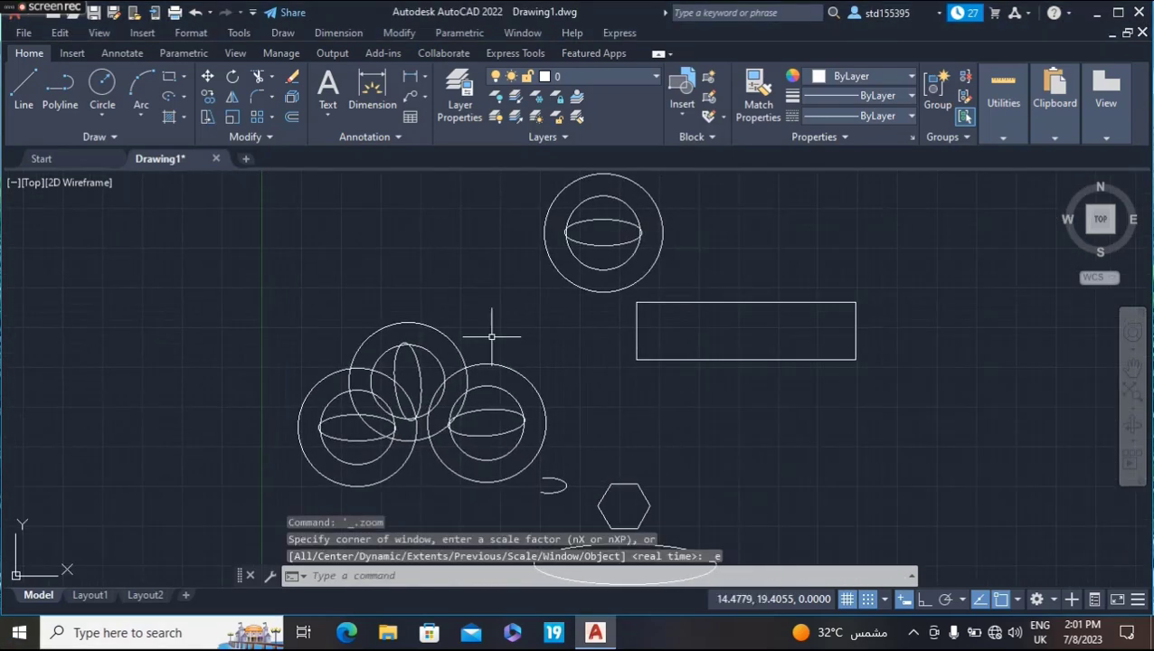